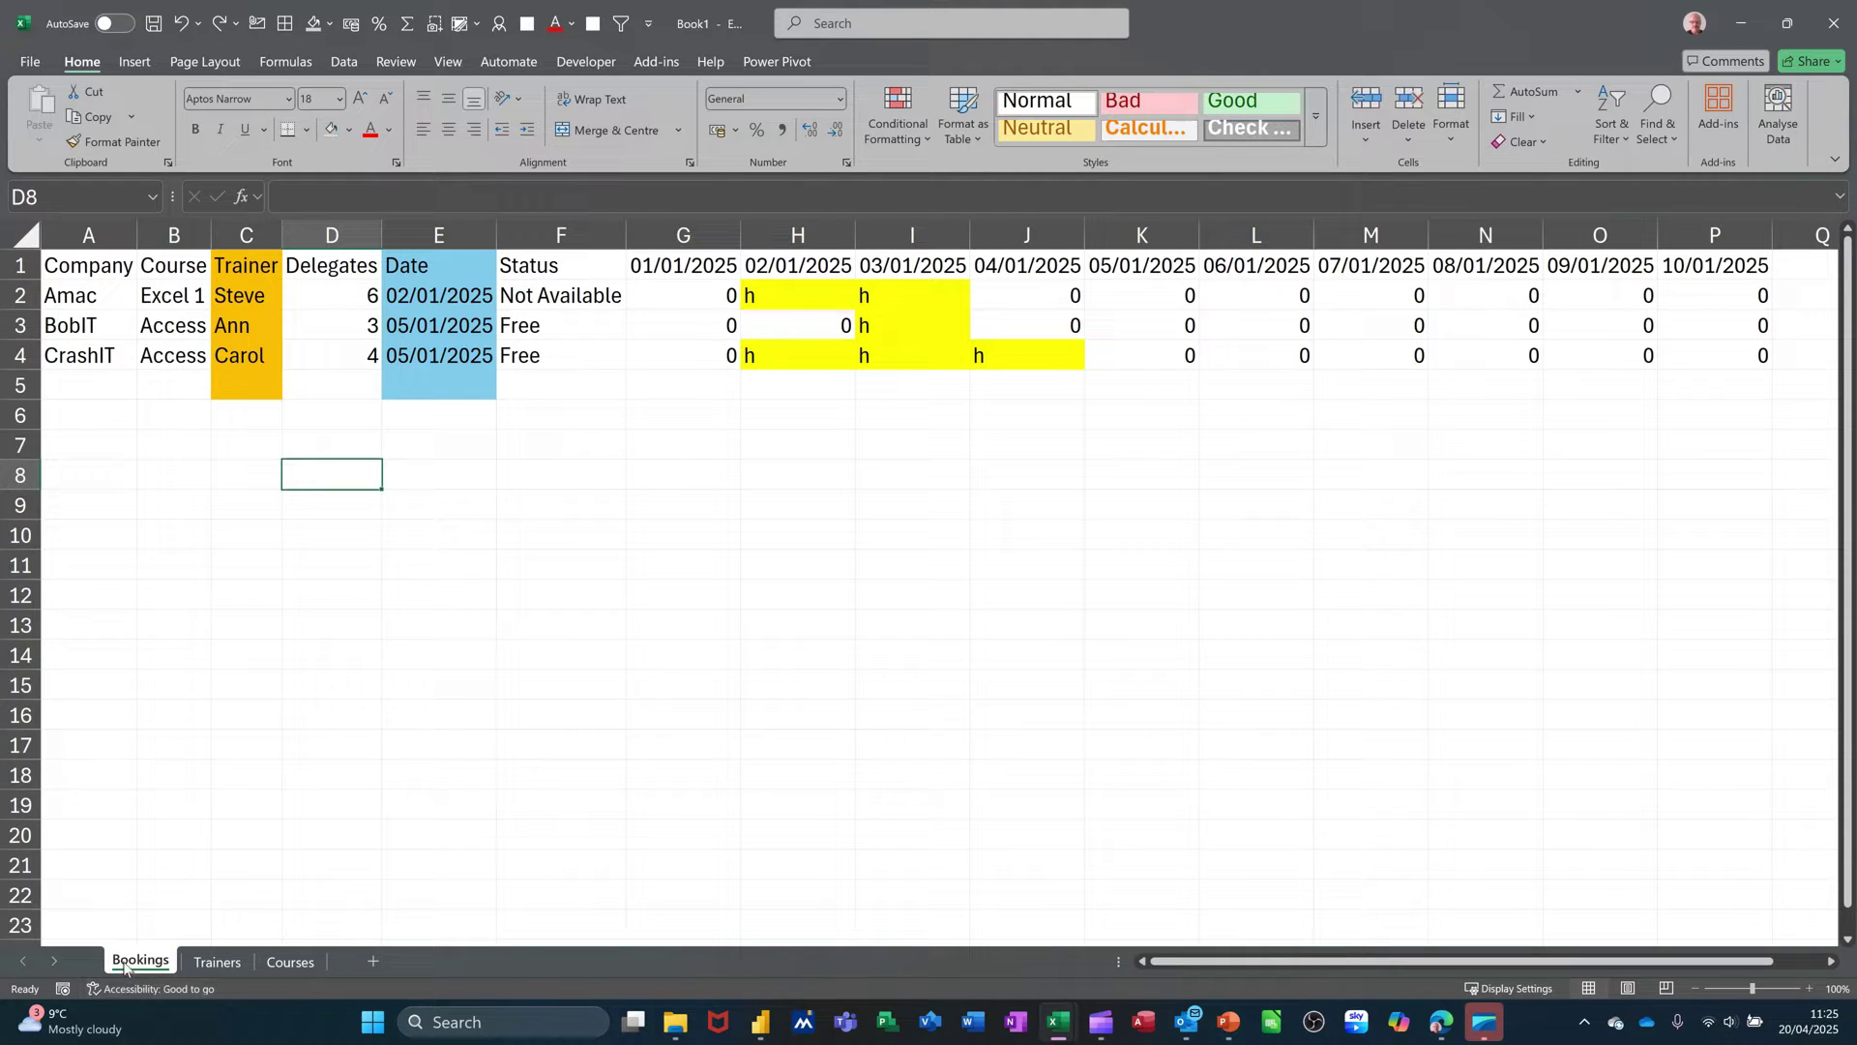
Step: Mark a holiday with h on the Trainers sheet in cell D5, under 03/01/2025
left_click(198, 959)
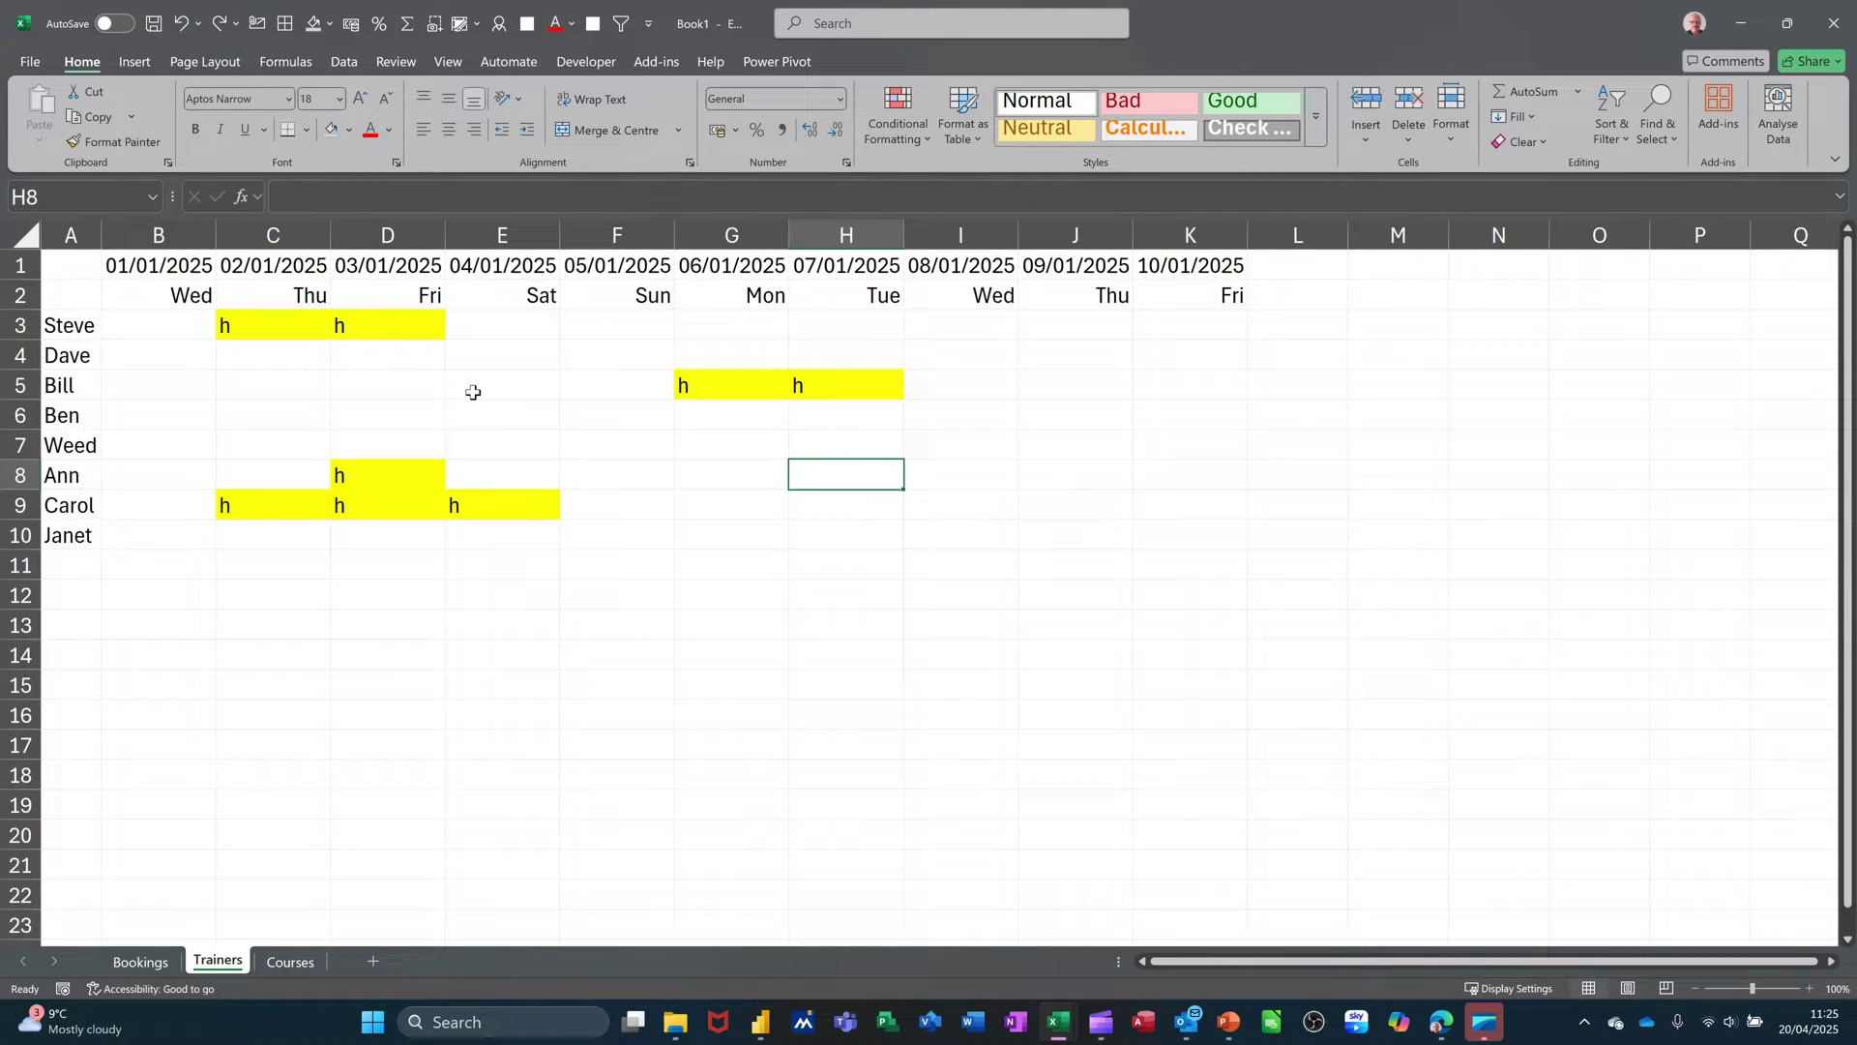
left_click(412, 392)
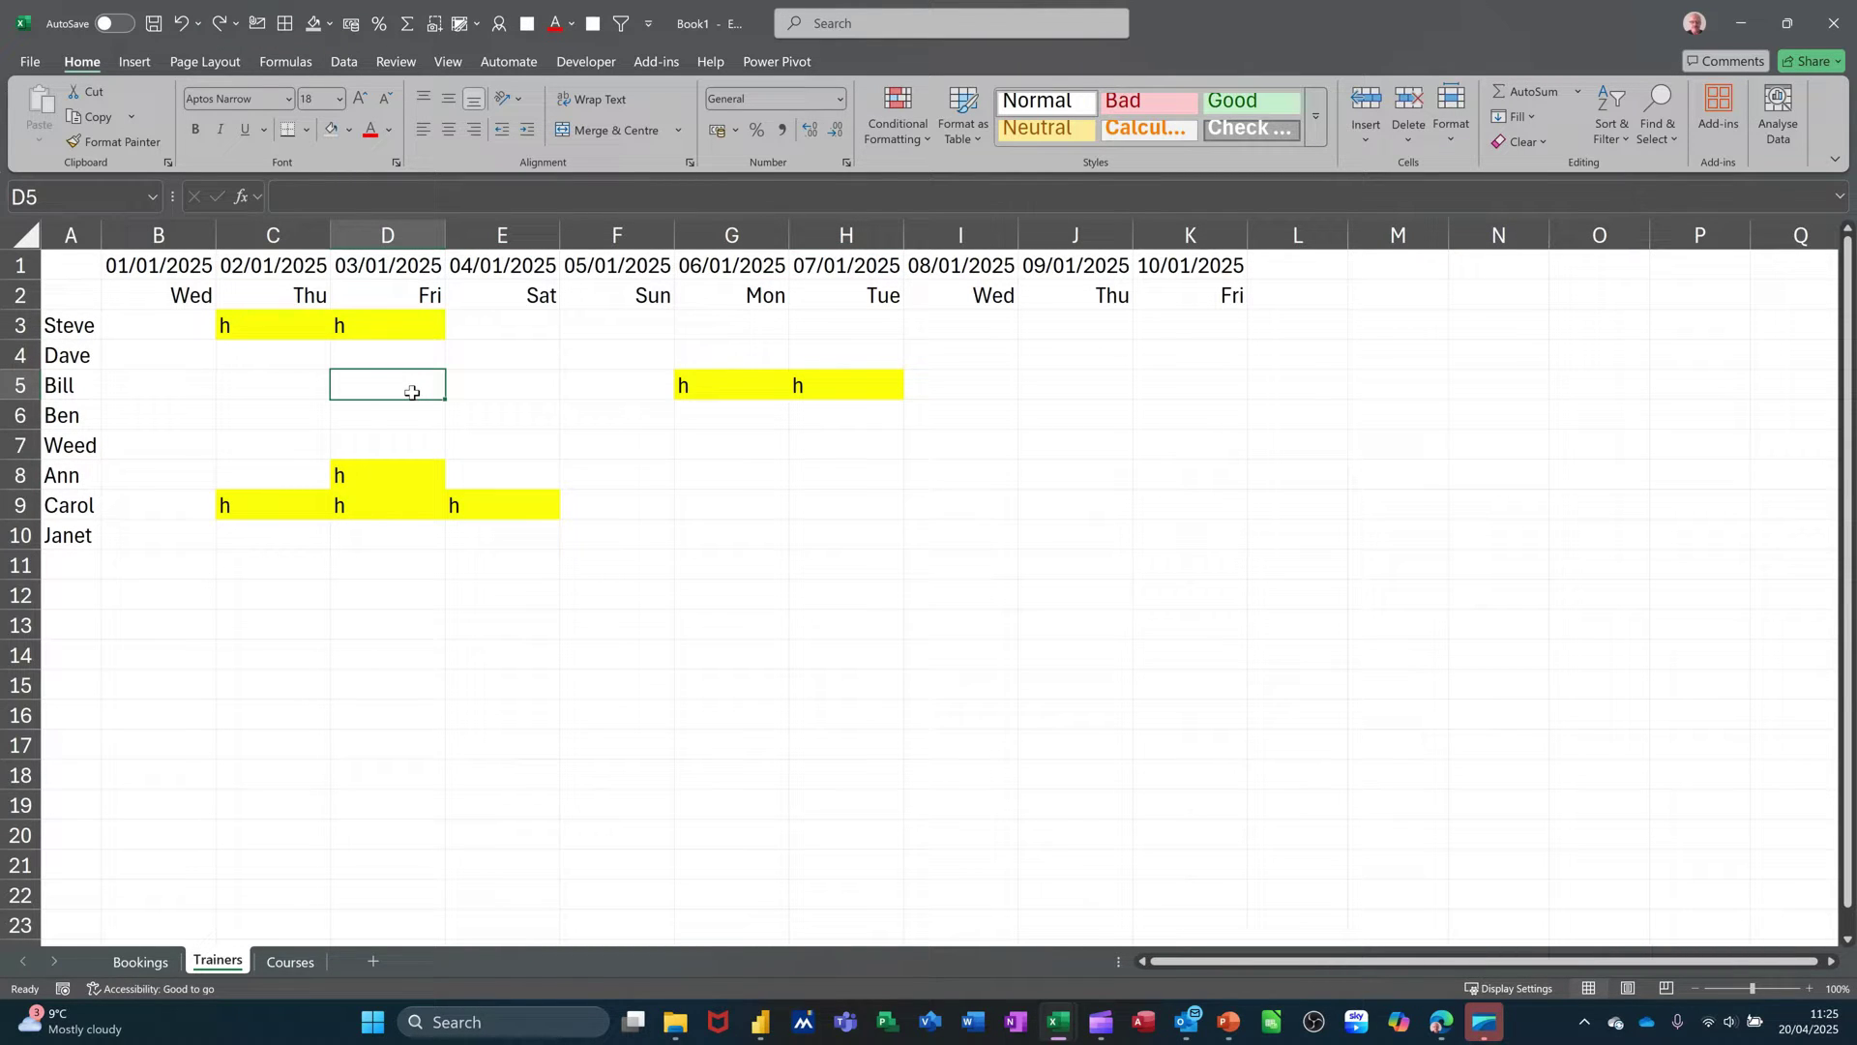
type("h")
left_click(518, 411)
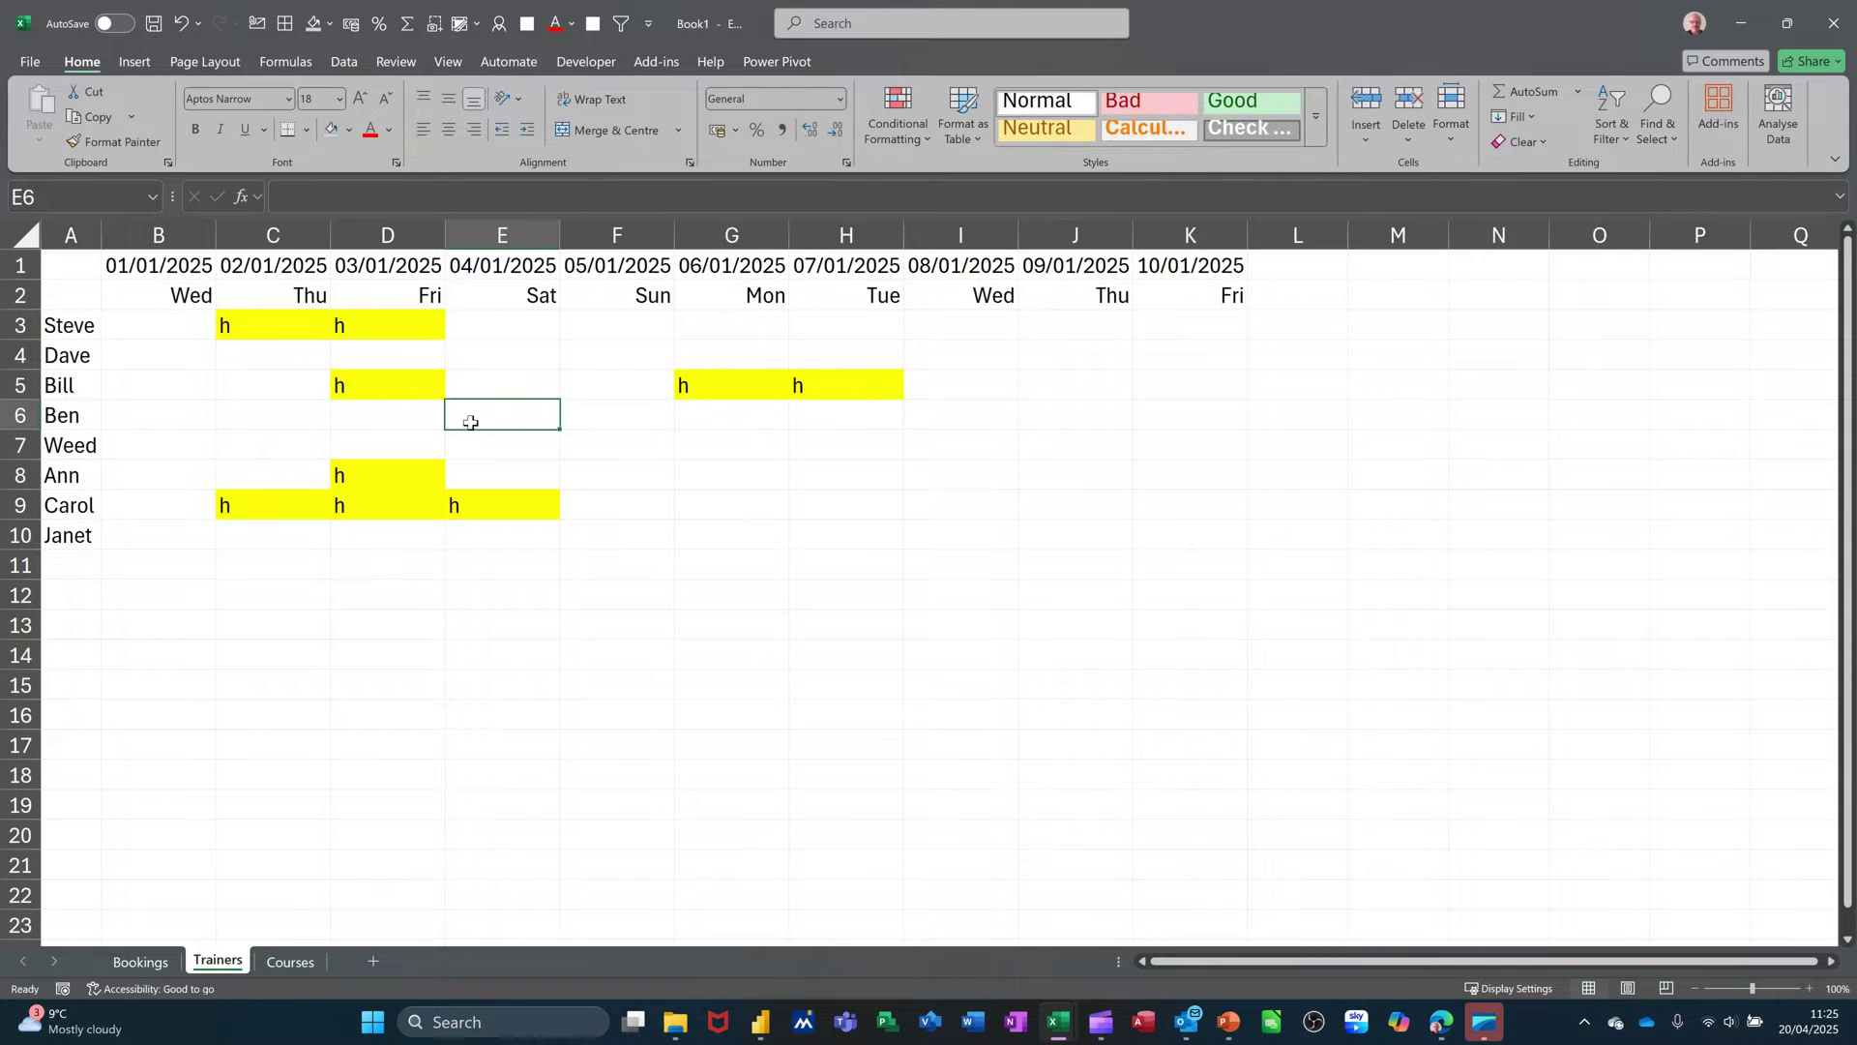
Step: Copy the Company to Status headings in A1:F1 of the Bookings sheet to row 8, starting at A8
left_click(281, 962)
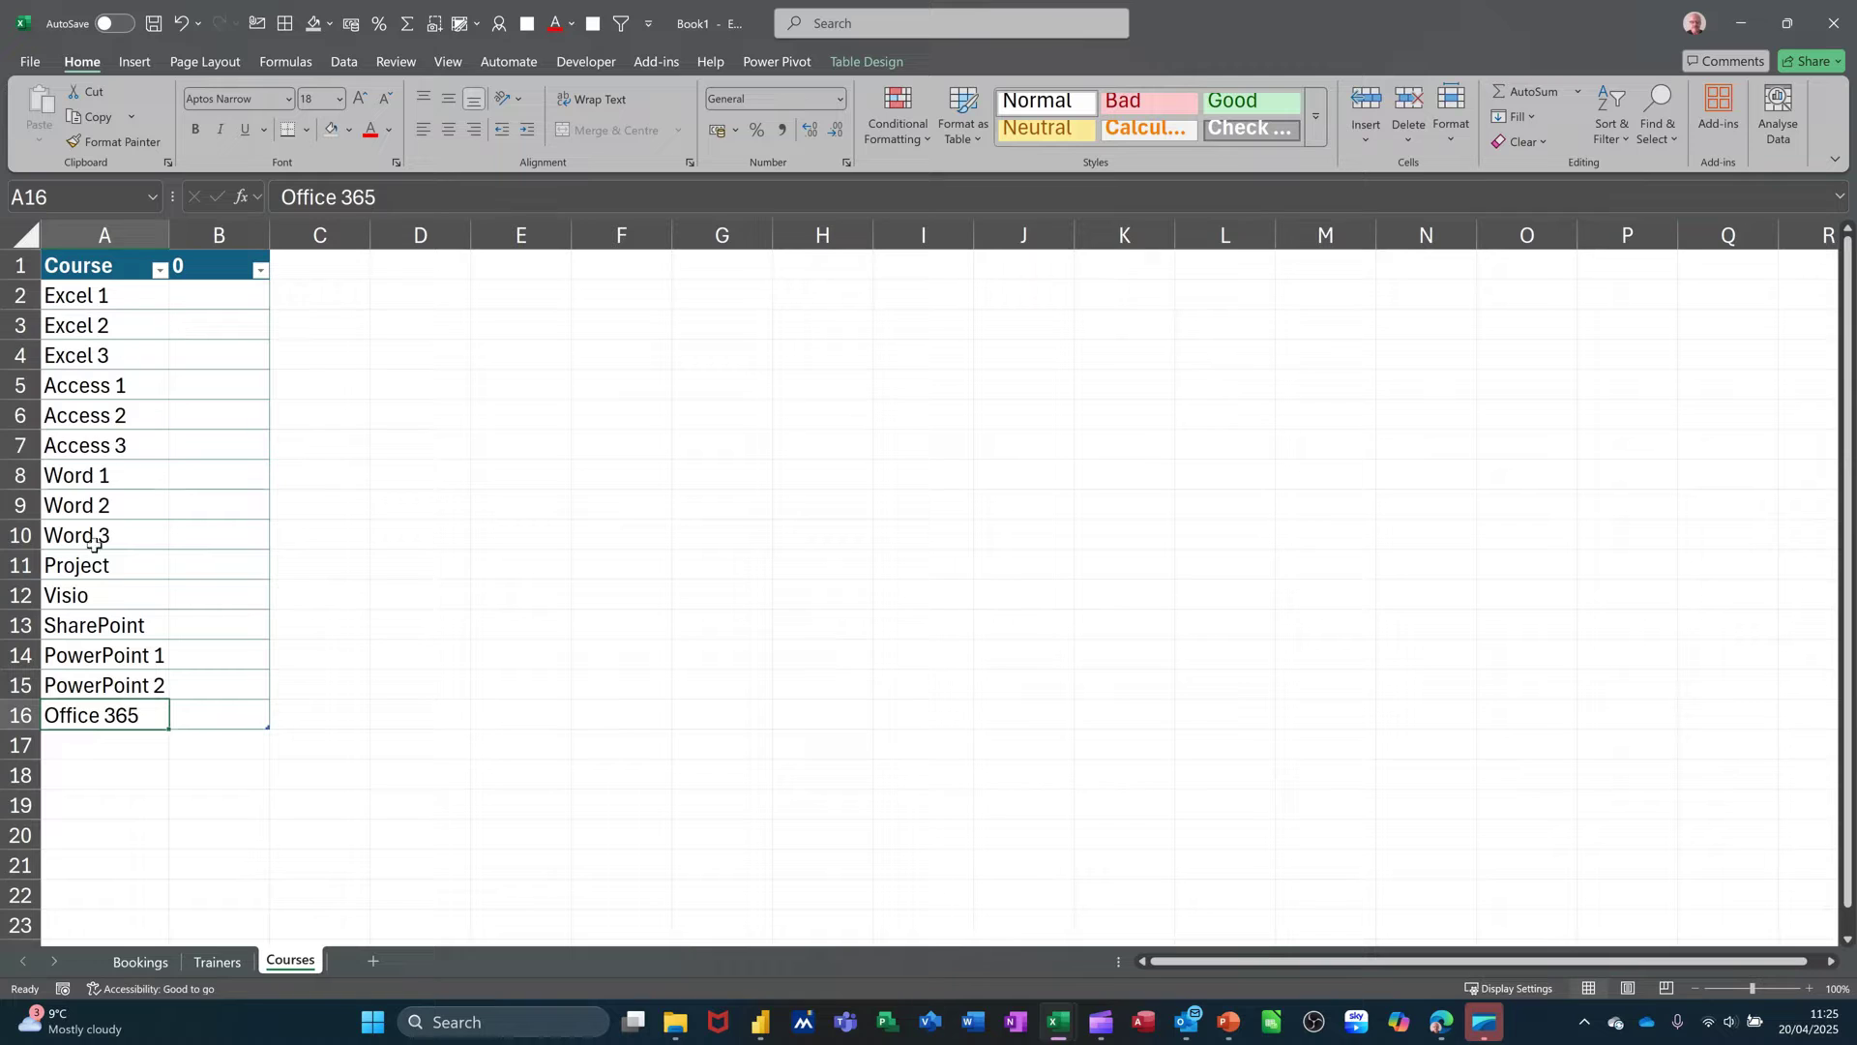
left_click(141, 962)
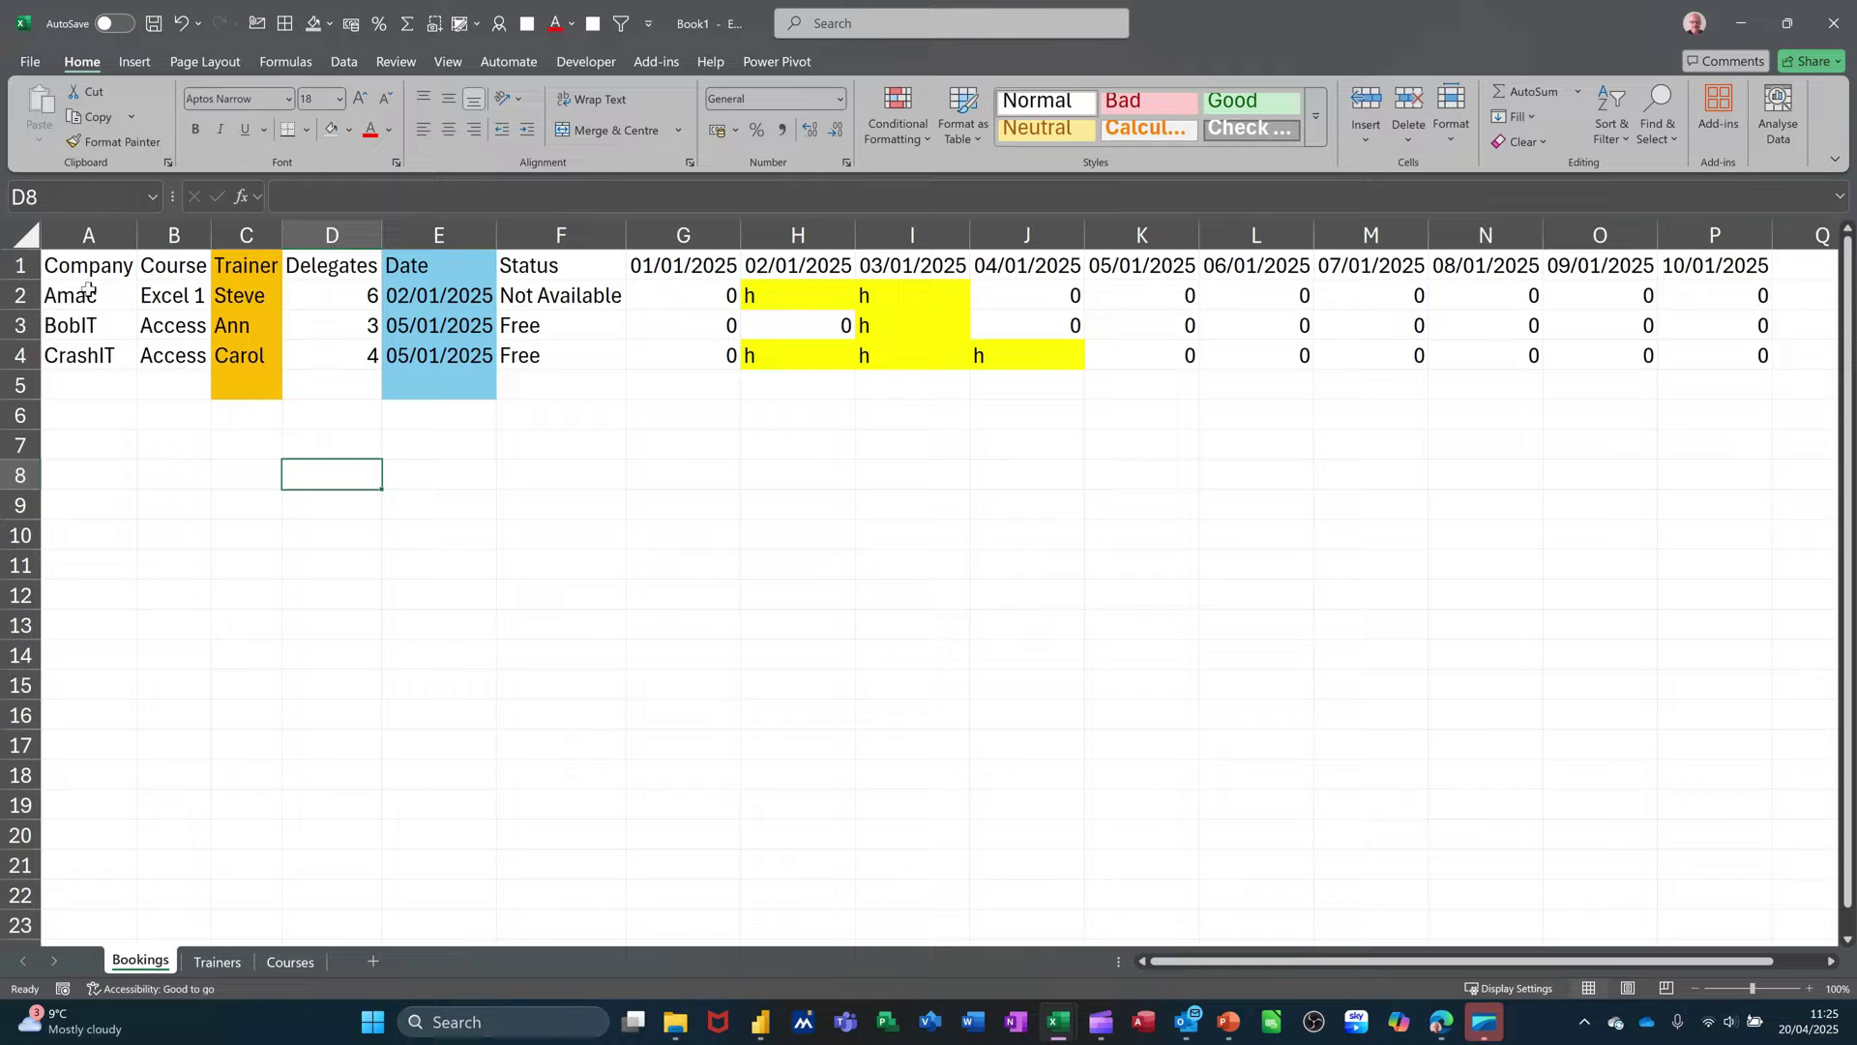
left_click_drag(85, 279, 519, 265)
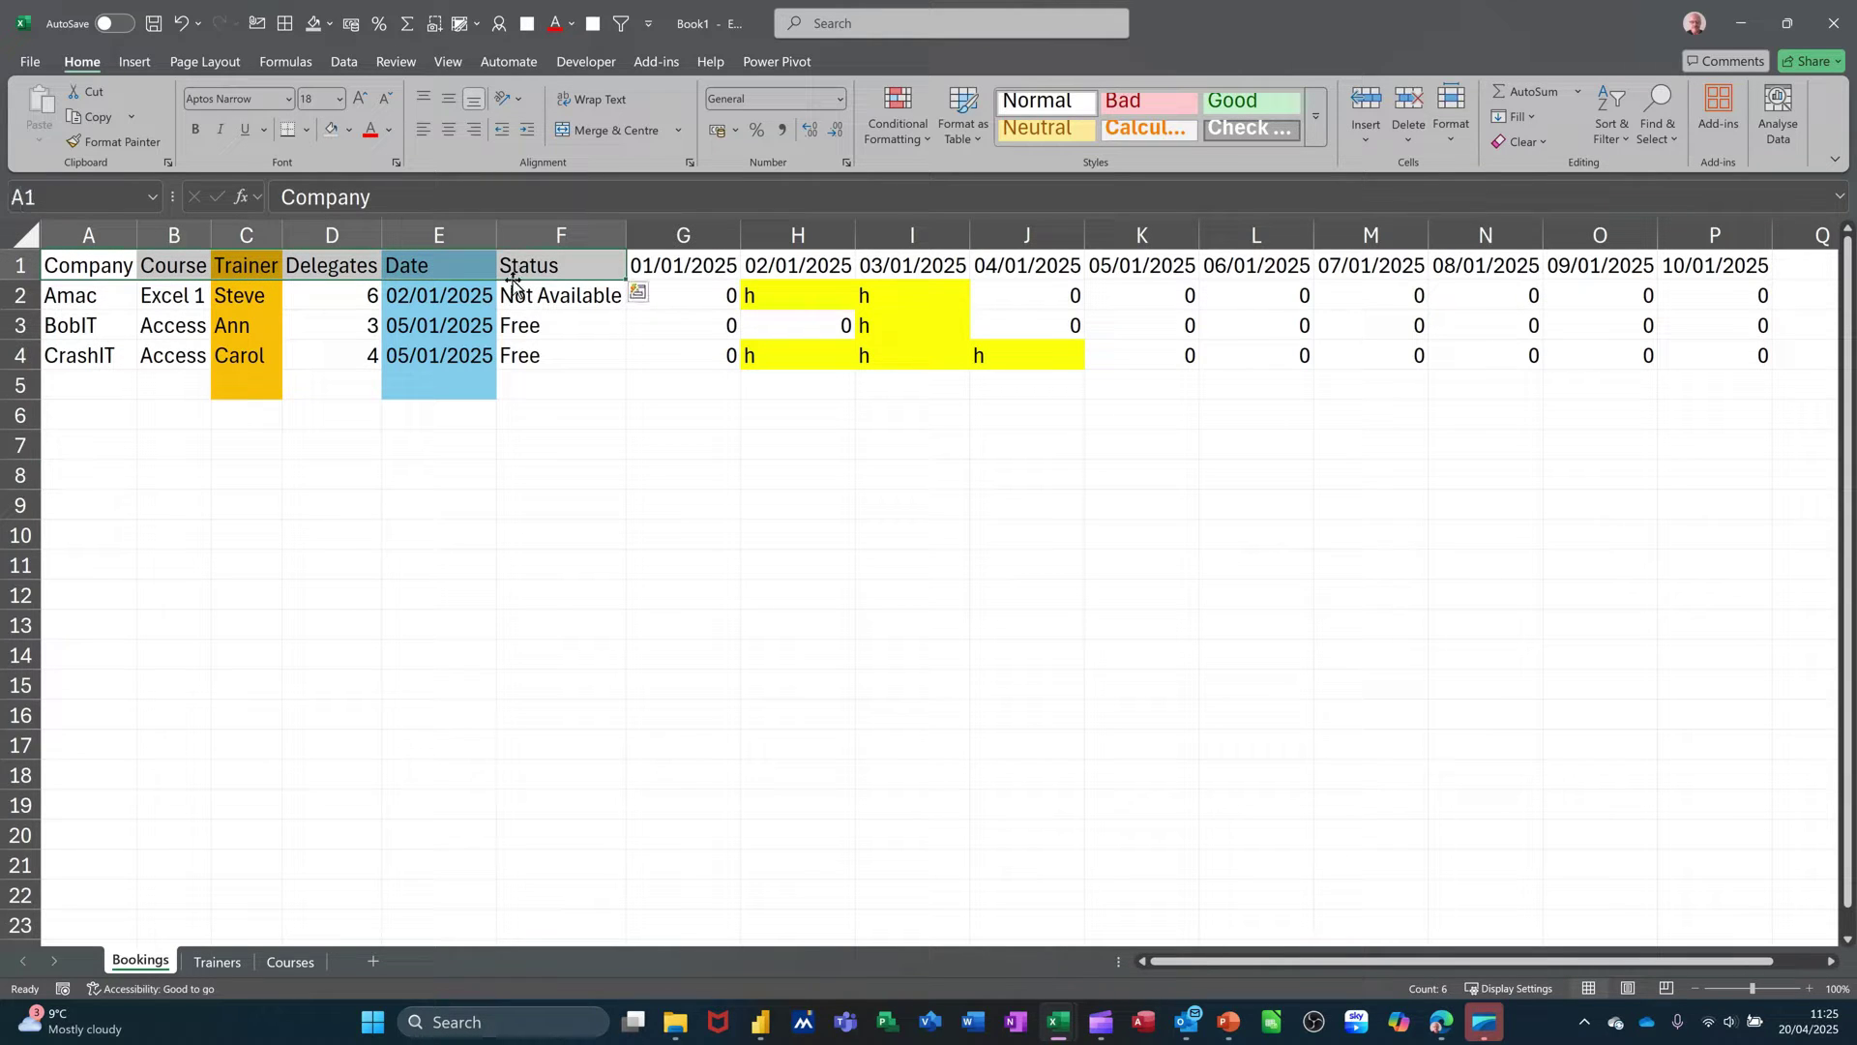
key("ctrl+c")
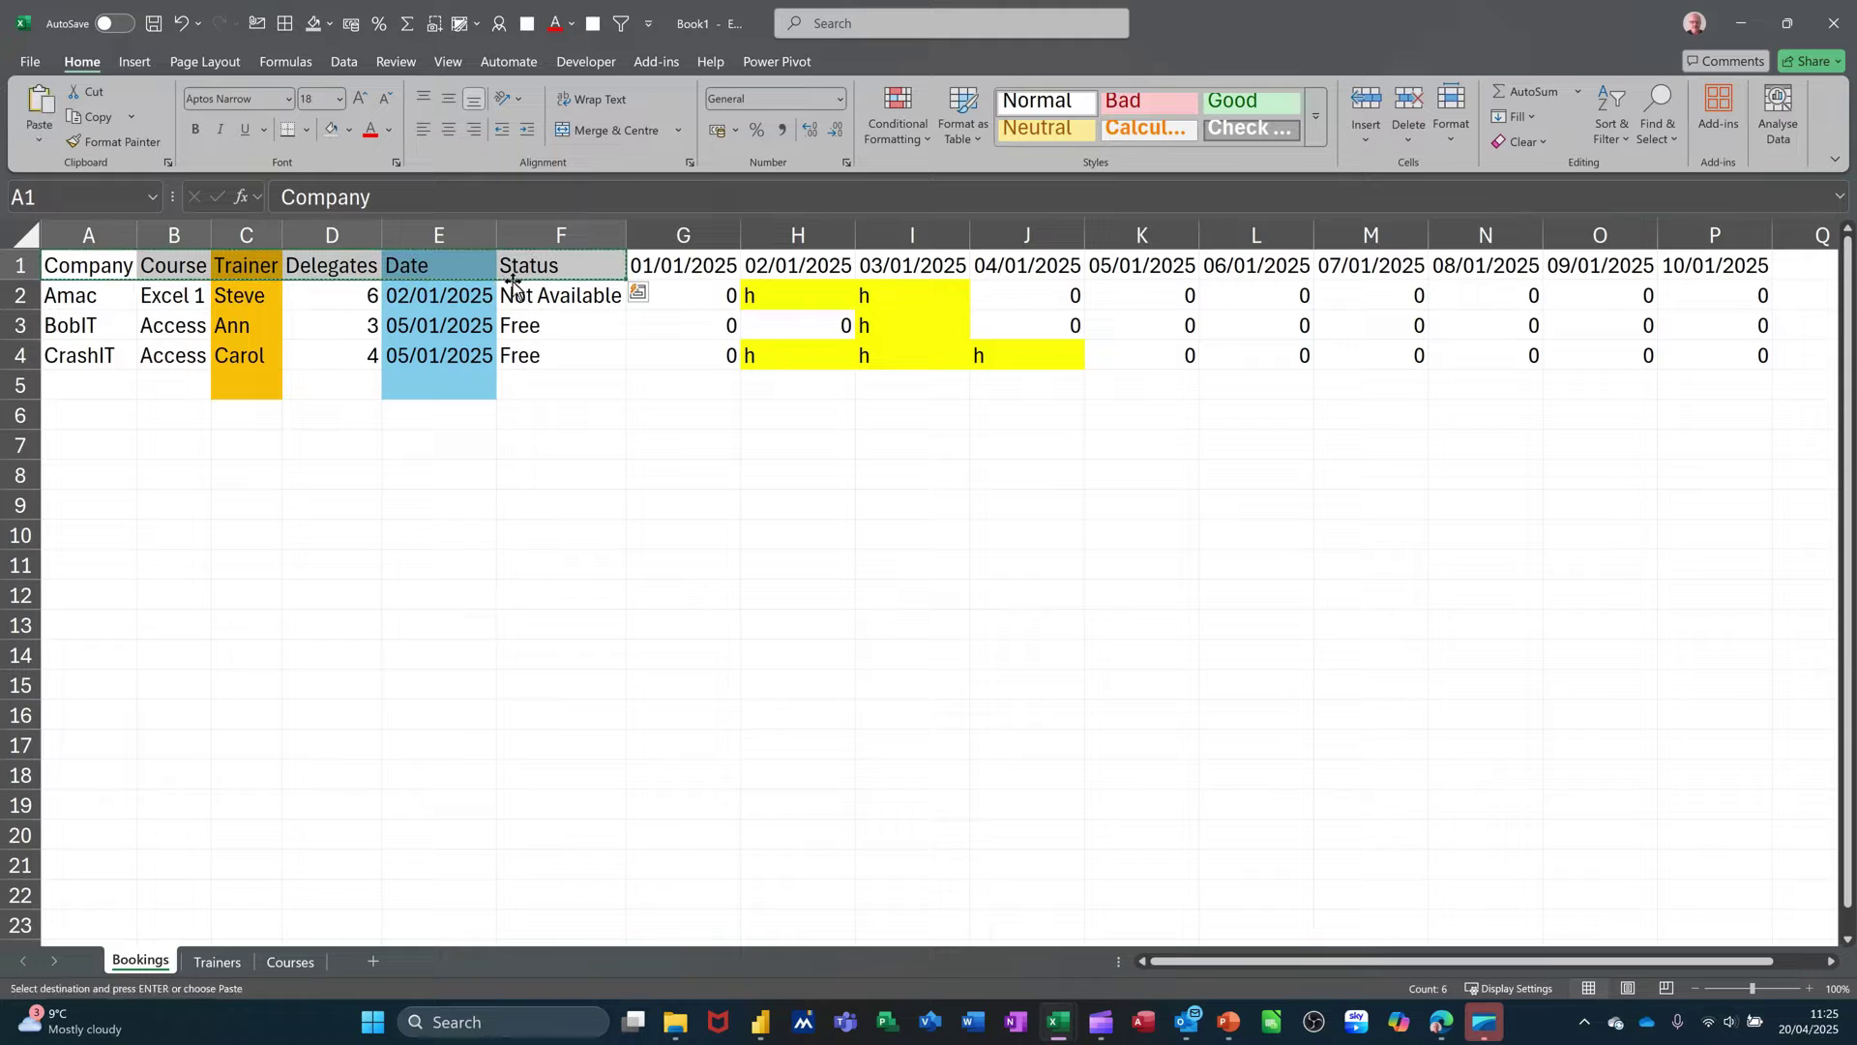
left_click(112, 478)
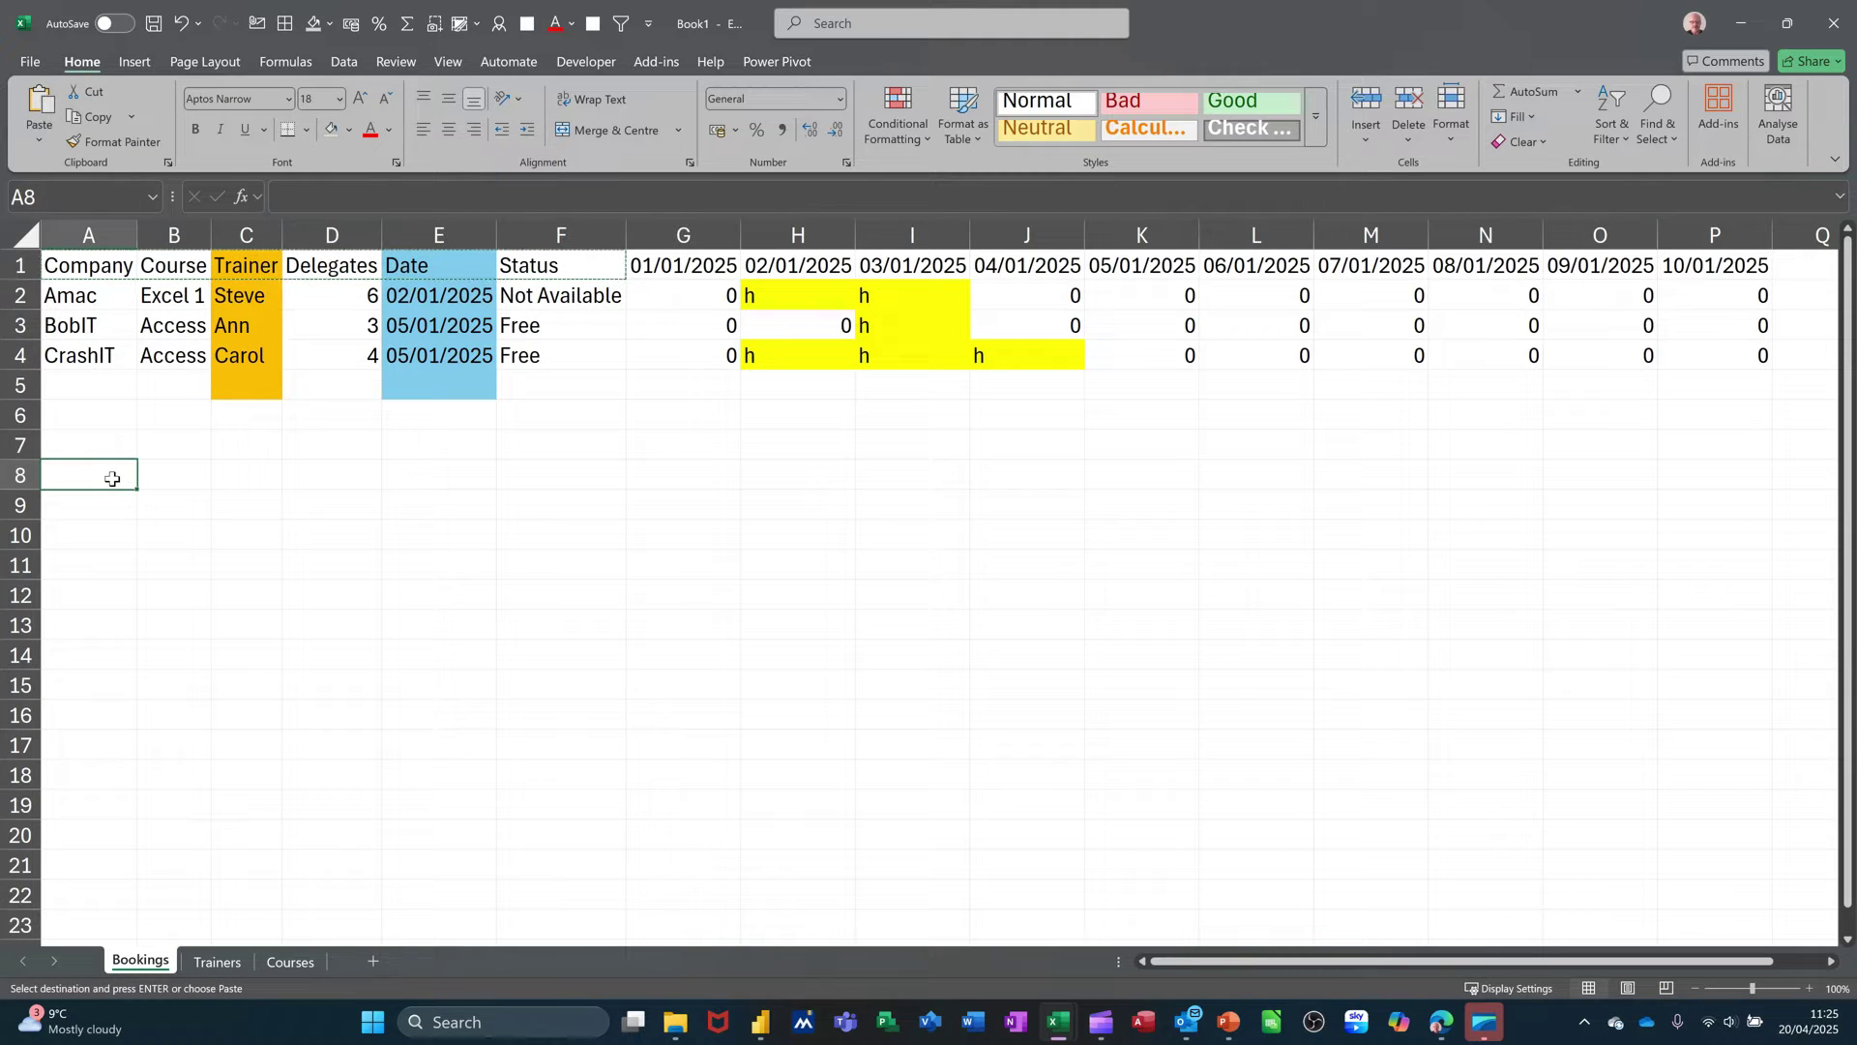
key("ctrl+v")
left_click(167, 530)
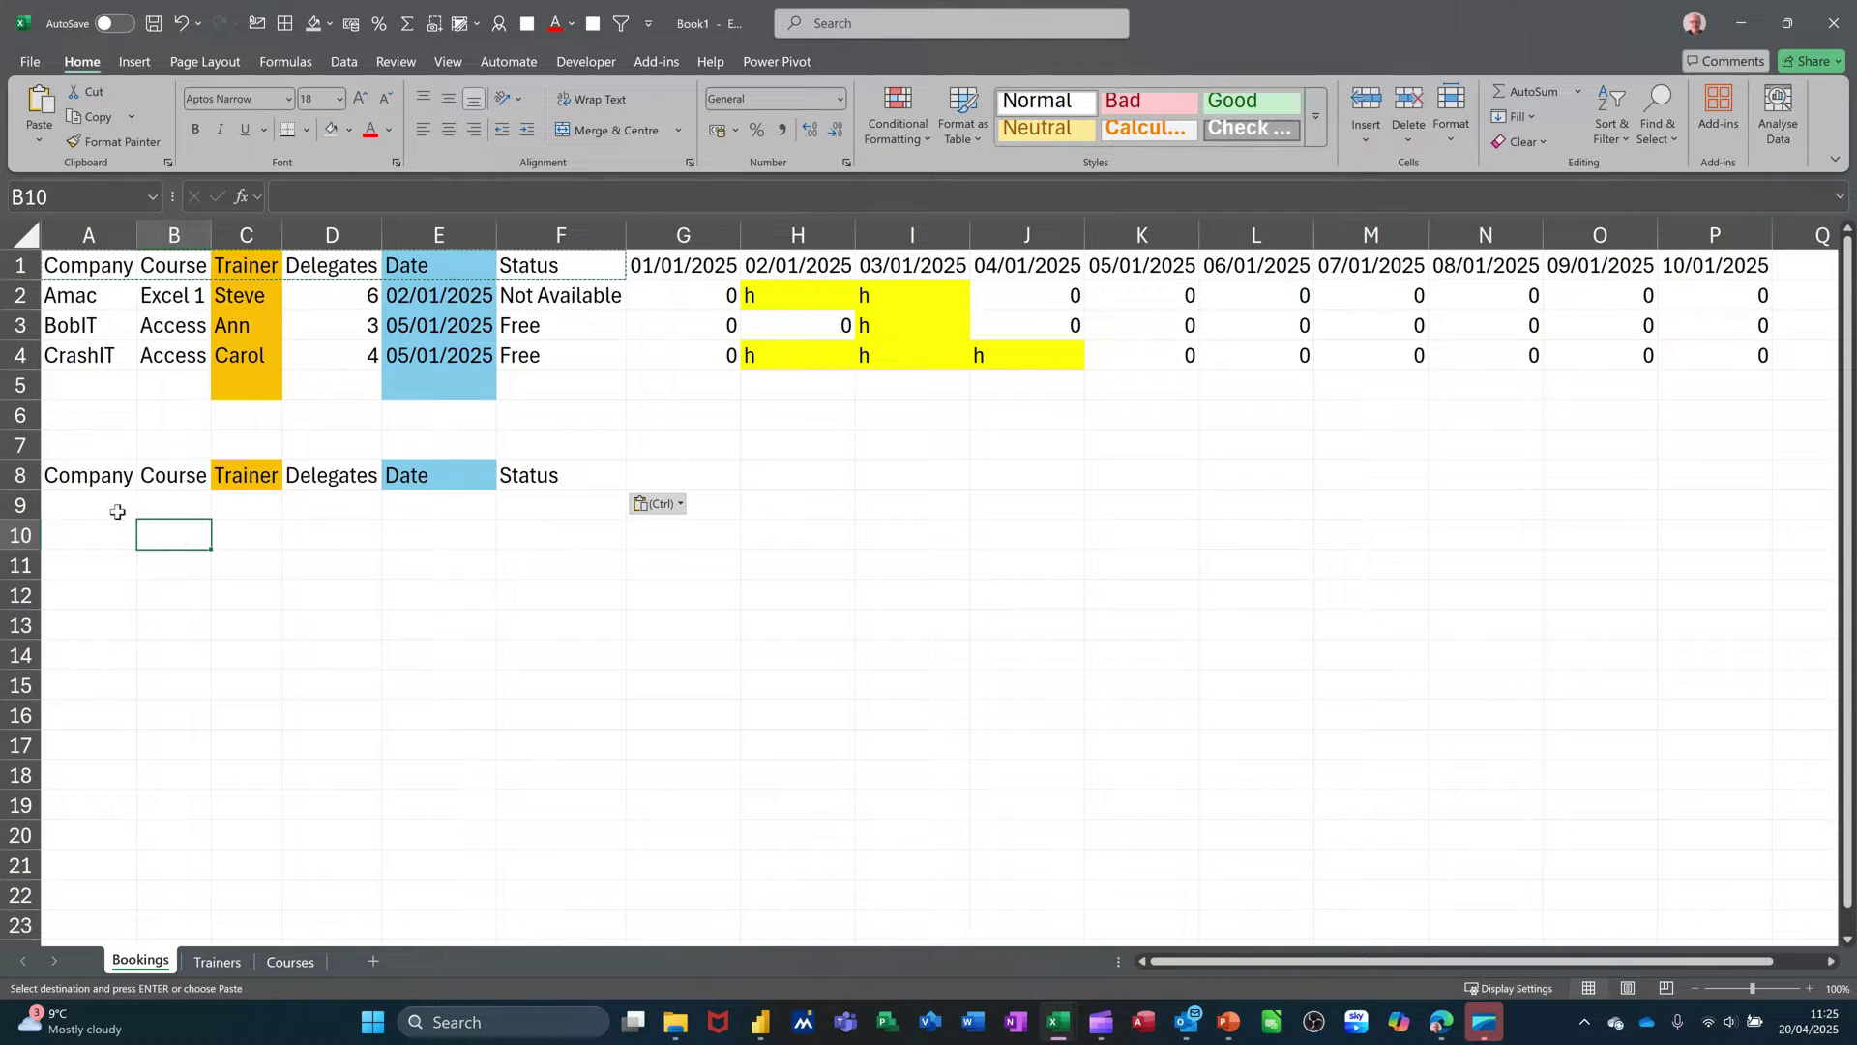
Step: Add a list validation to Course cell B9 sourced from Courses A2:A16, and choose Excel 1 from its drop-down
left_click(181, 501)
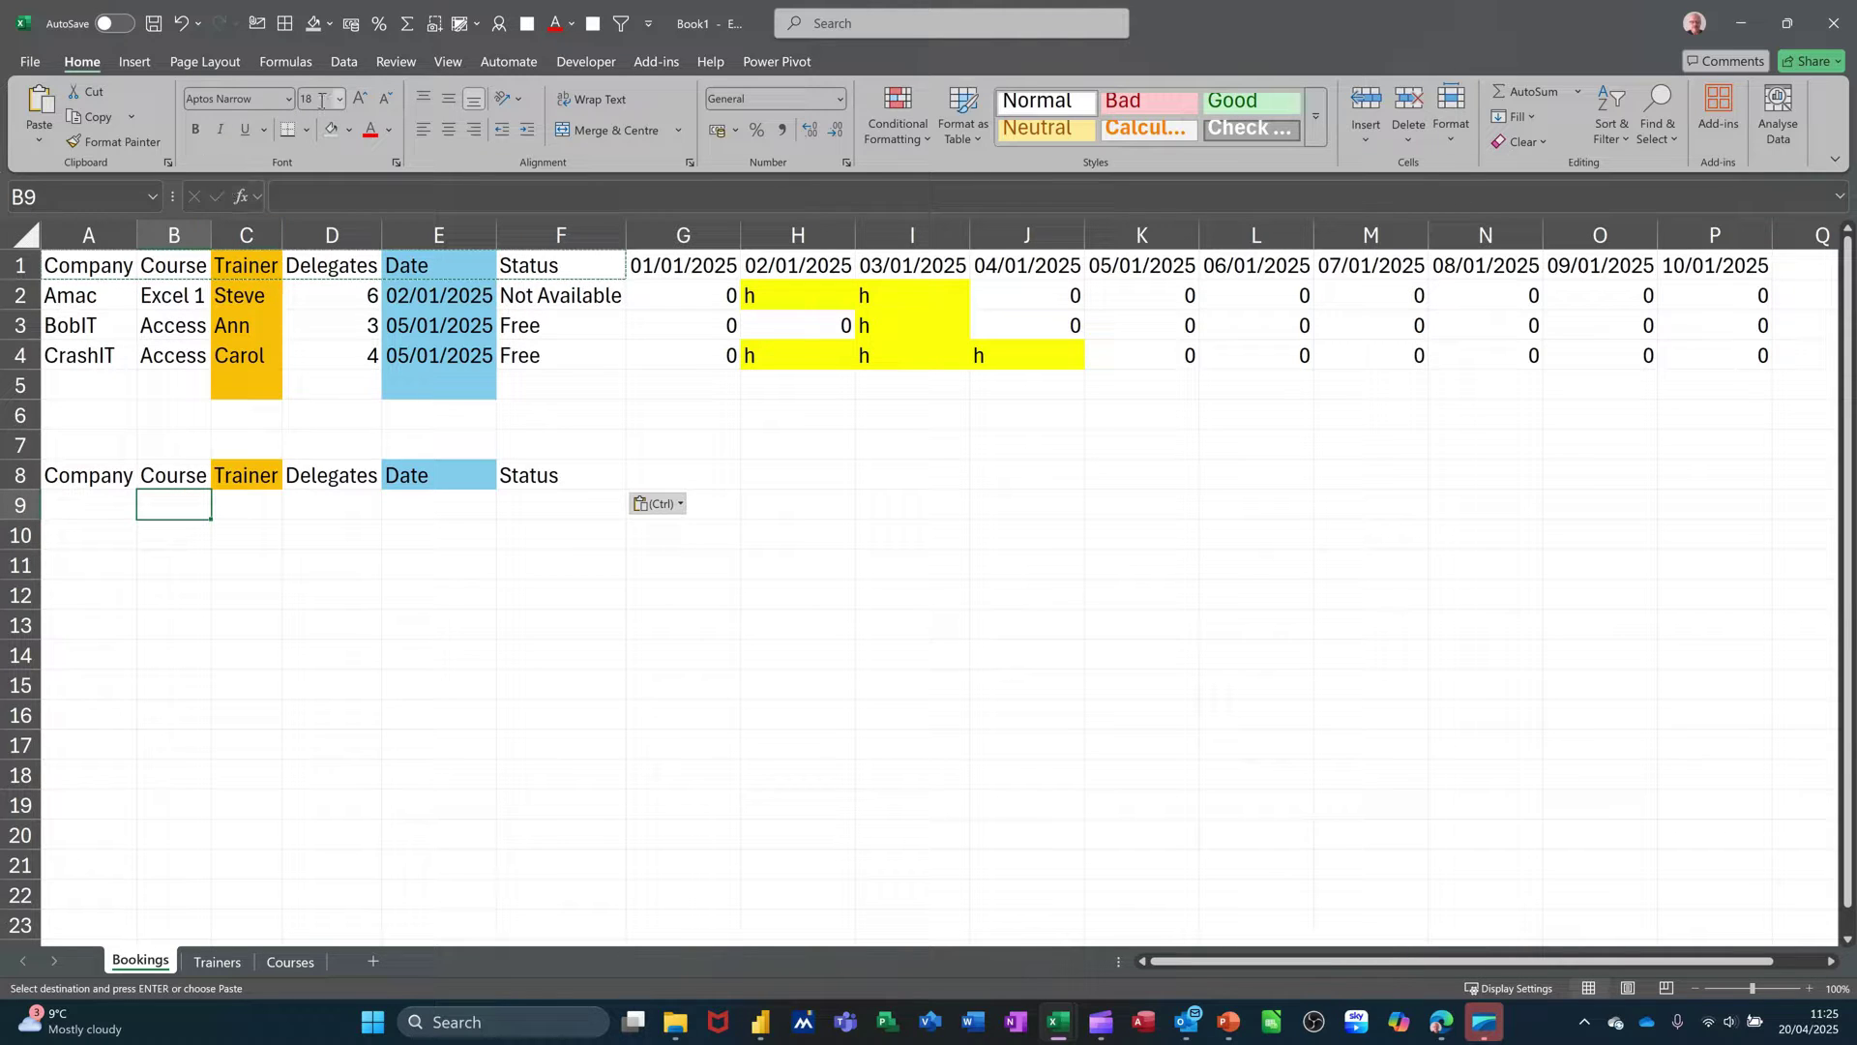
left_click(343, 62)
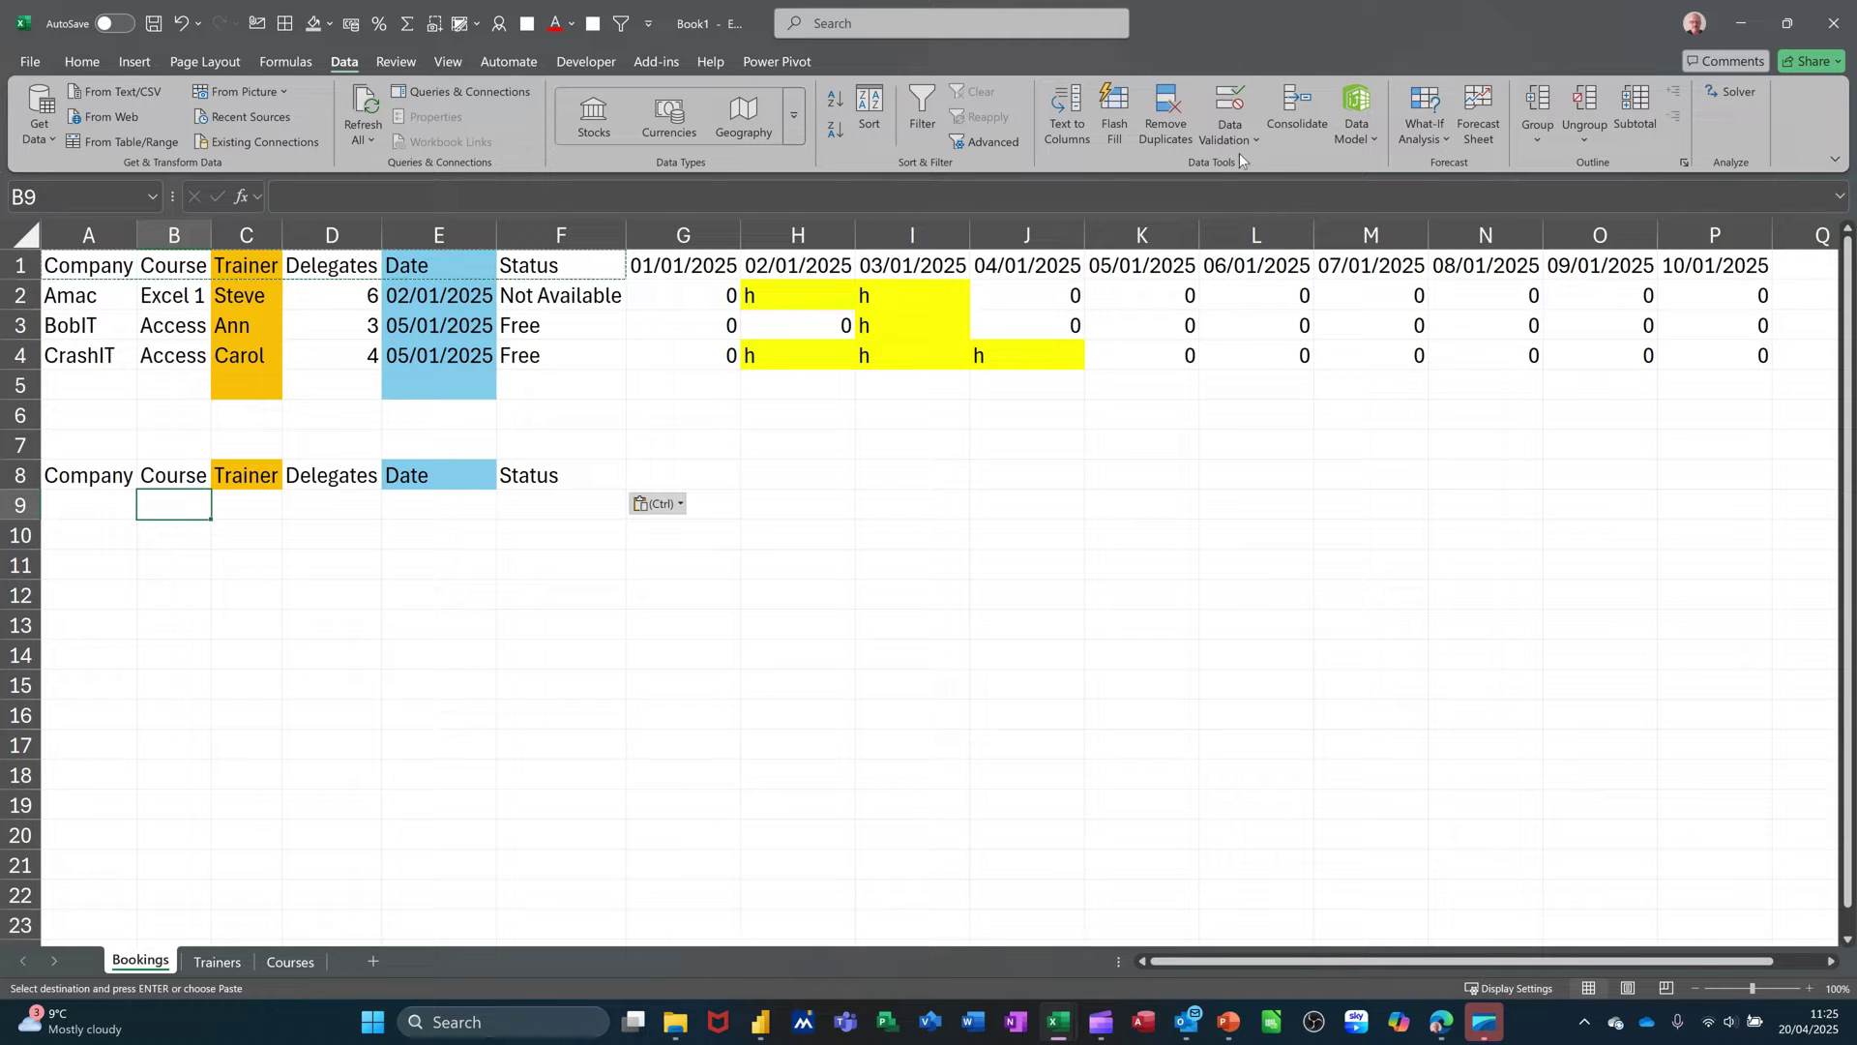
left_click(1229, 106)
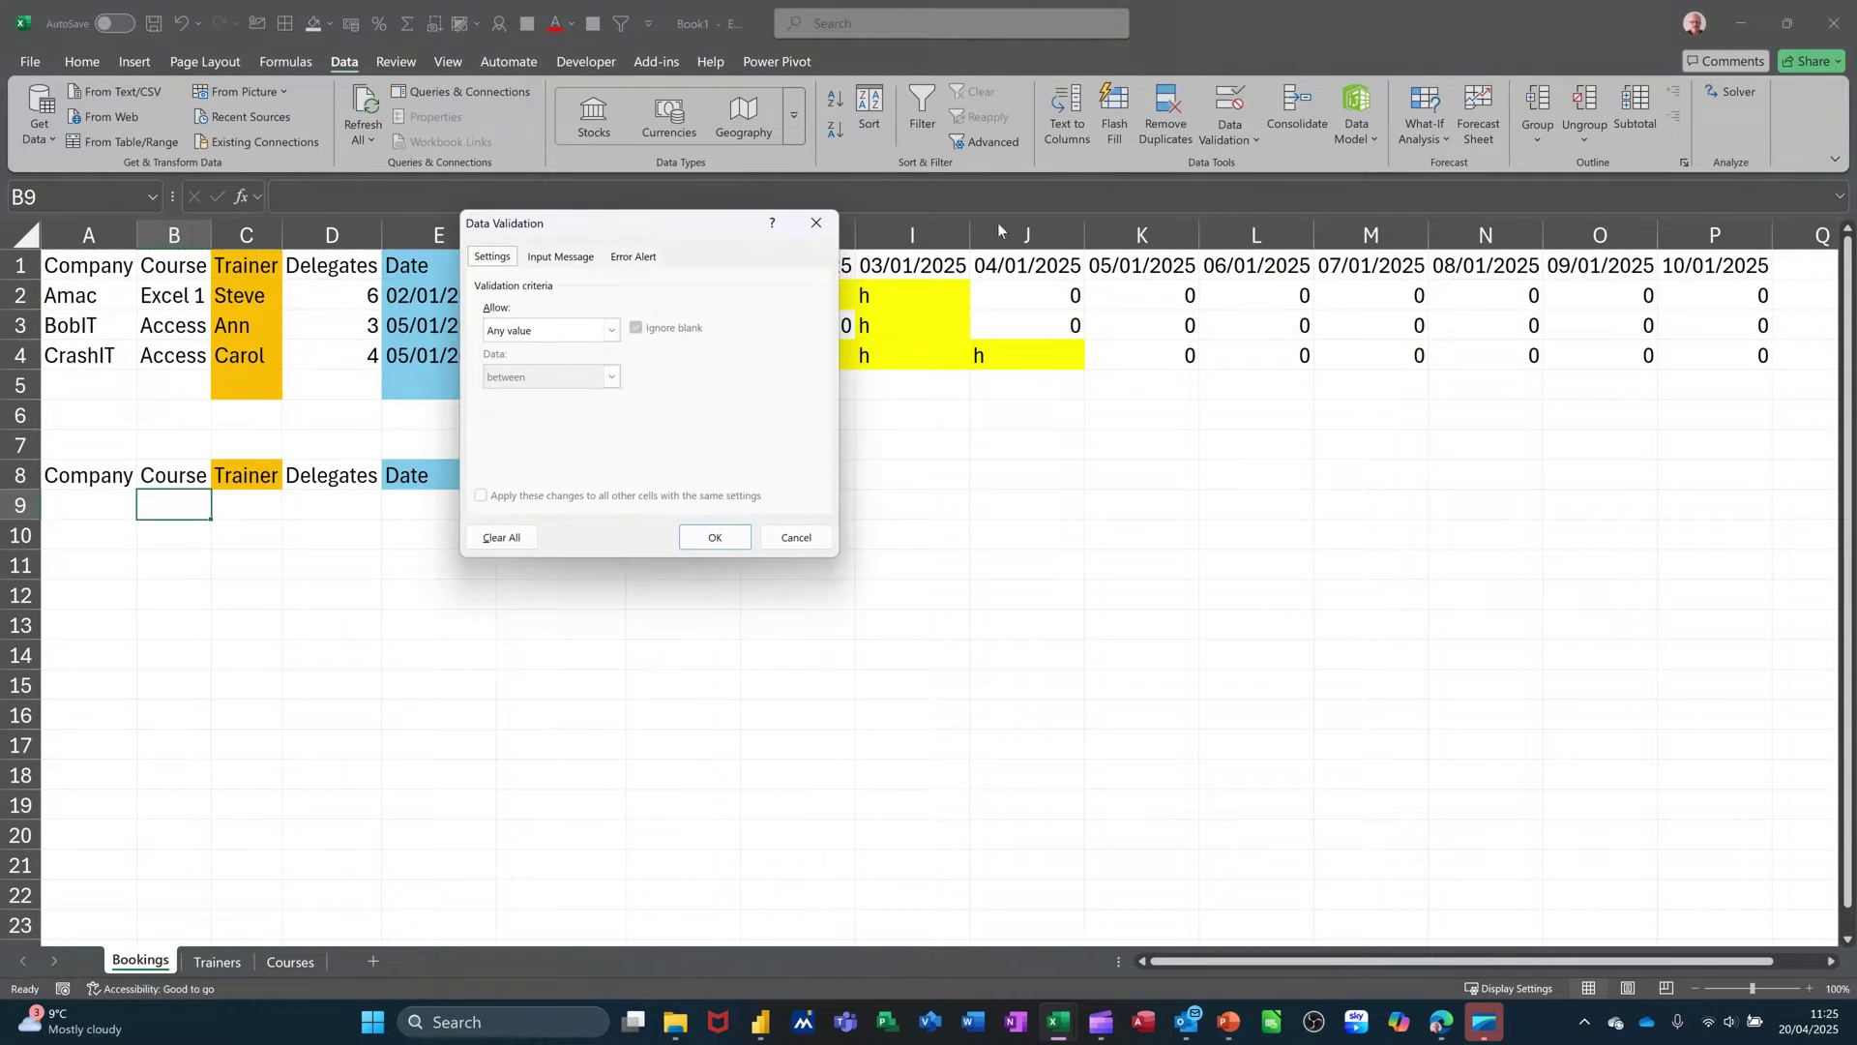
left_click(610, 331)
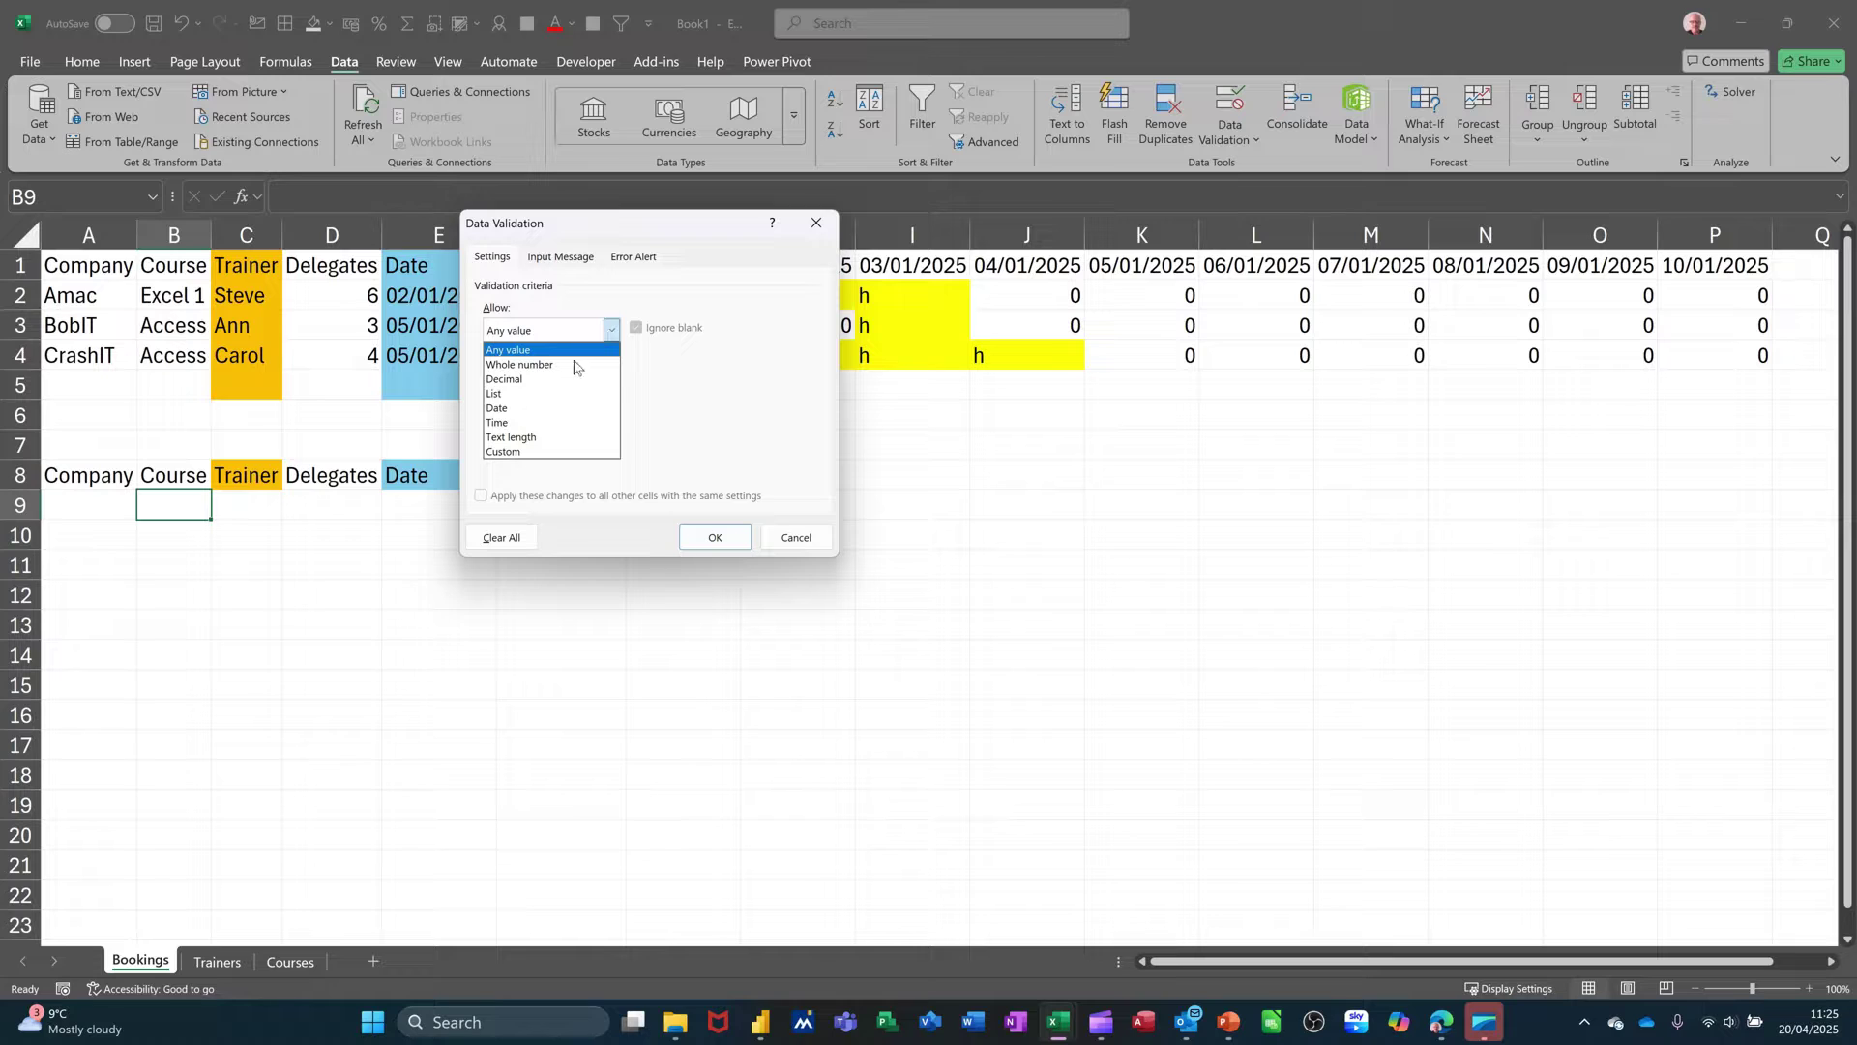
left_click(556, 394)
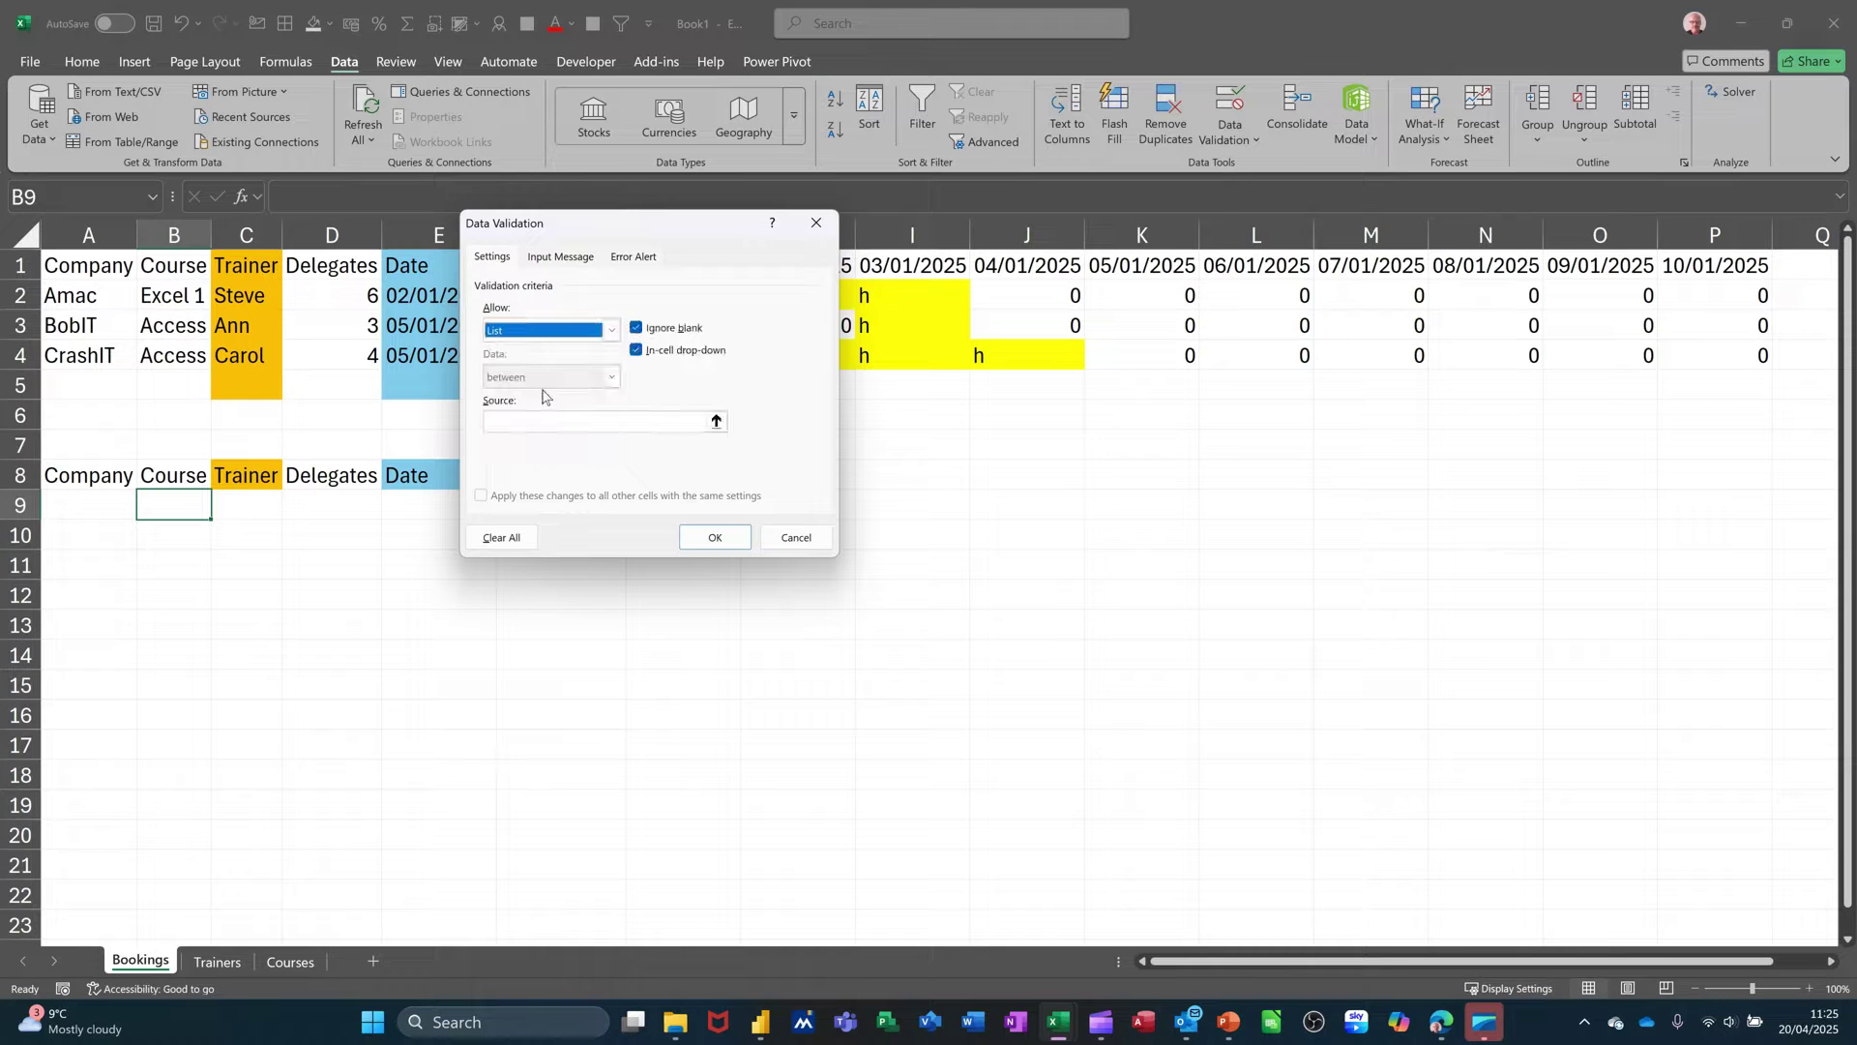
left_click(716, 427)
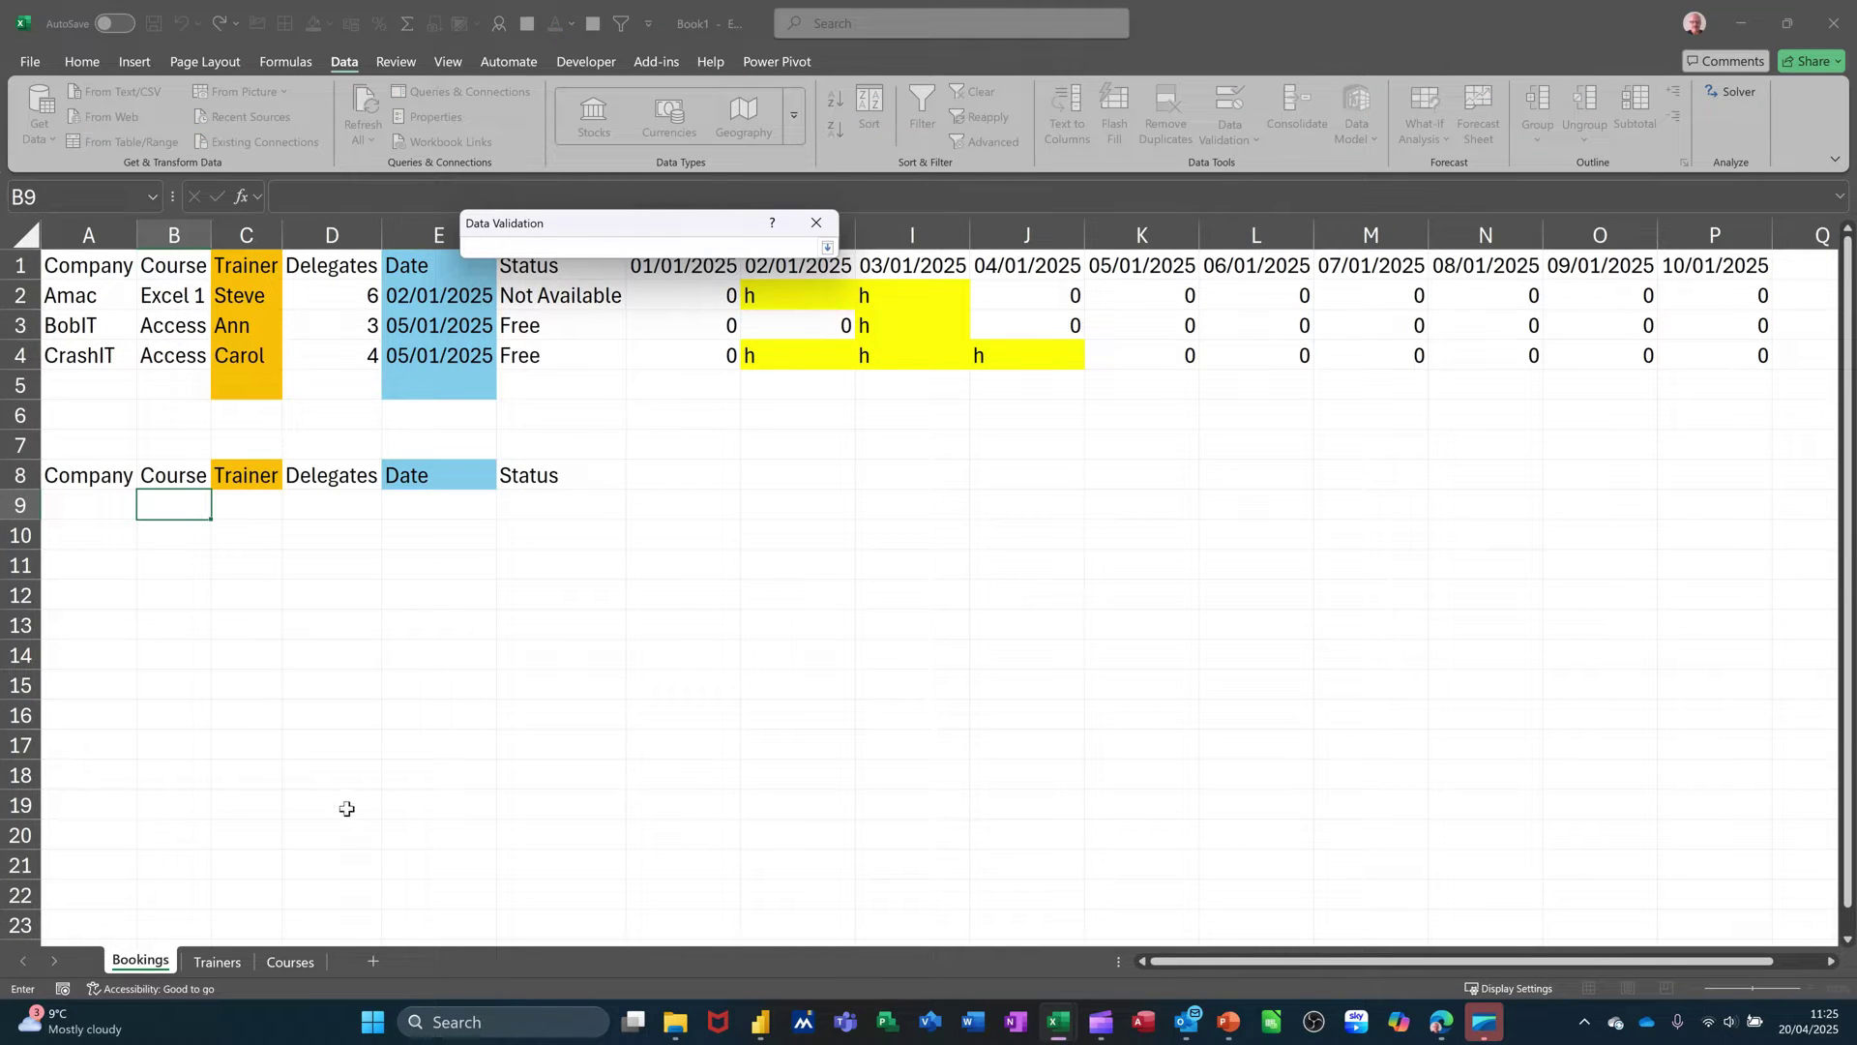
left_click(293, 963)
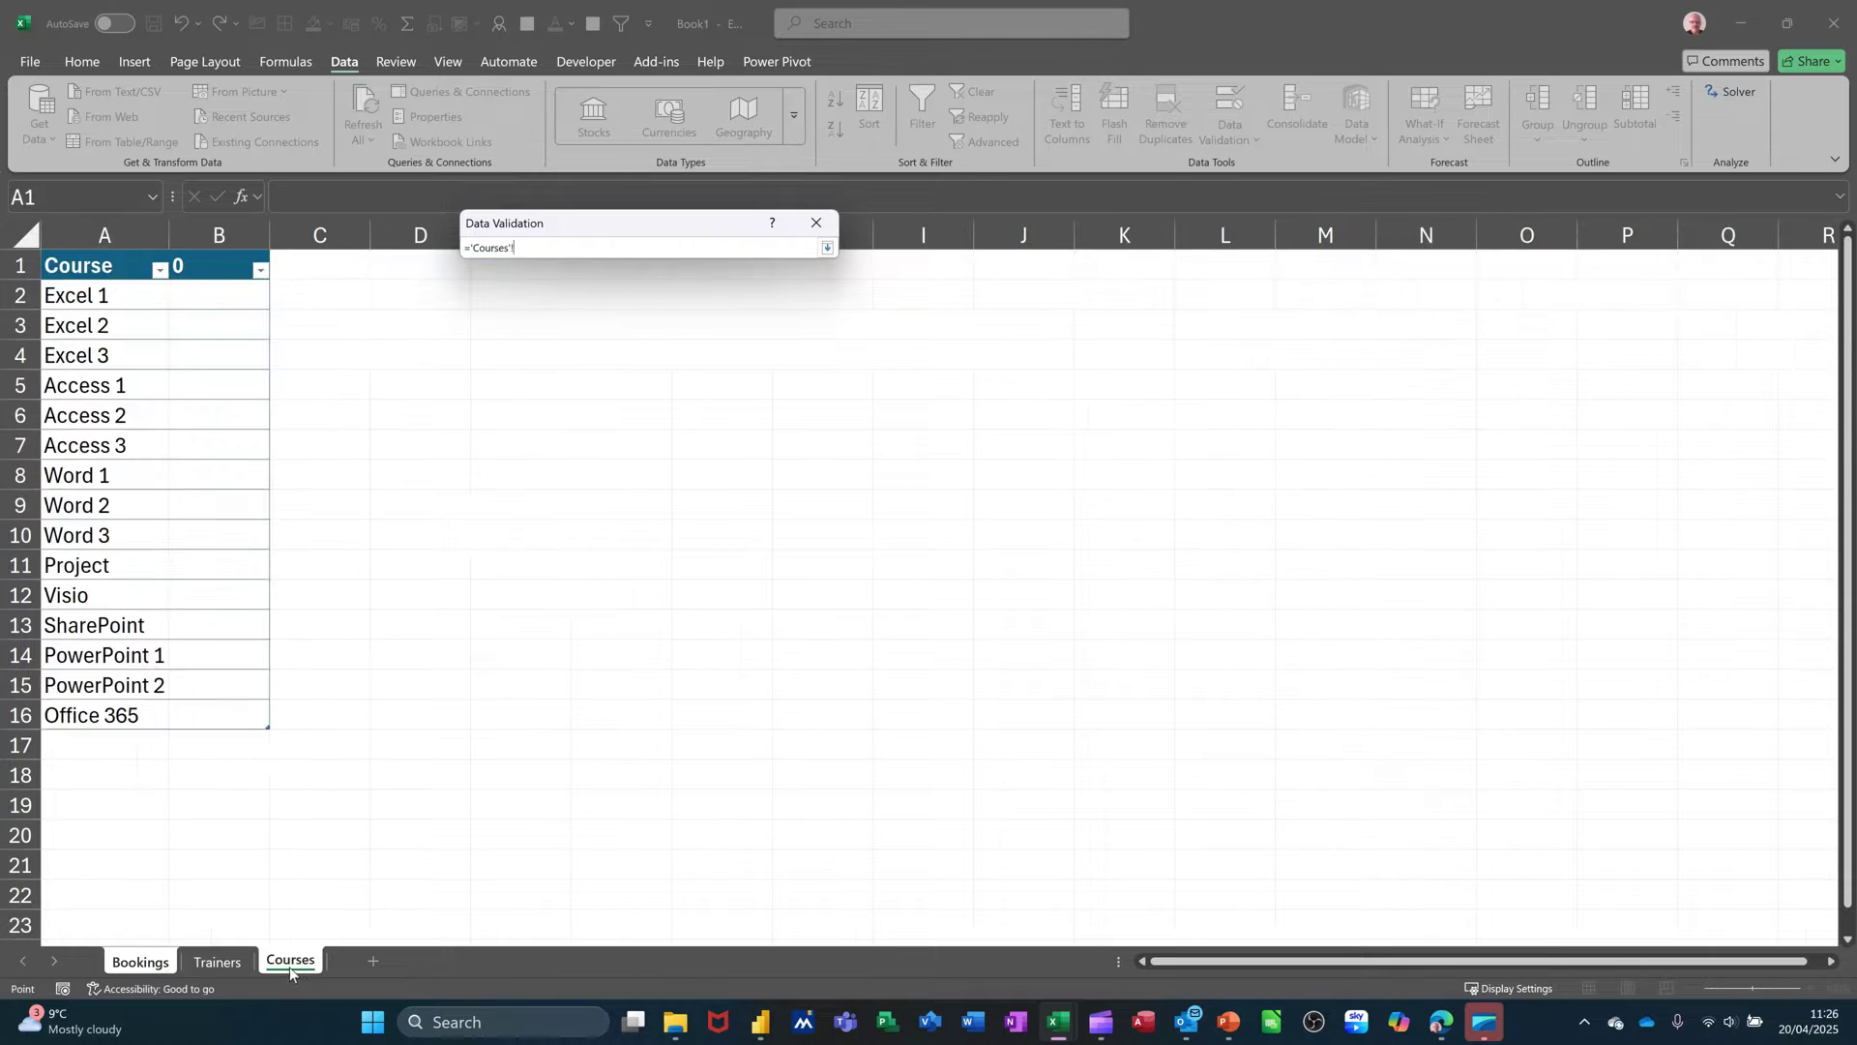
left_click_drag(87, 305, 89, 718)
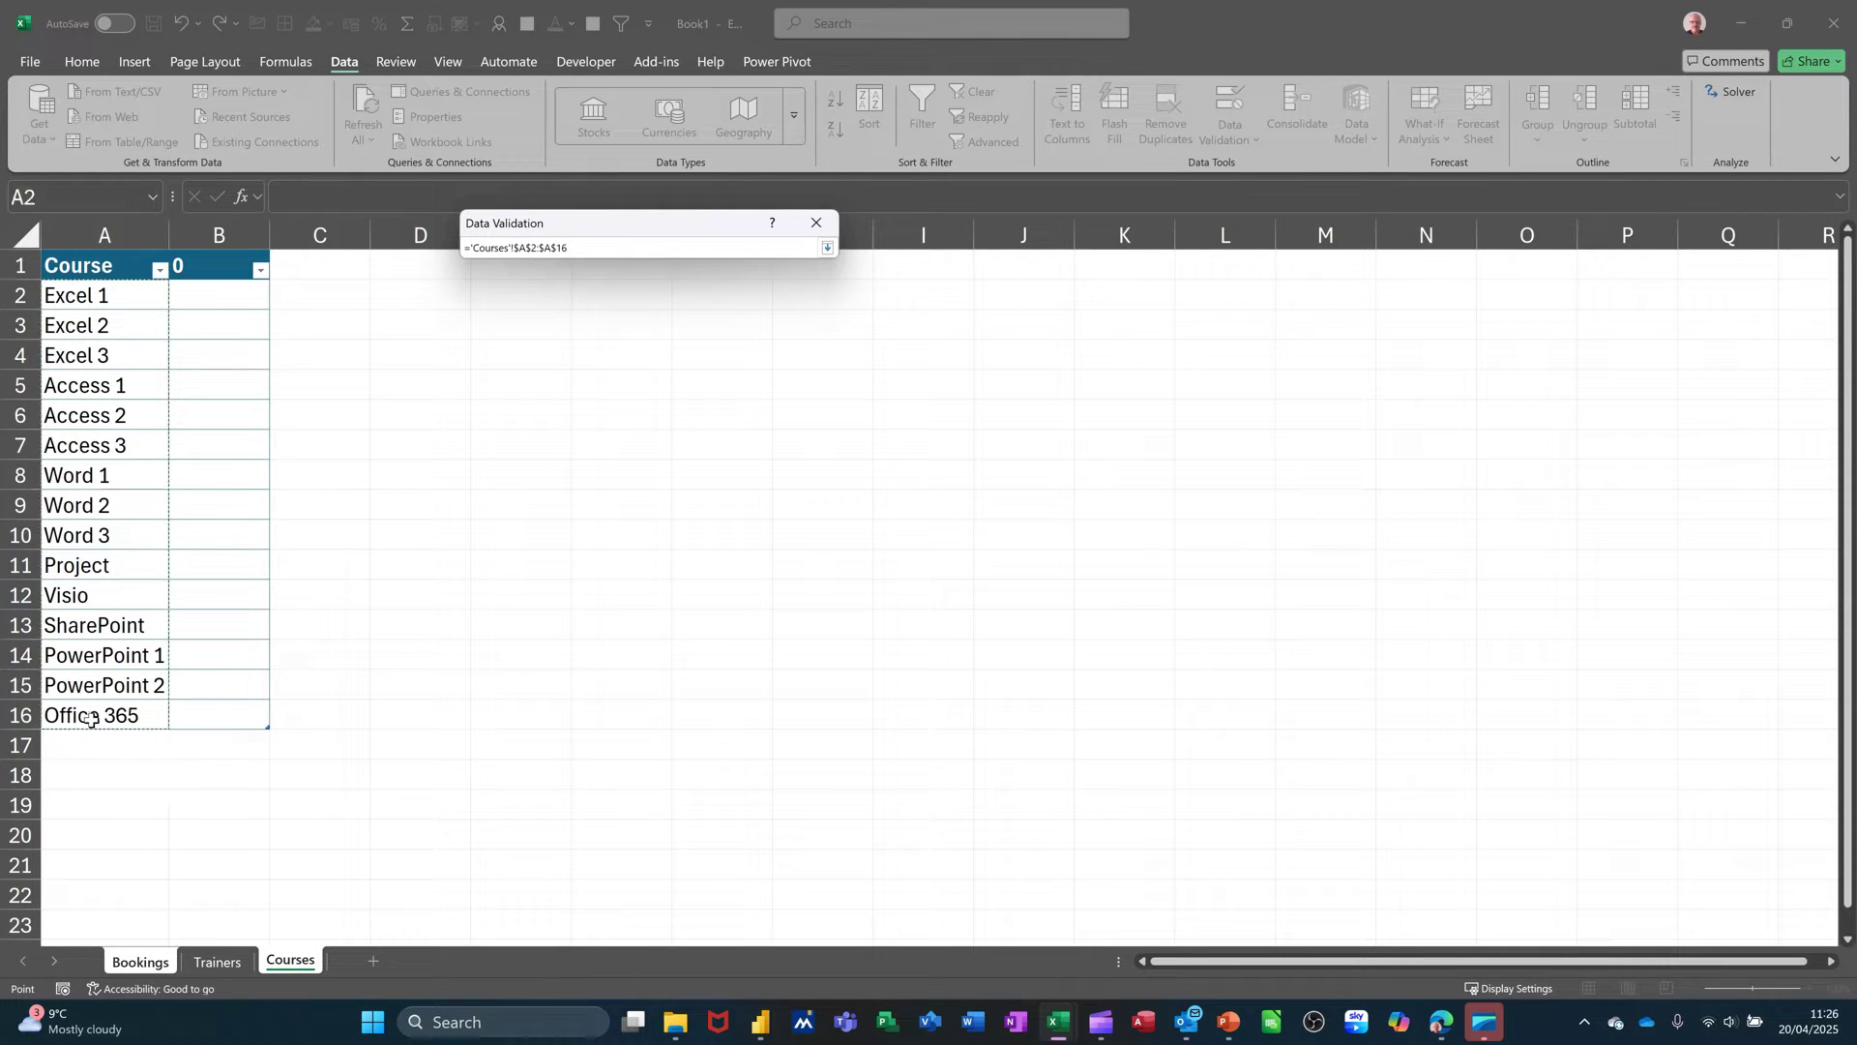
key("Return")
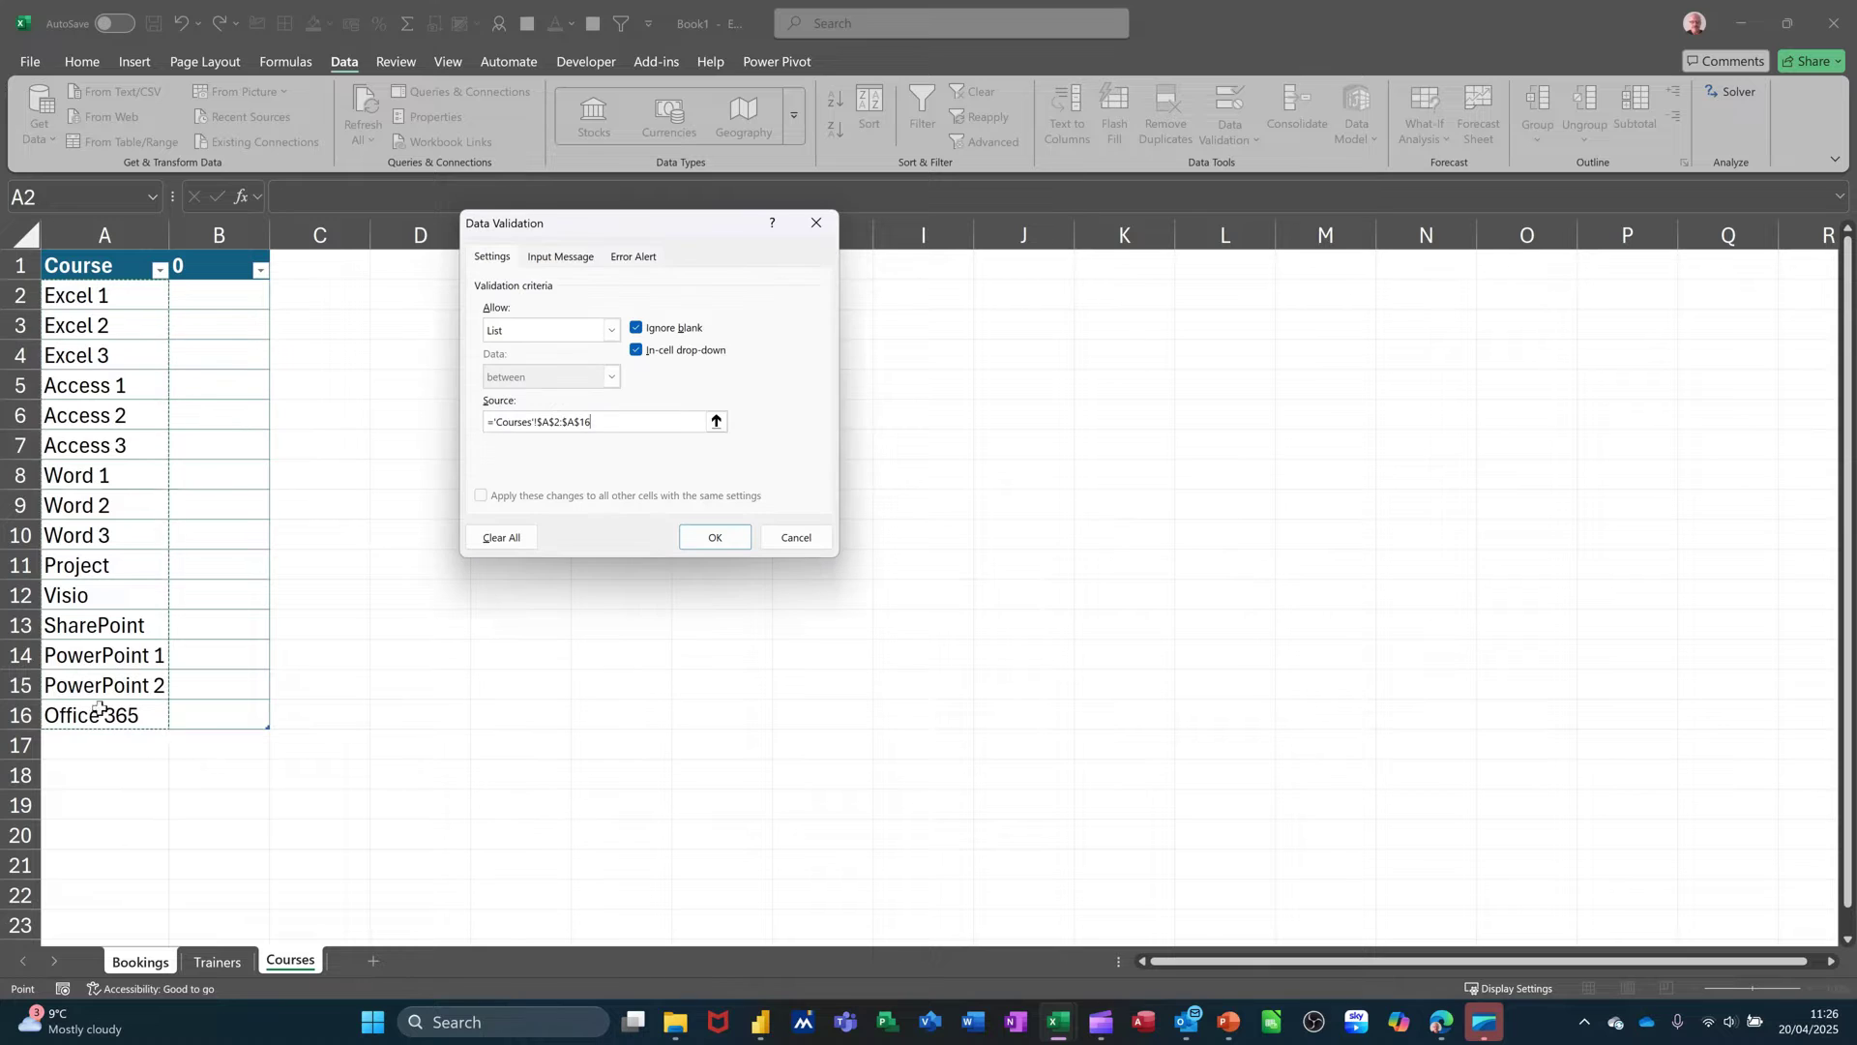
left_click(715, 538)
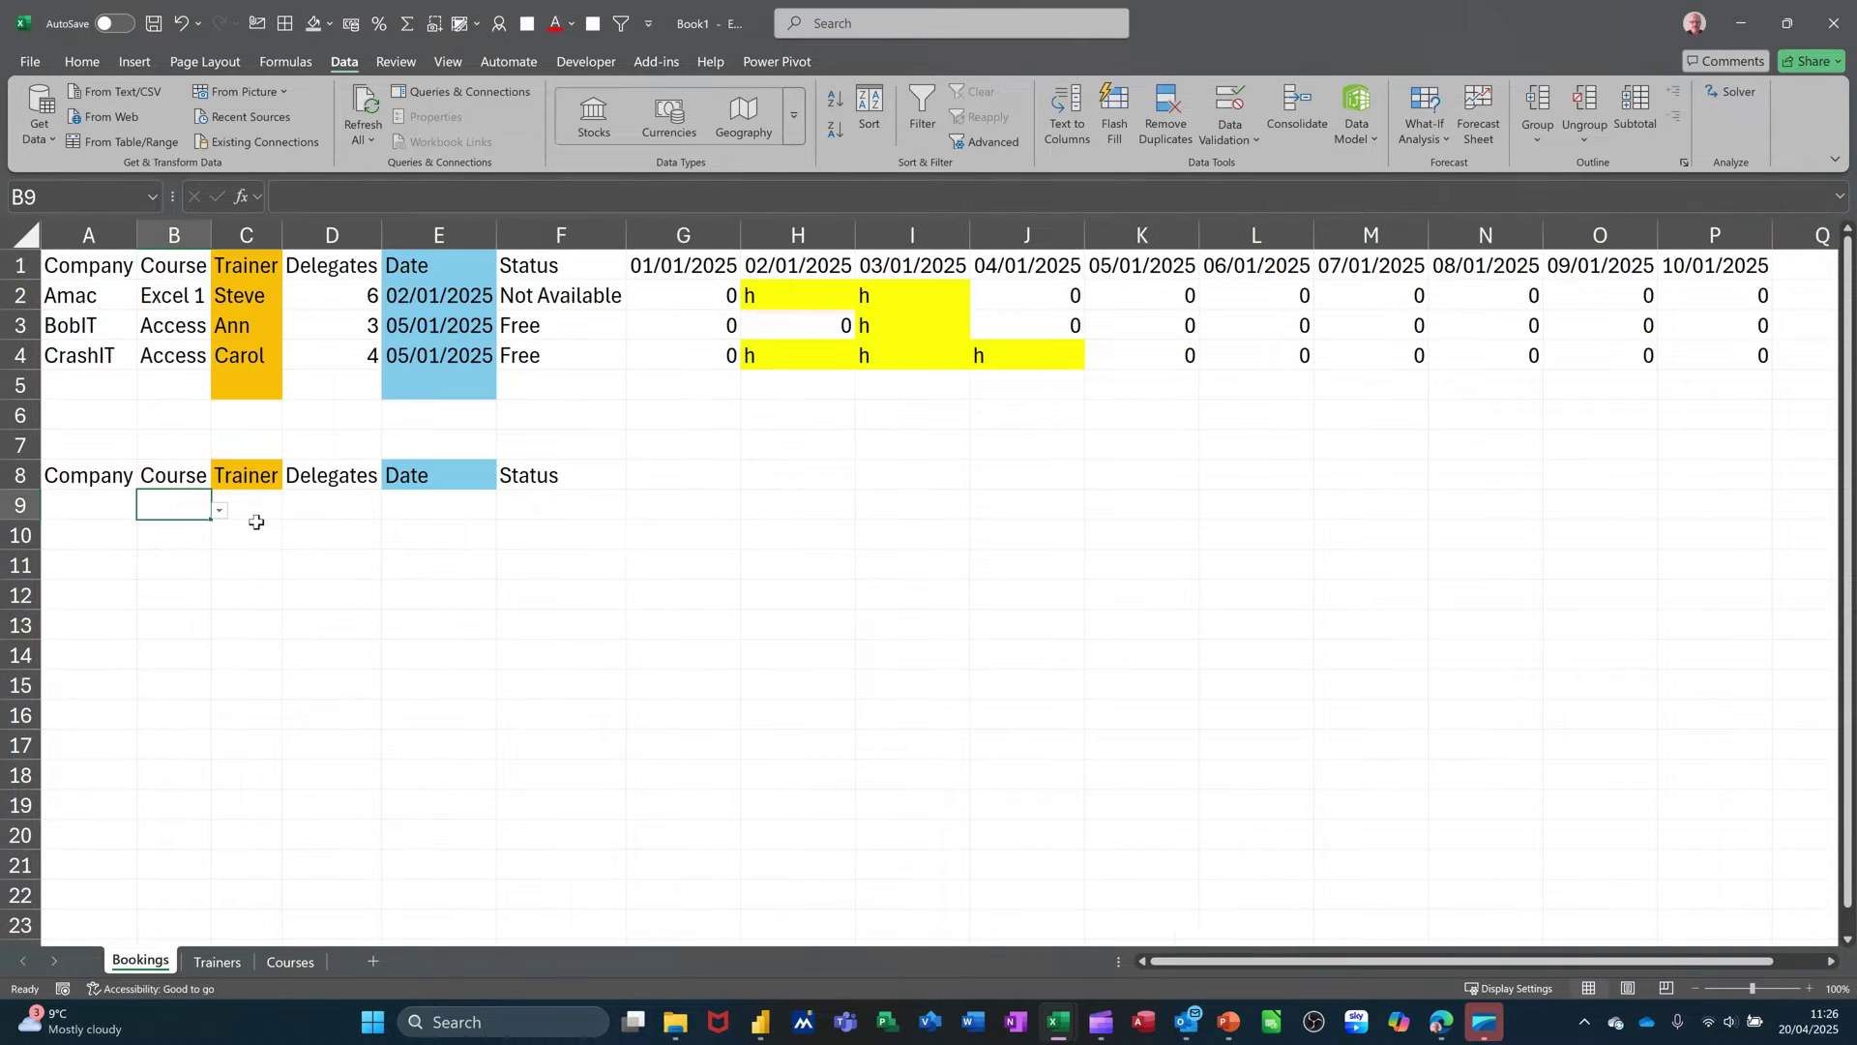
left_click(222, 514)
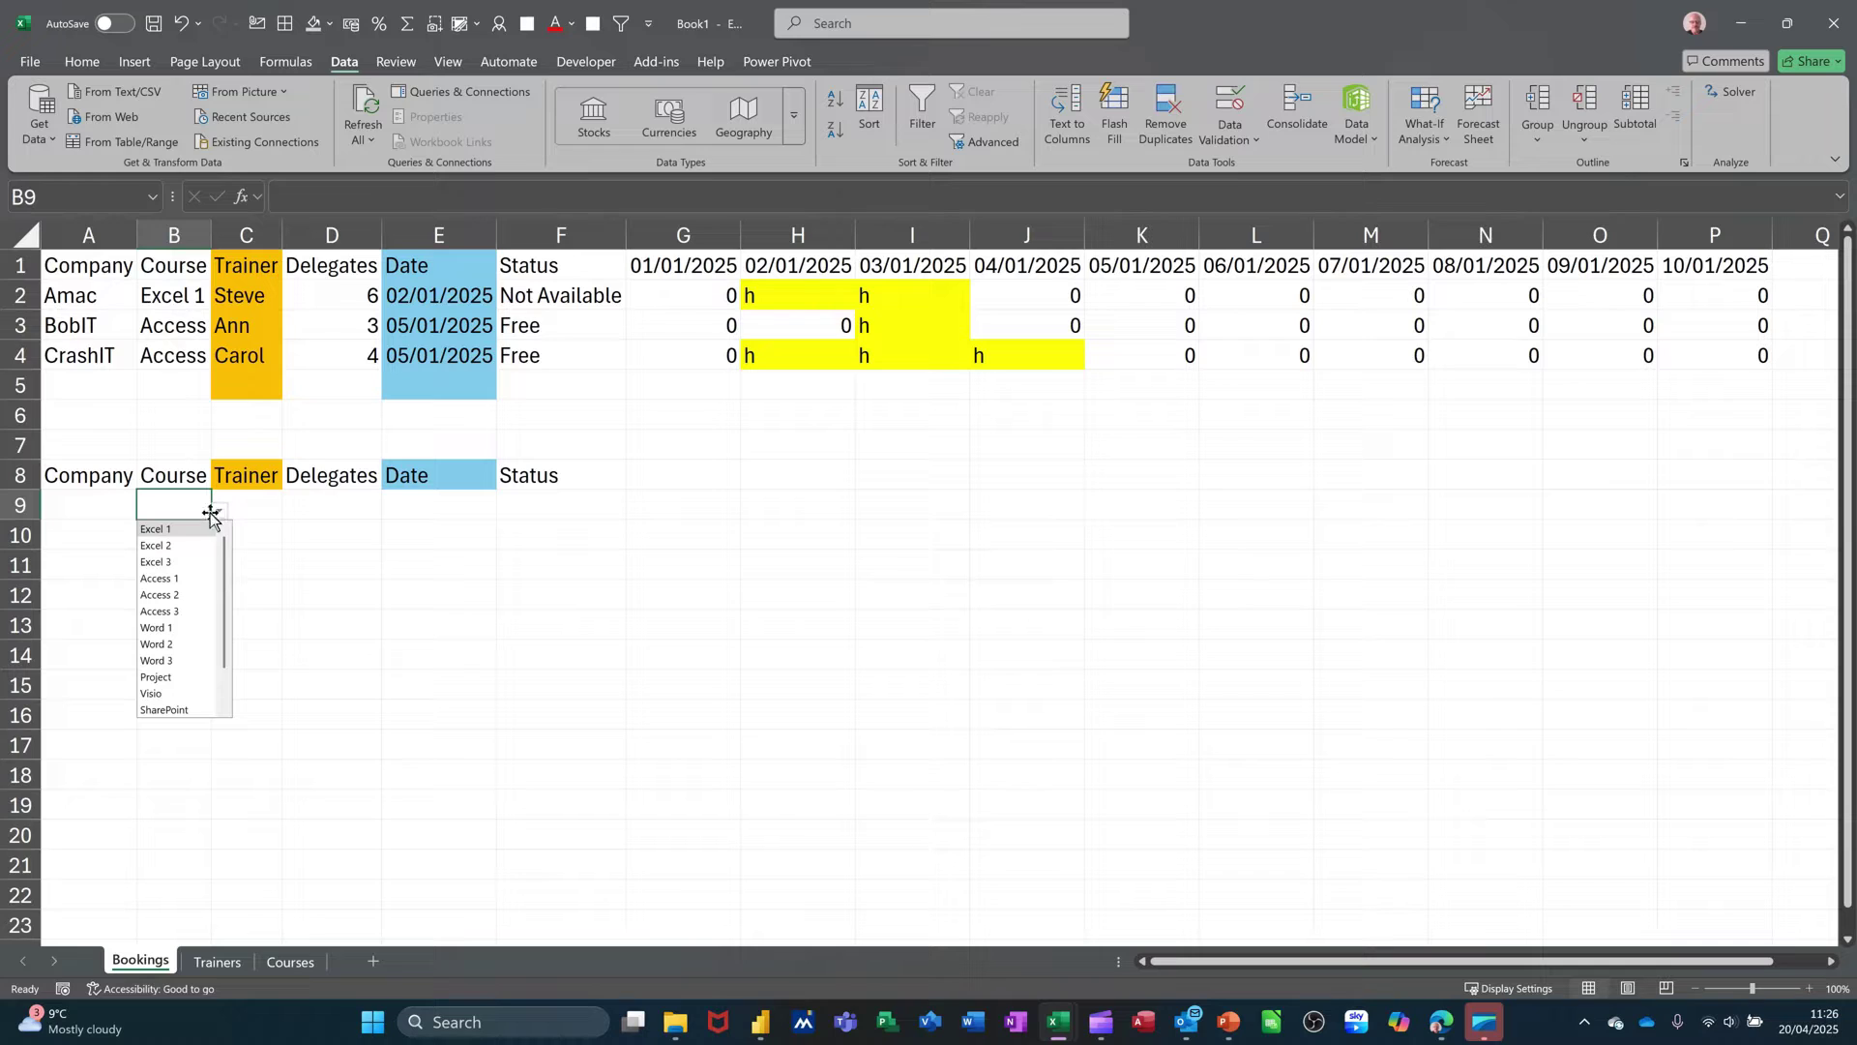
left_click(175, 530)
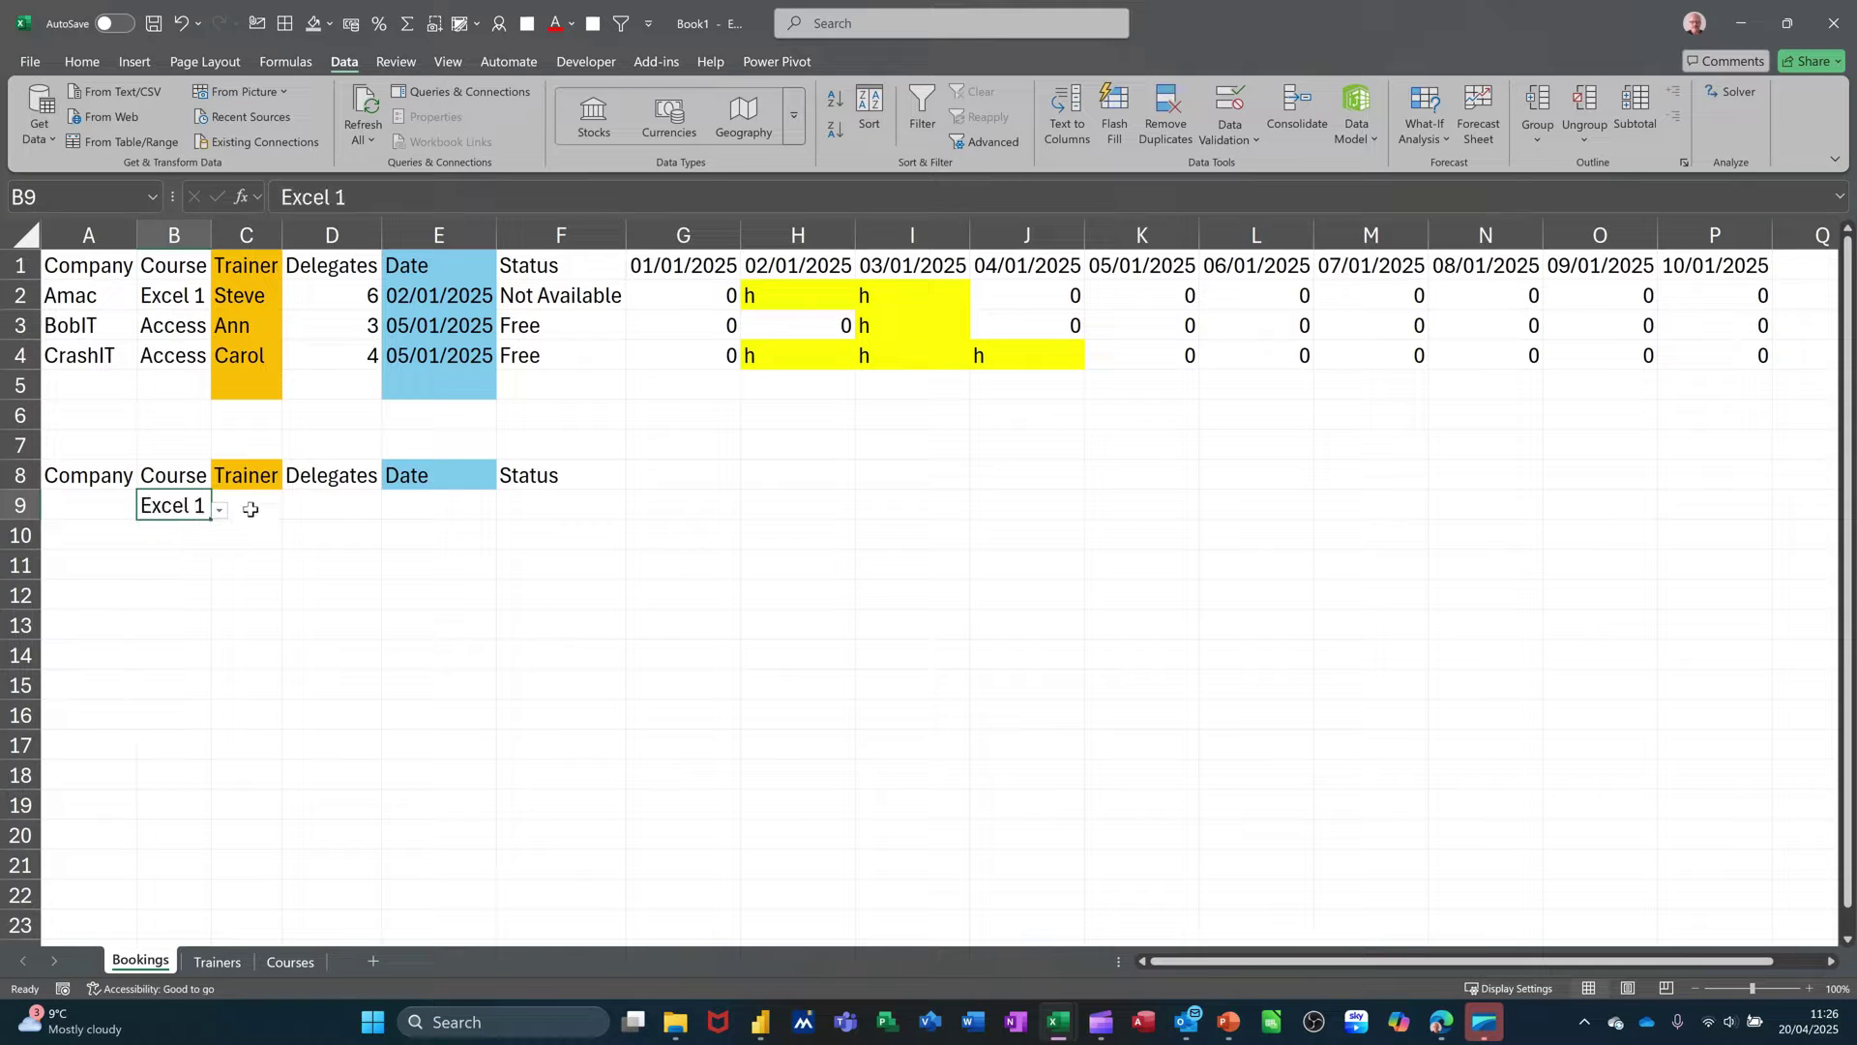
Step: Add a list validation to Trainer cell C9 sourced from Trainers A3:A10, and choose the first trainer from its drop-down
left_click(248, 511)
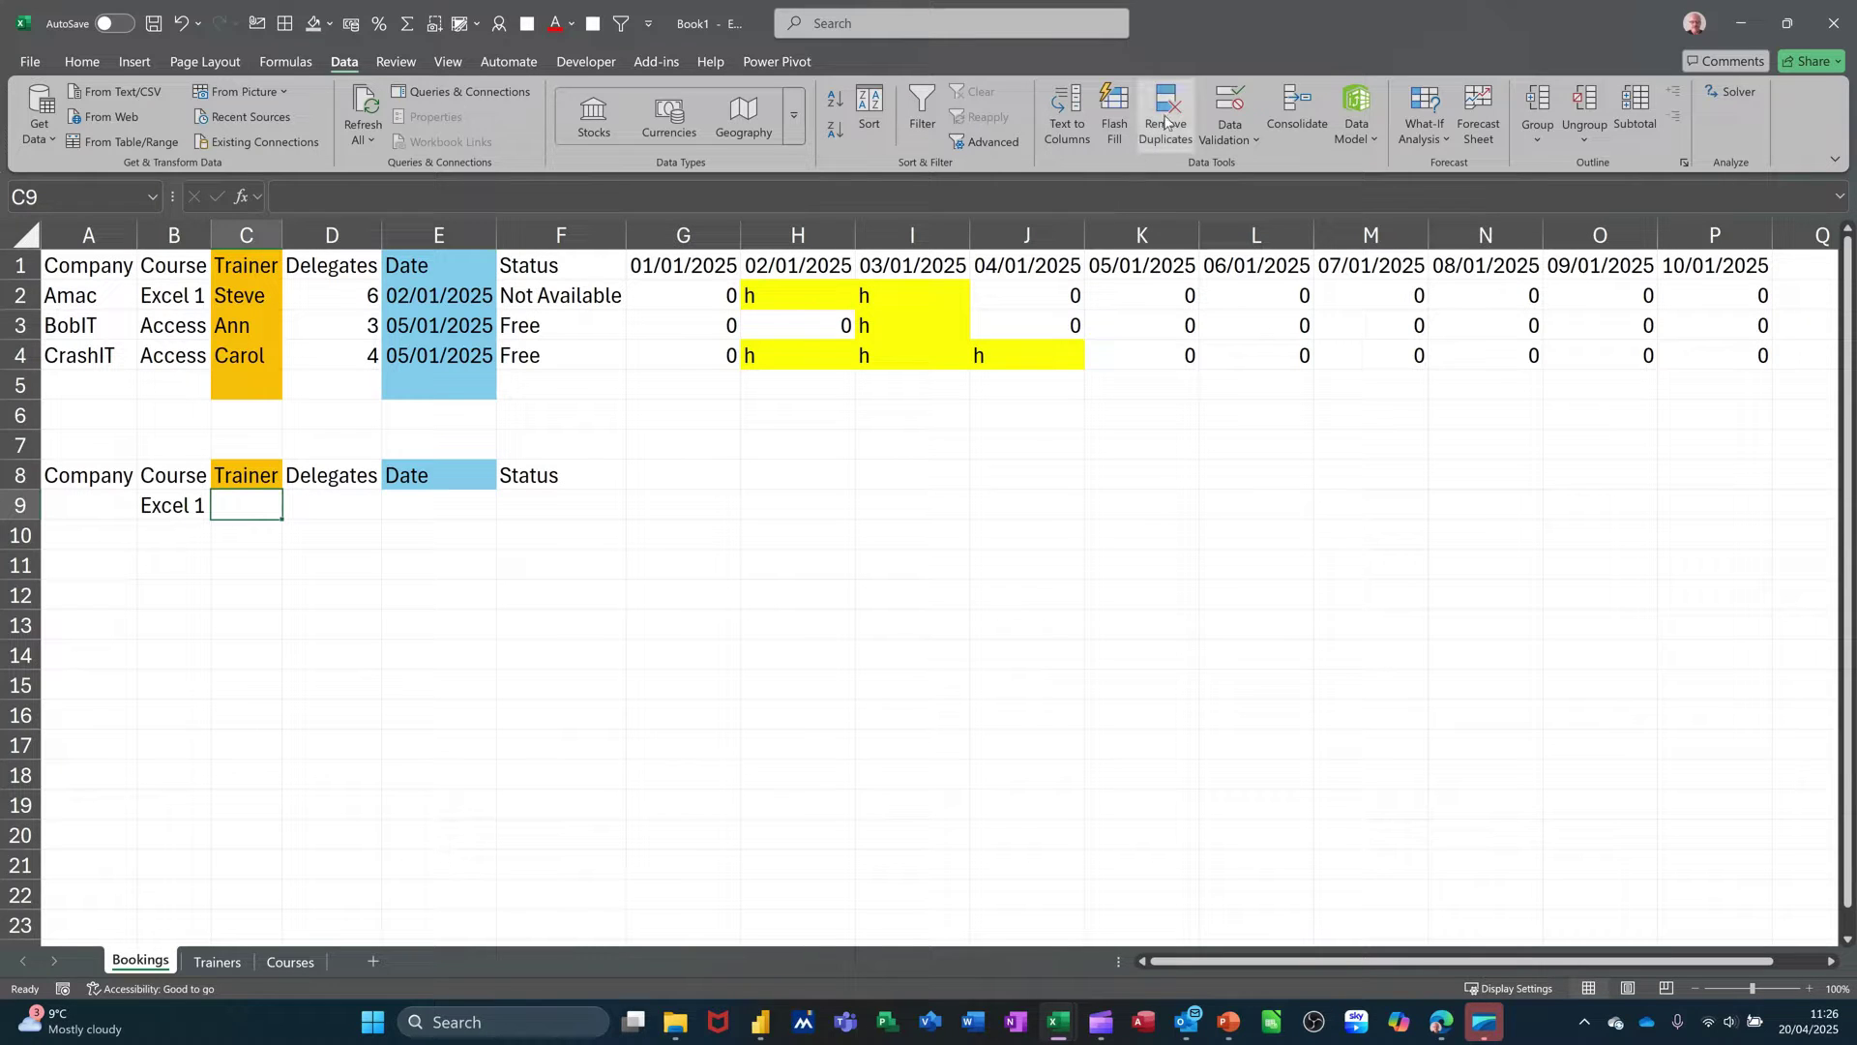
left_click(1221, 109)
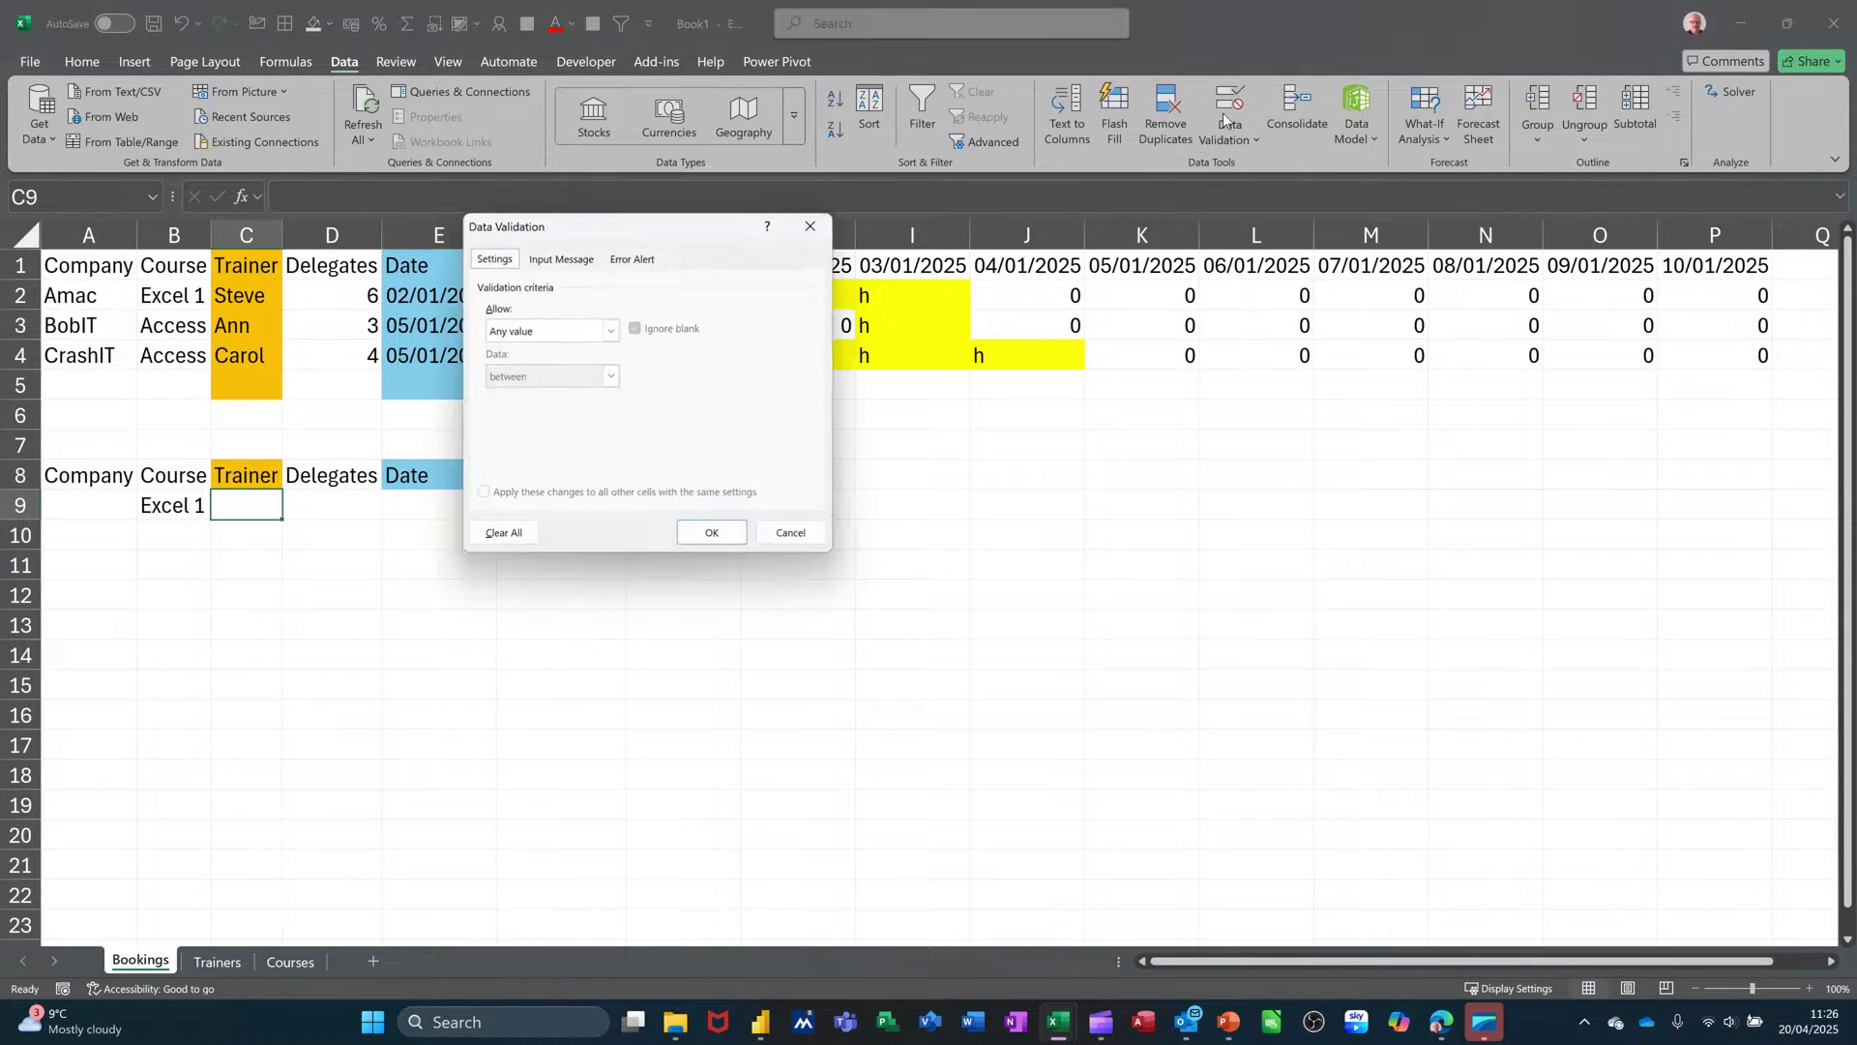
left_click(612, 330)
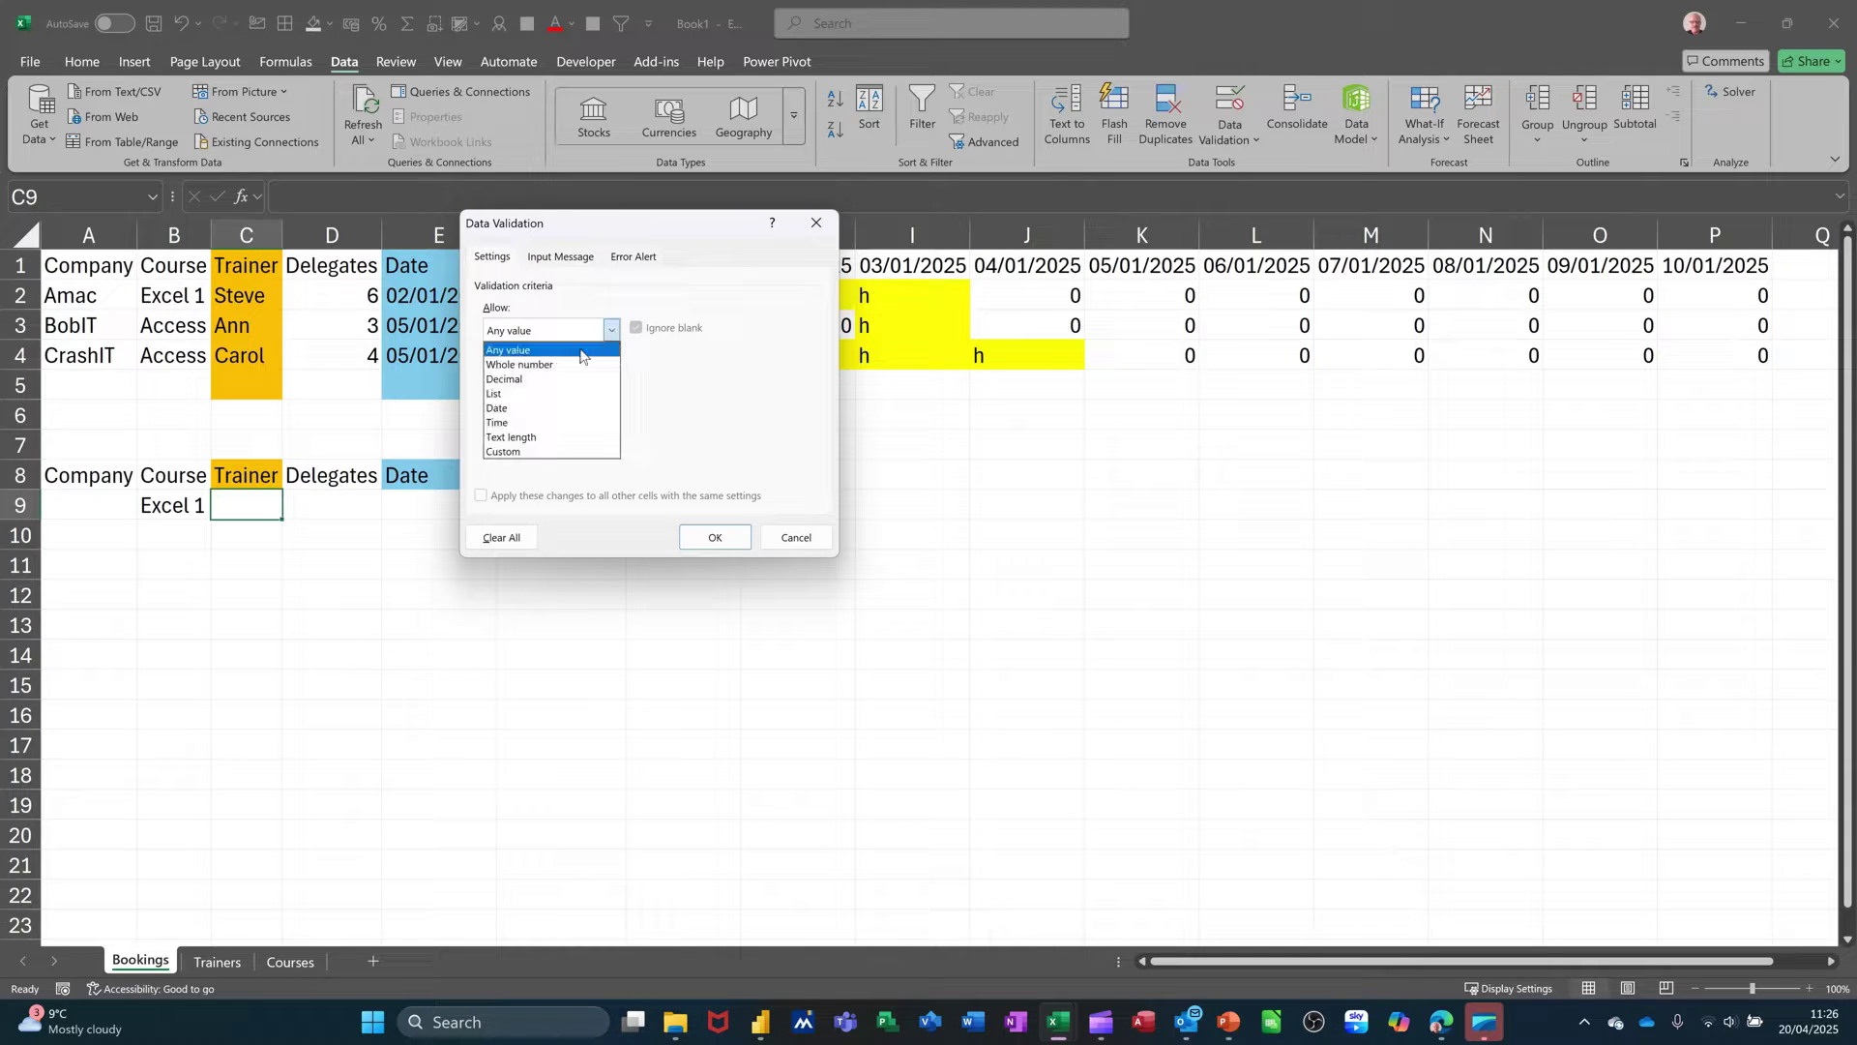
left_click(567, 392)
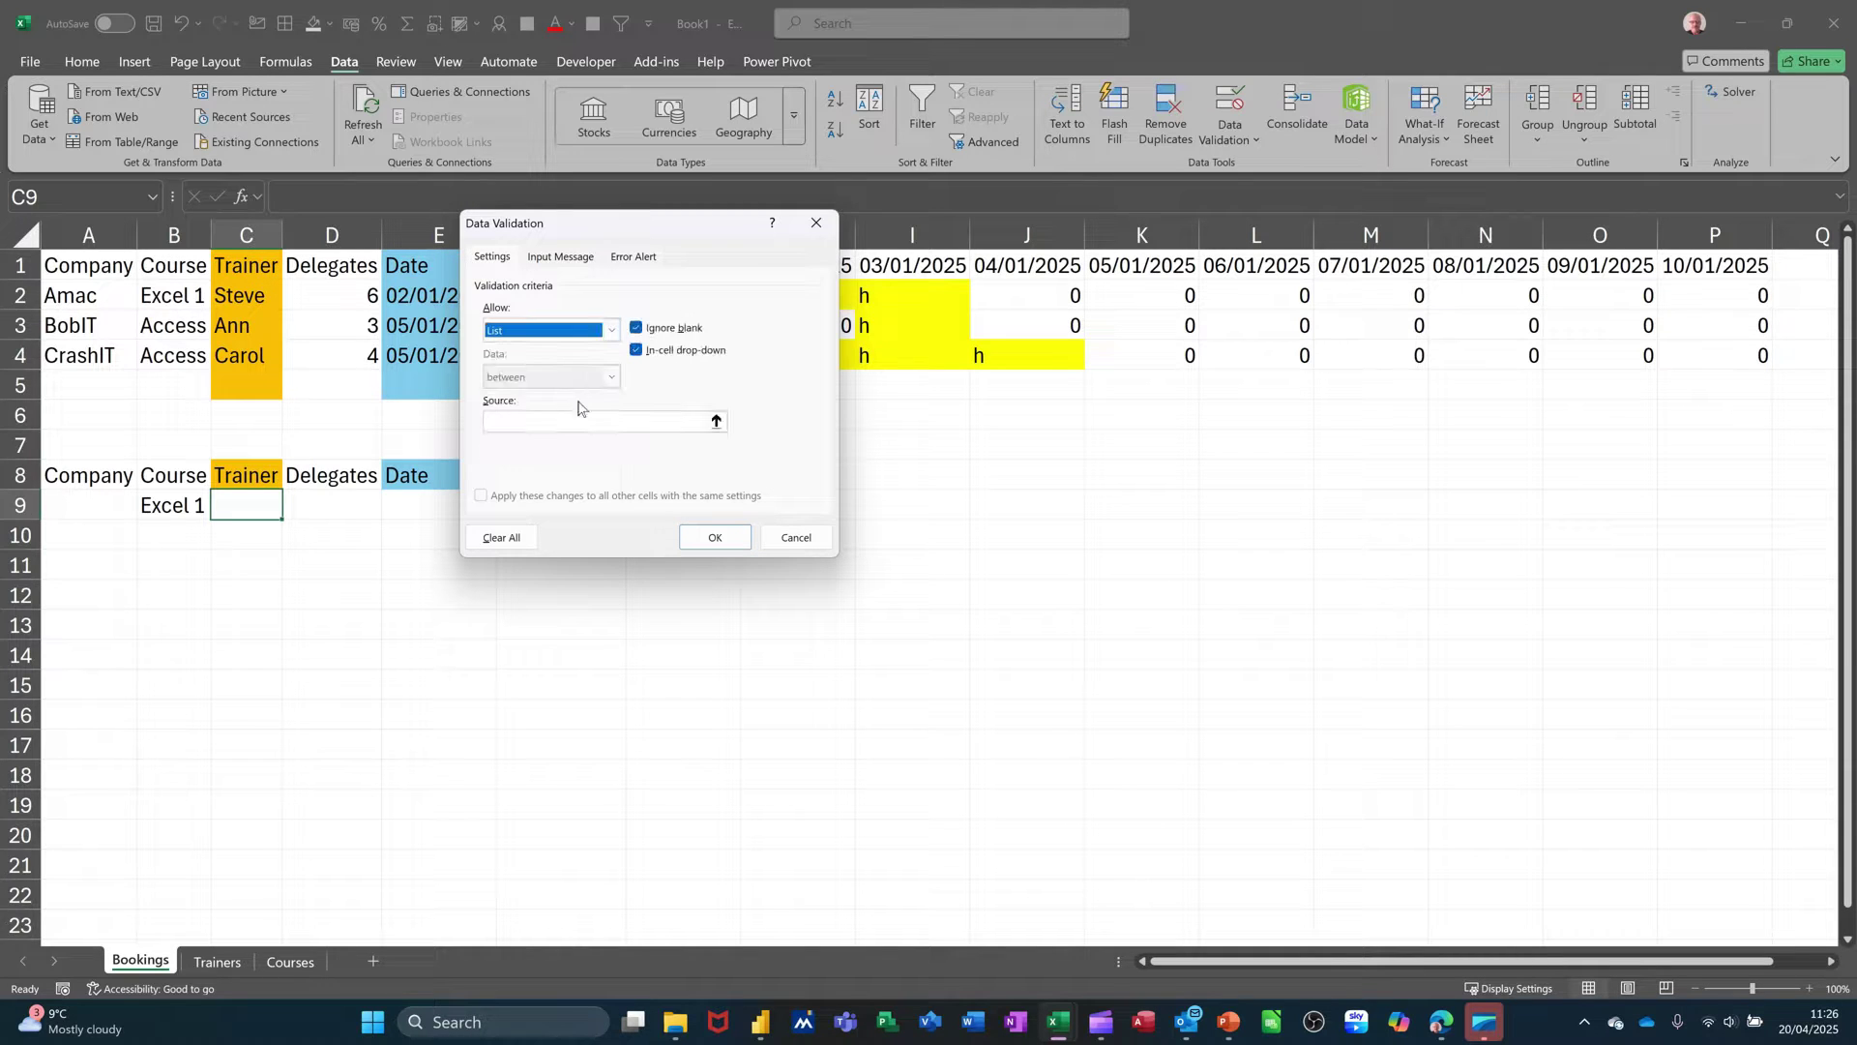
left_click(716, 422)
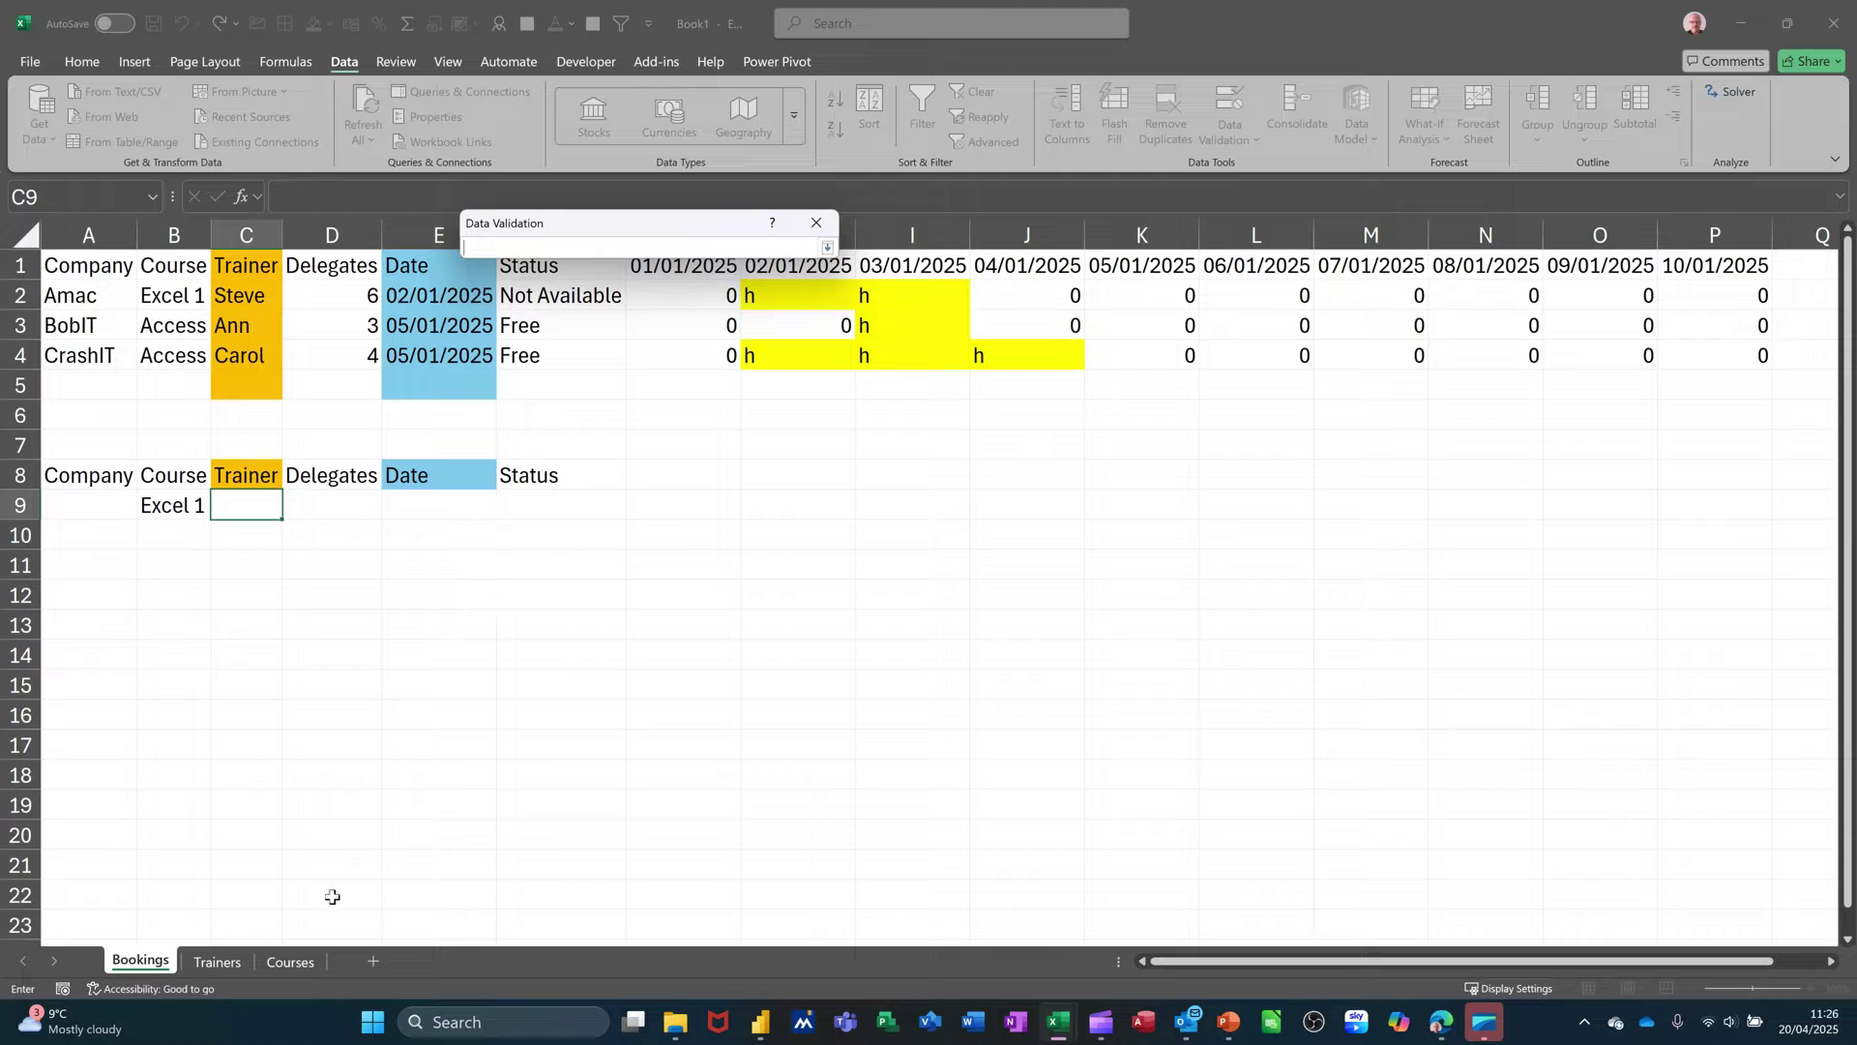
left_click(217, 960)
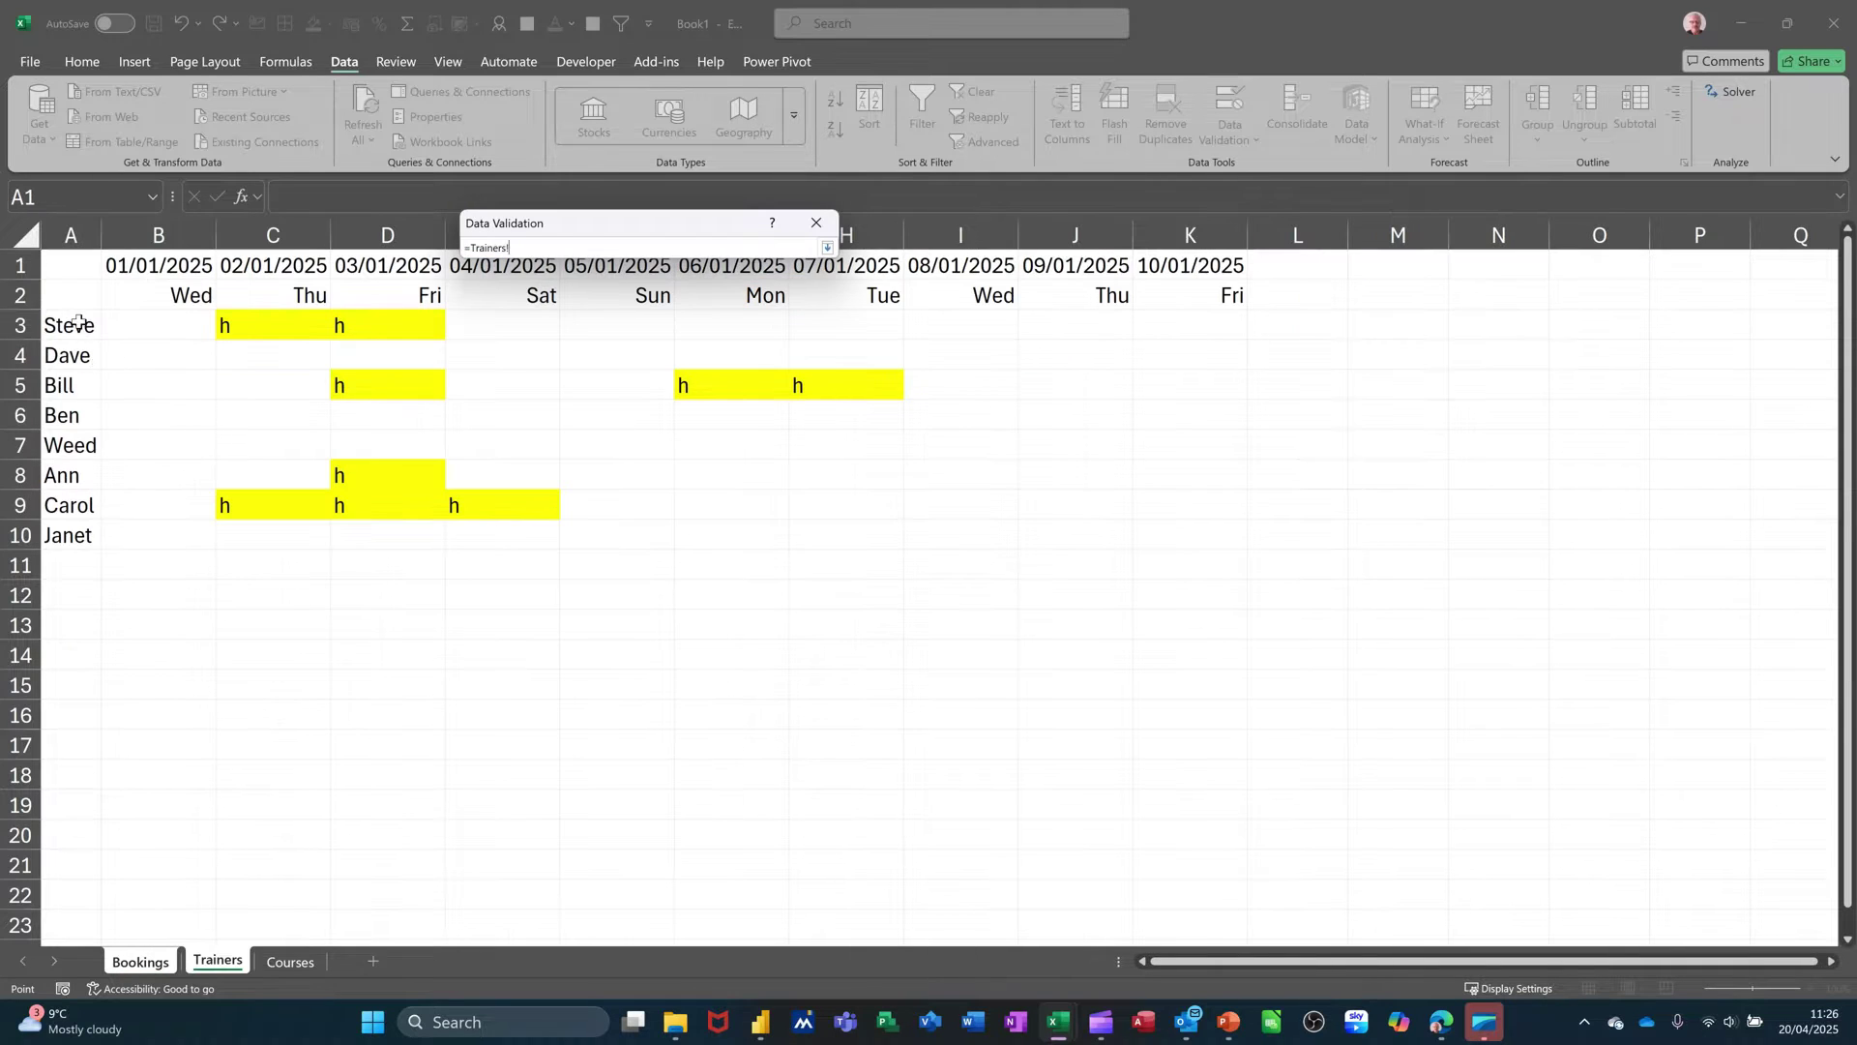
left_click_drag(75, 322, 66, 527)
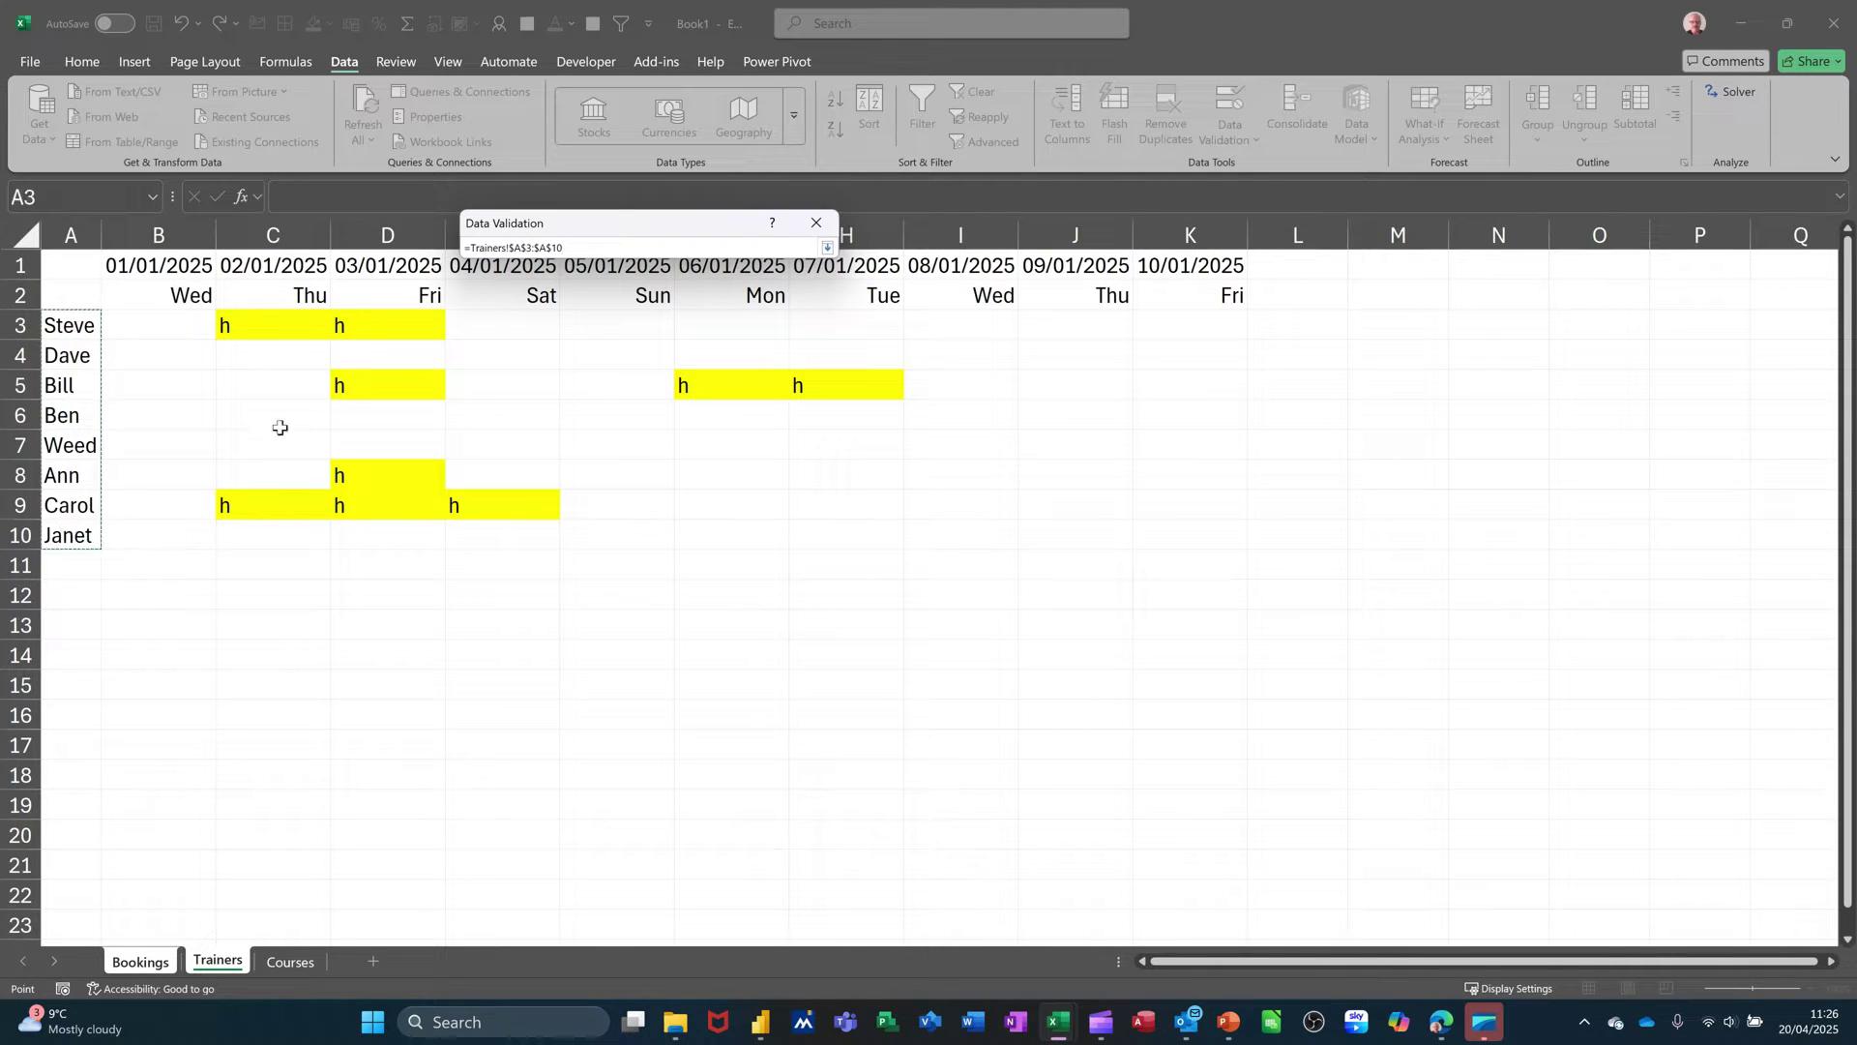
left_click(828, 250)
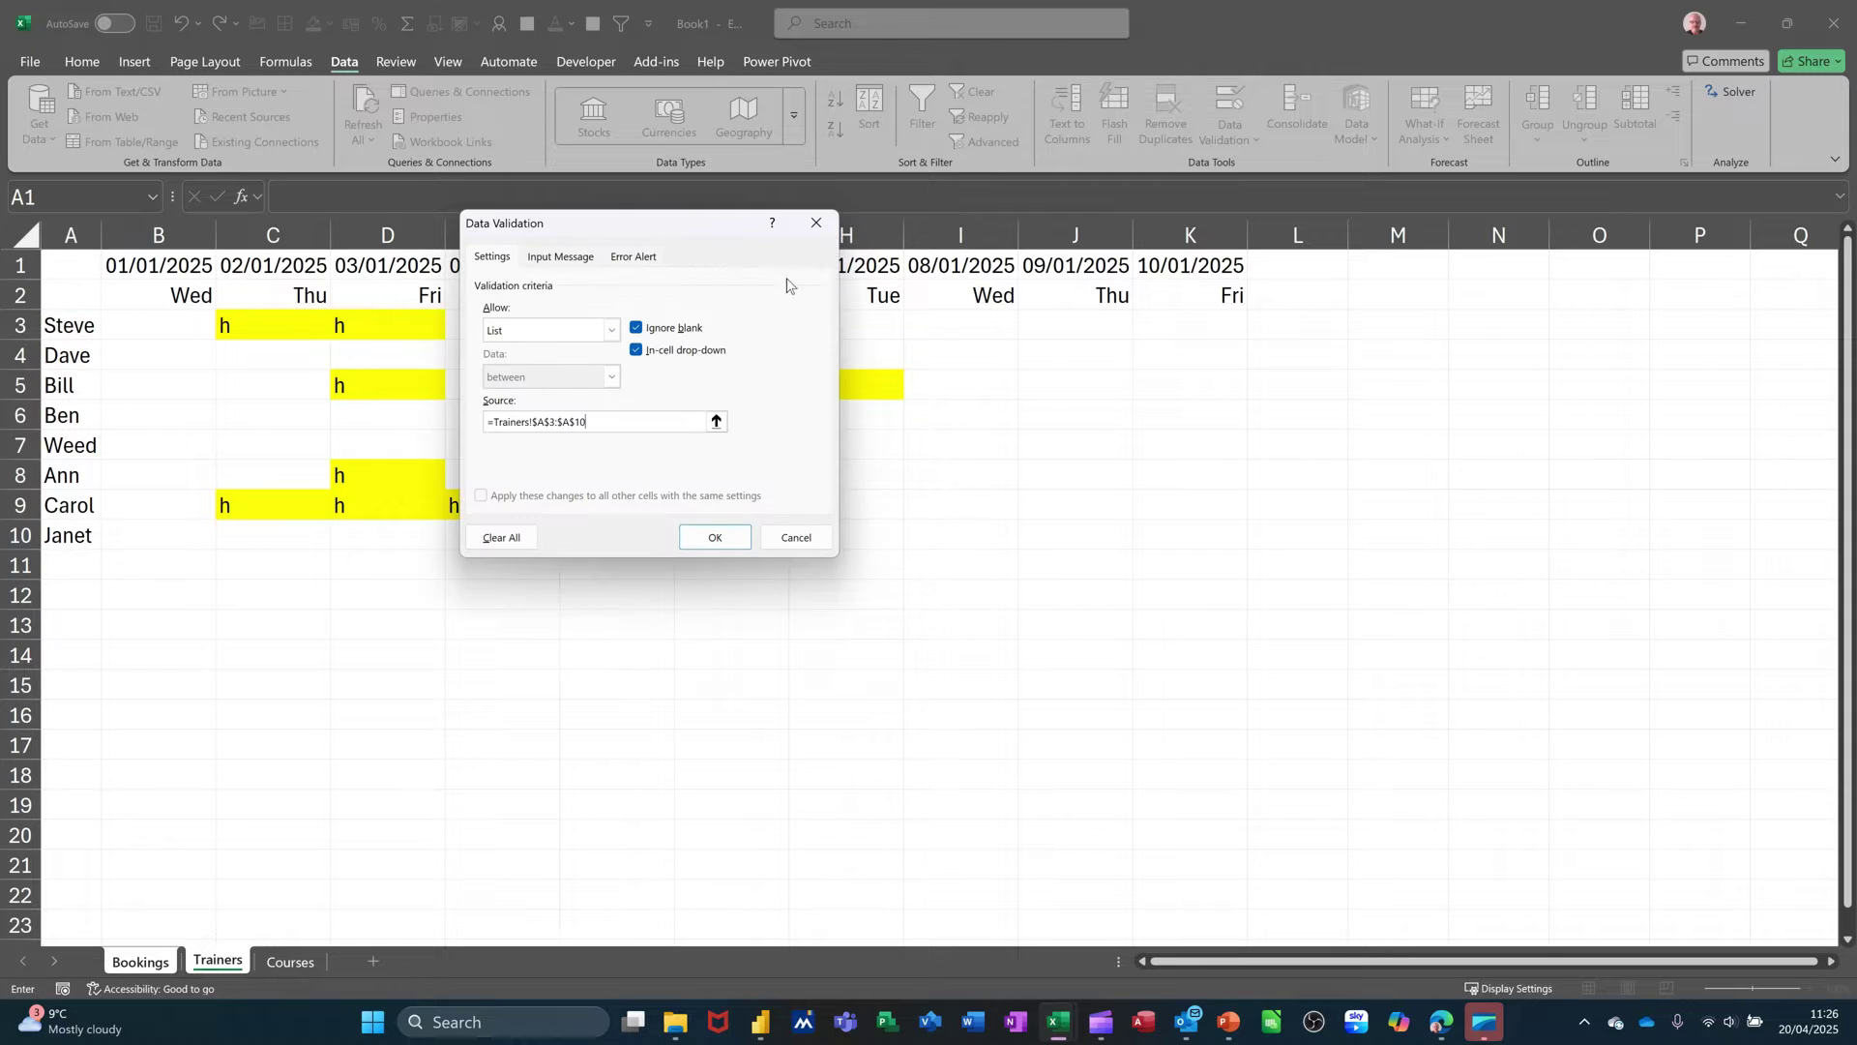
left_click(690, 539)
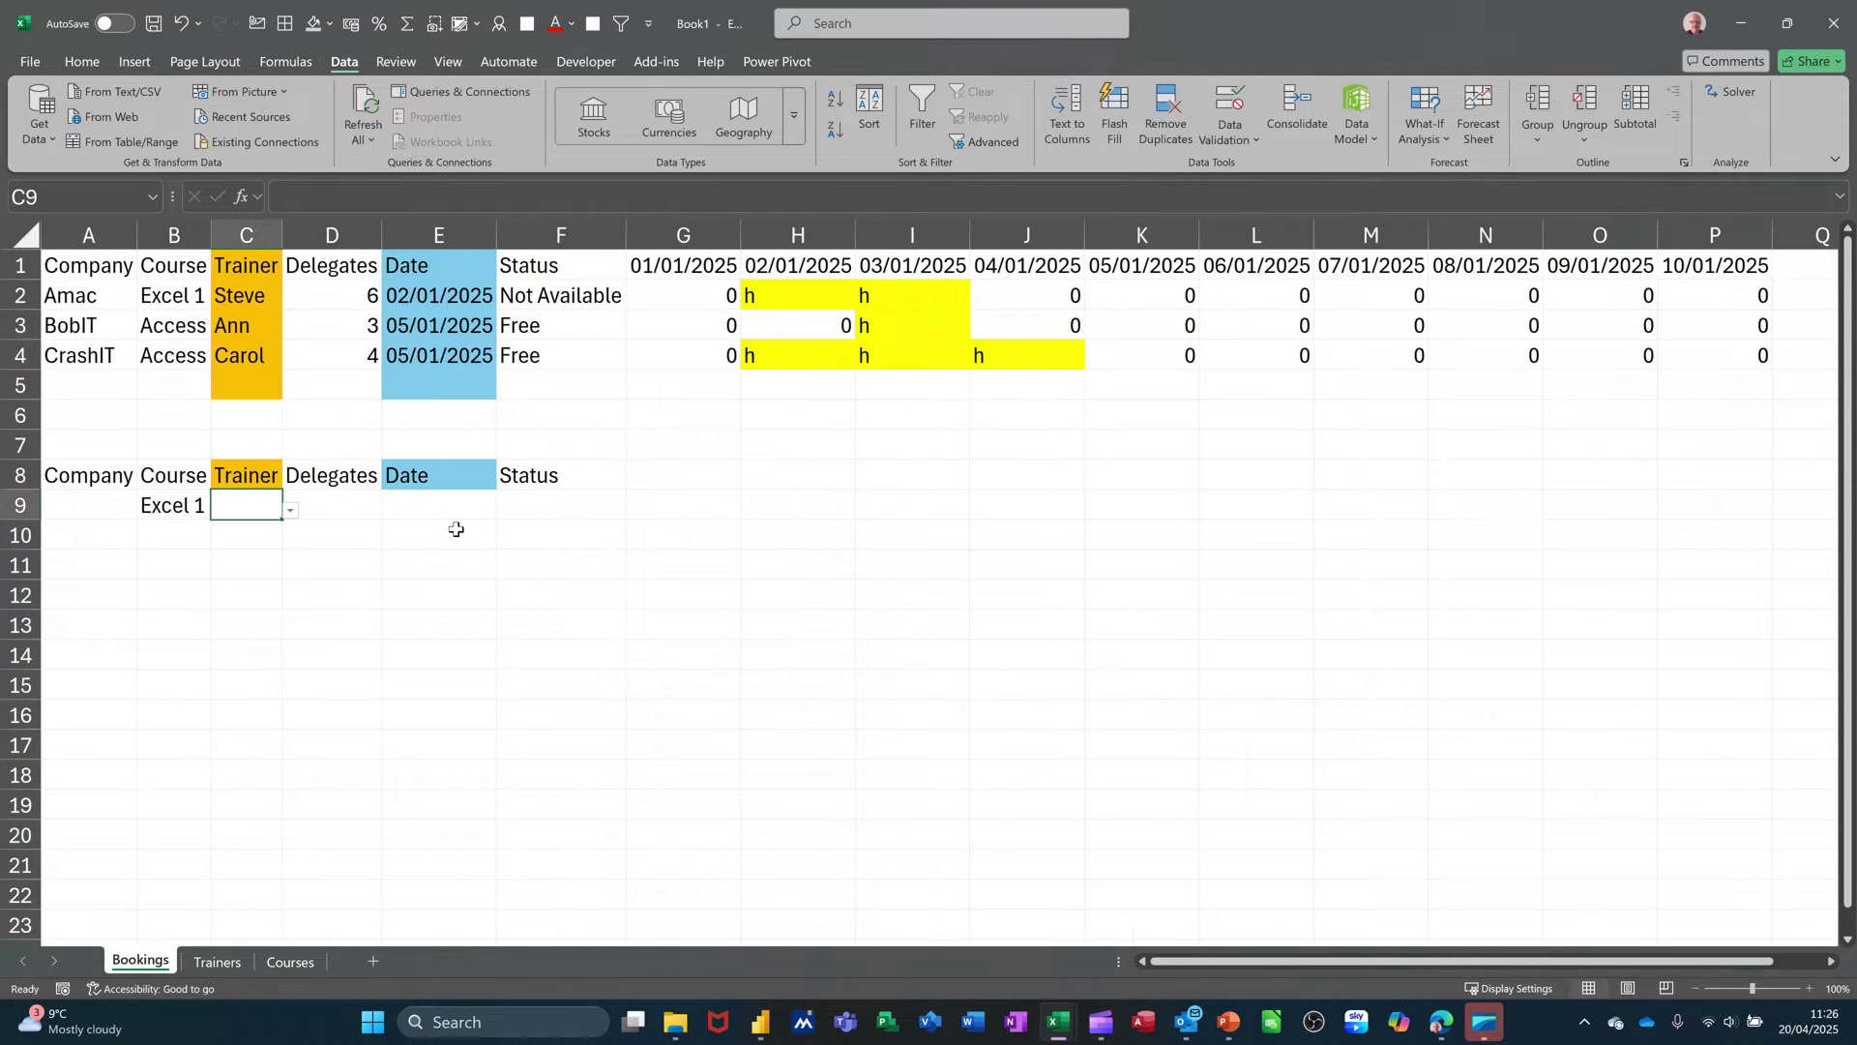
left_click(290, 516)
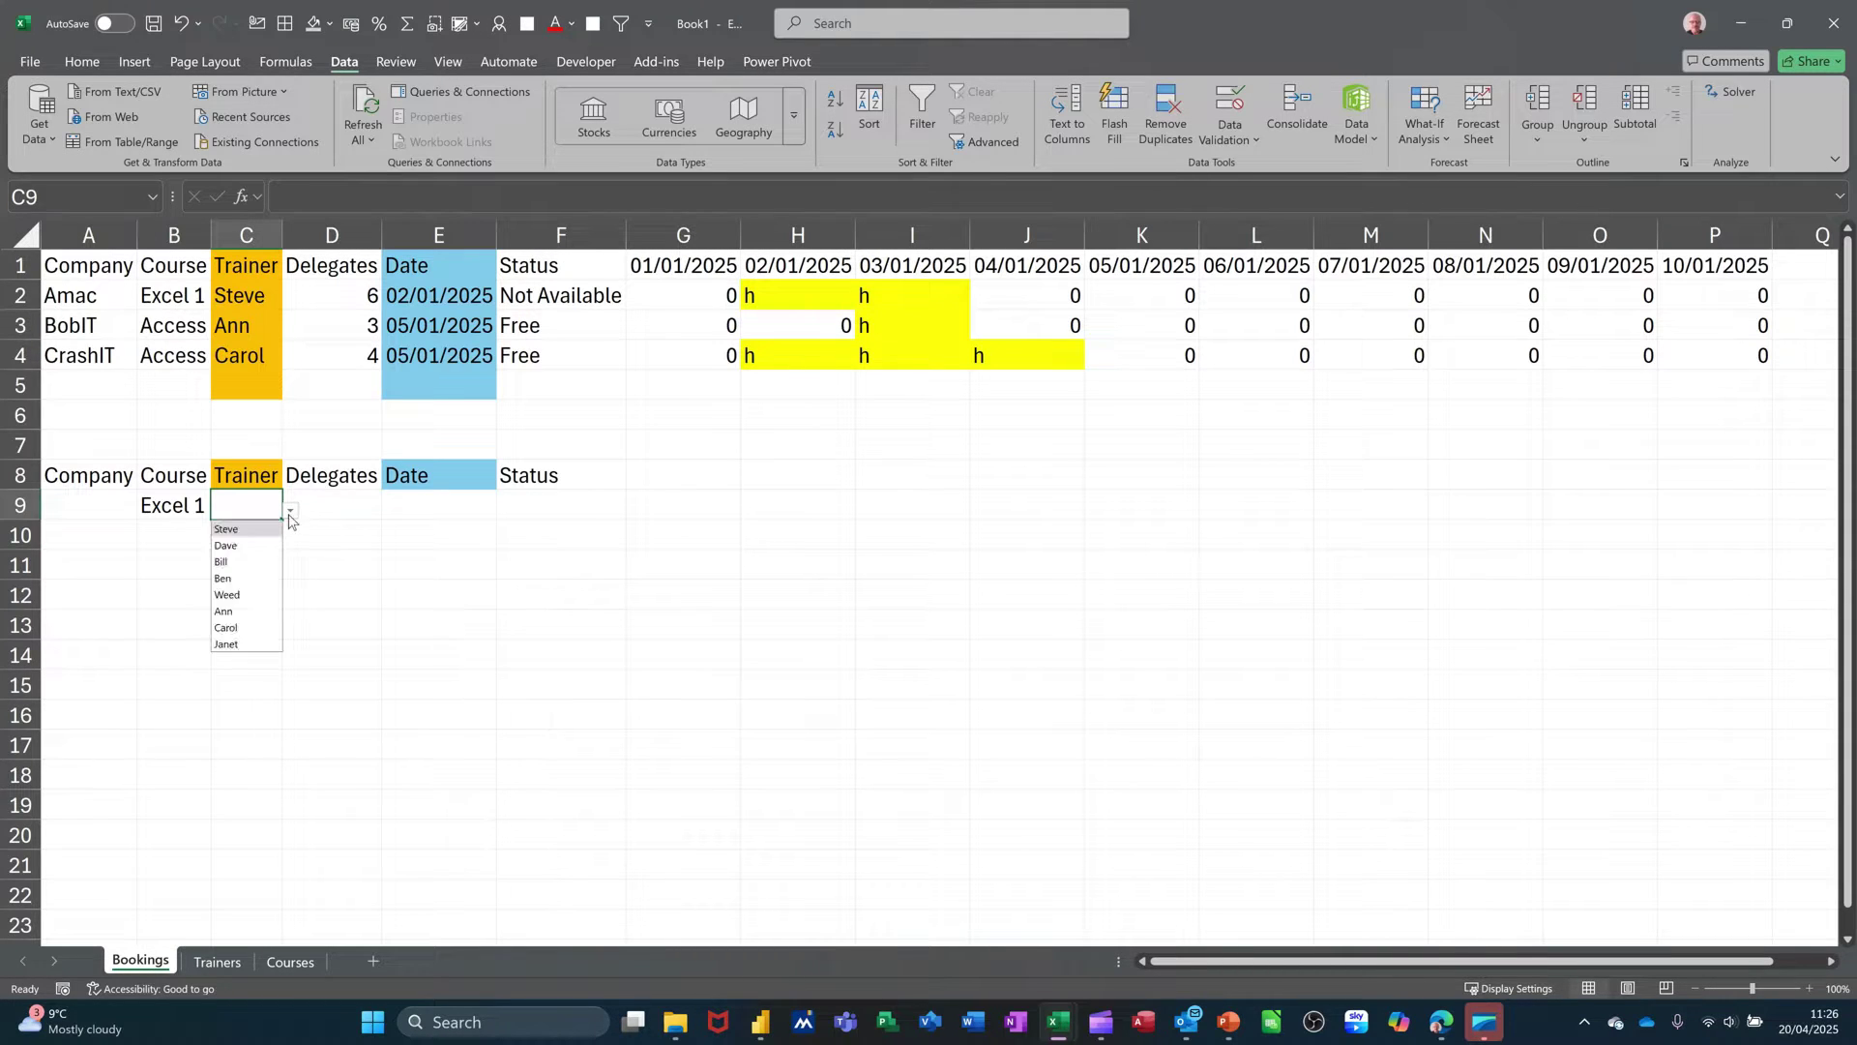
left_click(257, 530)
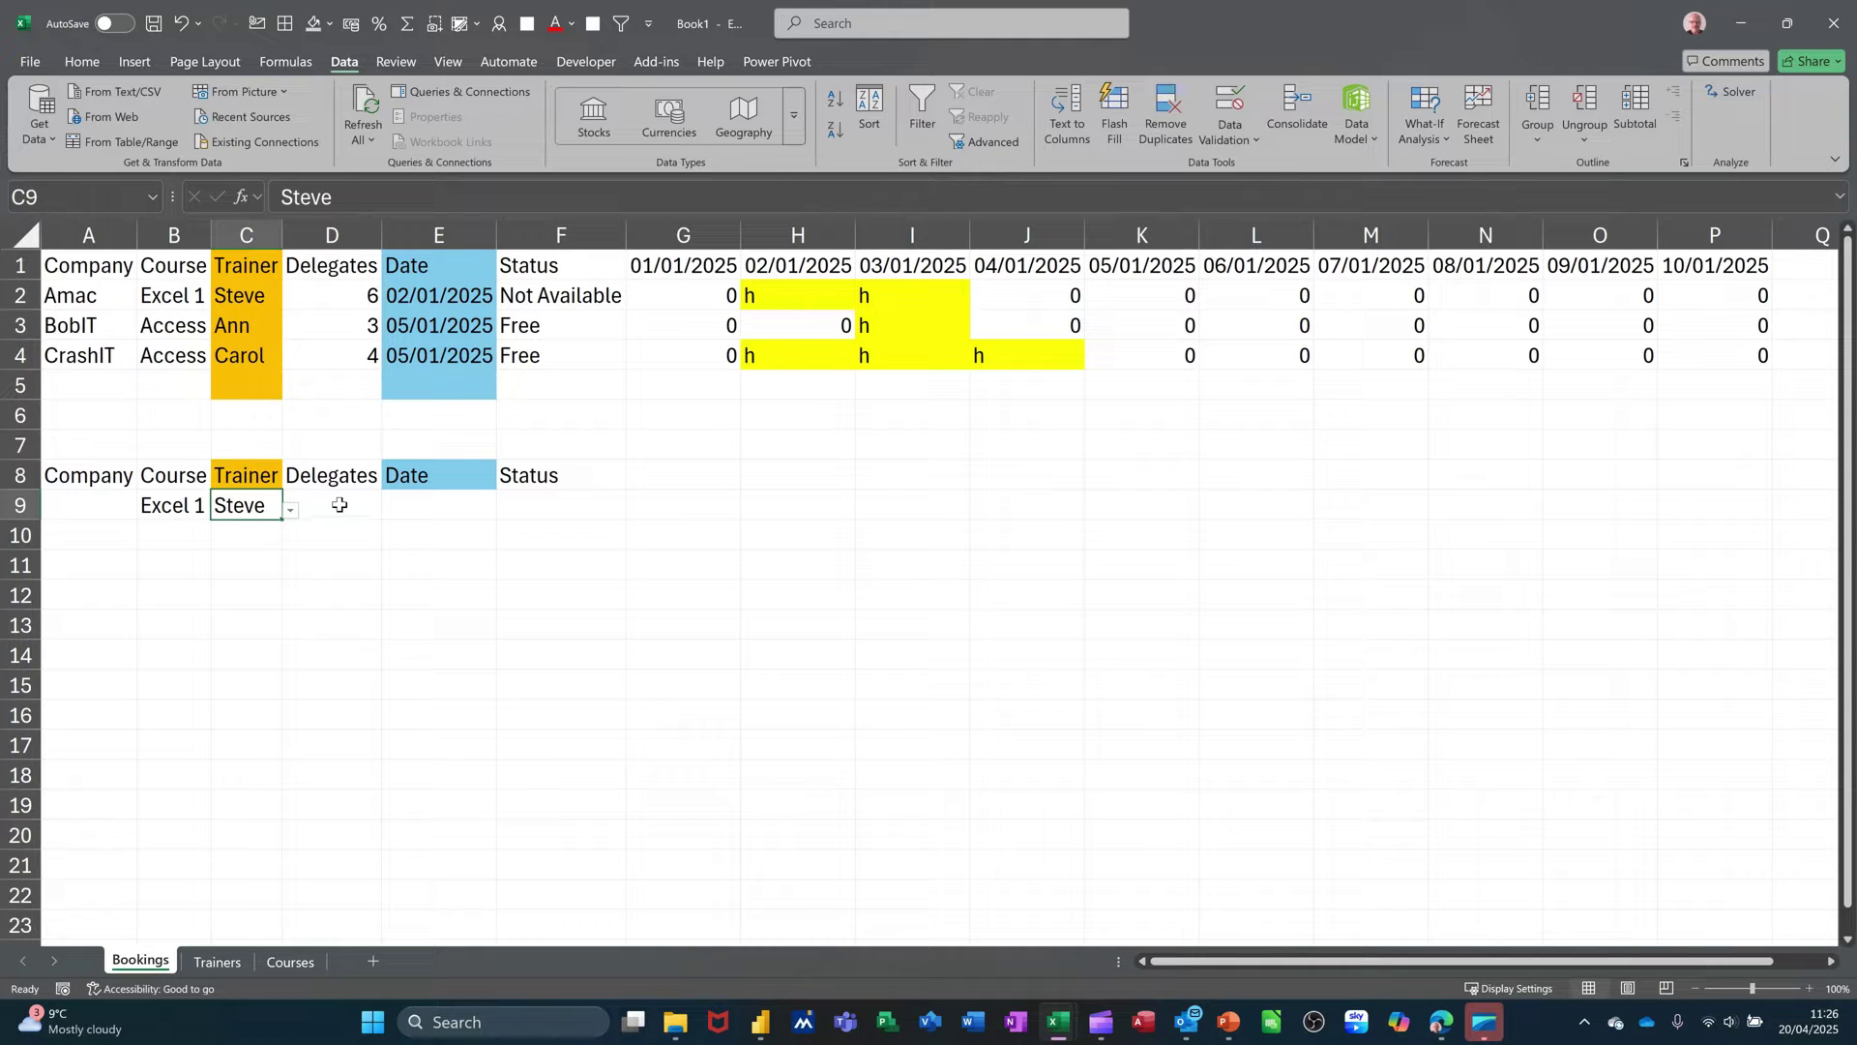
Step: Enter 4 as the number of delegates in cell D9
left_click(340, 505)
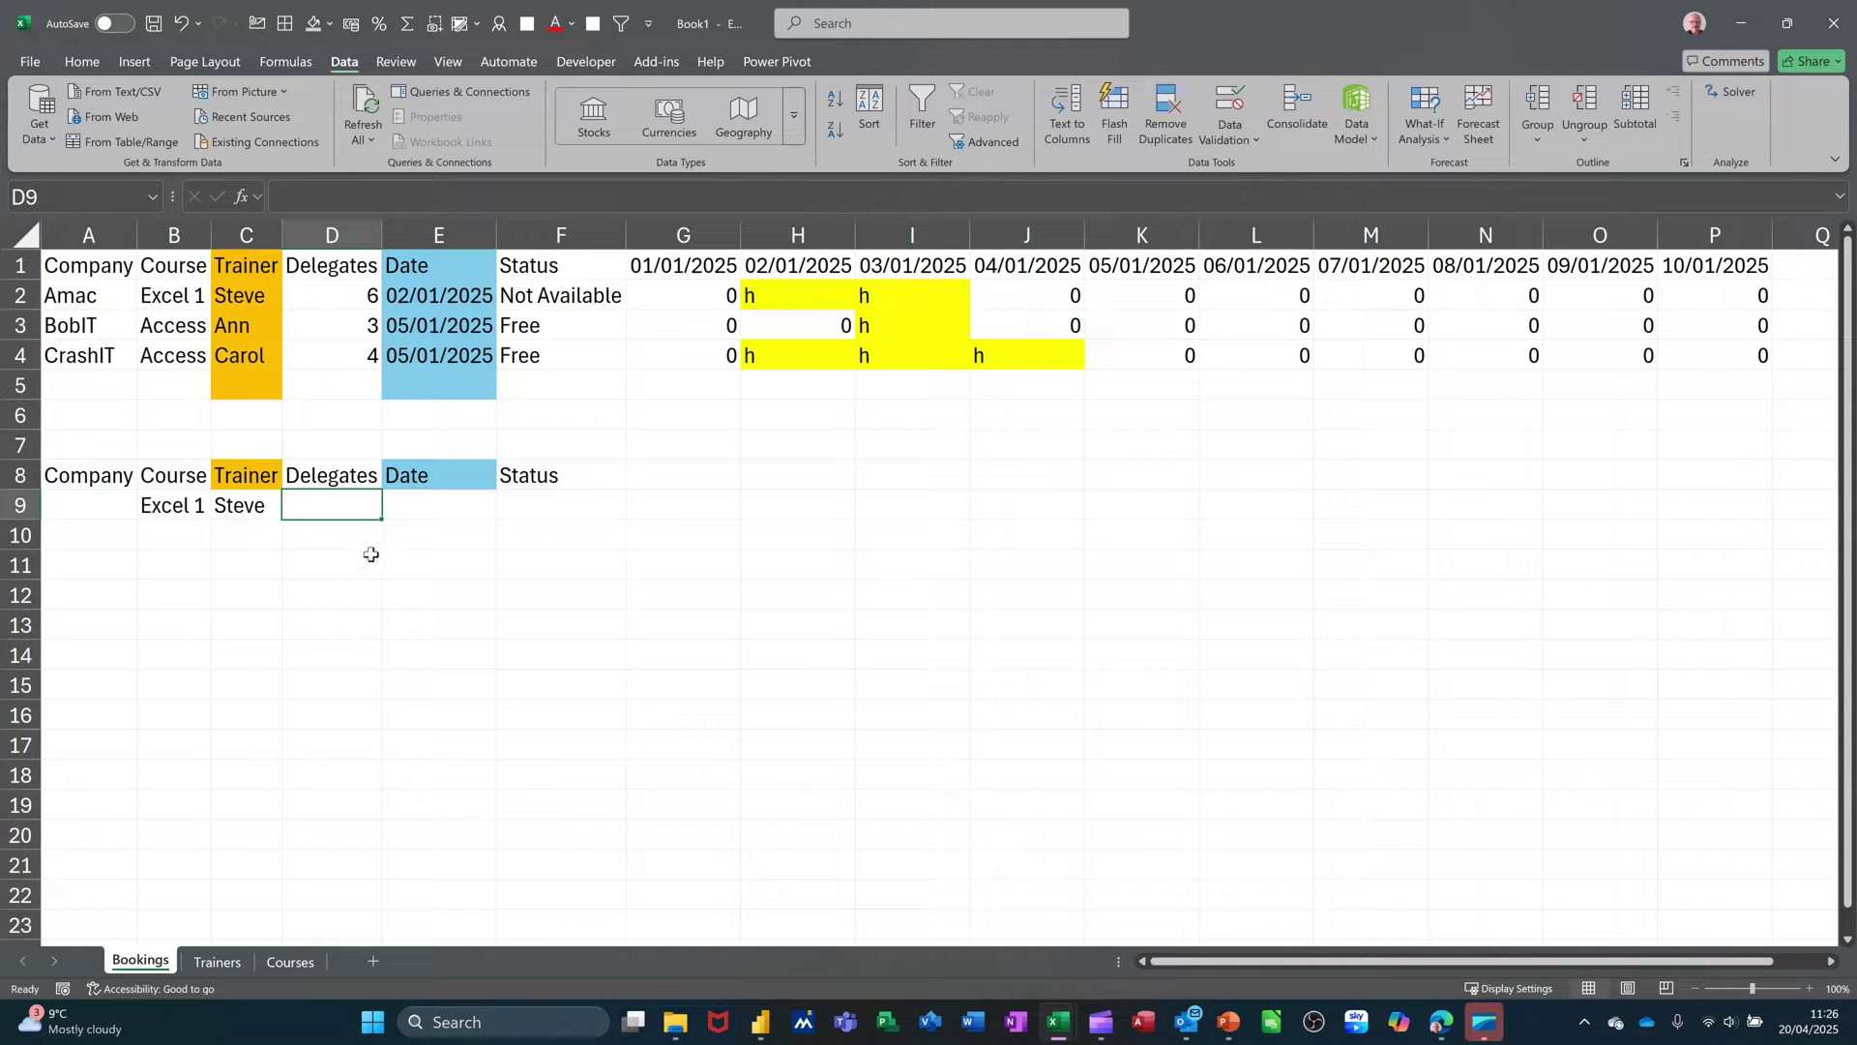
type("4")
key("Tab")
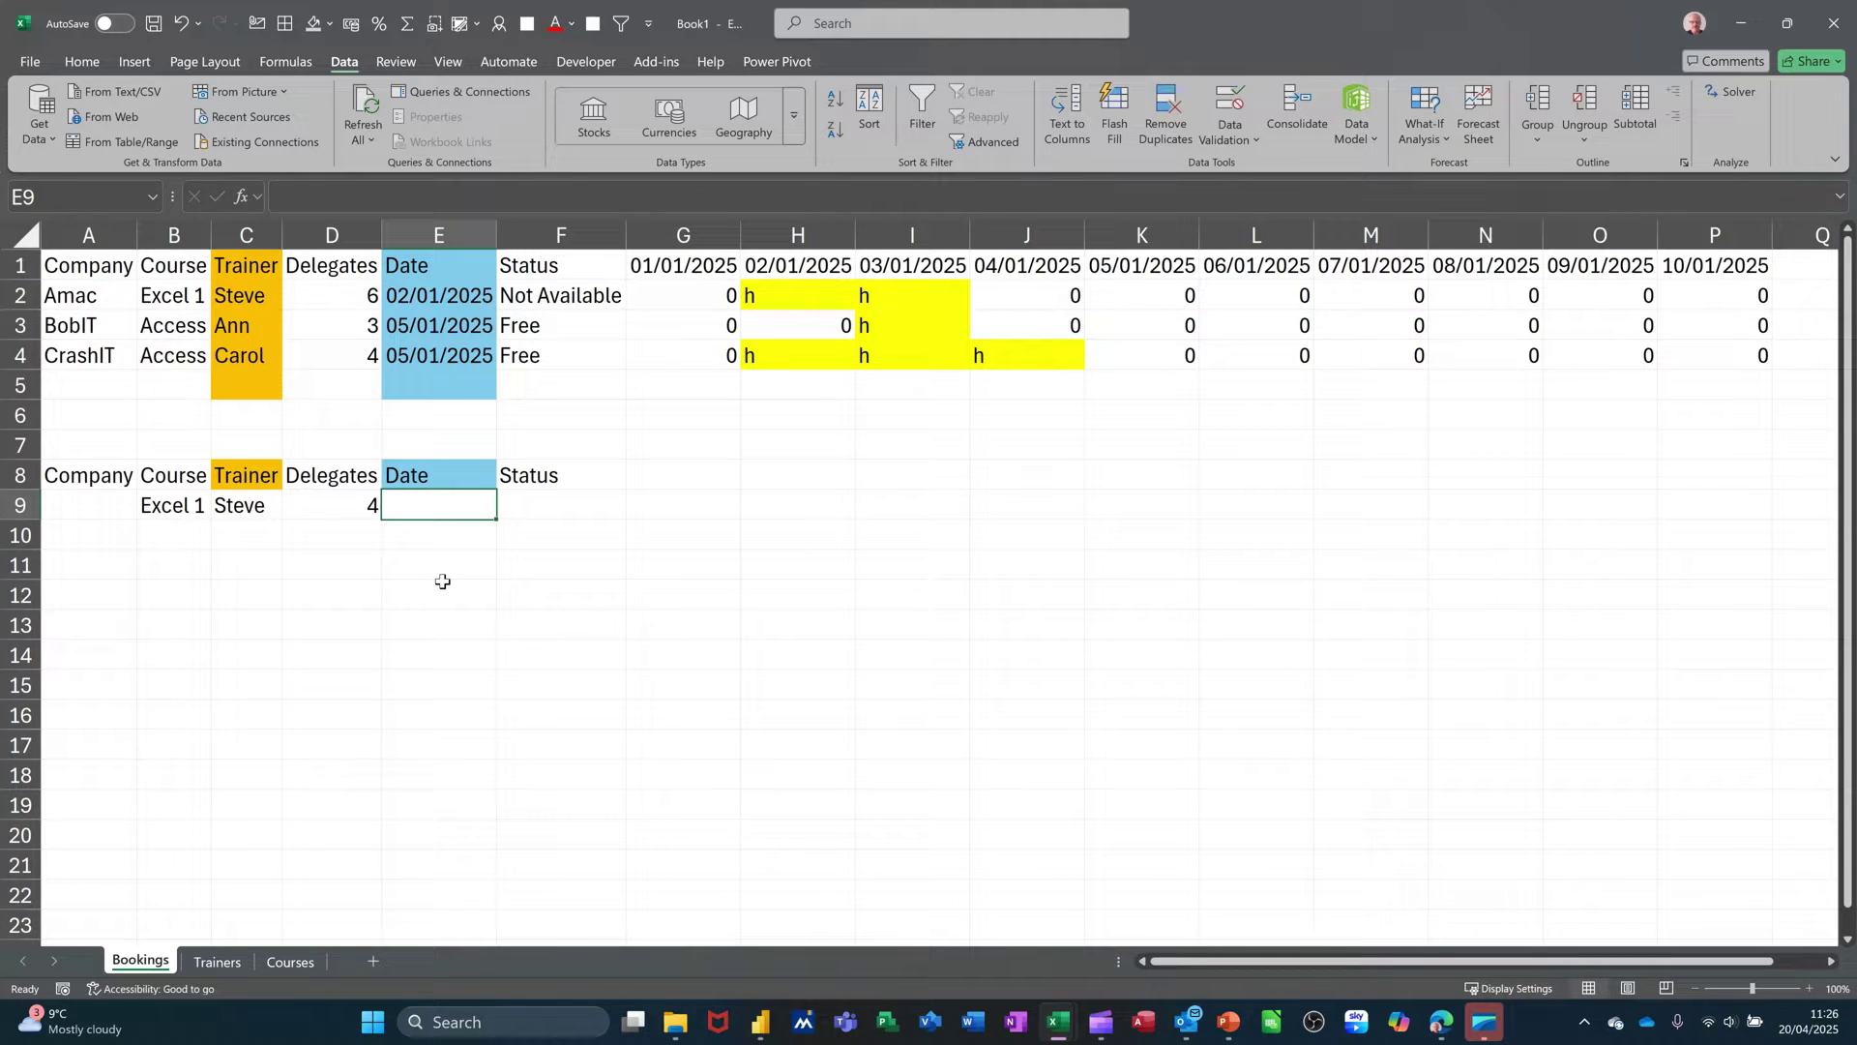
Step: Enter the date 02/01/2025 in cell E9 and the company BobIT in cell A9
type("2")
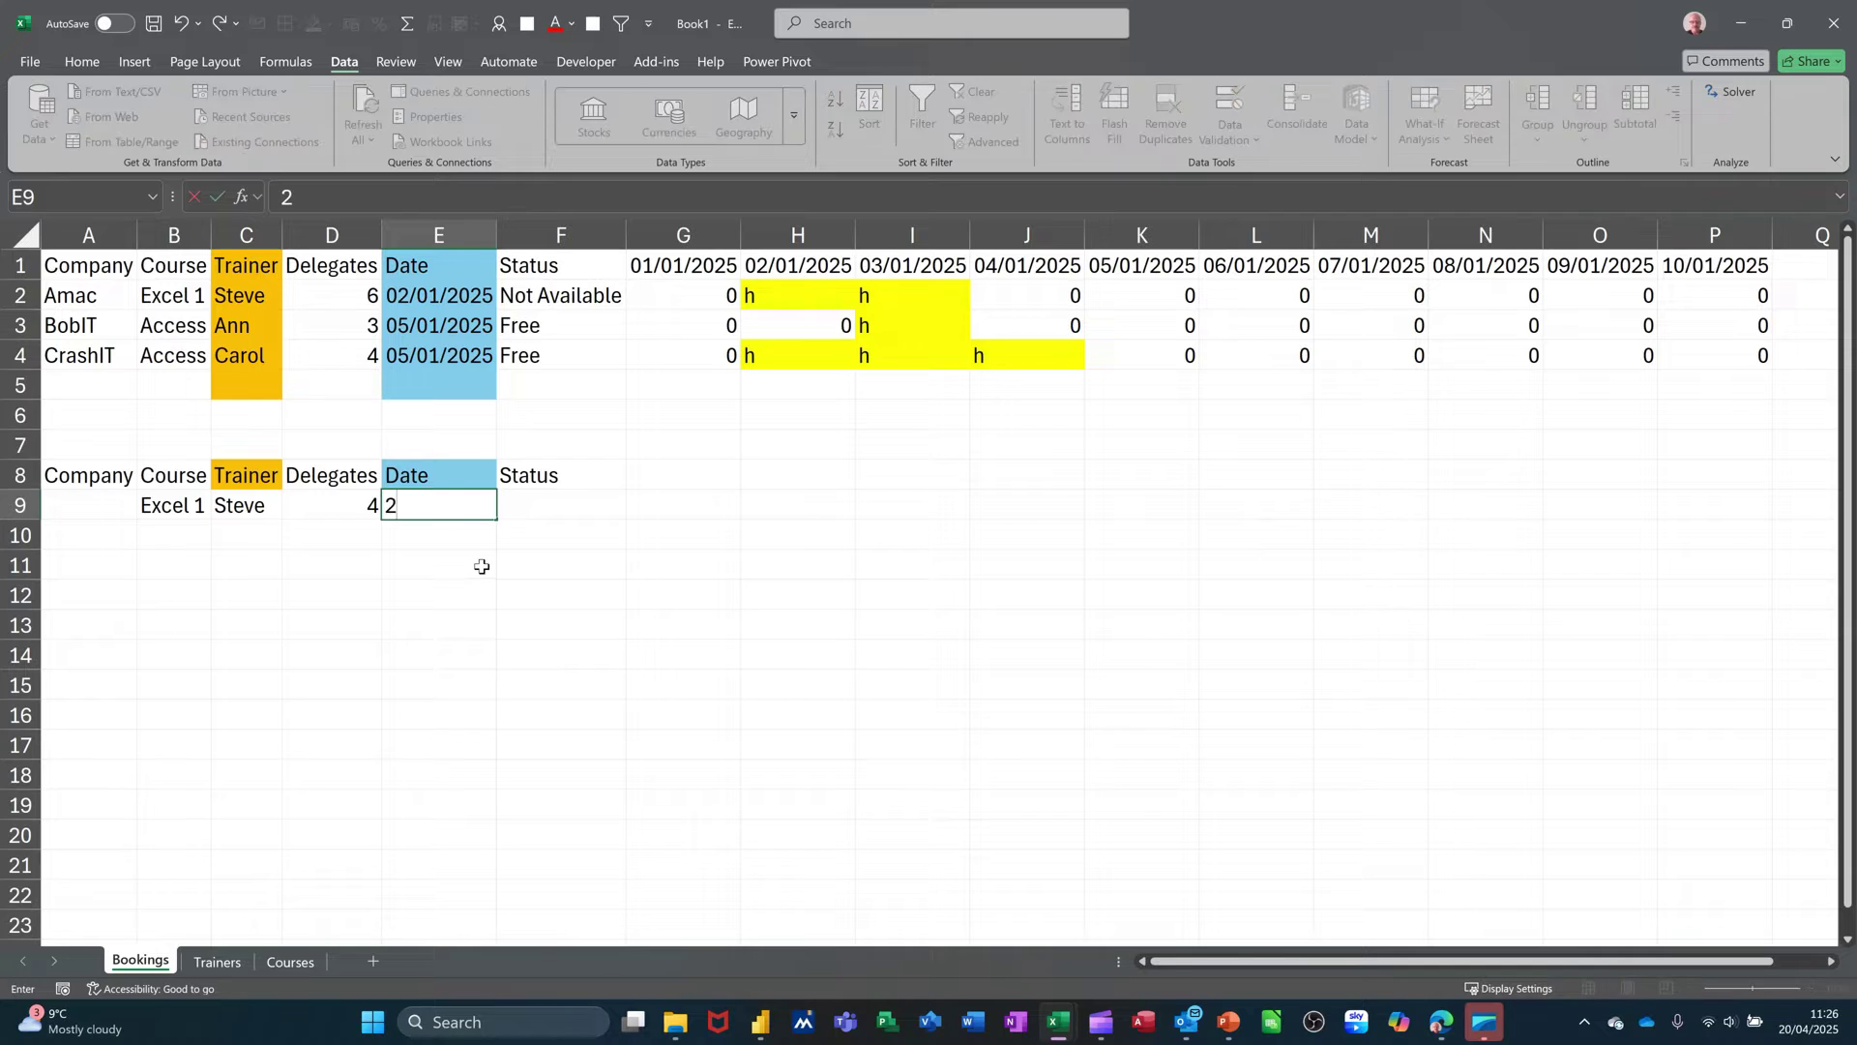
type("/01/2025")
left_click(566, 503)
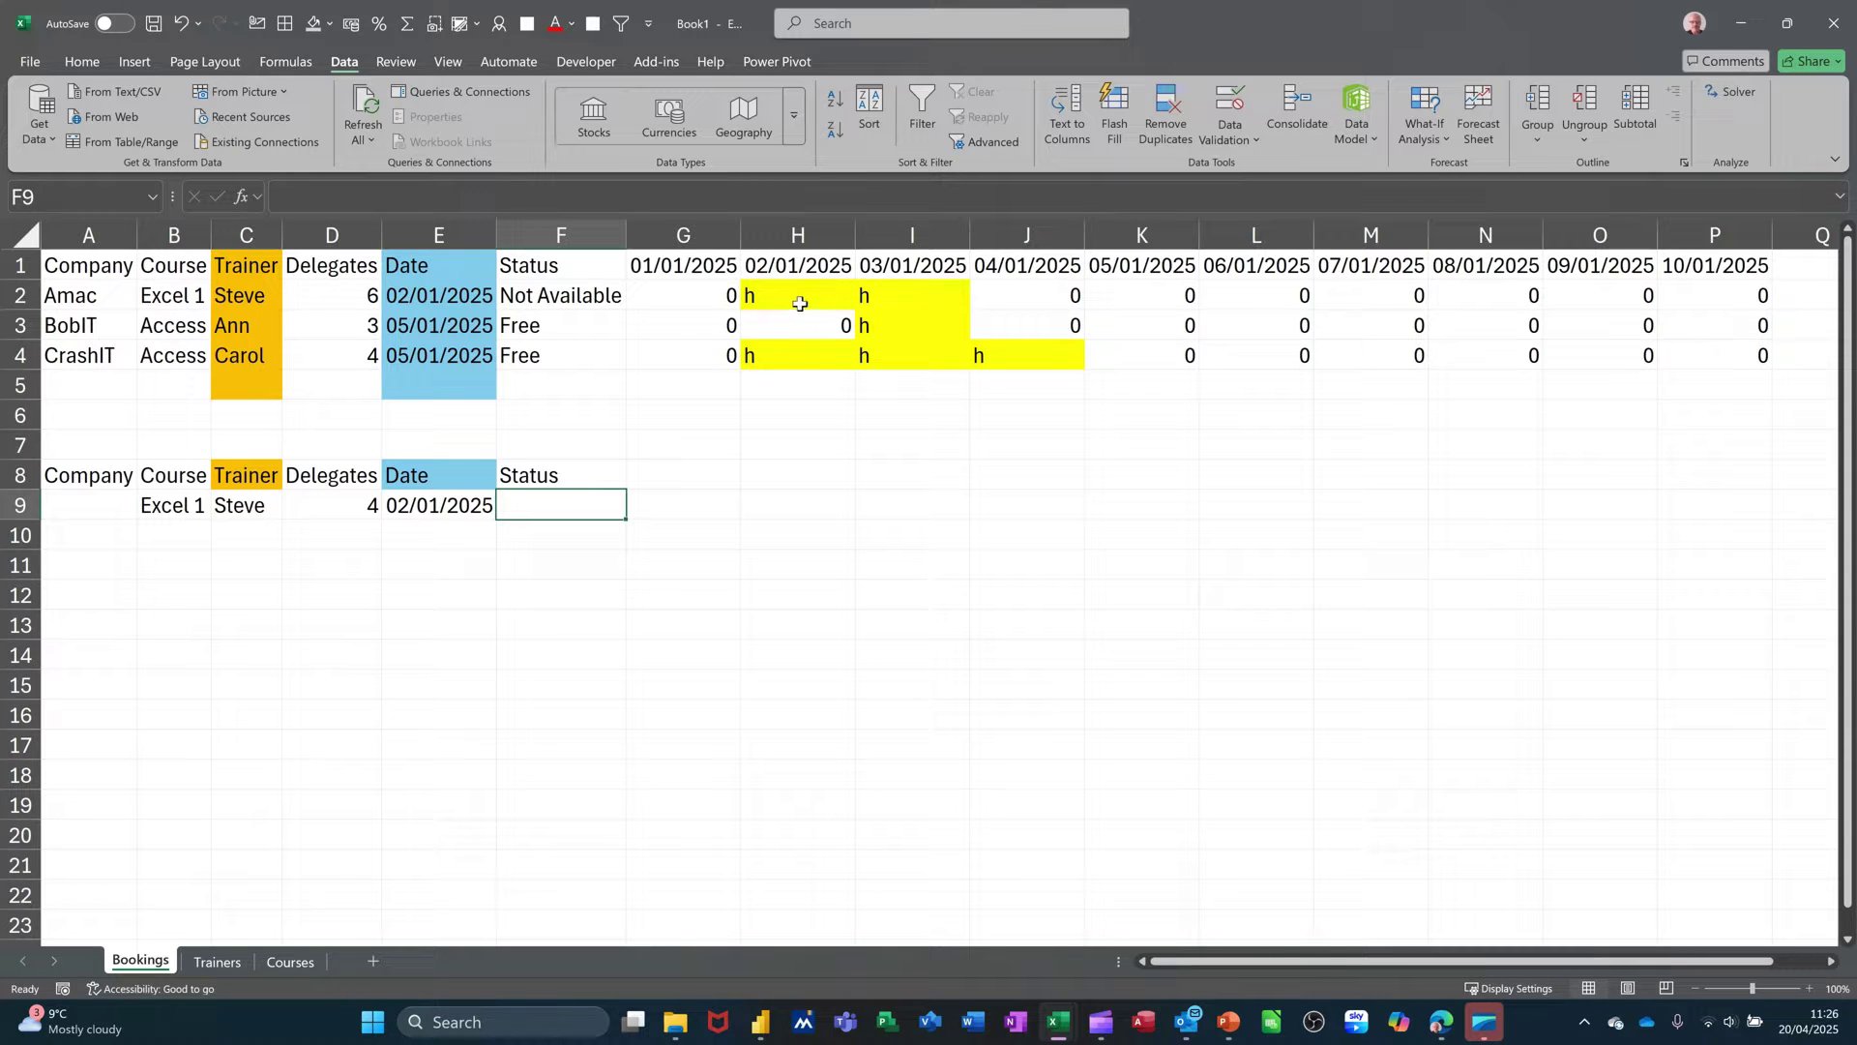
left_click(93, 501)
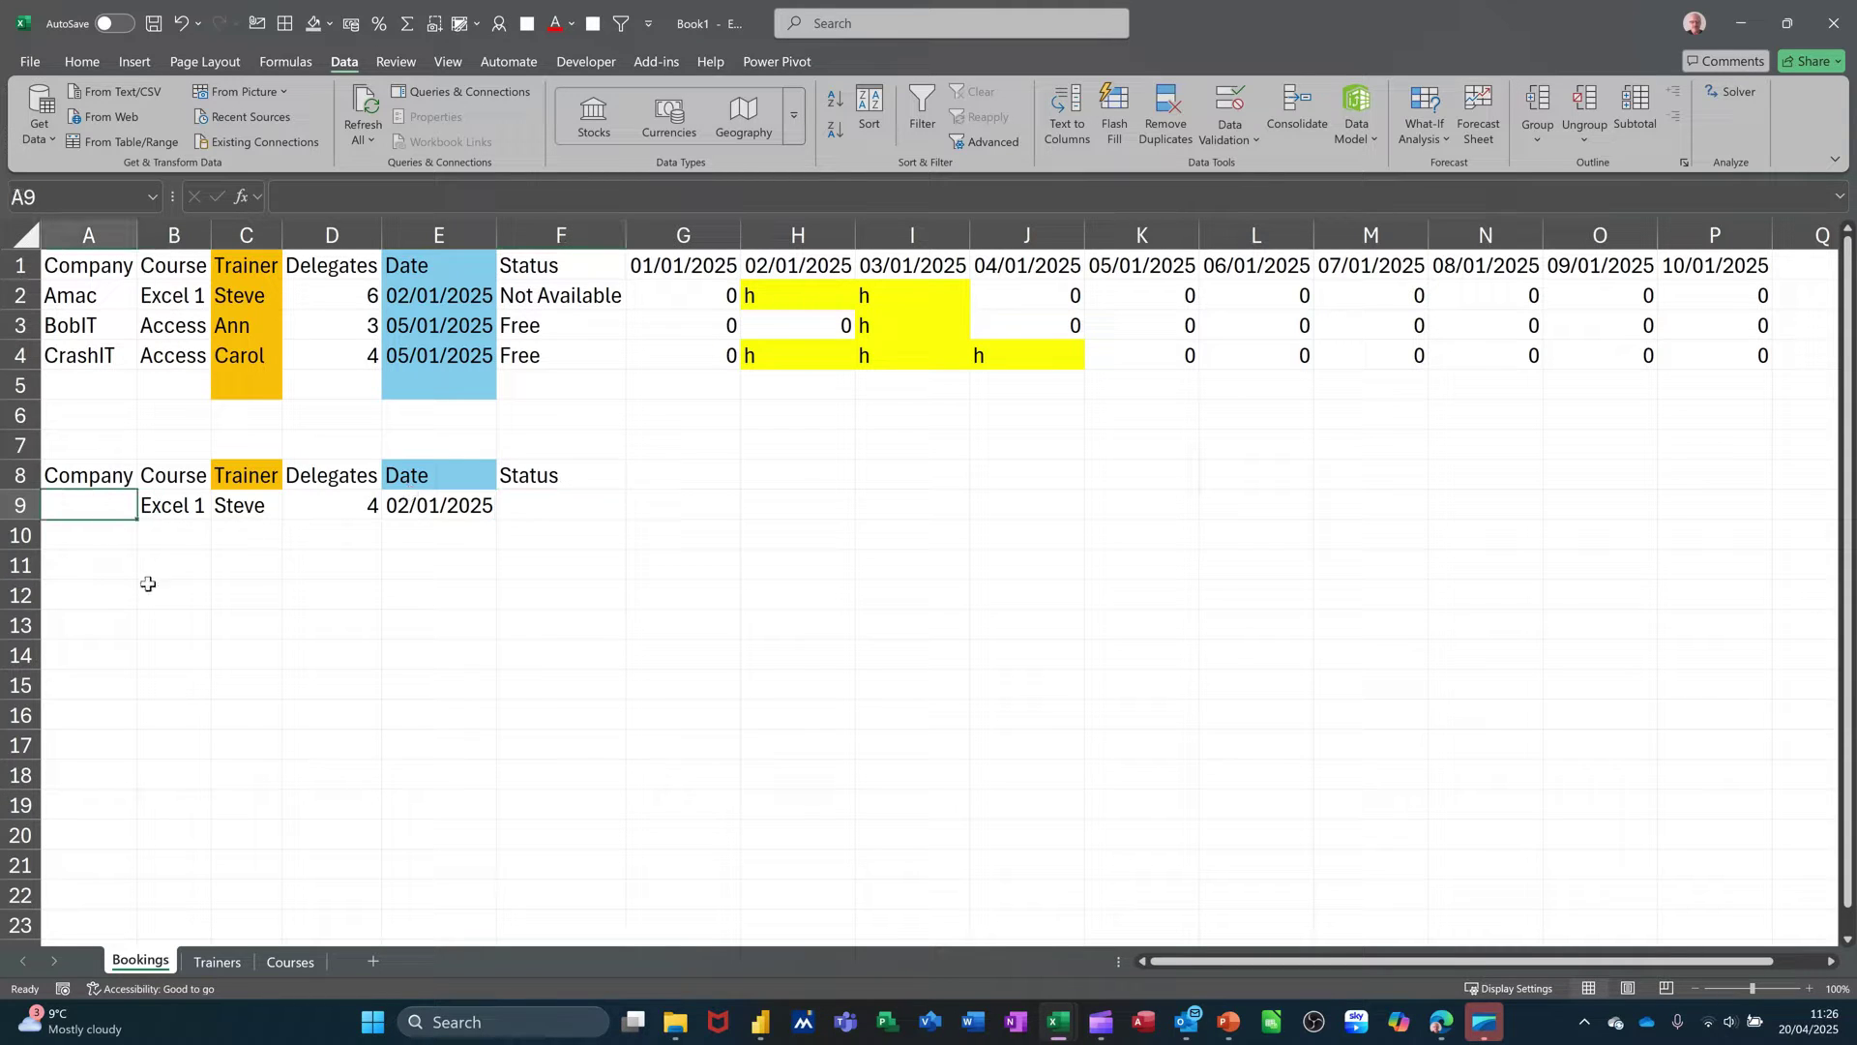
type("BobIT")
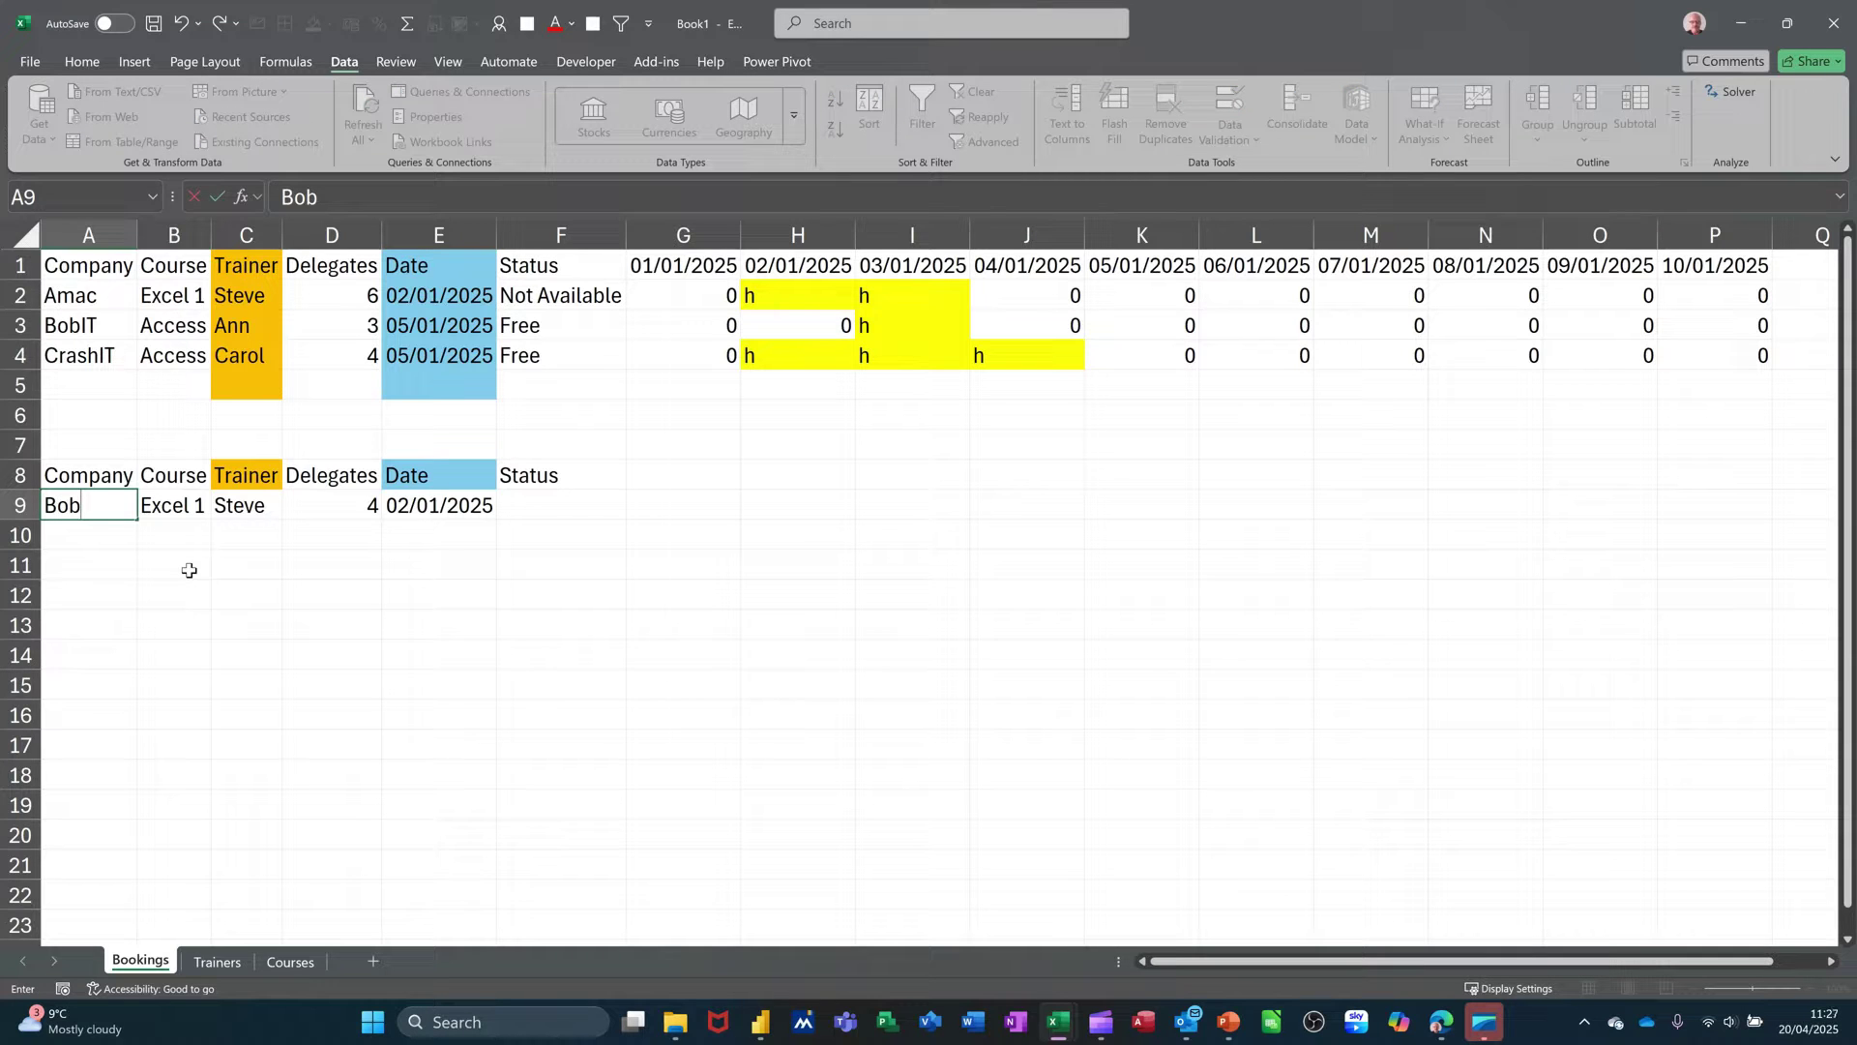
left_click(308, 509)
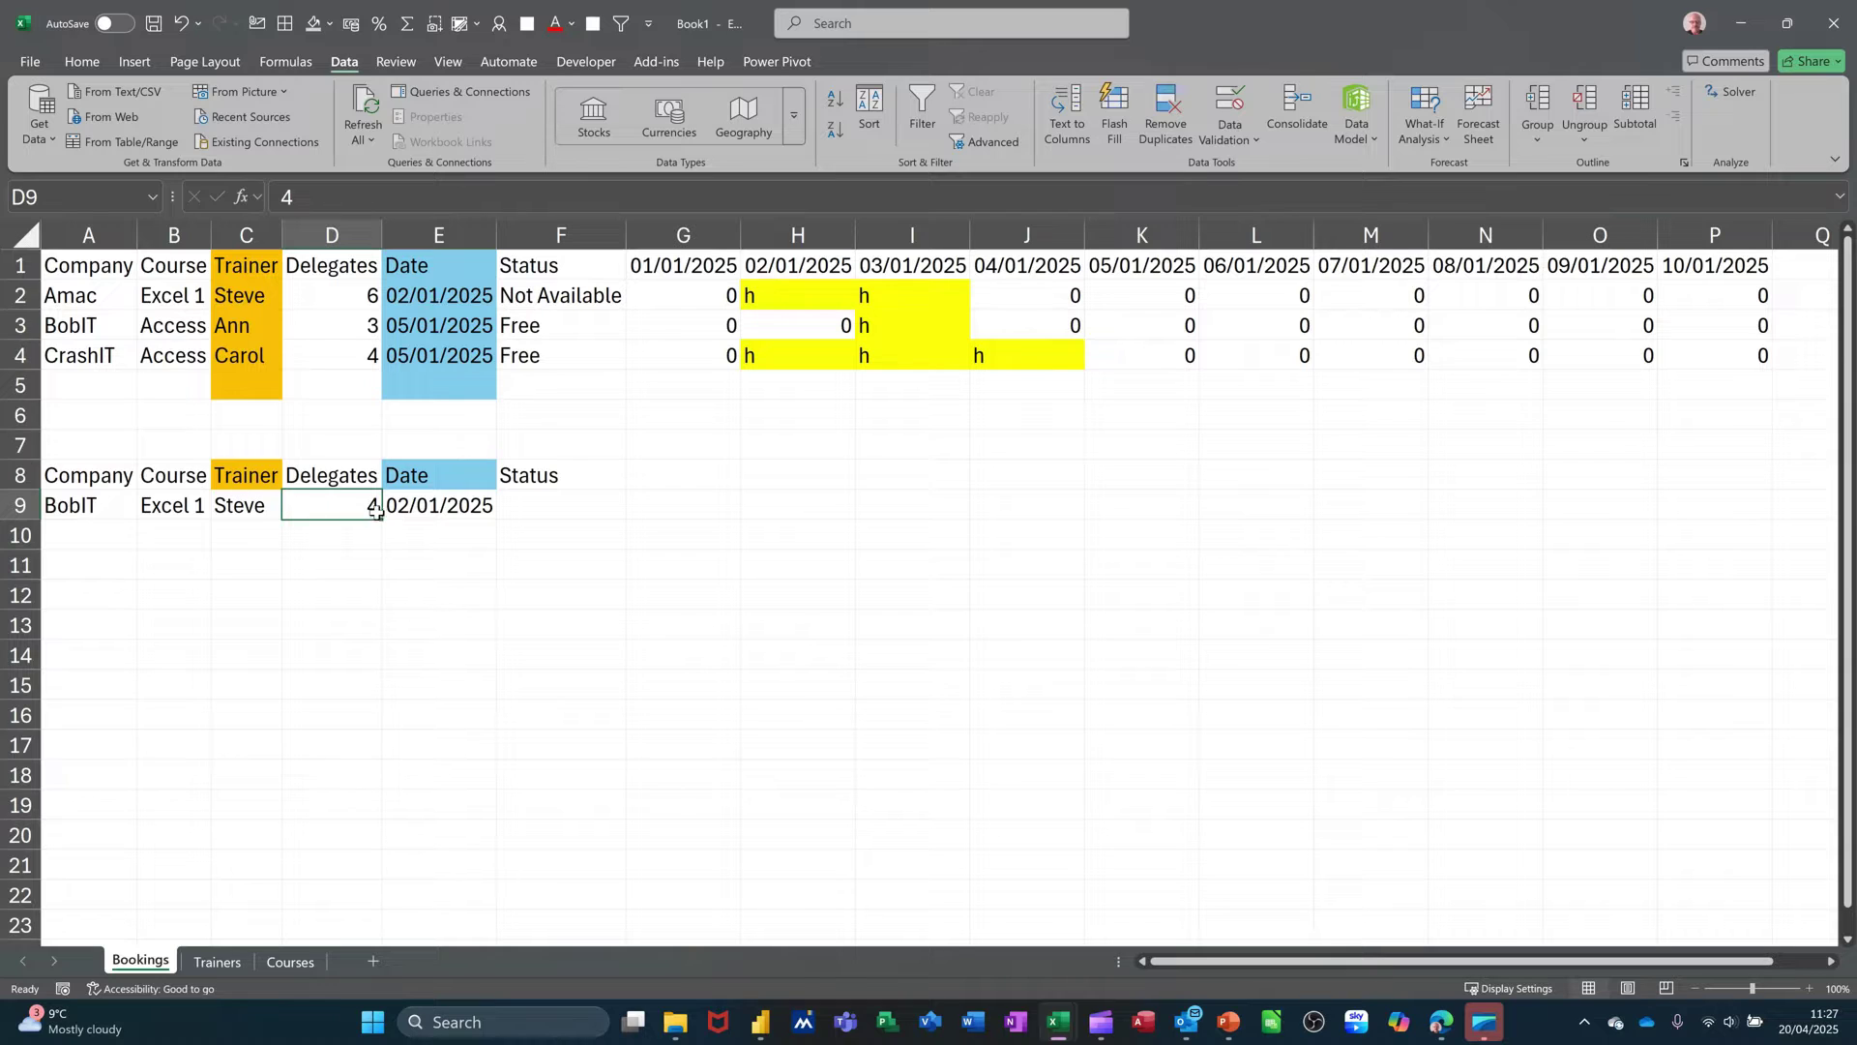
Step: Enter 01/01/2025 in cell G8 and fill the daily date series across to 10/01/2025 in P8
left_click(558, 508)
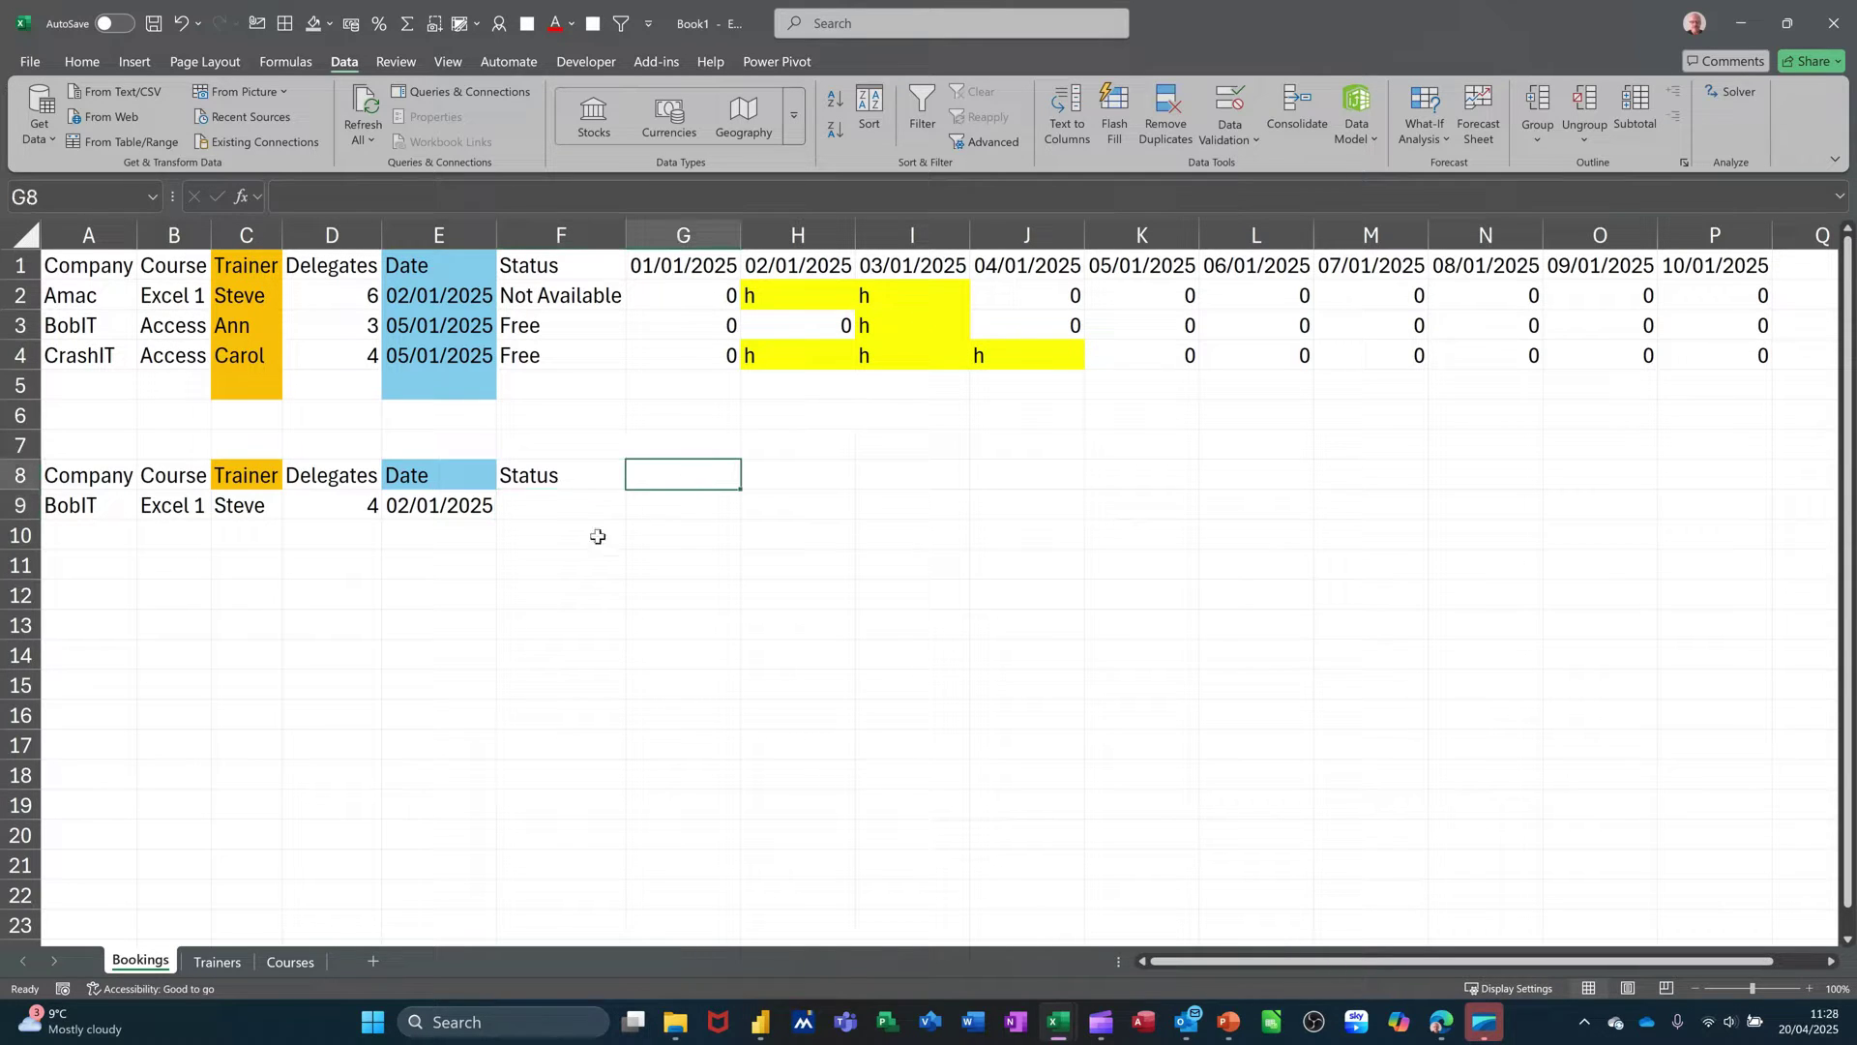
key("Up")
key("Right")
type("1")
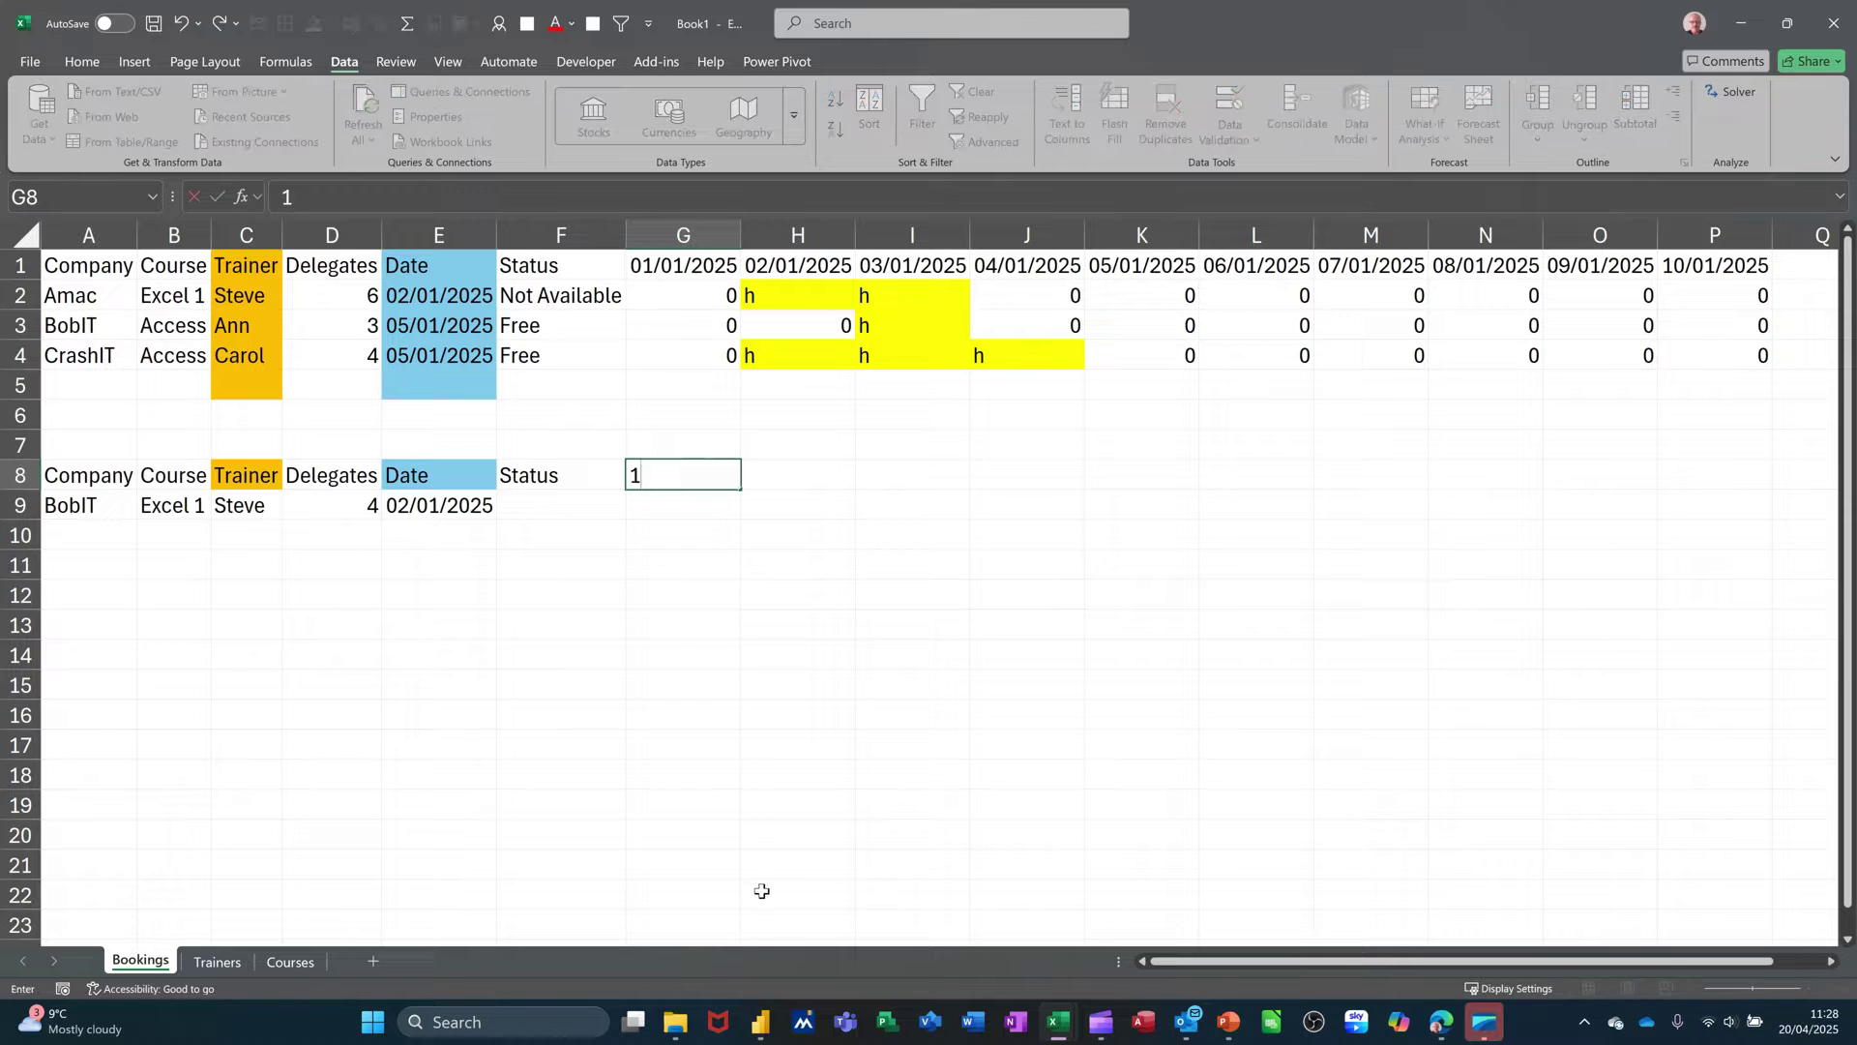
type("/01/2025")
key("Return")
key("Return")
left_click(687, 476)
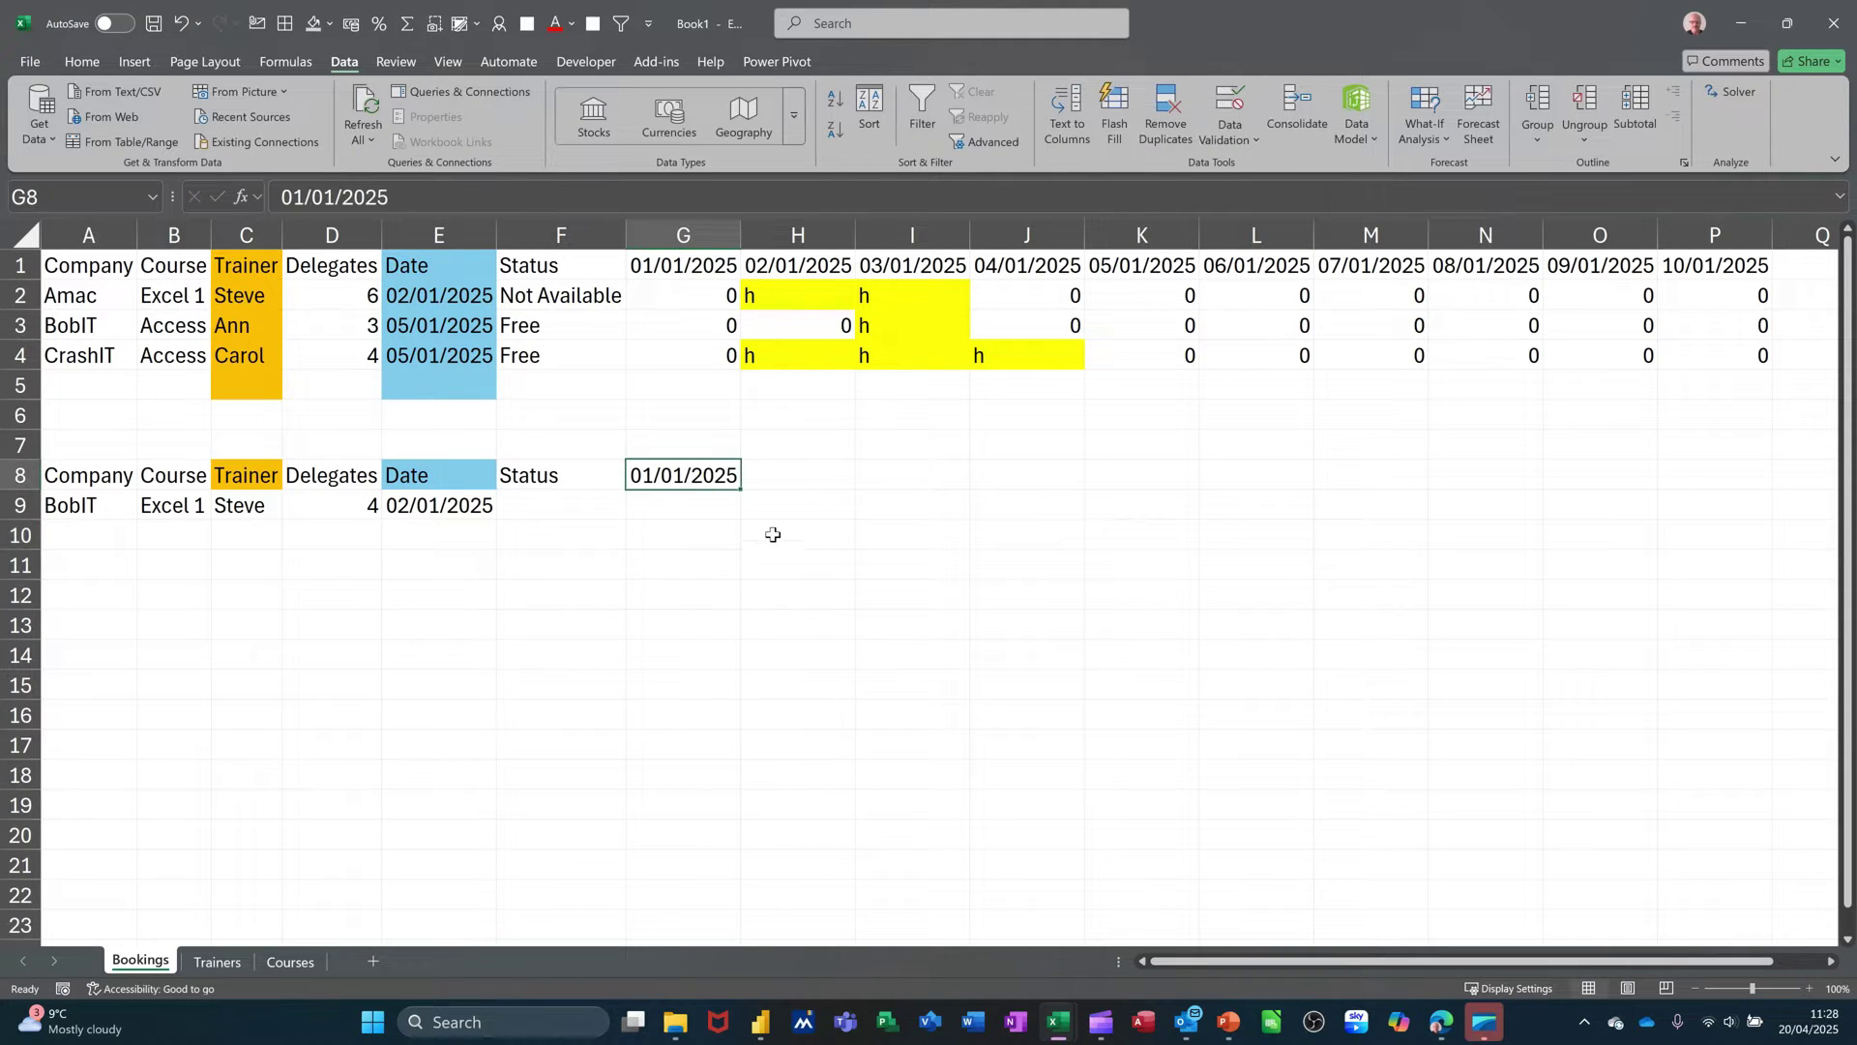
left_click_drag(742, 489, 1739, 493)
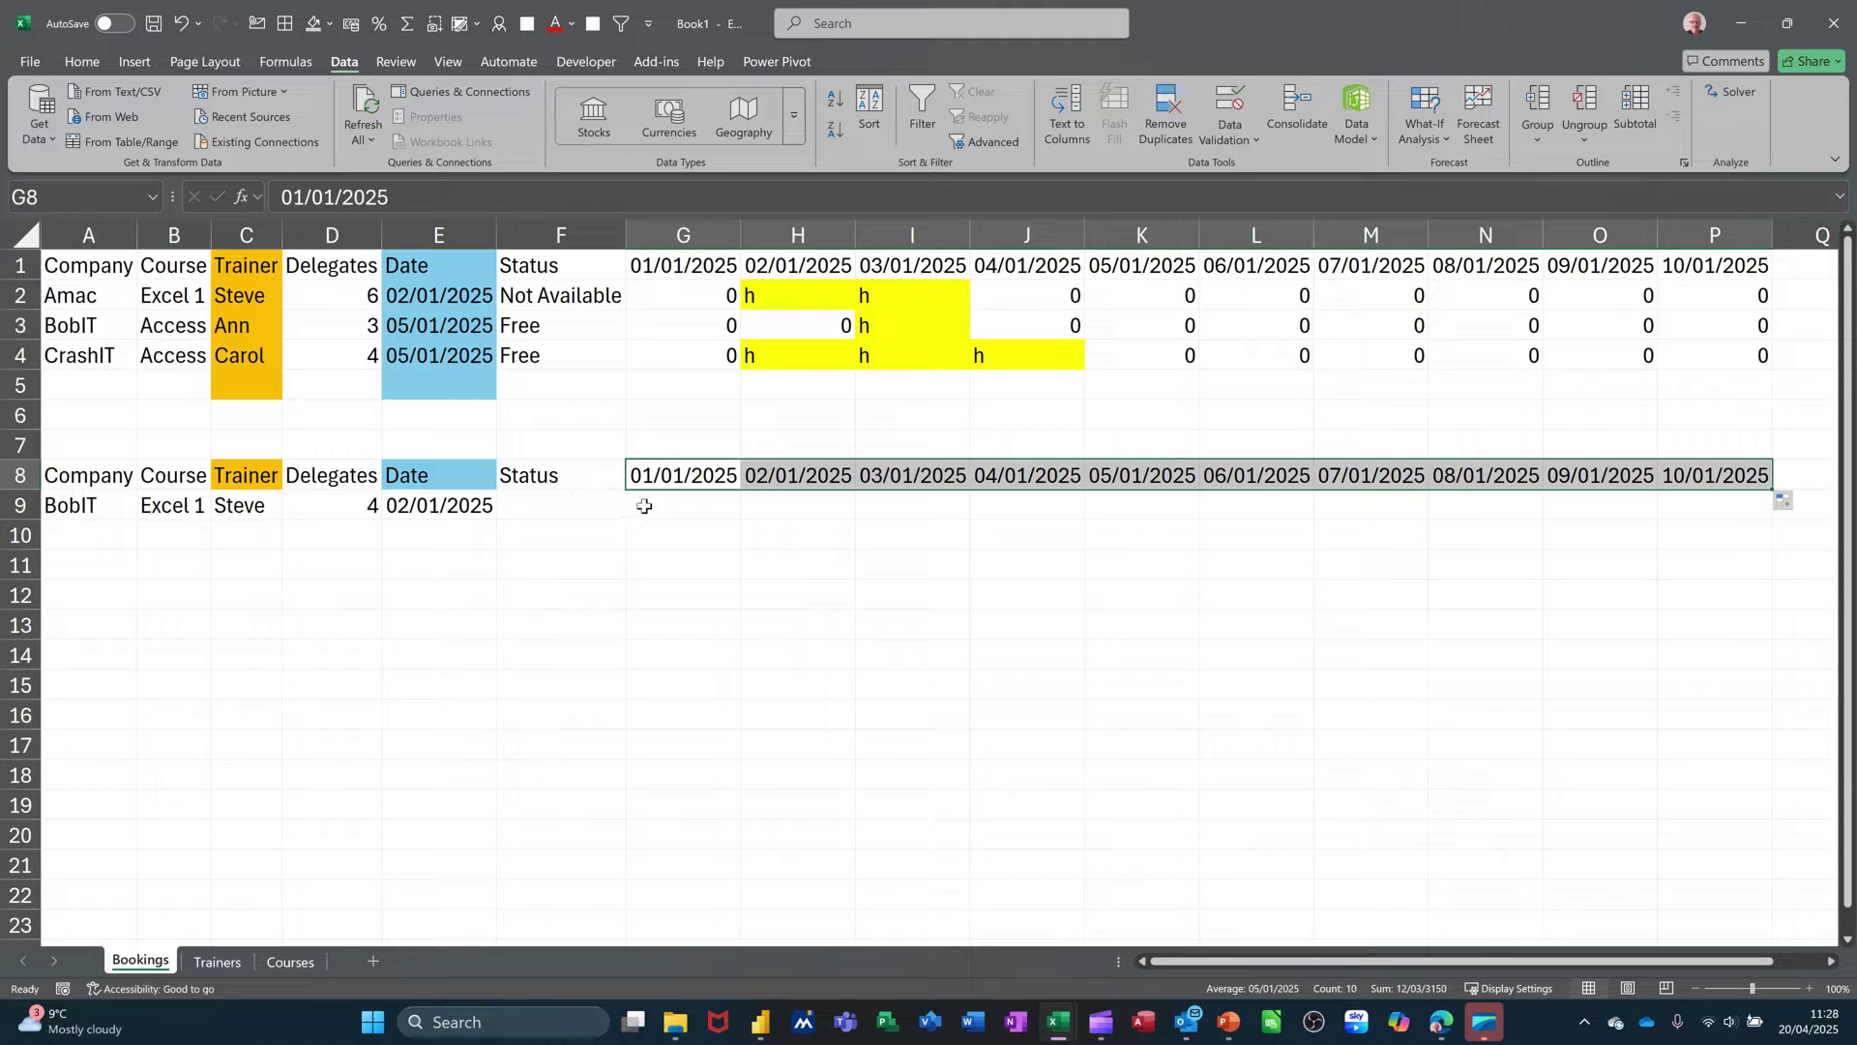
Step: In G9, enter an XLOOKUP that finds trainer C9 in Trainers!A3:A10 and returns the matching row of Trainers!B3:K10
left_click(674, 509)
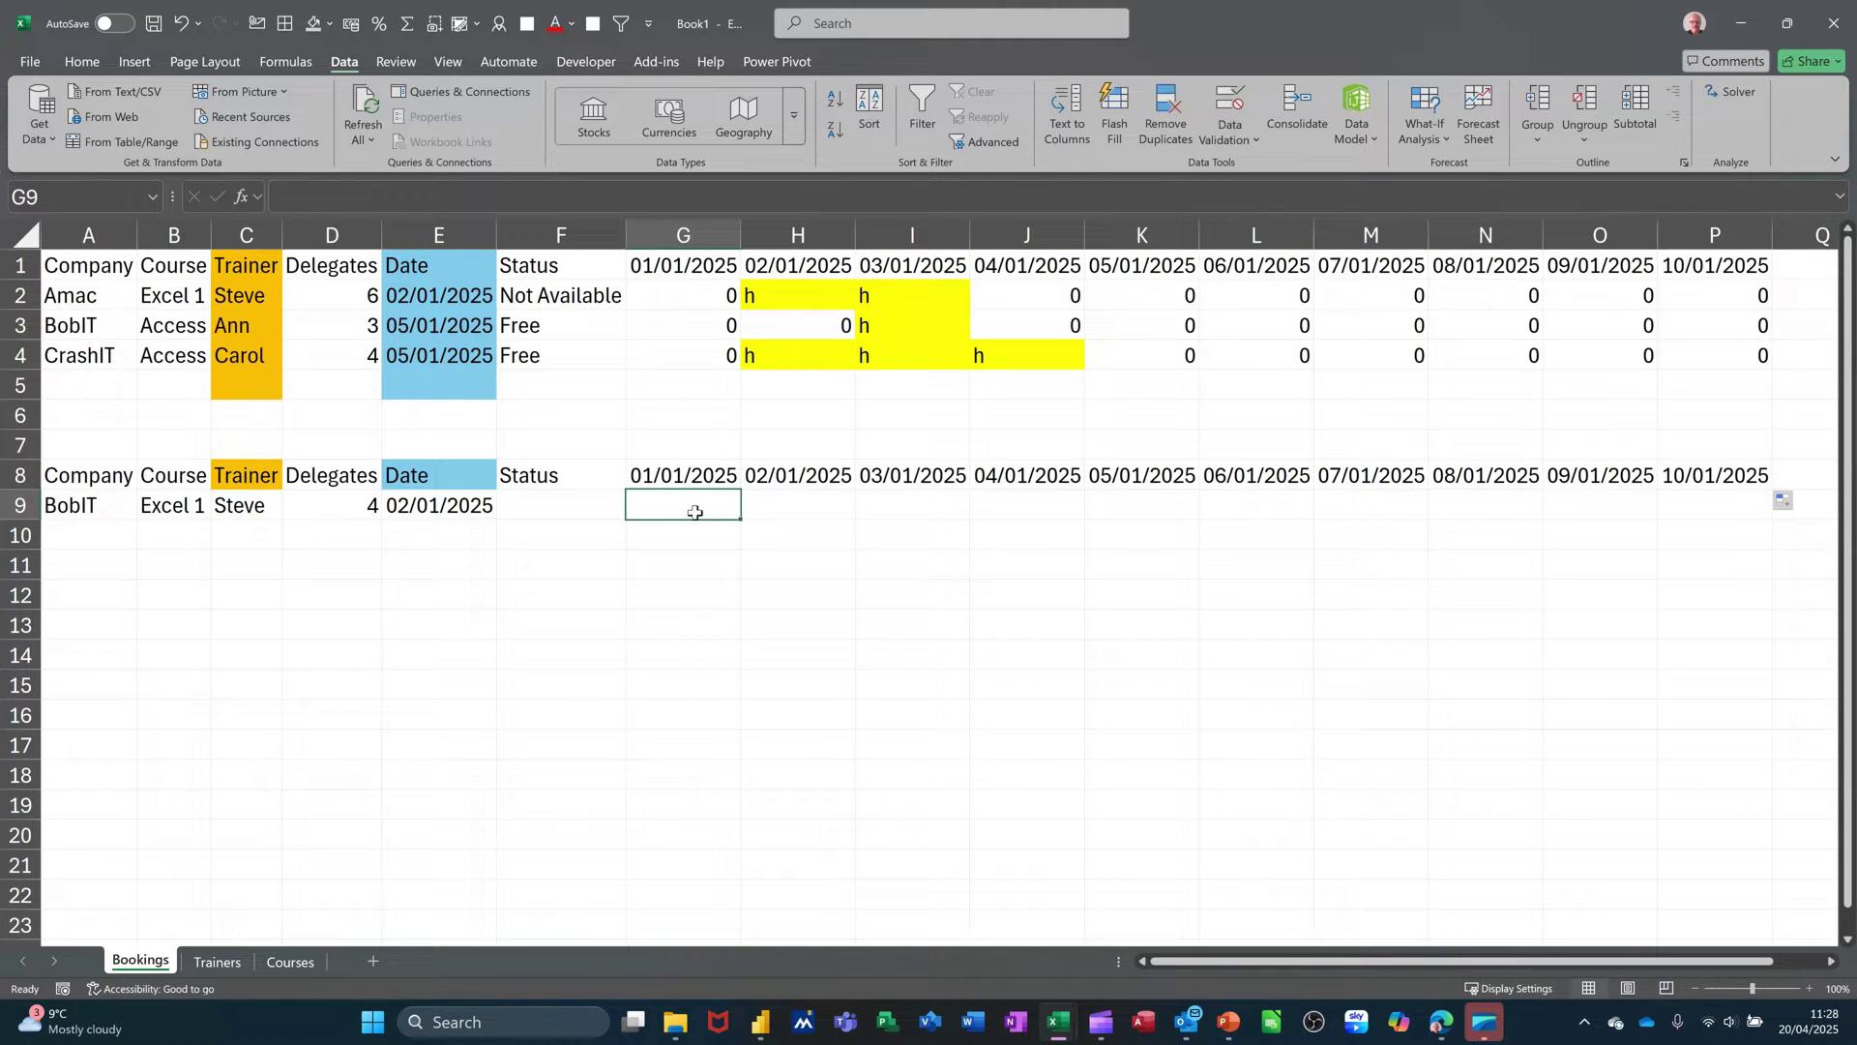
left_click(219, 962)
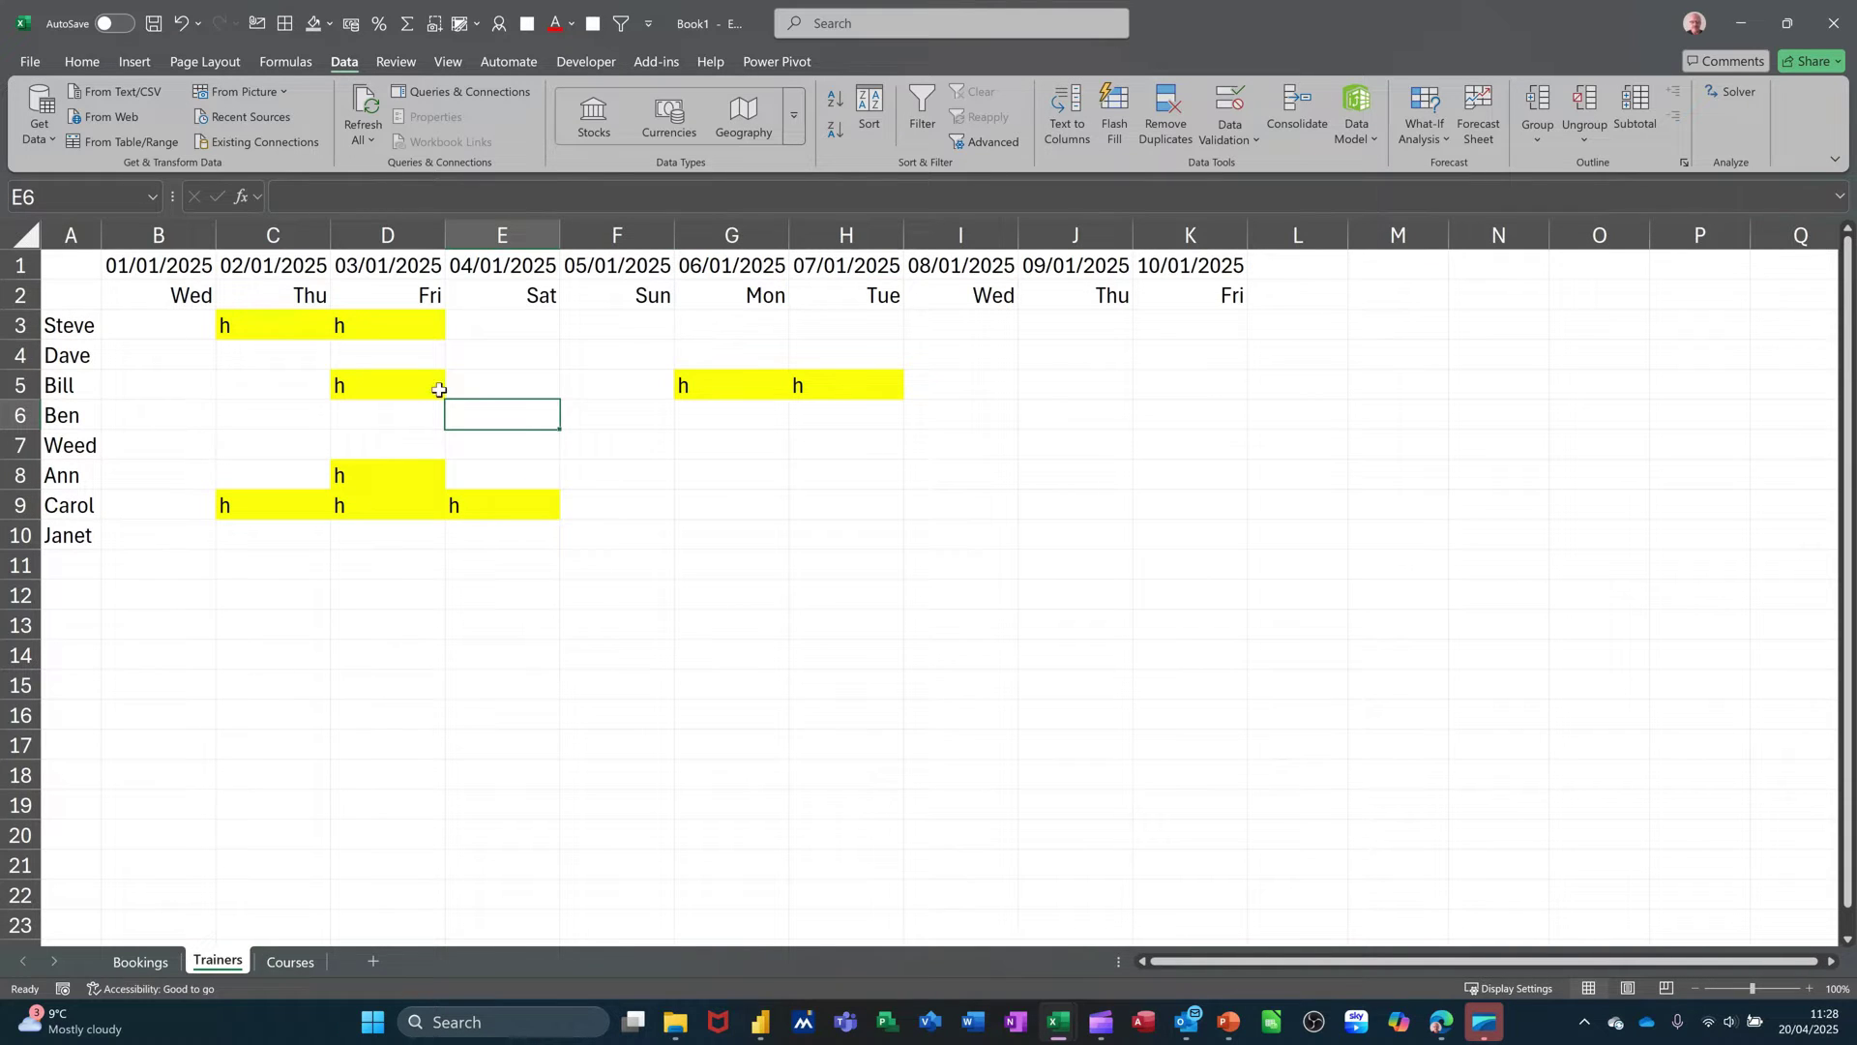
left_click(162, 962)
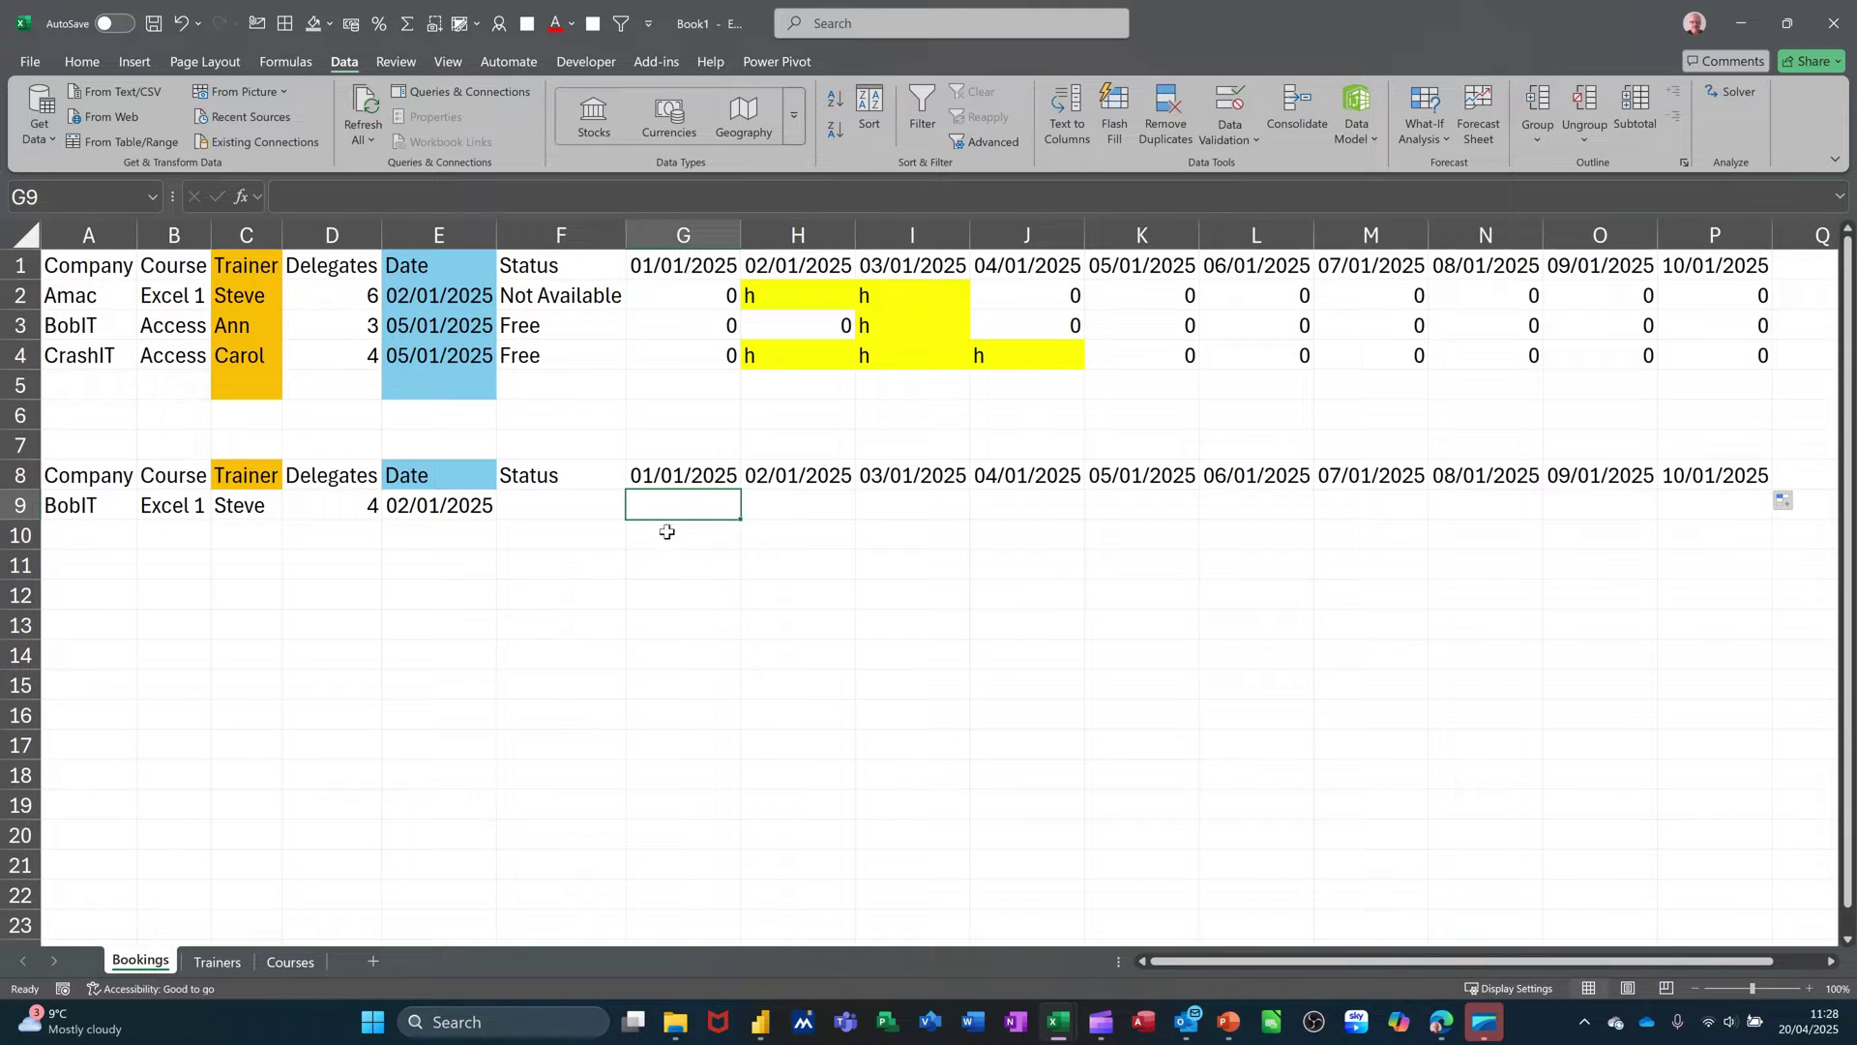
type("=")
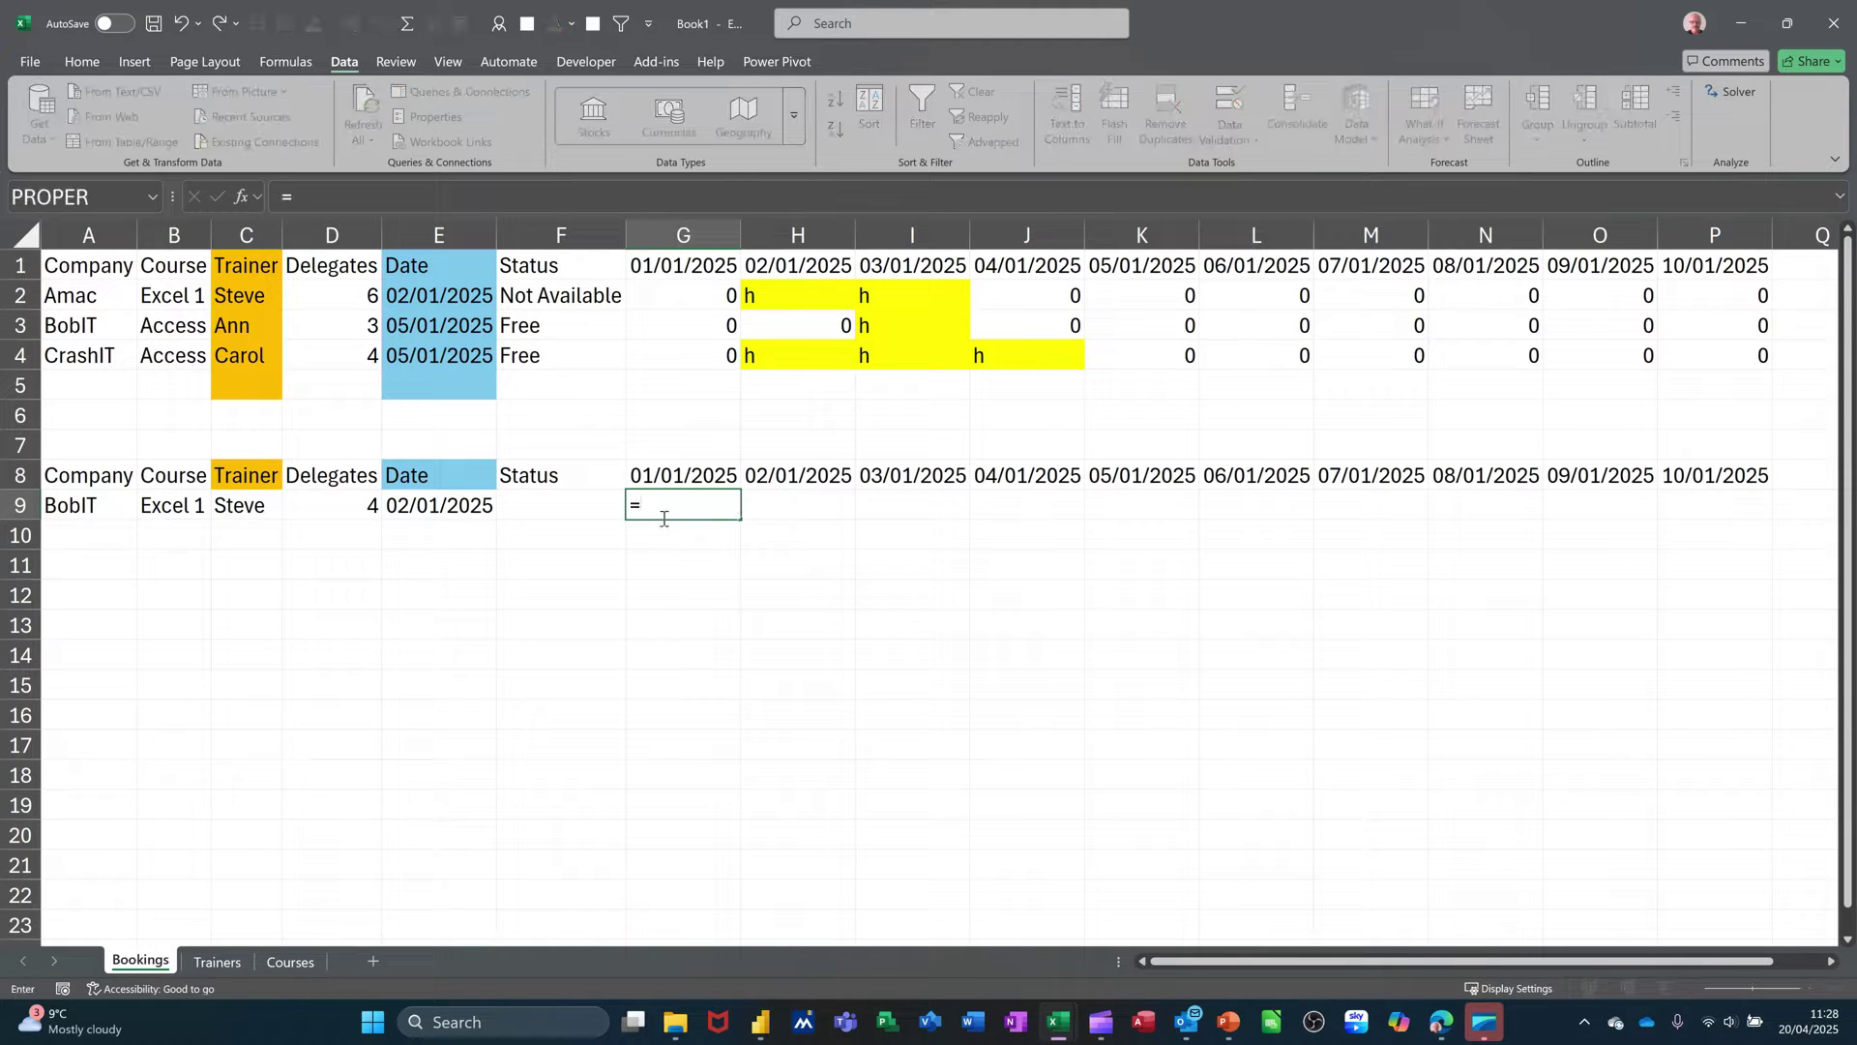
type("xl")
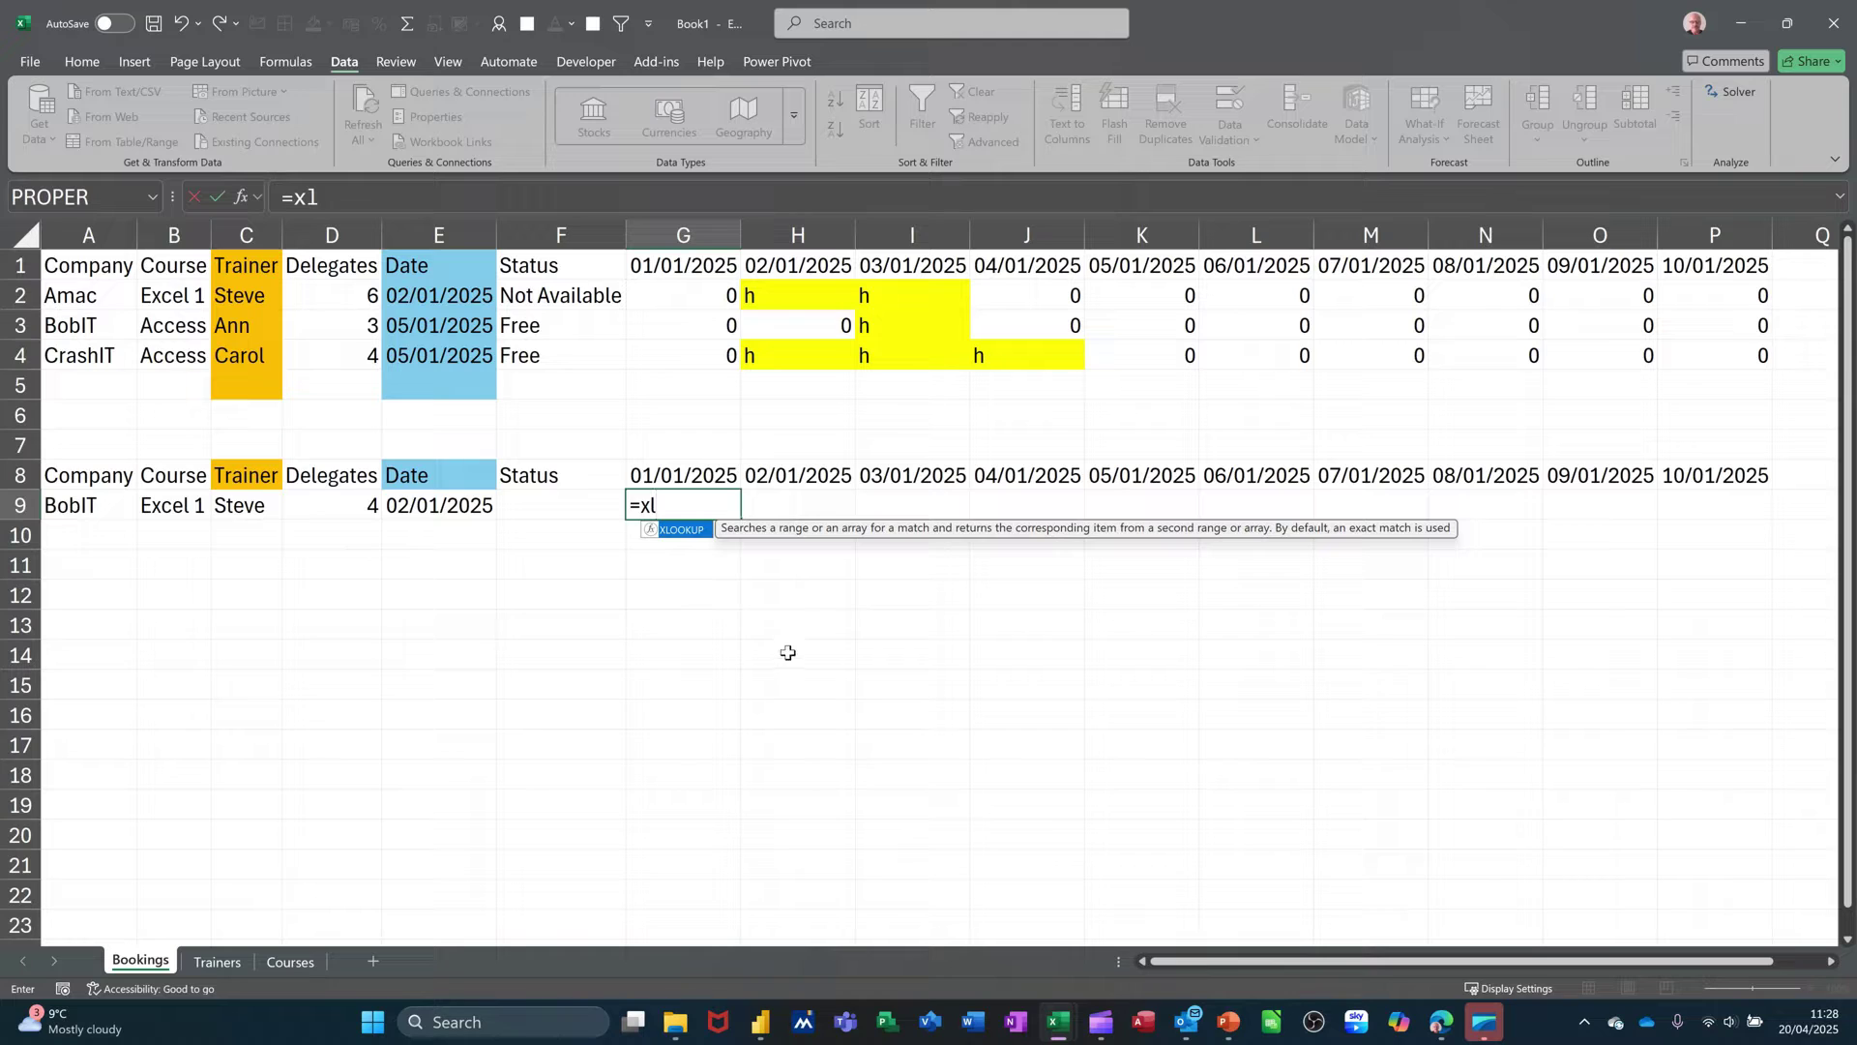
key("Tab")
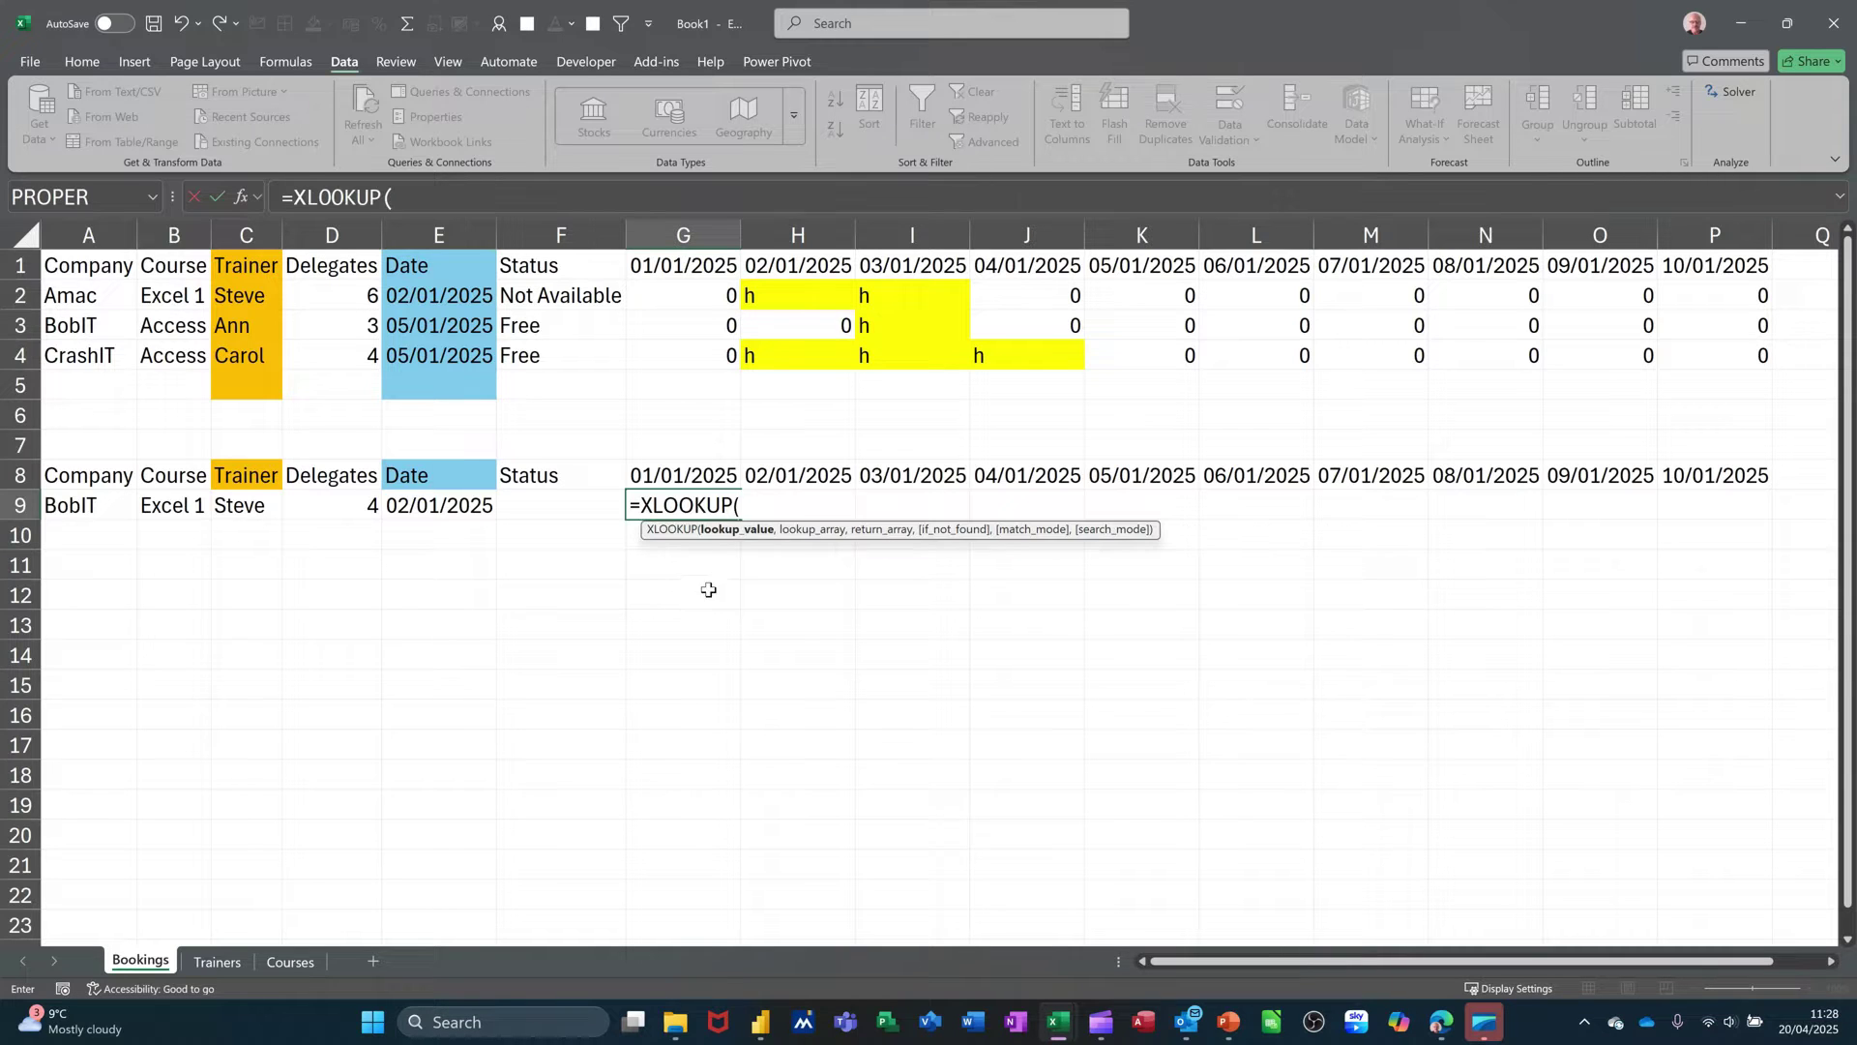
left_click(239, 510)
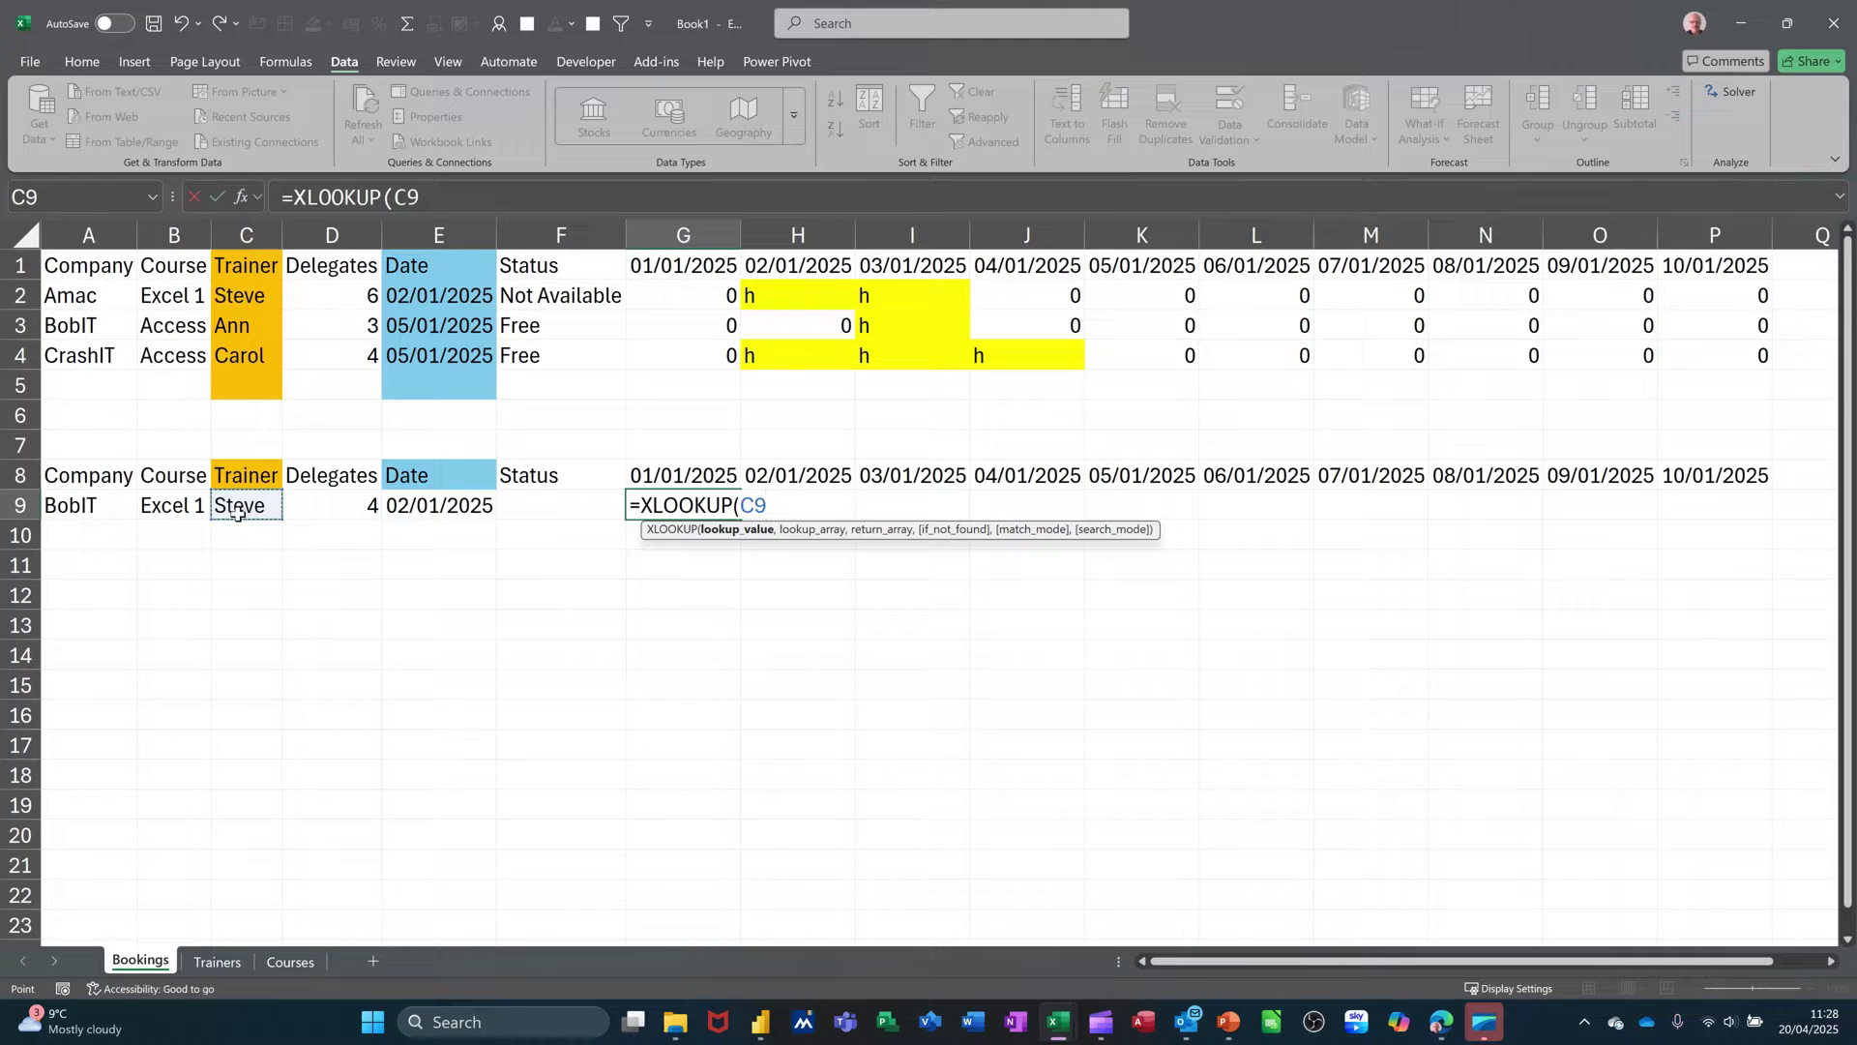
type(",")
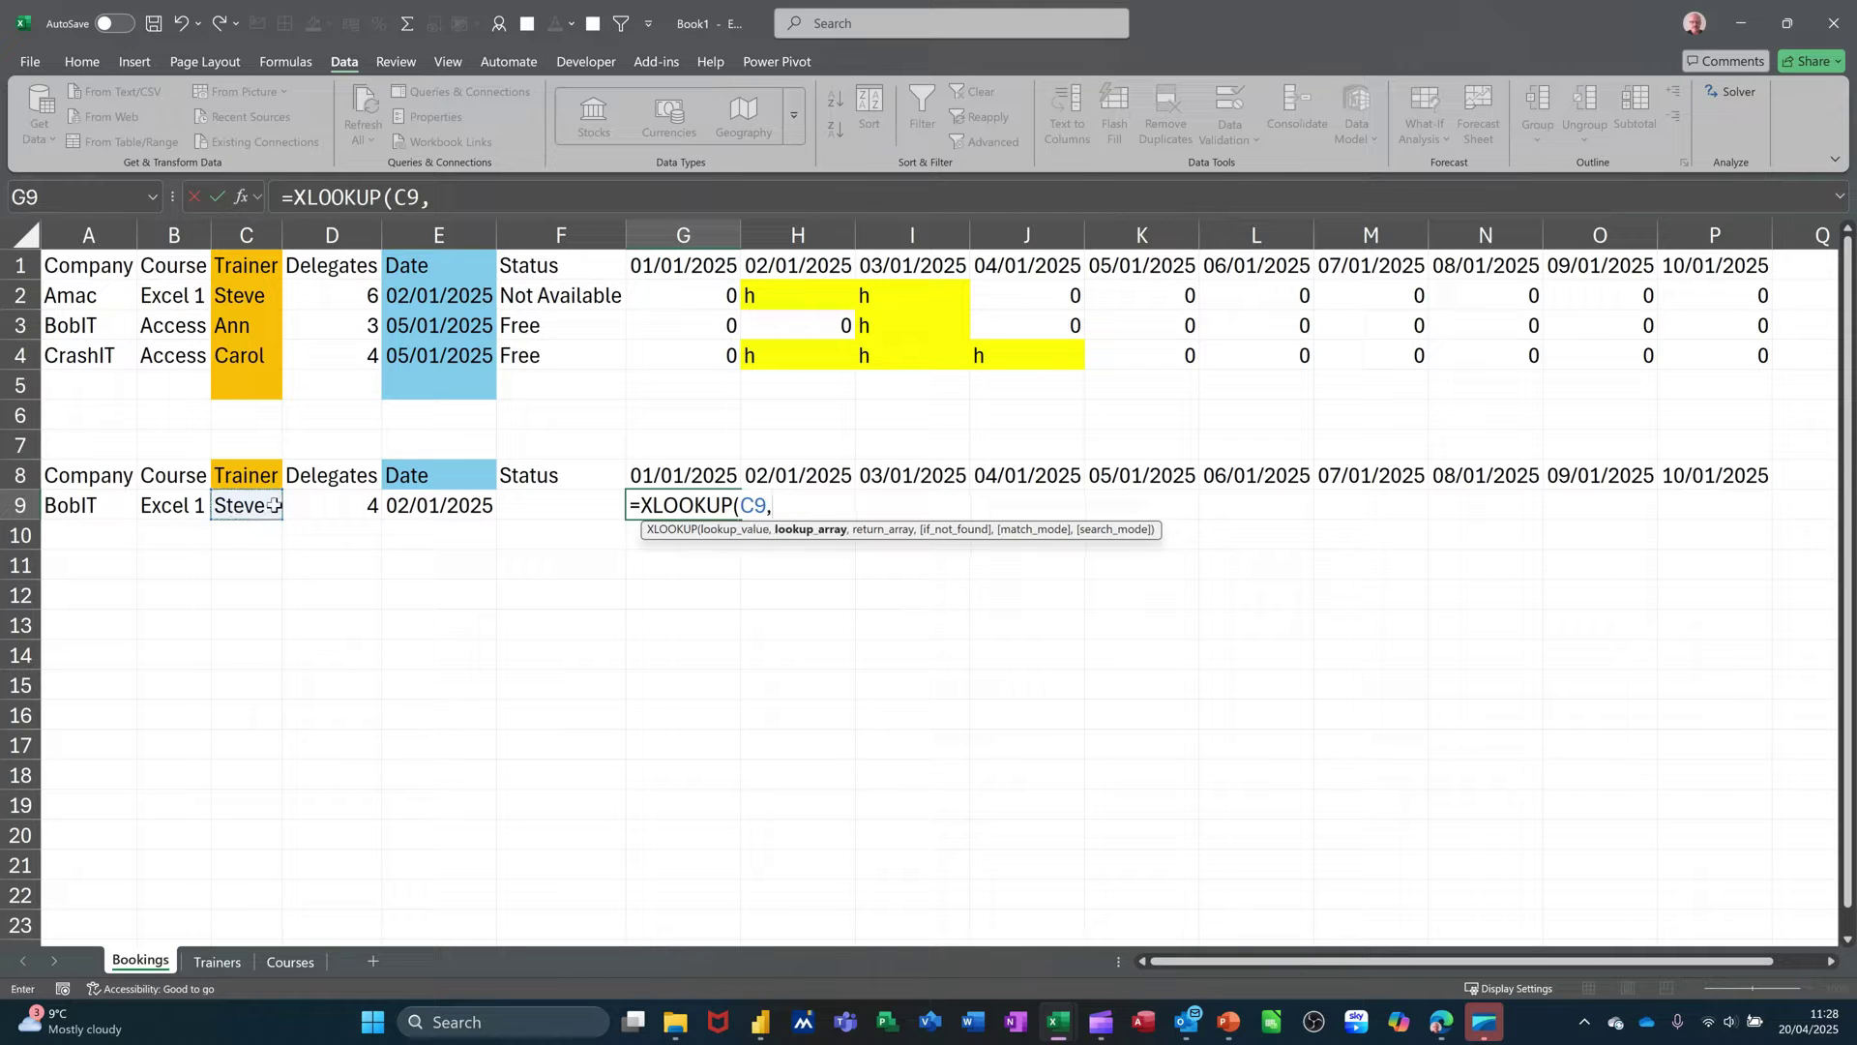
left_click(214, 961)
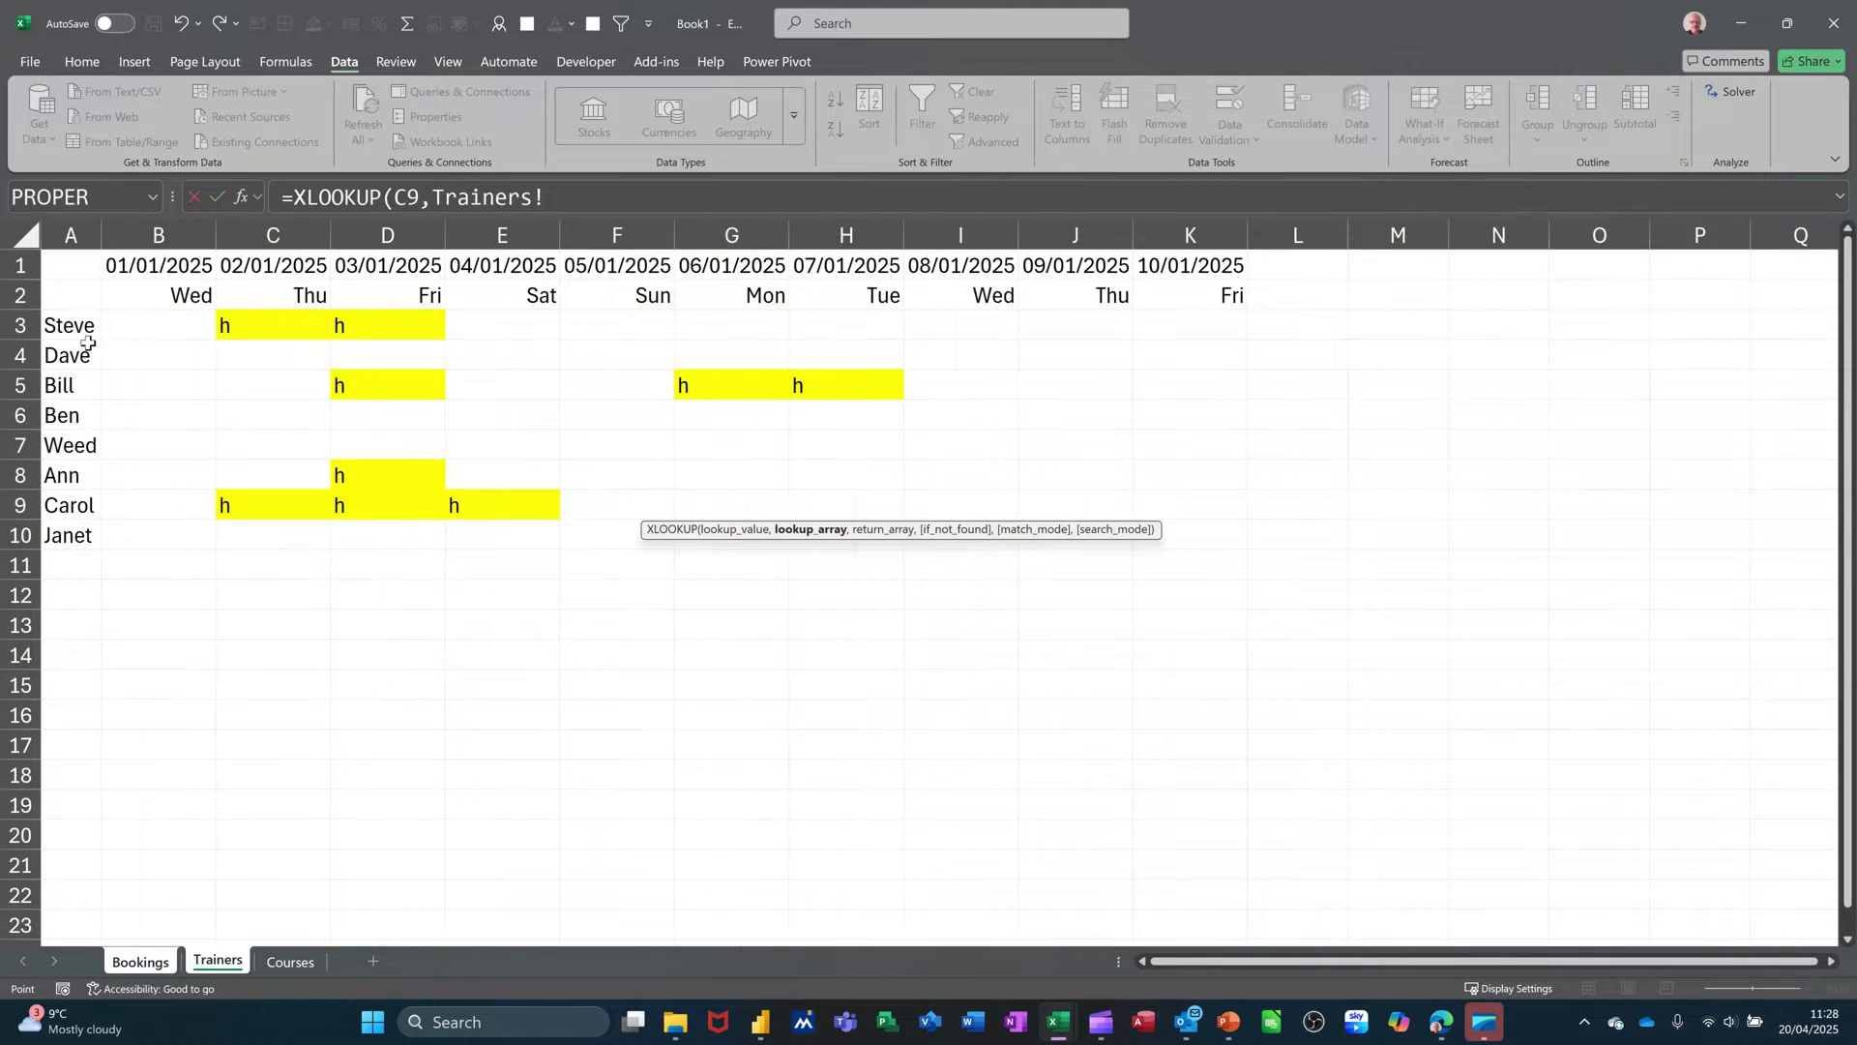
left_click_drag(85, 331, 67, 538)
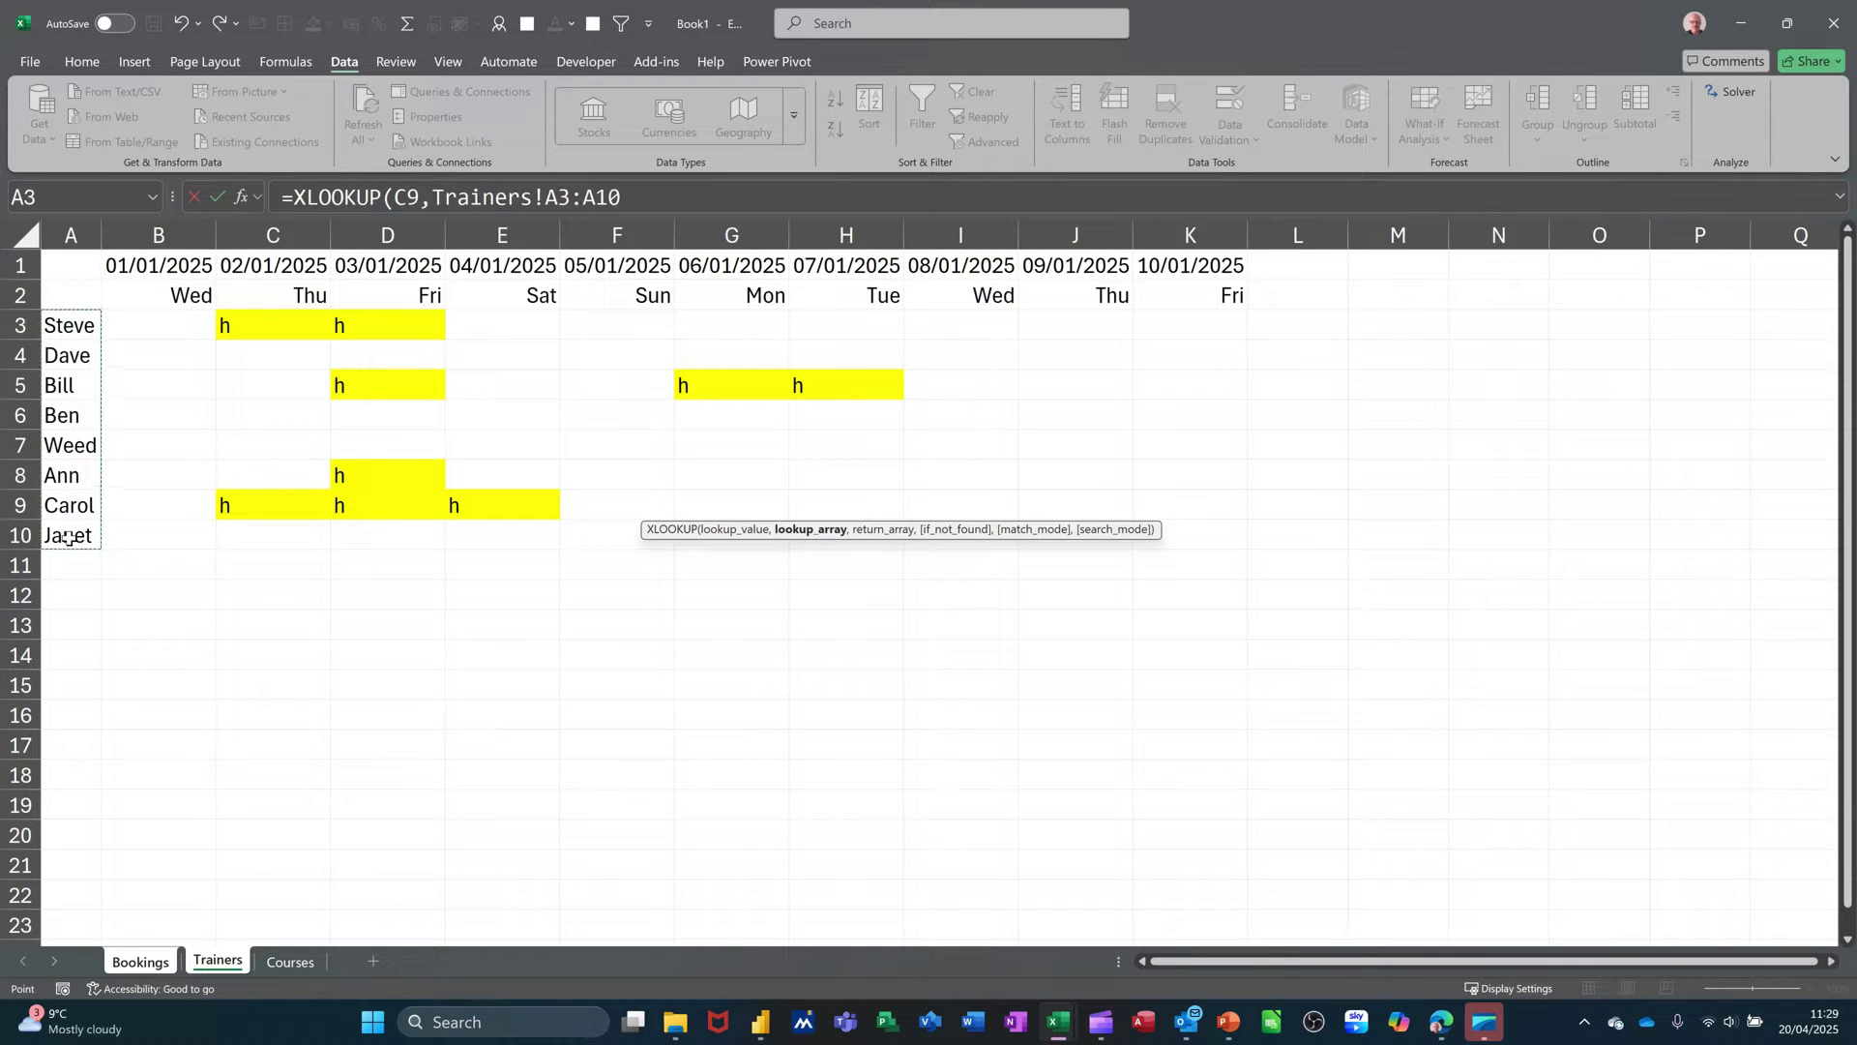
type(",")
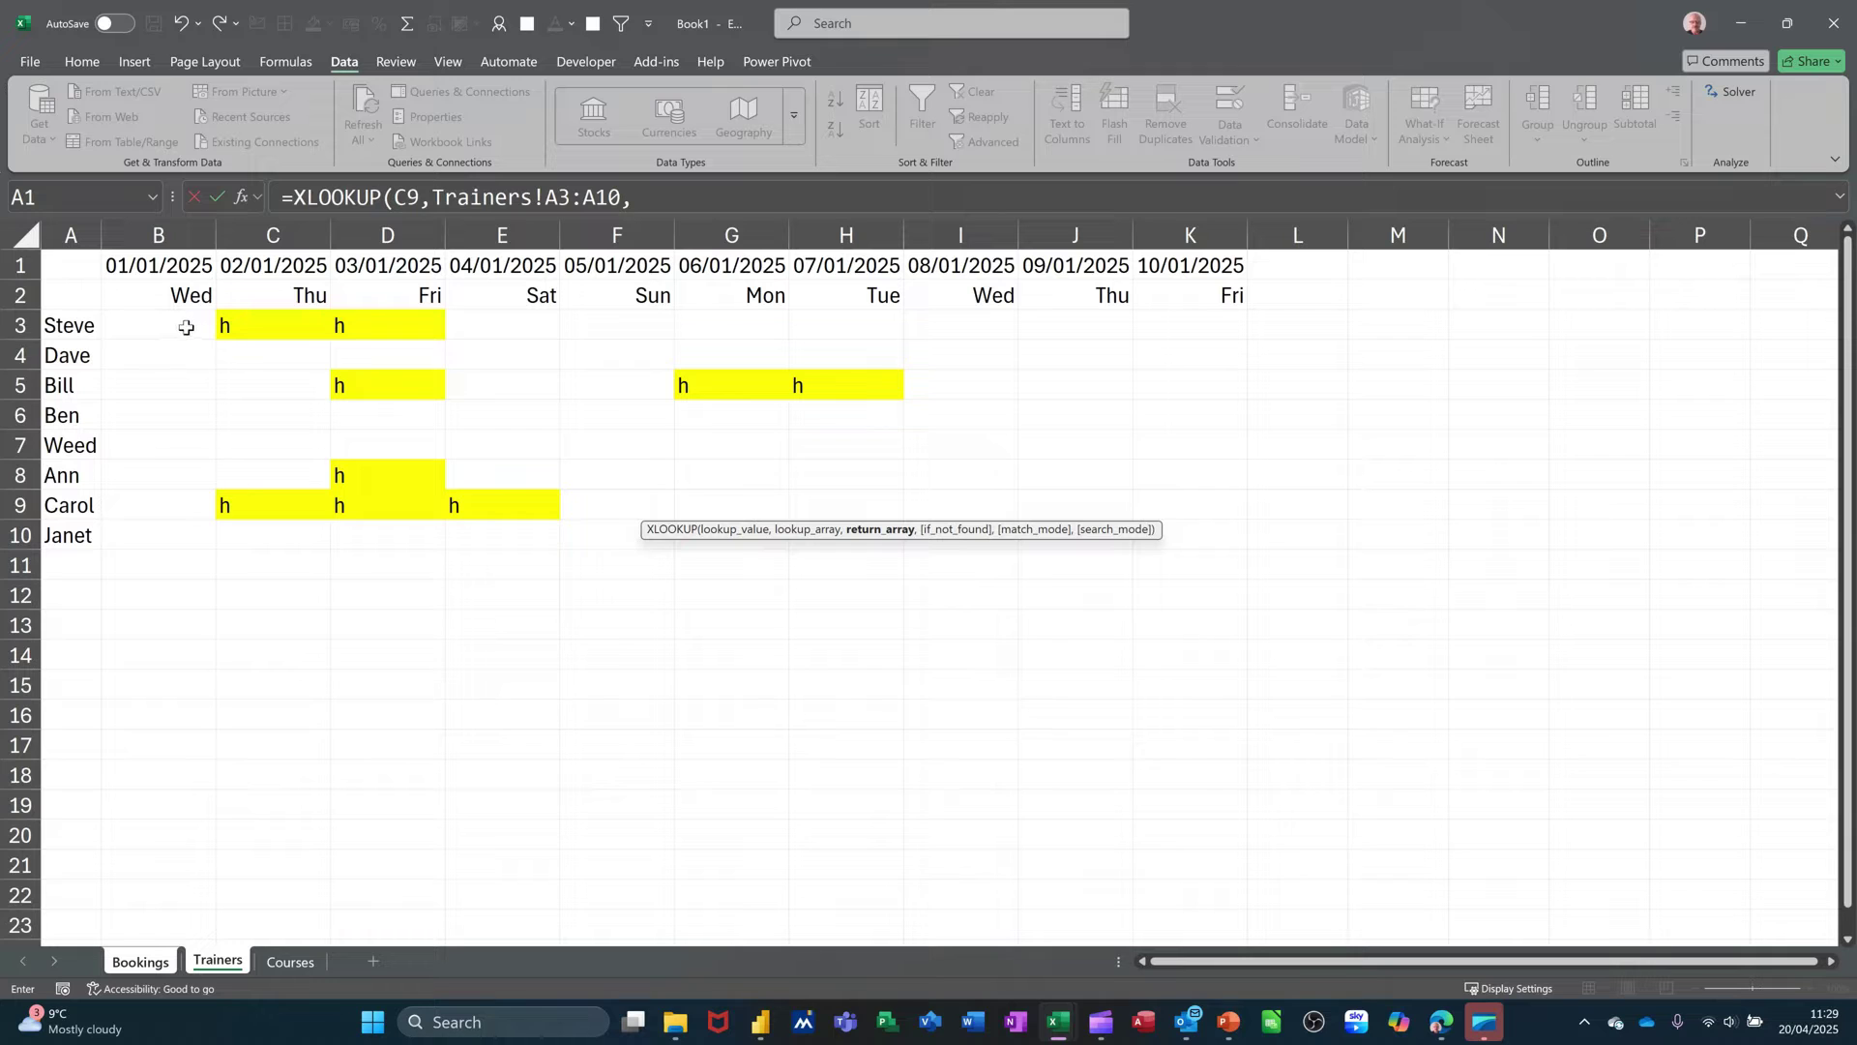
left_click_drag(154, 323, 1173, 541)
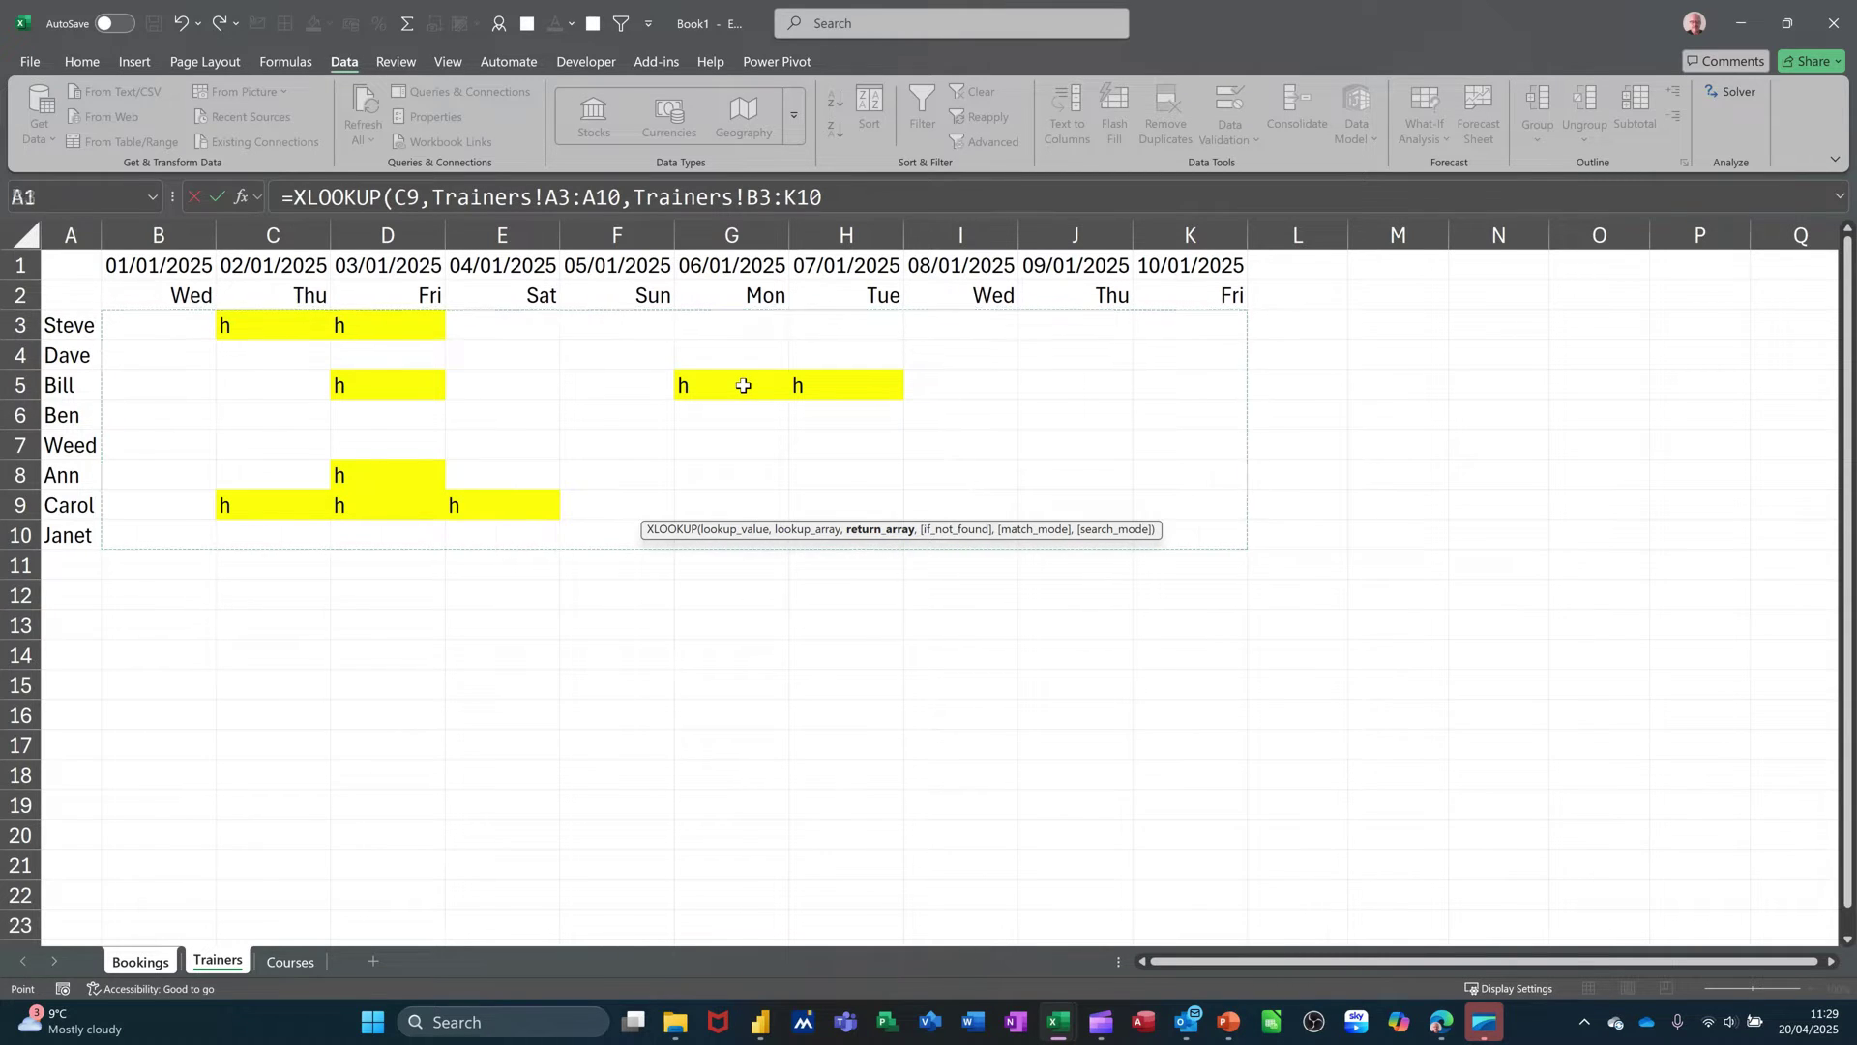
key("Return")
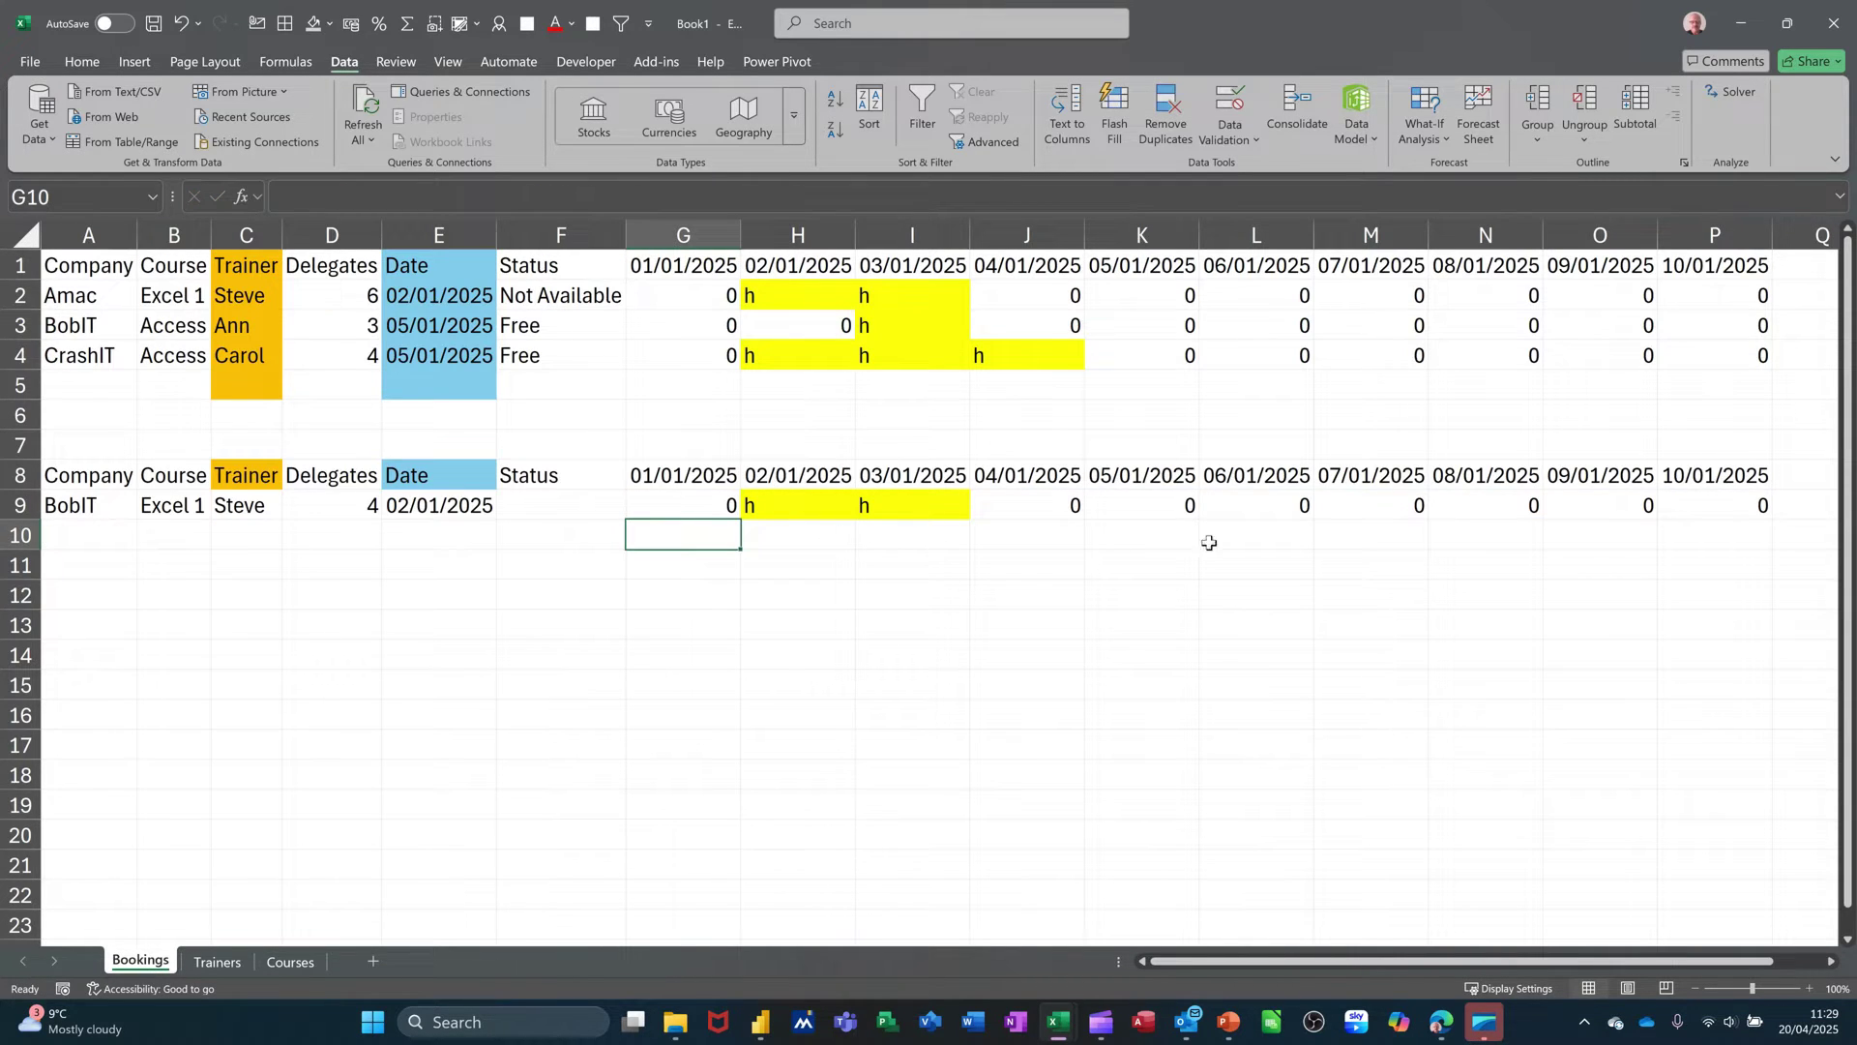
Step: Name the range G8:P12 on the Bookings sheet data1
left_click(570, 510)
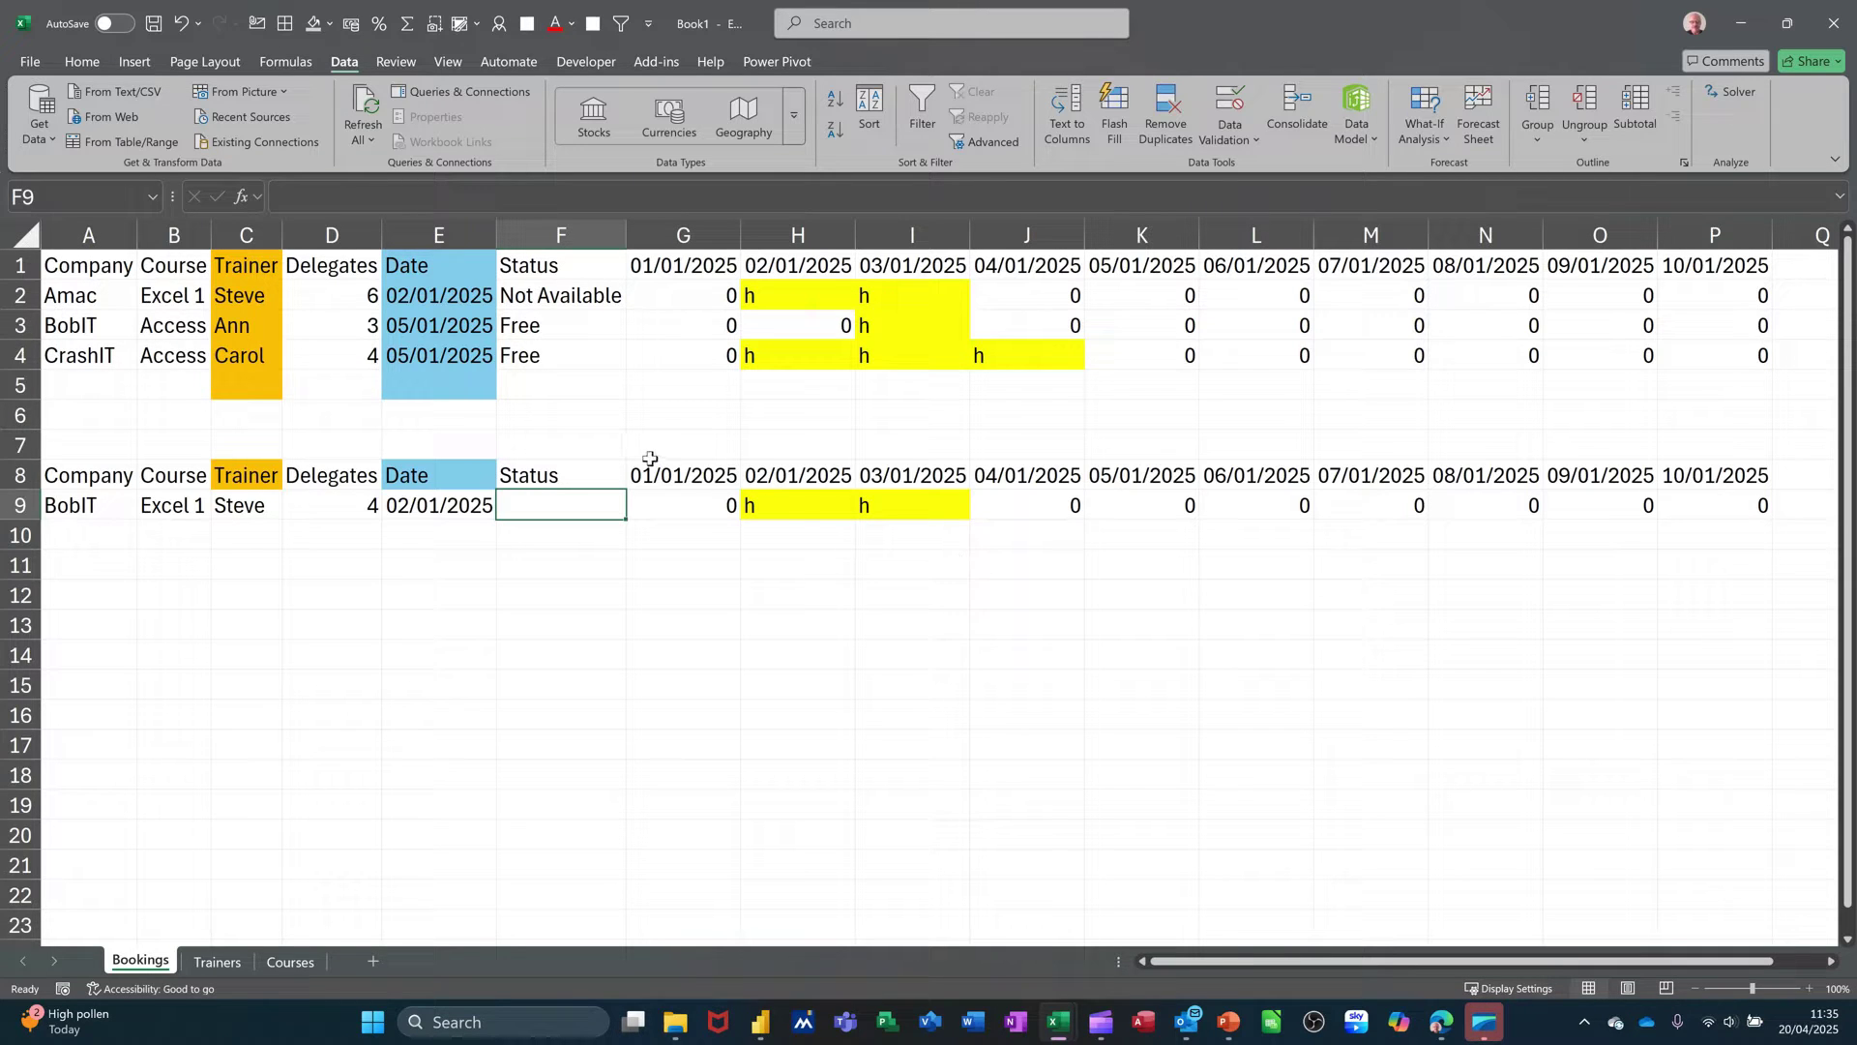
left_click_drag(655, 474, 1689, 589)
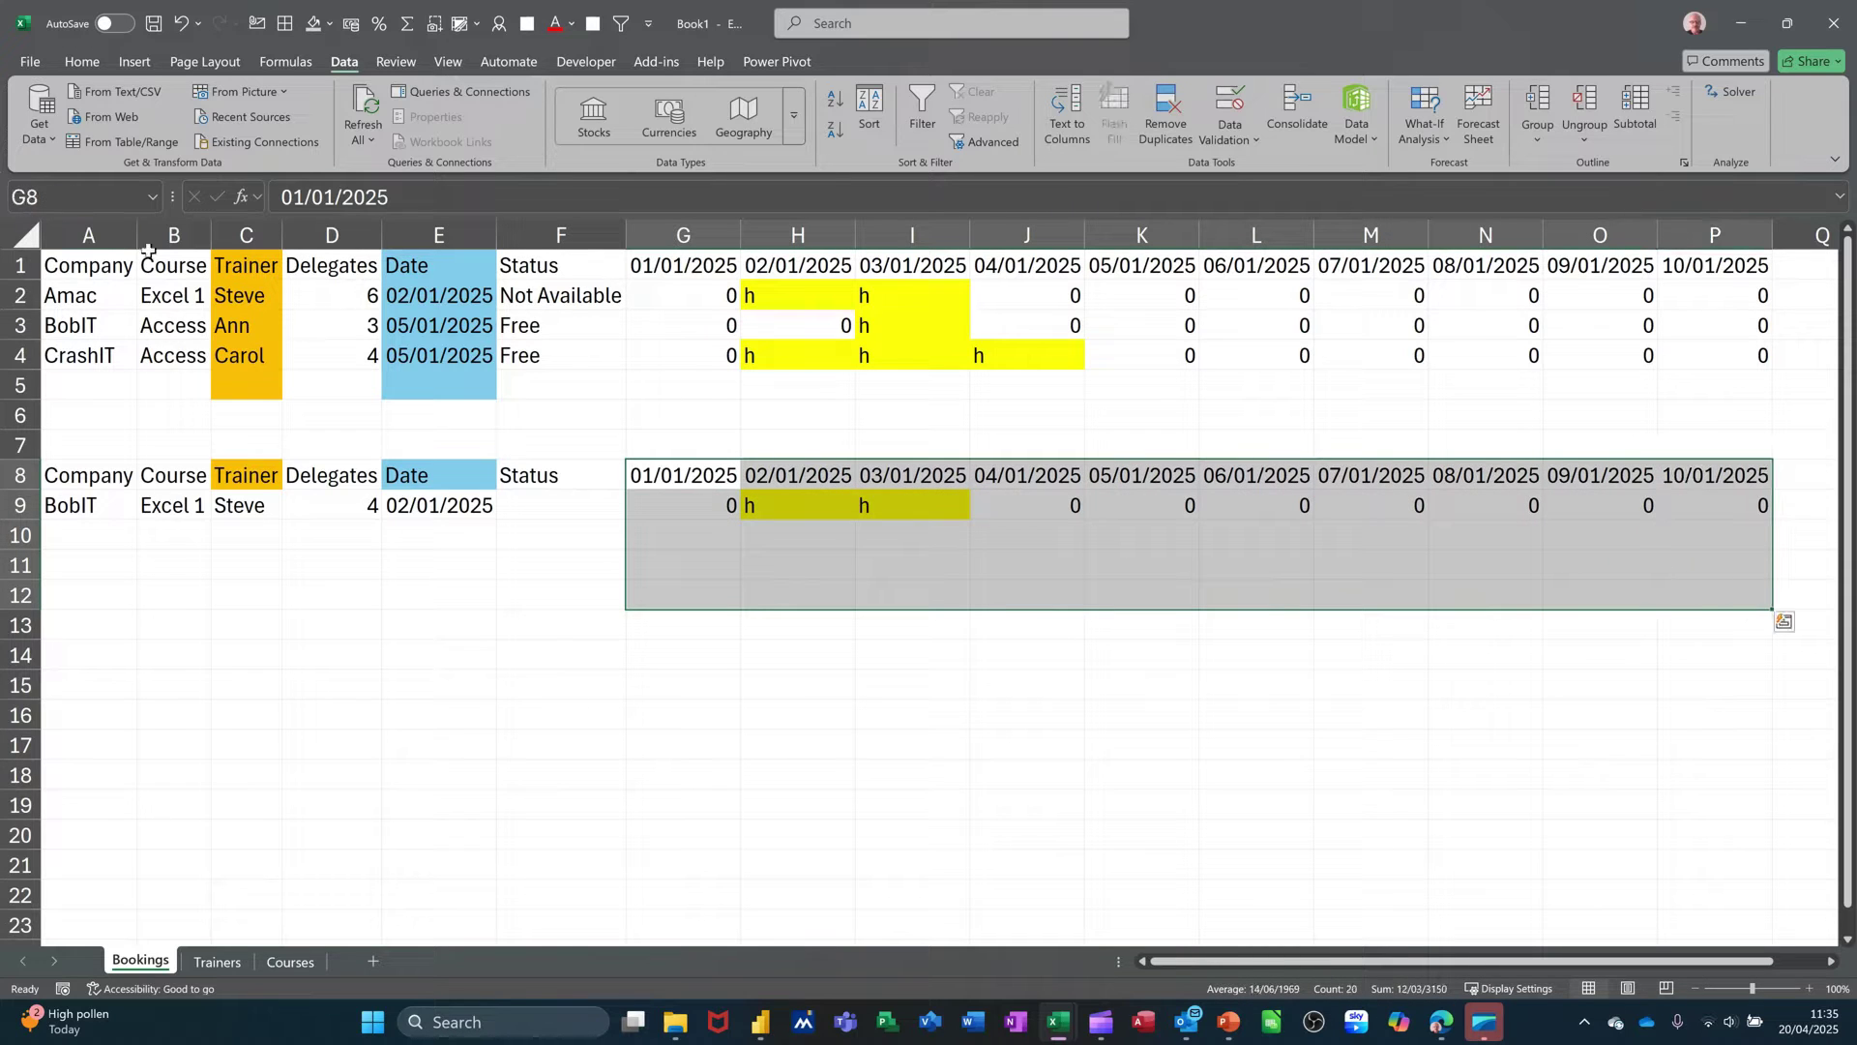
left_click(58, 198)
type("data1")
key("Return")
Step: Enter the formula =HLOOKUP(E9,data1,2,0) in Status cell F9 to look up the booking date
left_click(551, 507)
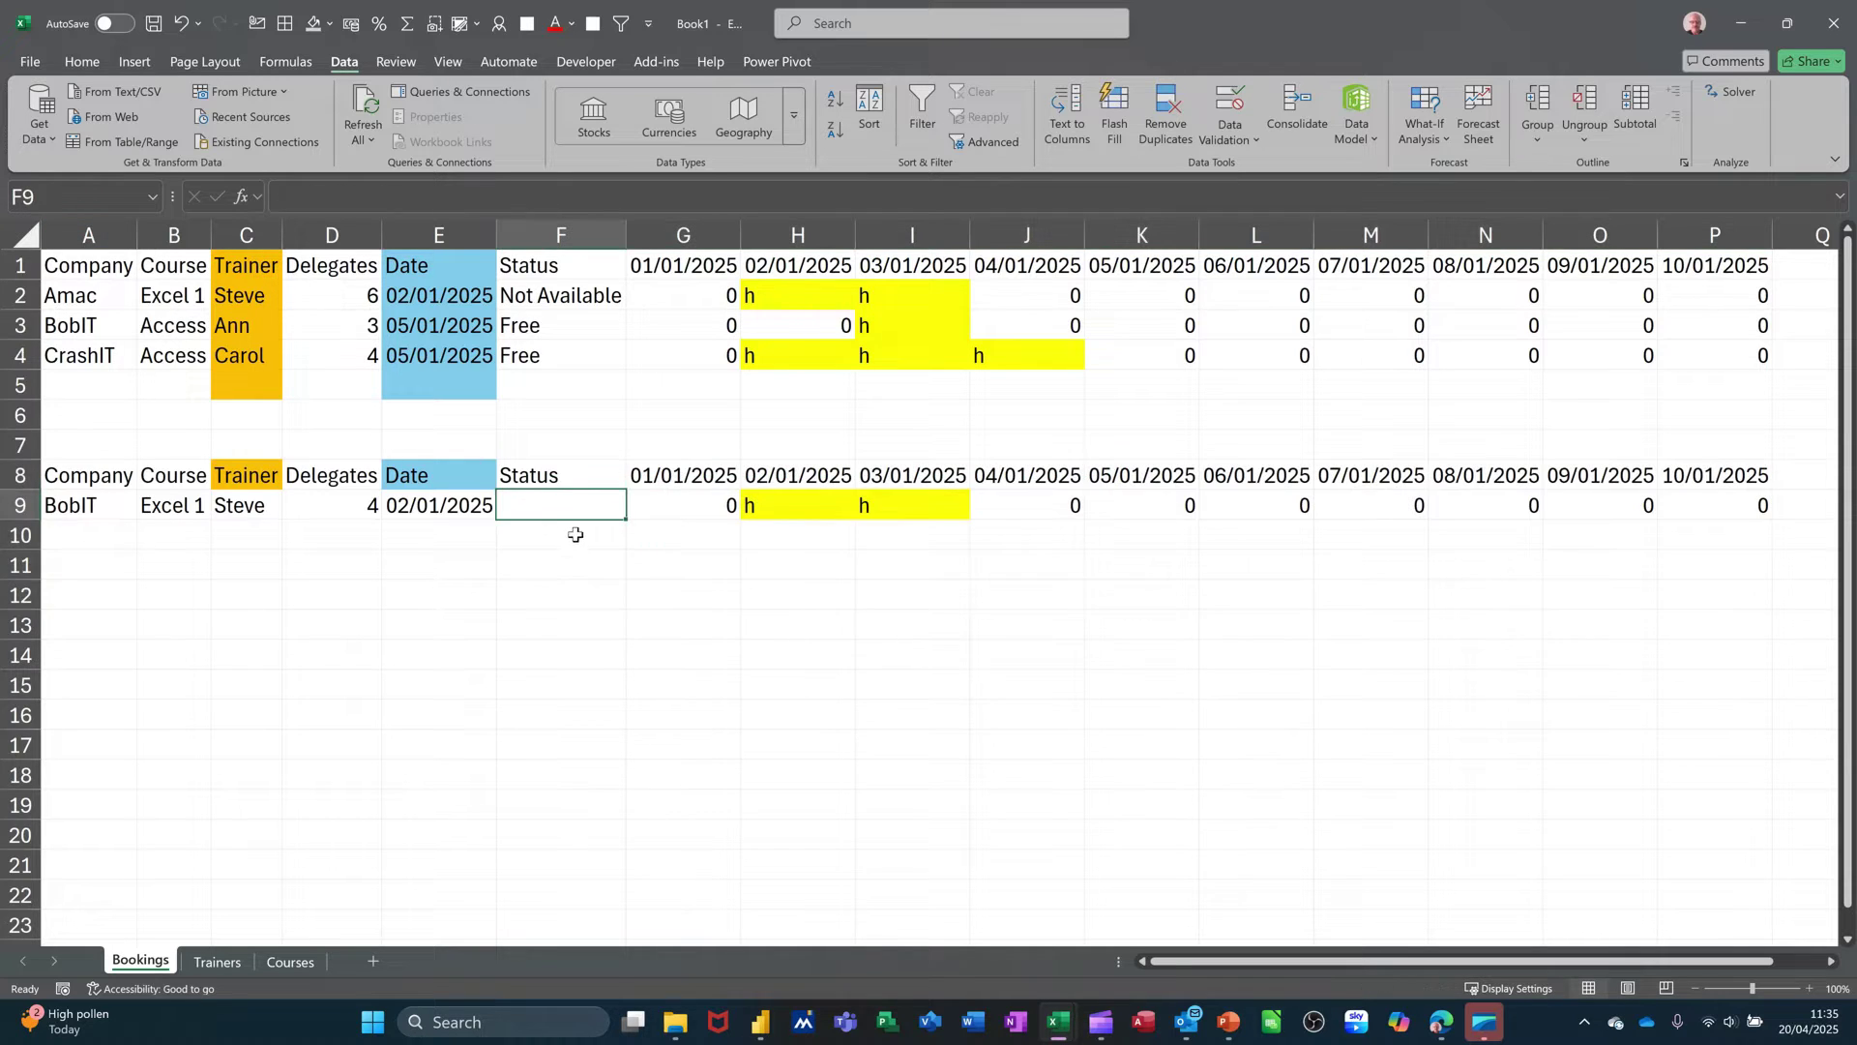
type("=")
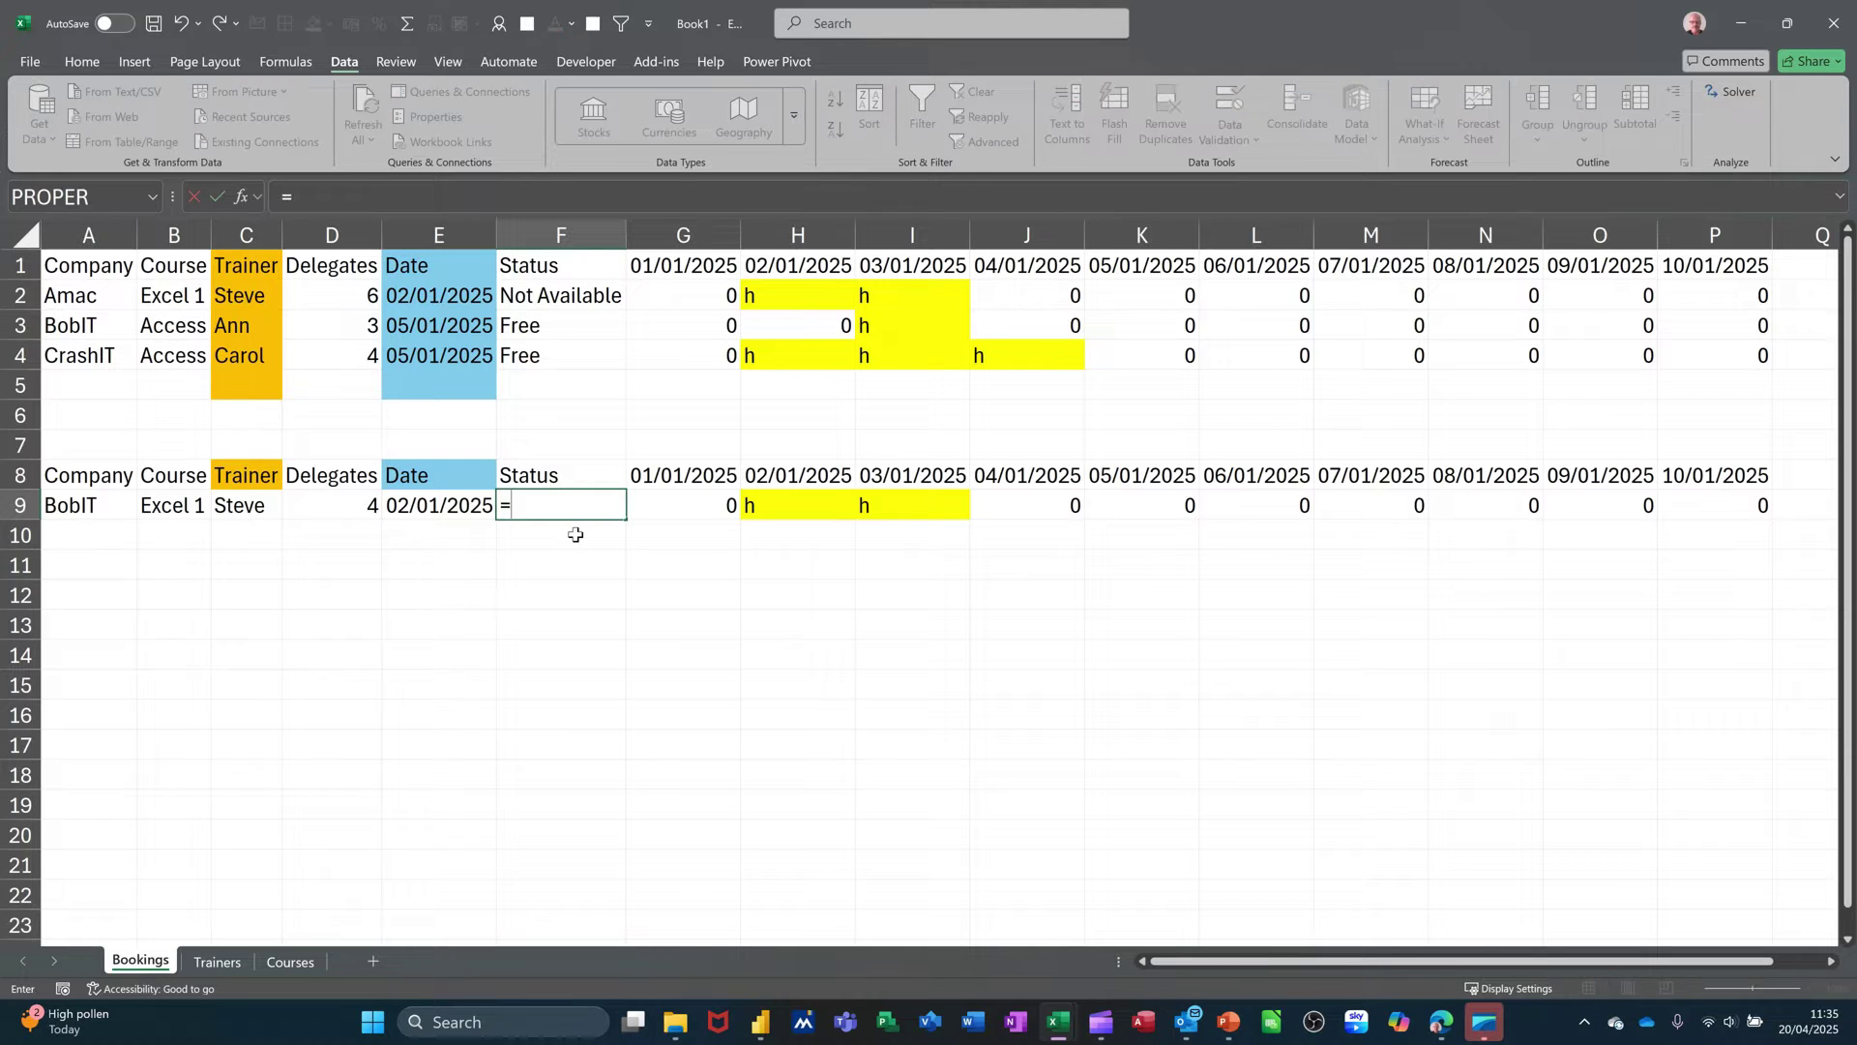
type("hl")
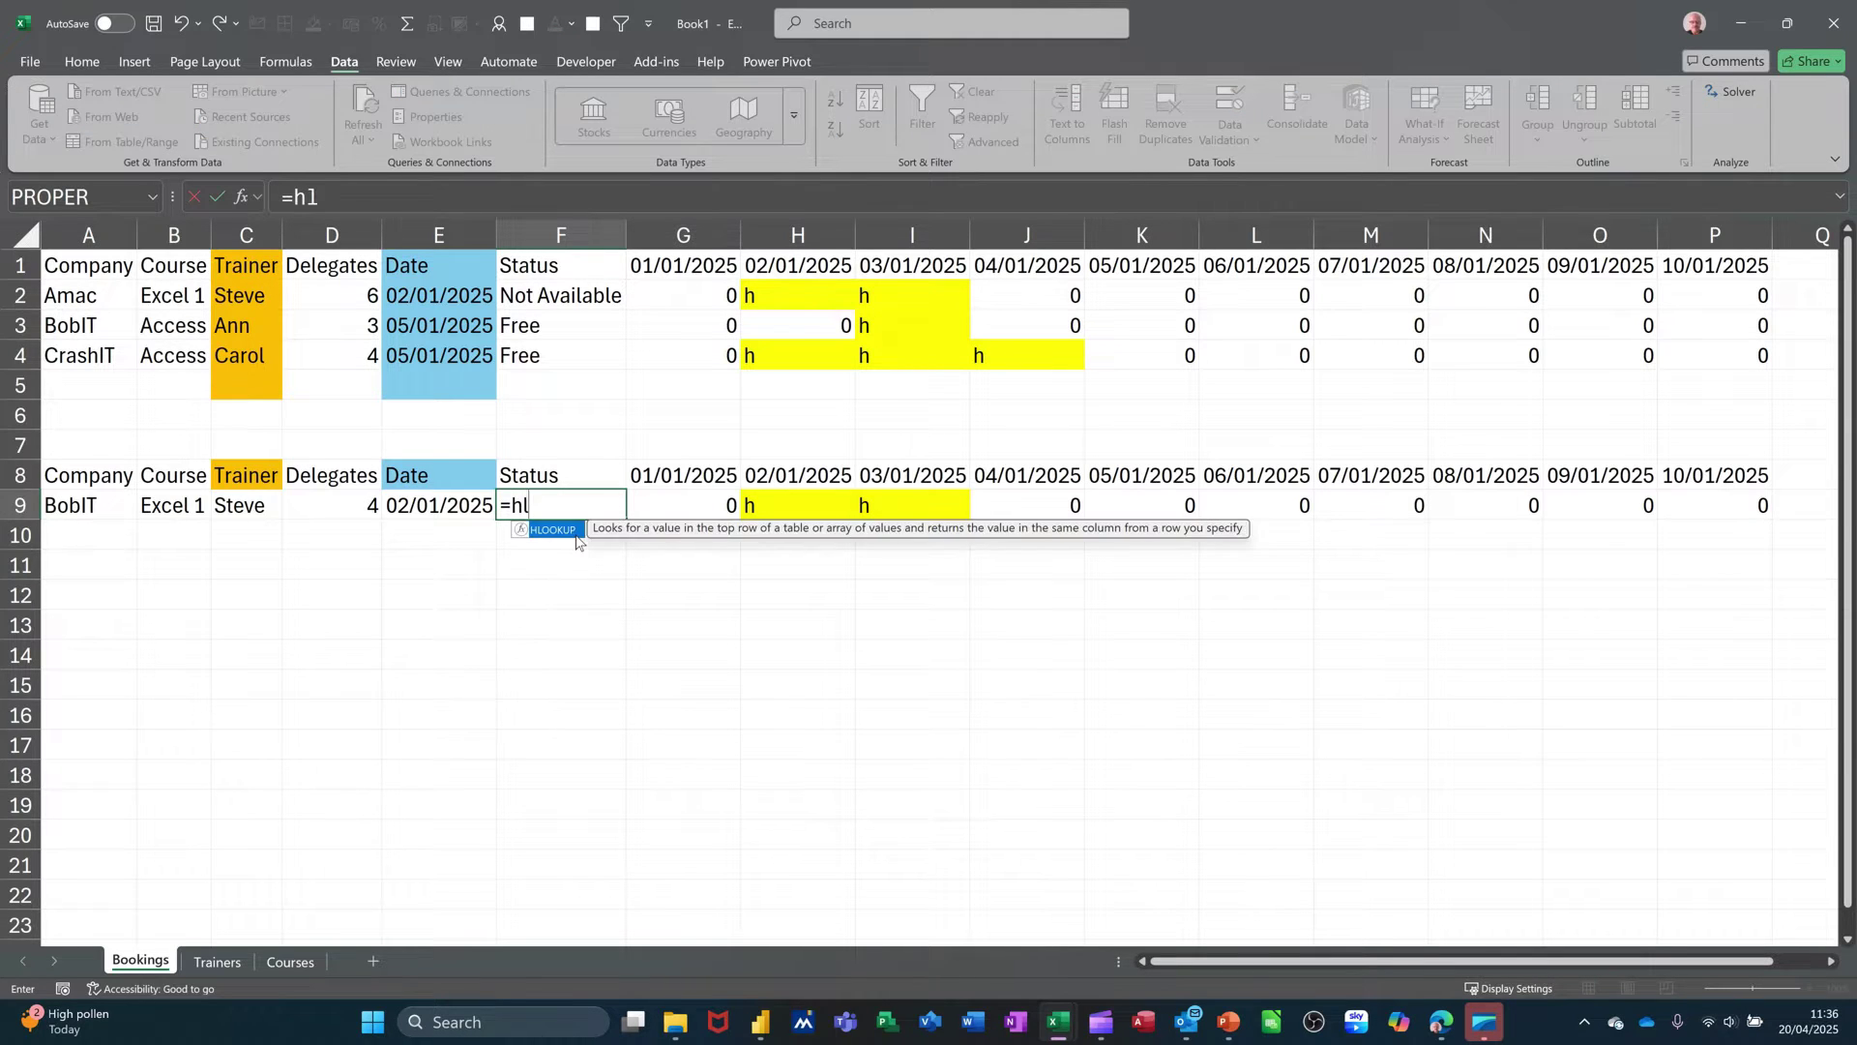
key("Tab")
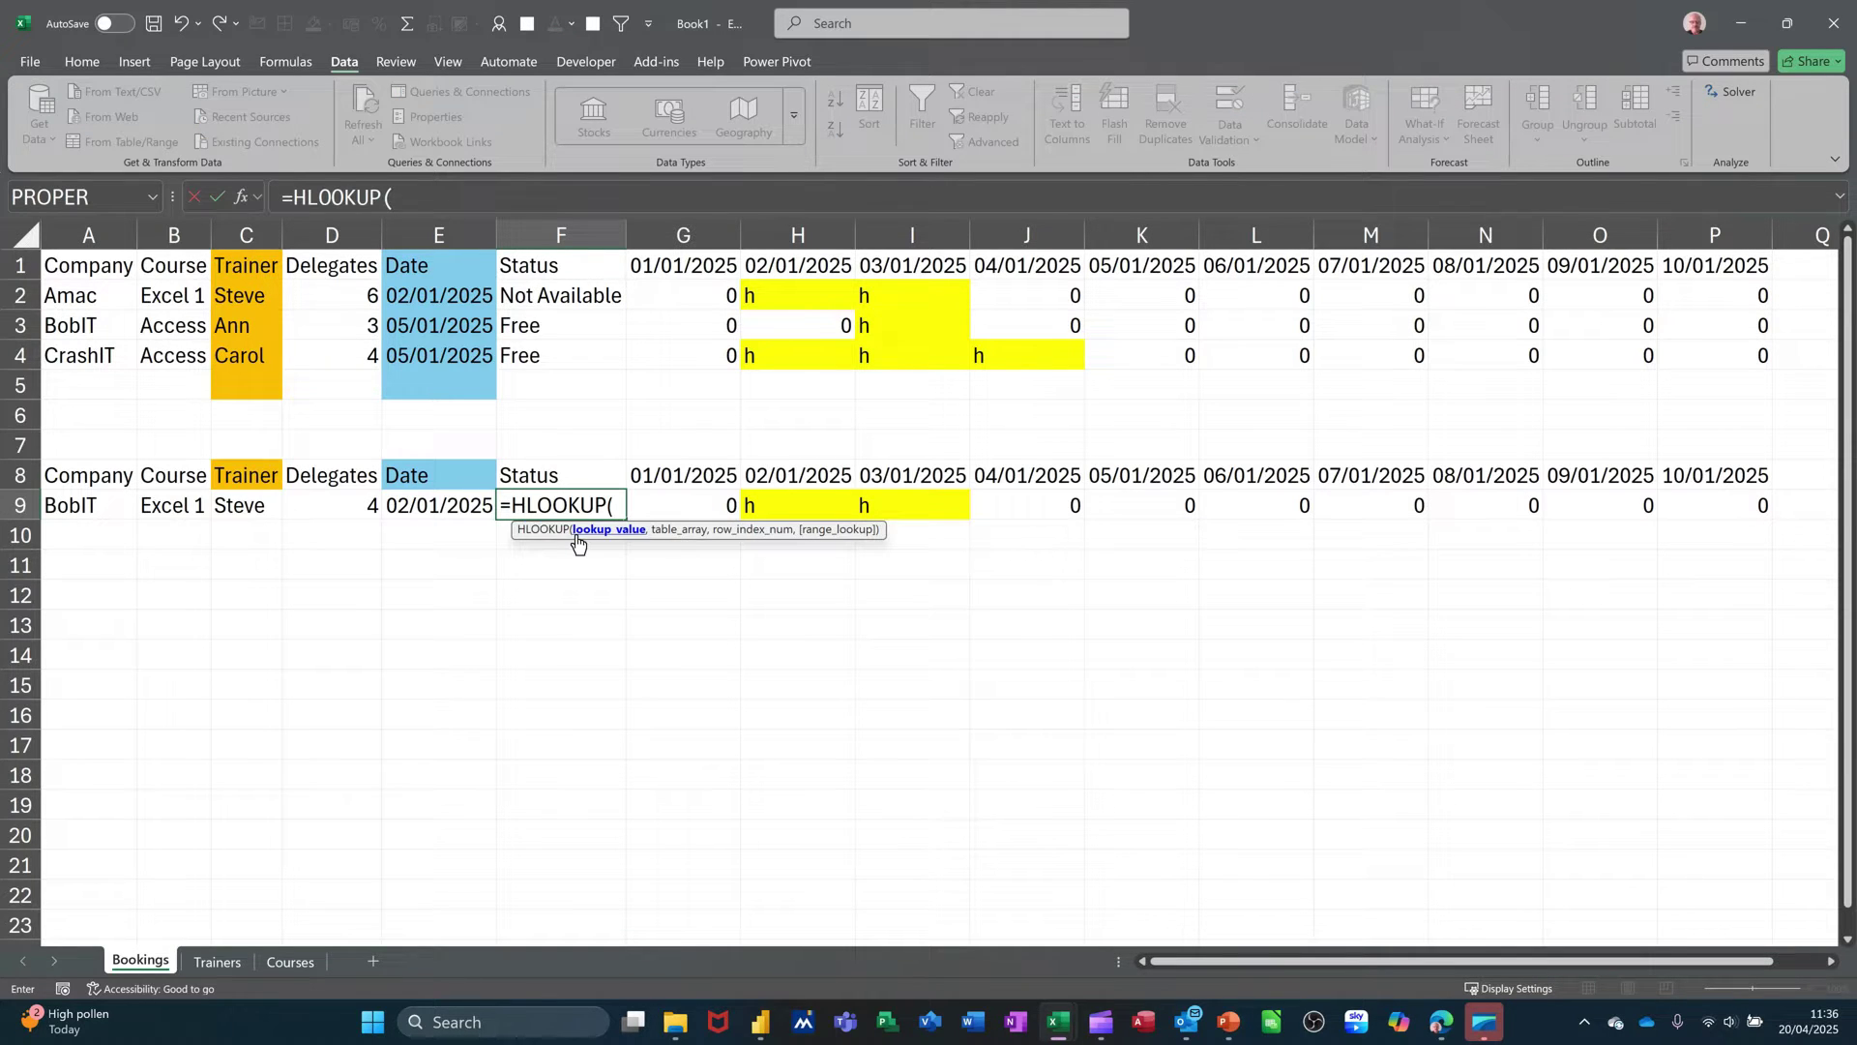
left_click(419, 504)
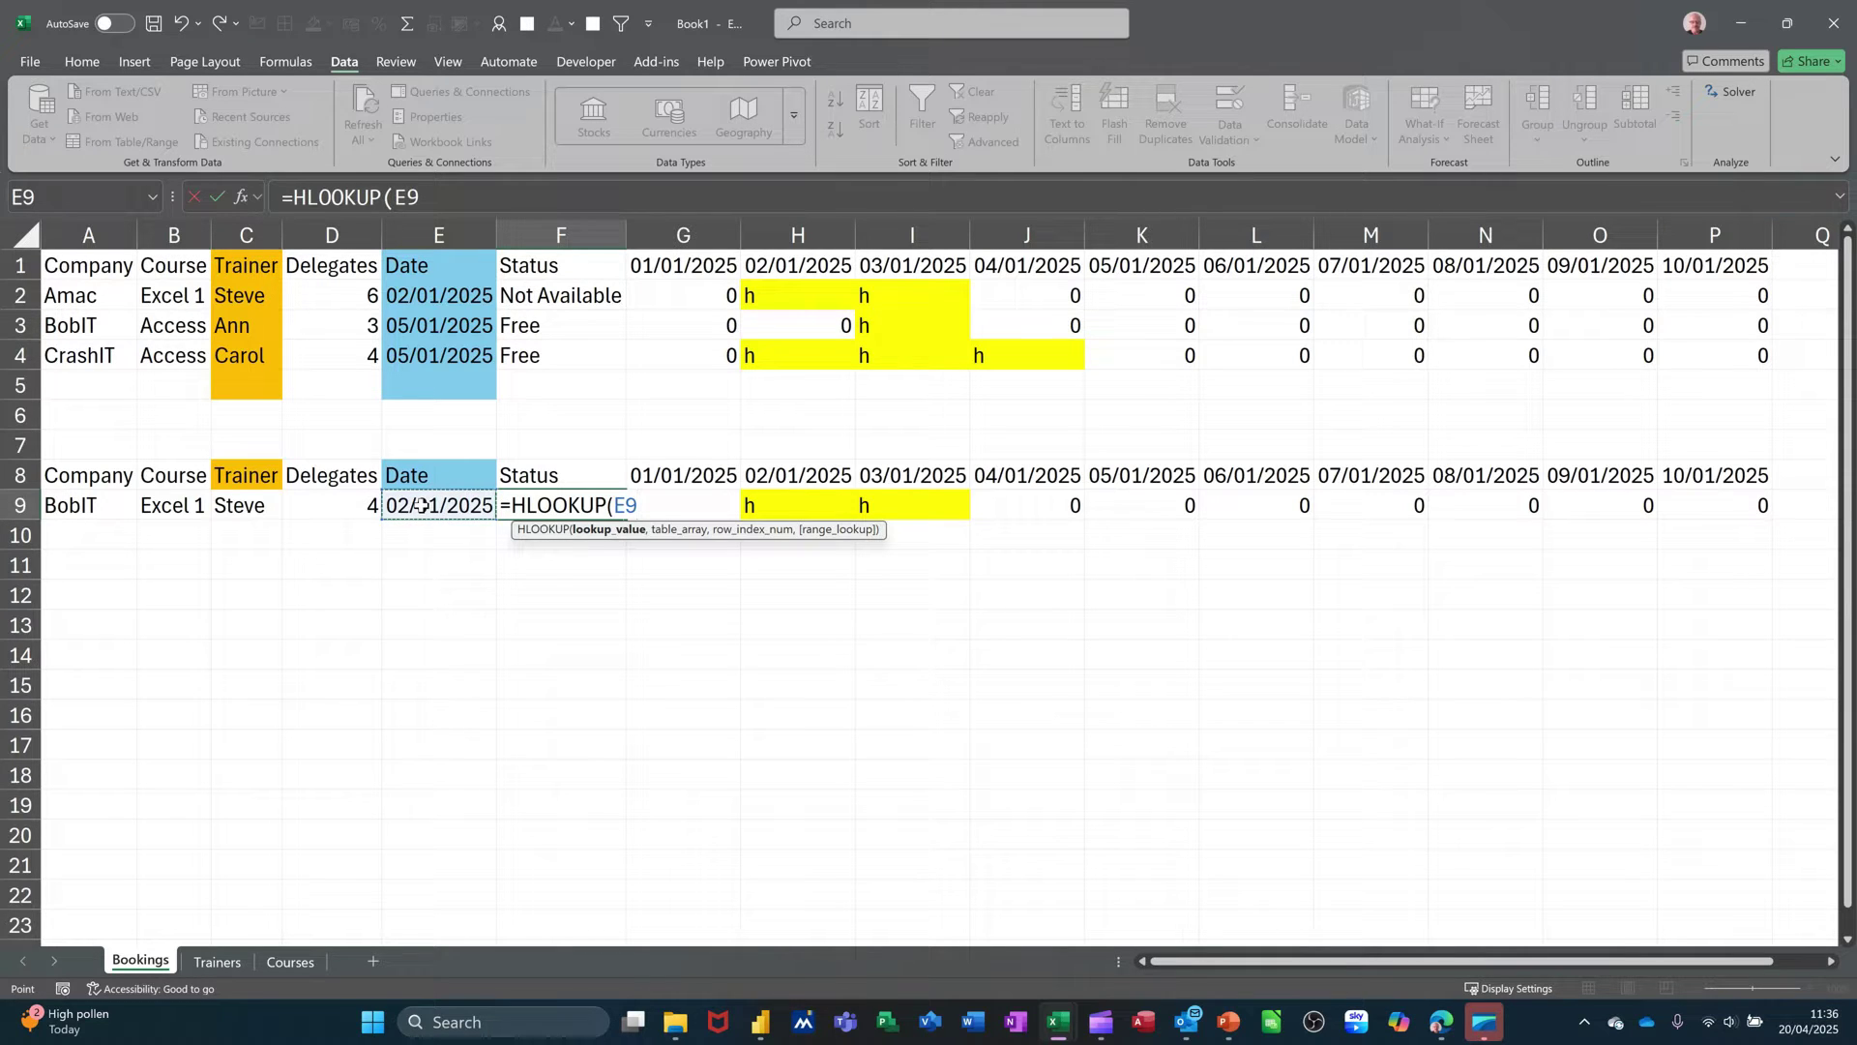
type(",d")
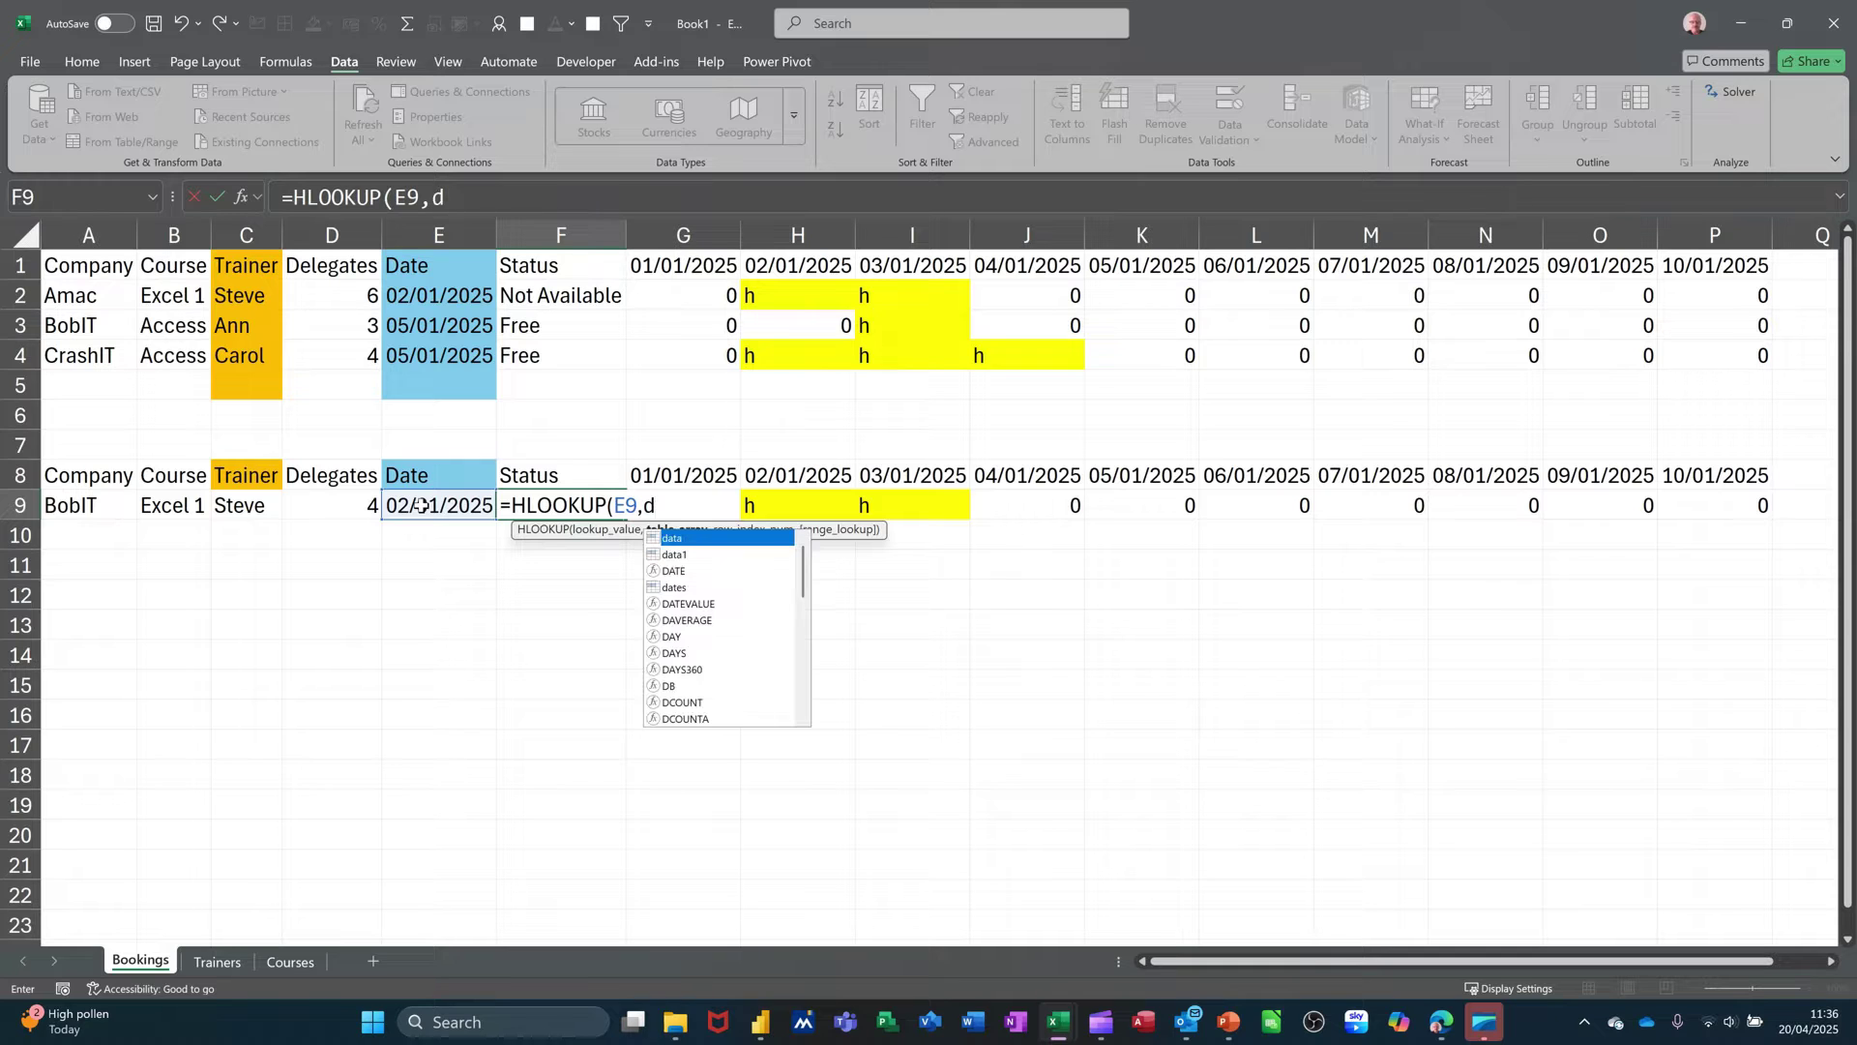
type("ata1")
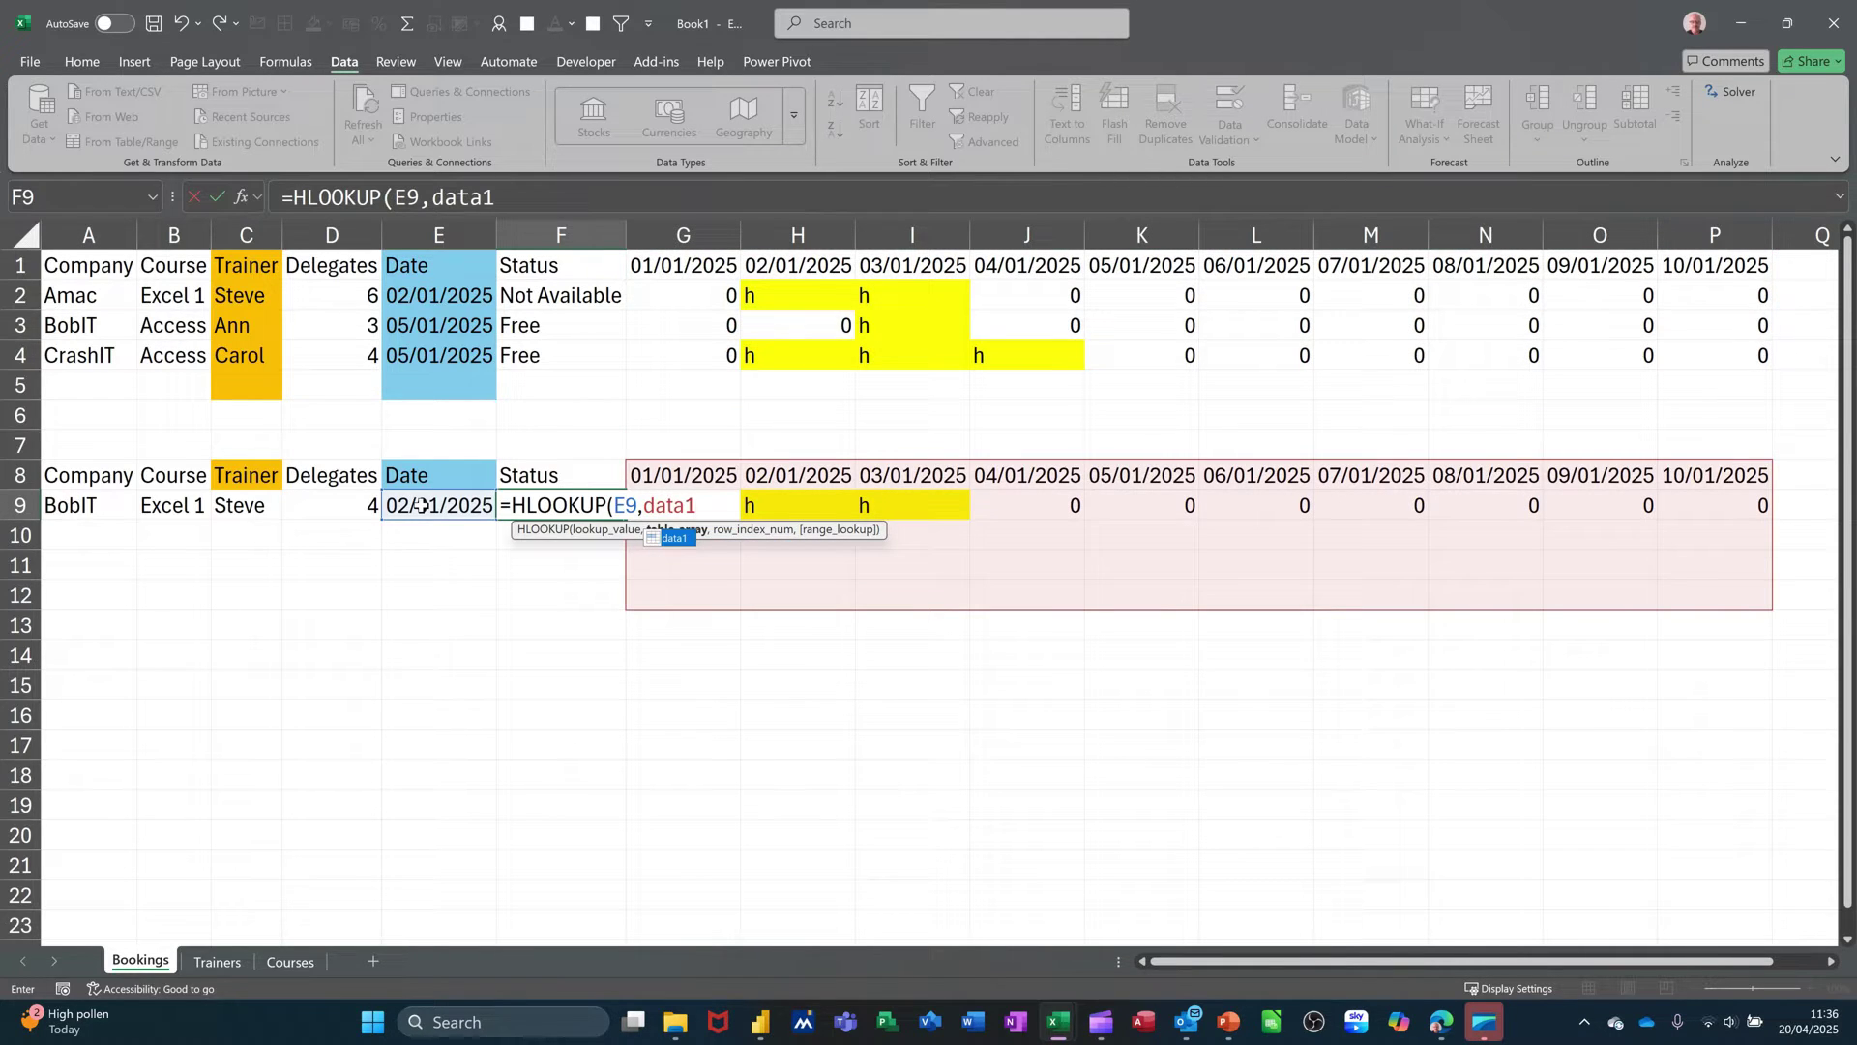
type(",")
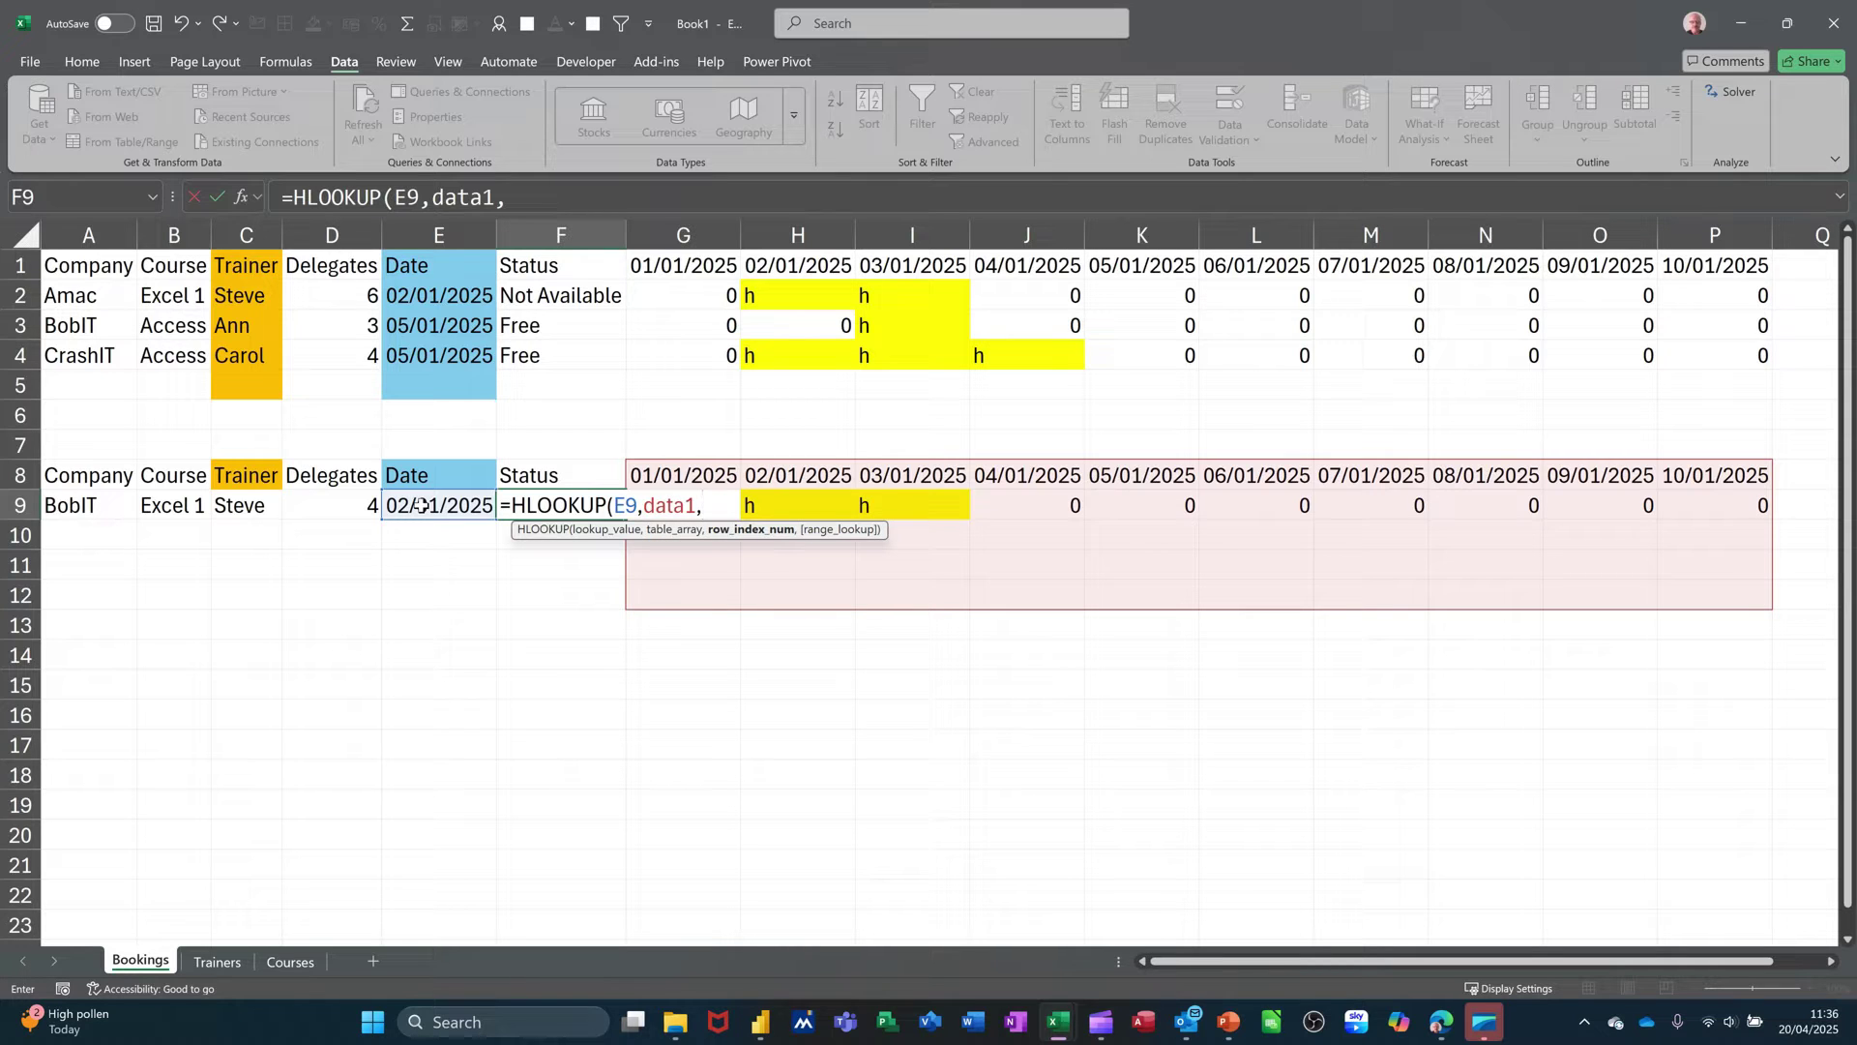
type("2,")
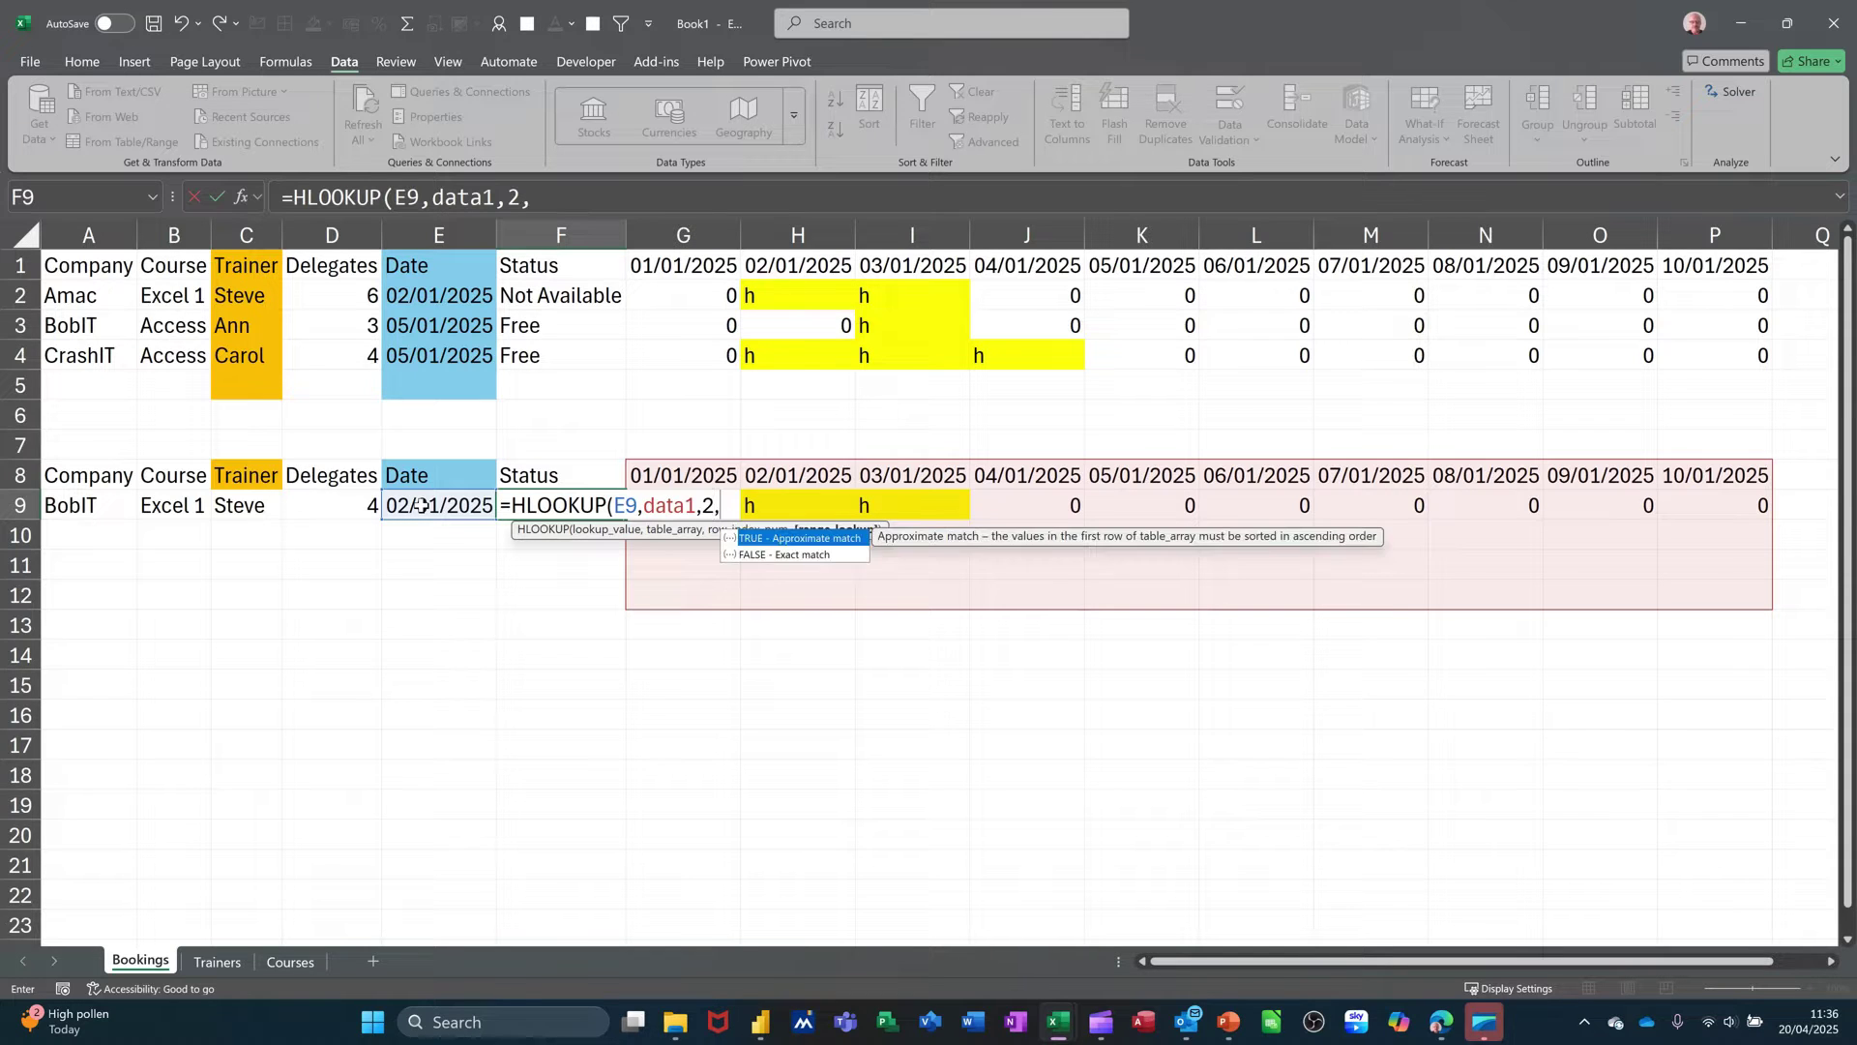
type("0)")
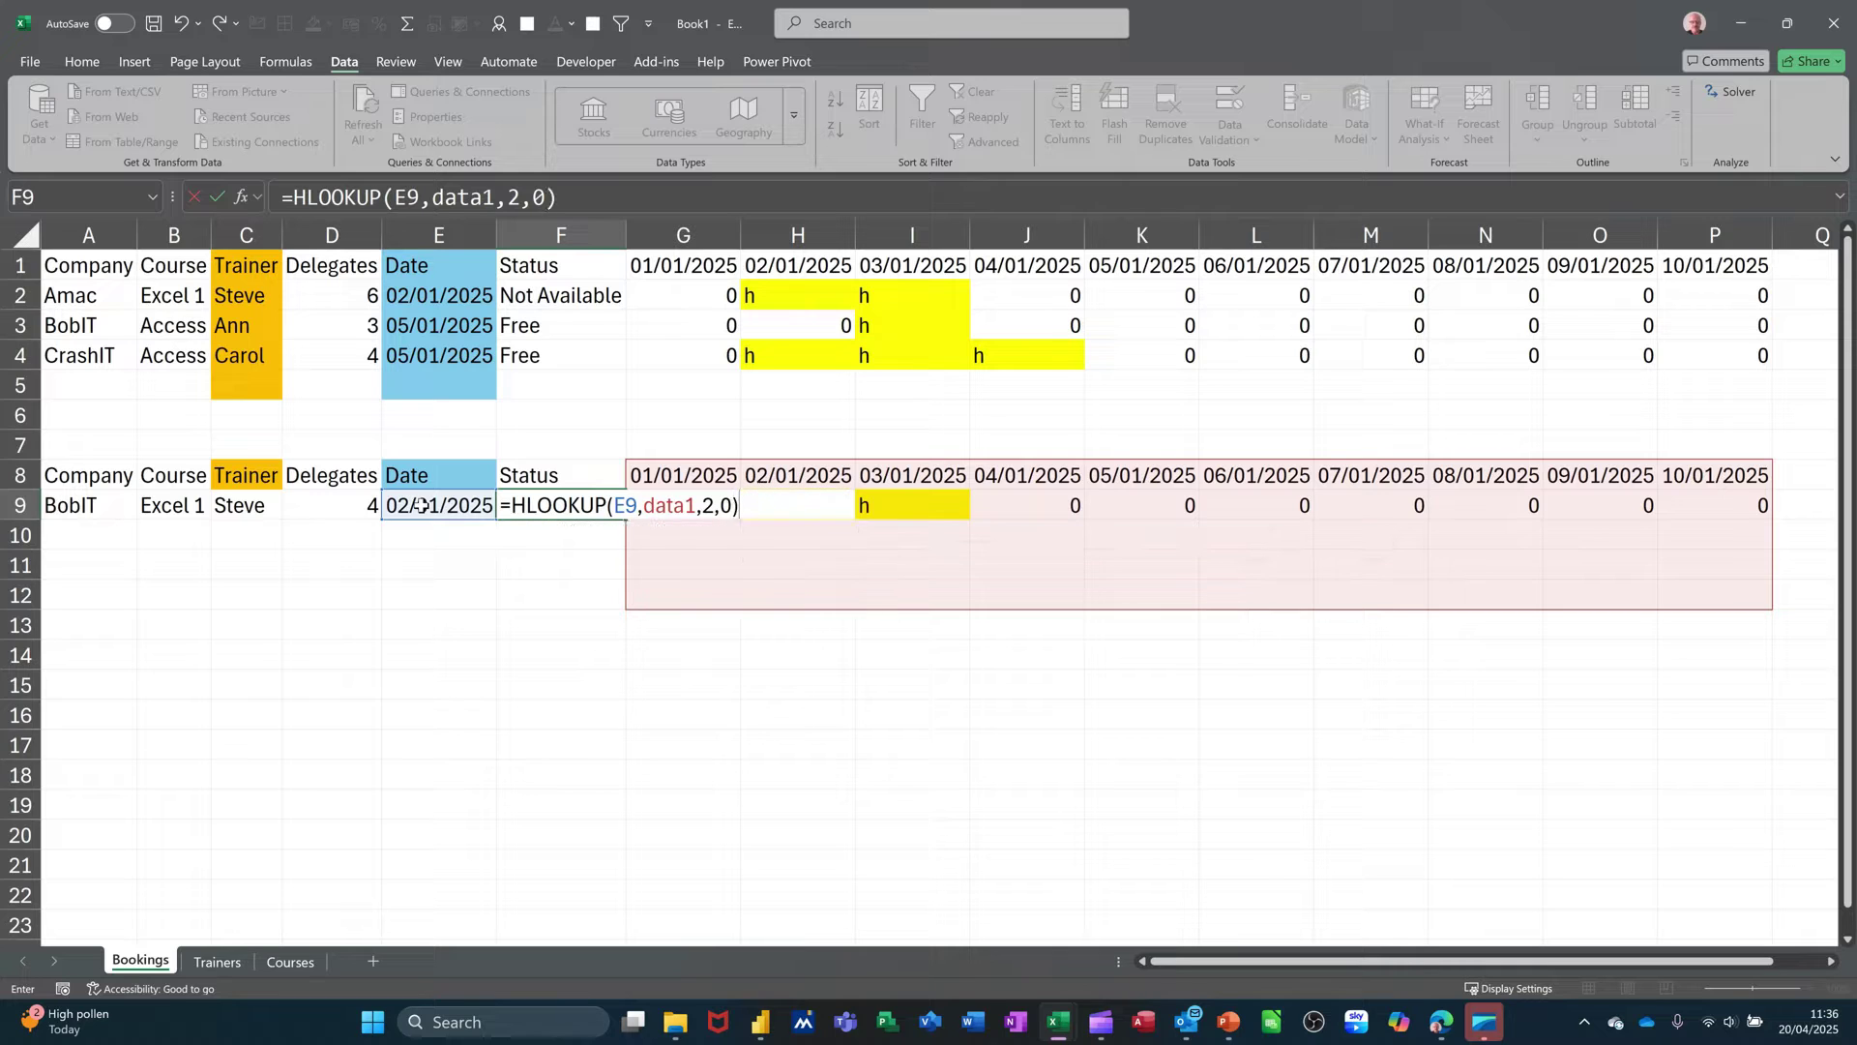
left_click(216, 197)
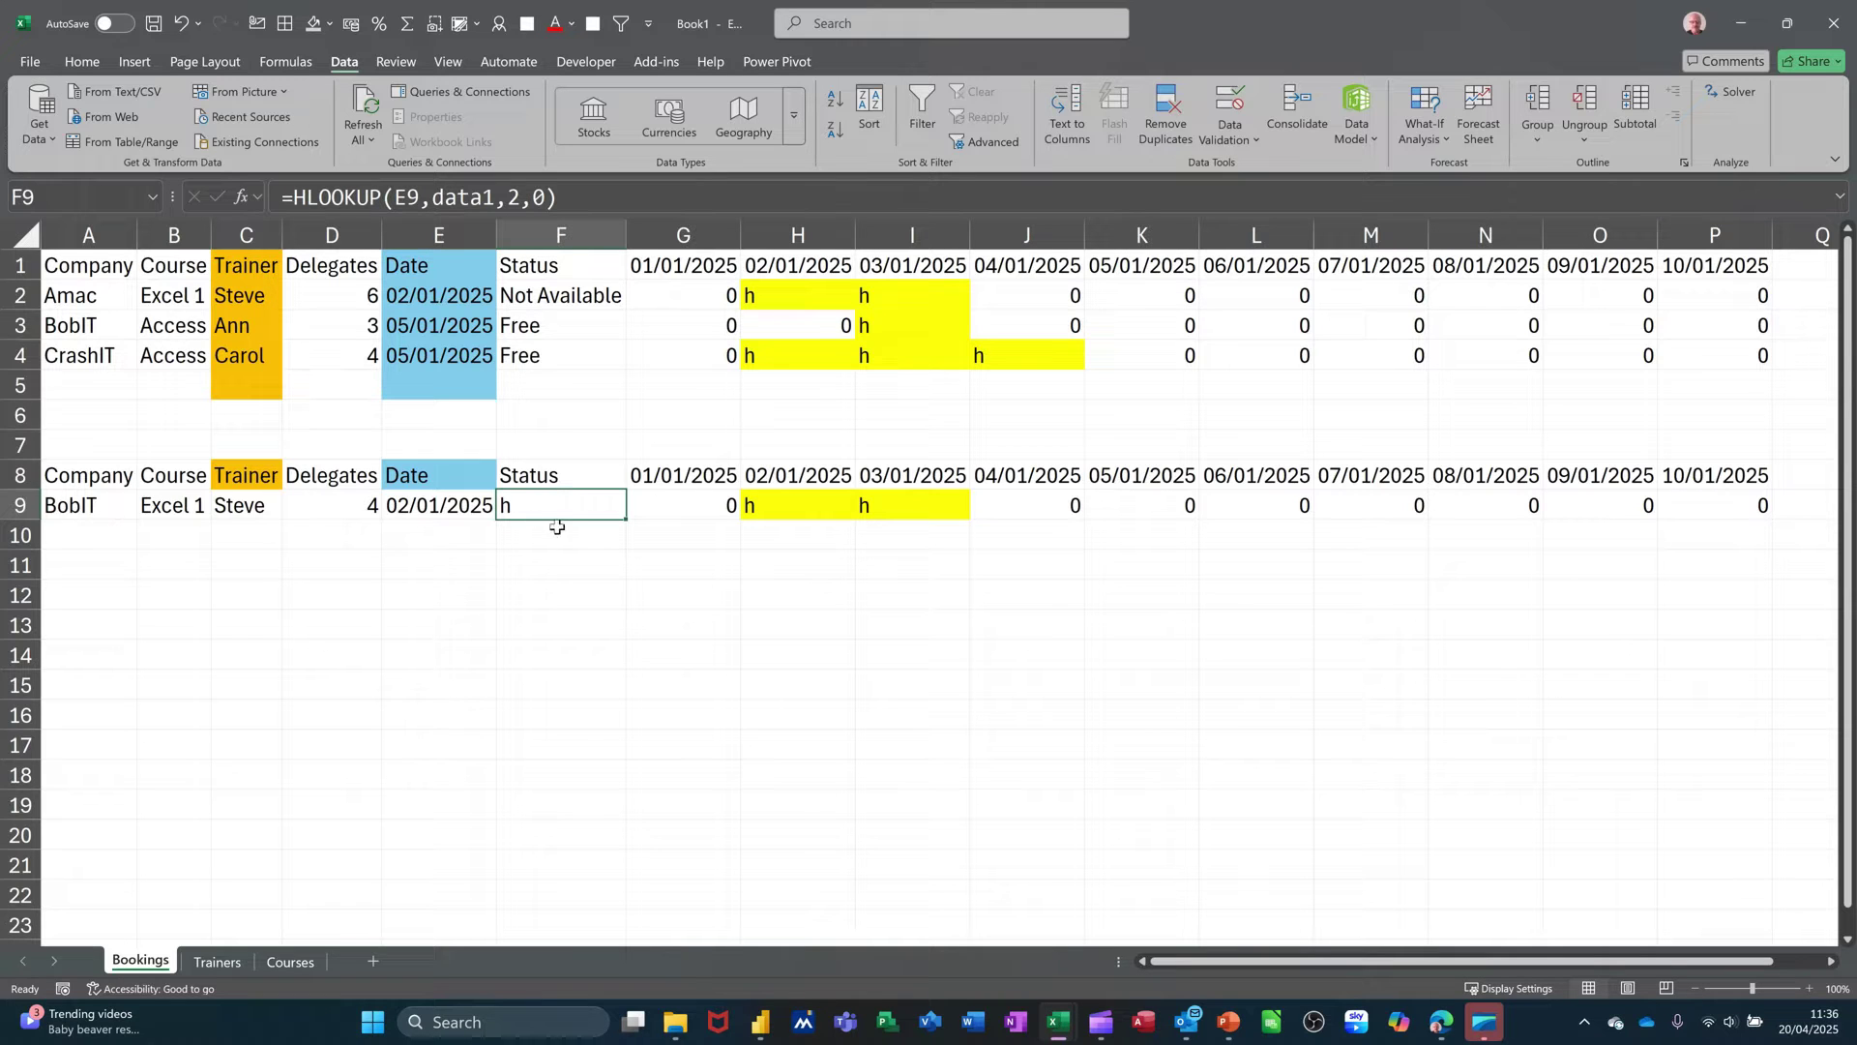
Step: Copy the formatting of G2 onto Status cell F9 with the Format Painter
left_click(774, 355)
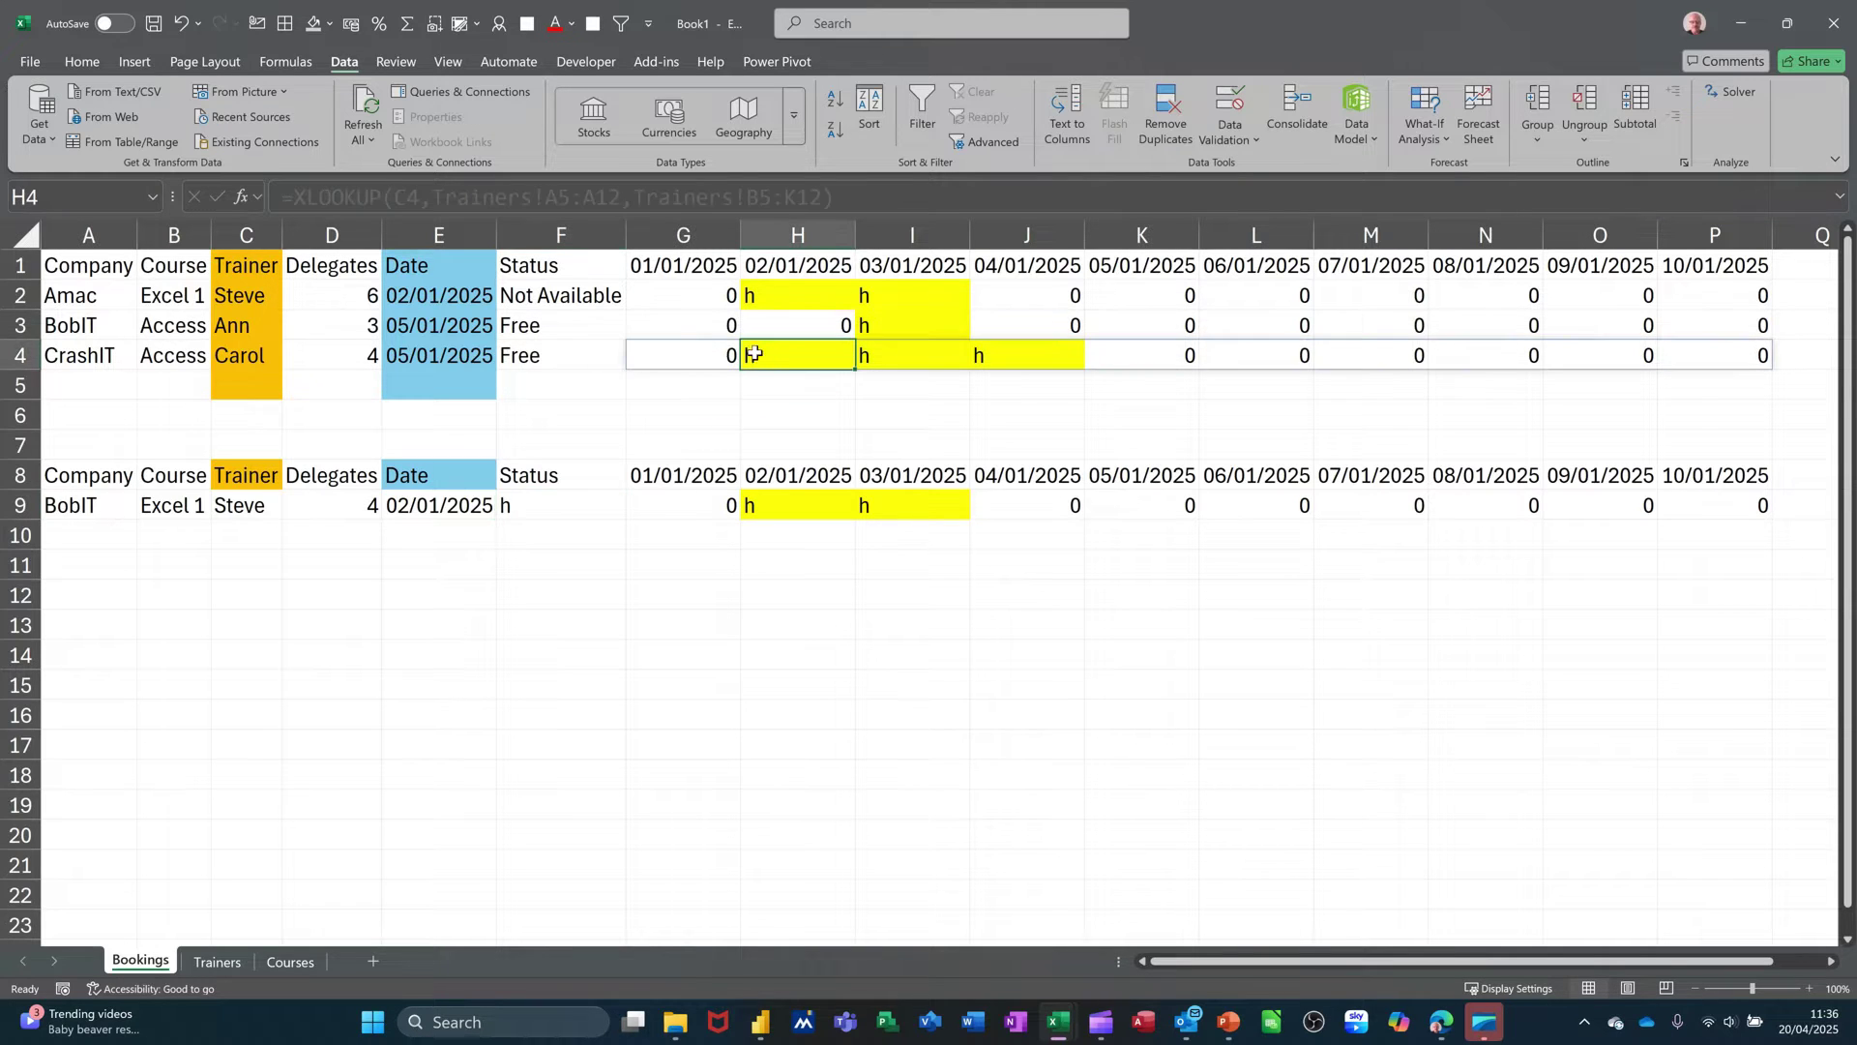
left_click(684, 354)
left_click(684, 304)
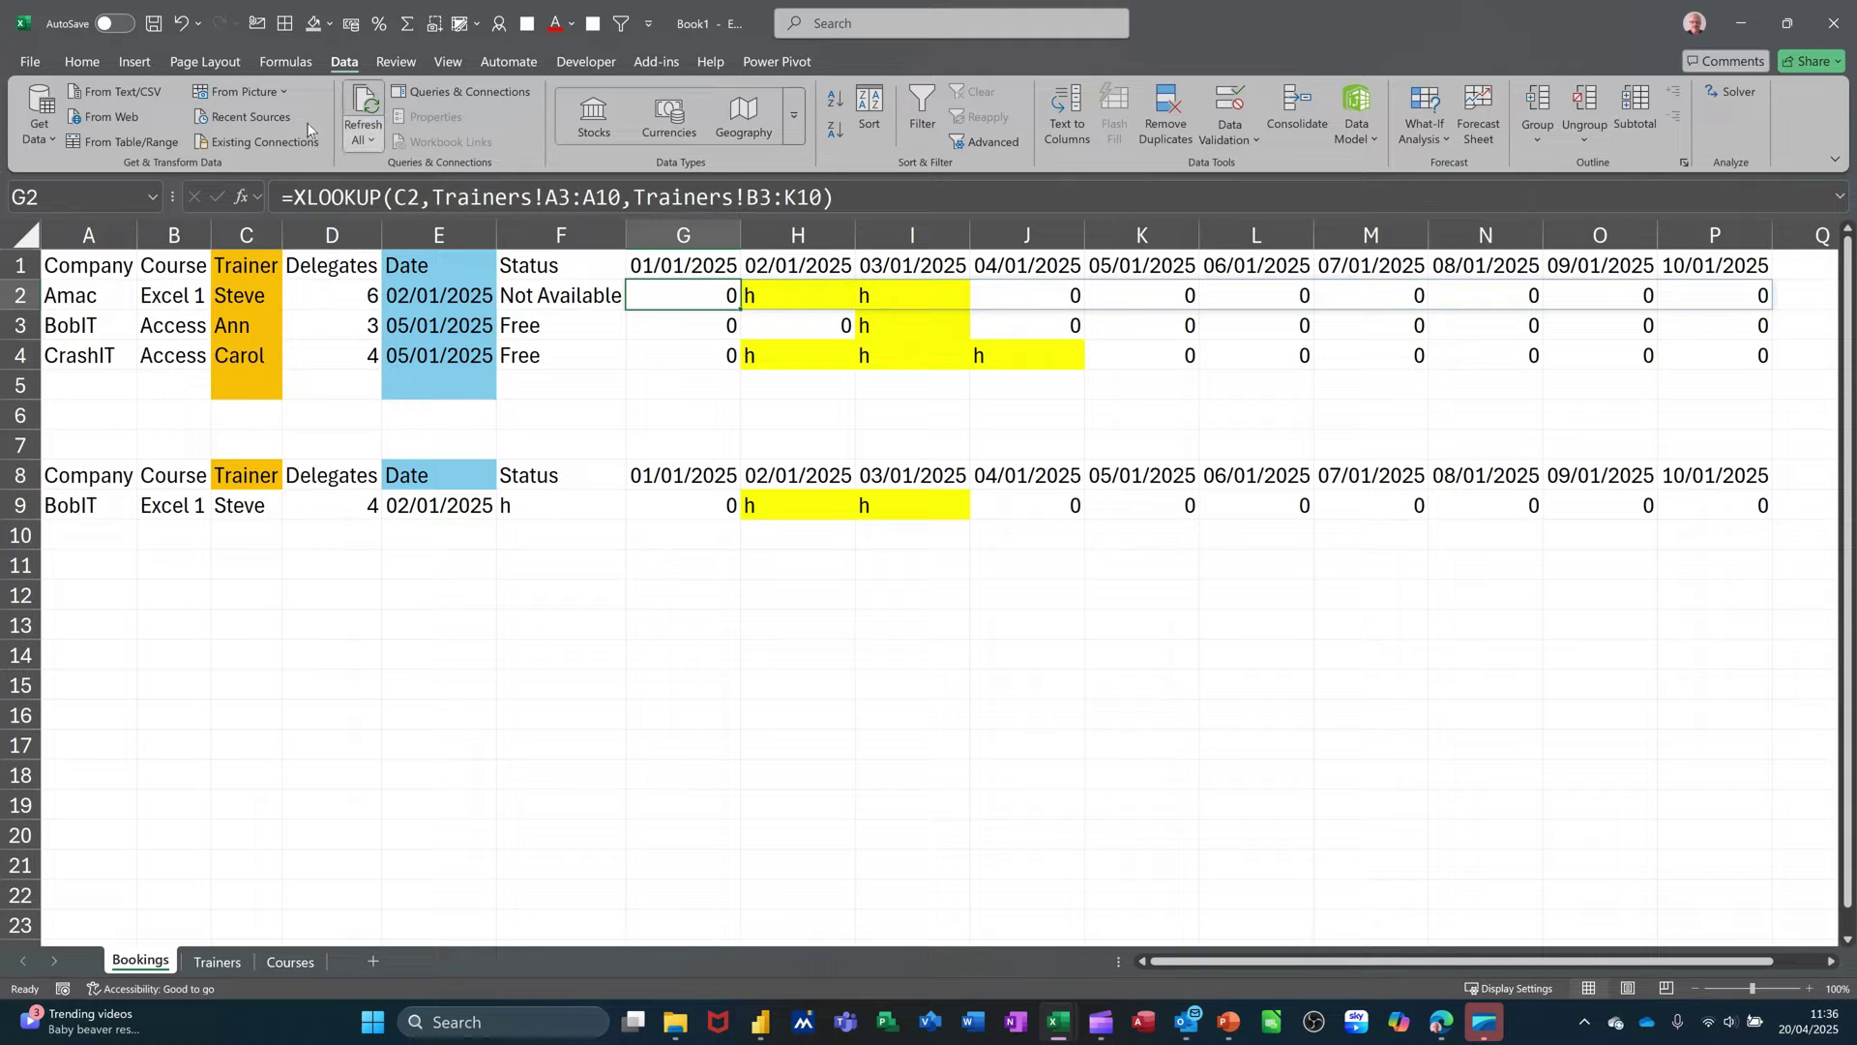
left_click(78, 62)
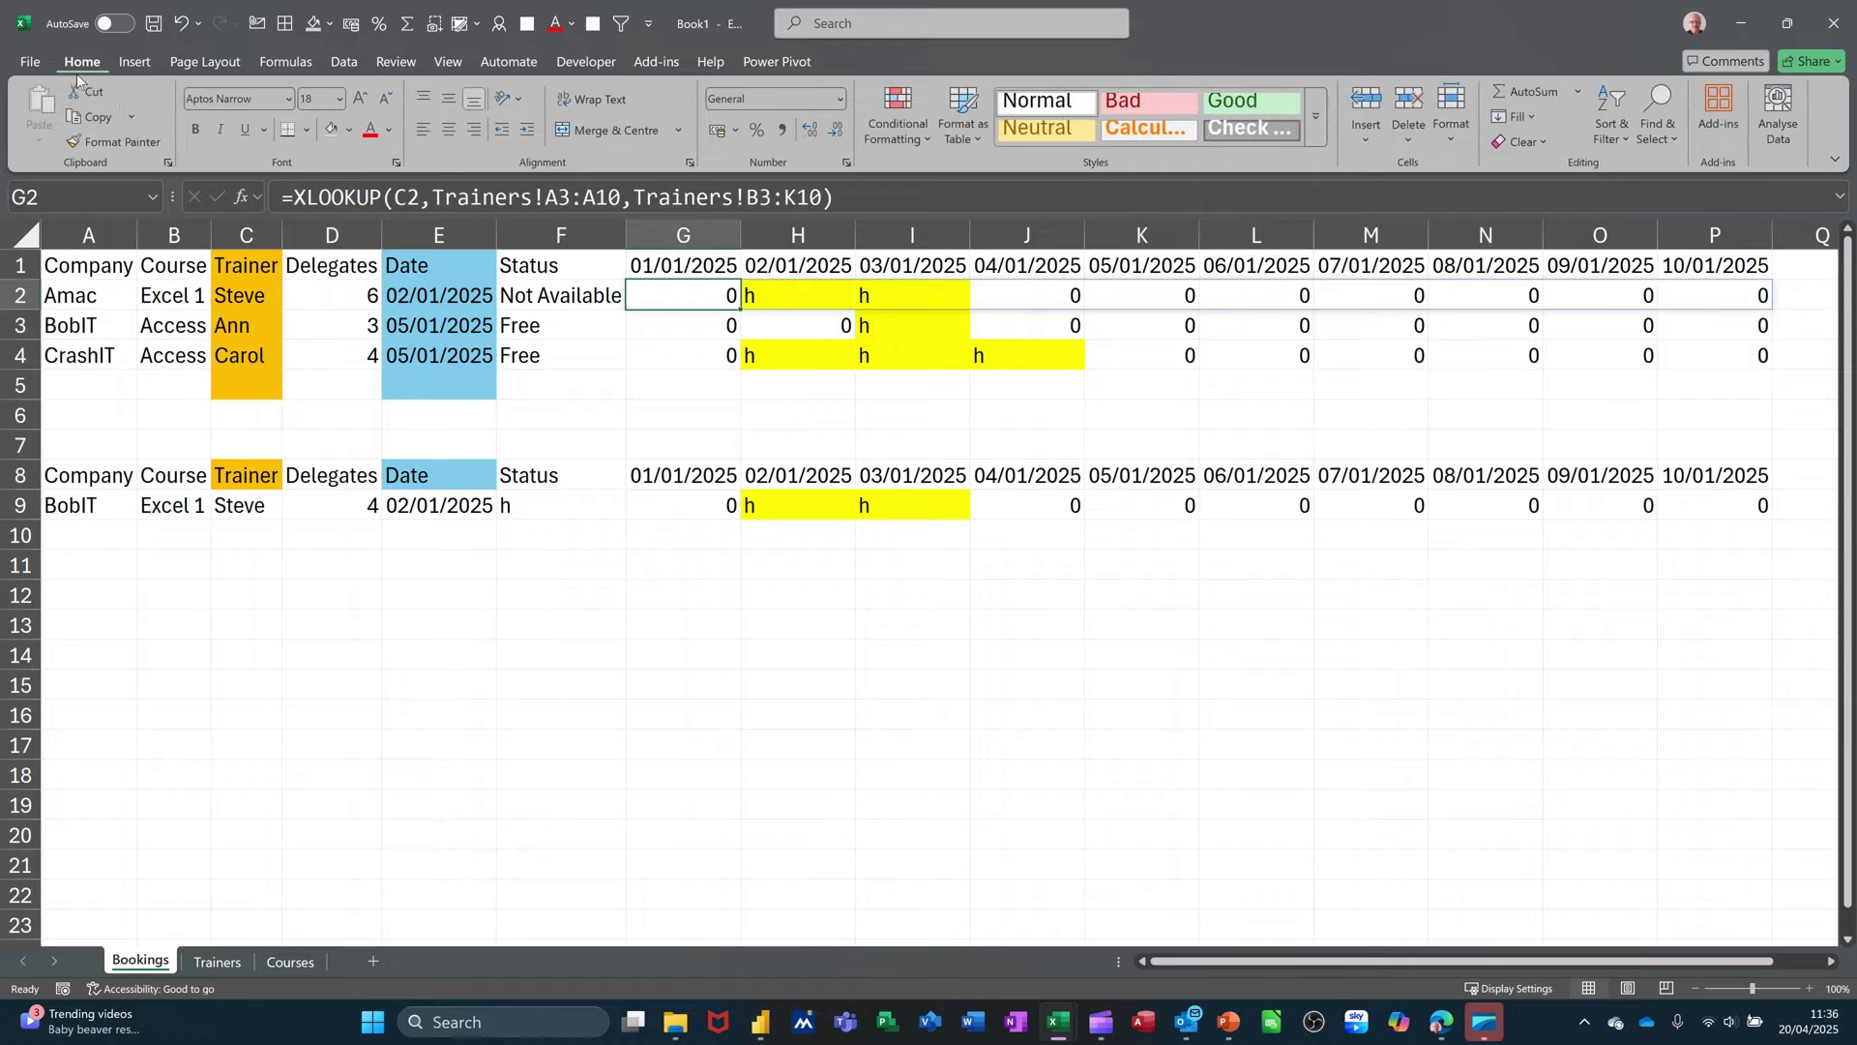
left_click(73, 145)
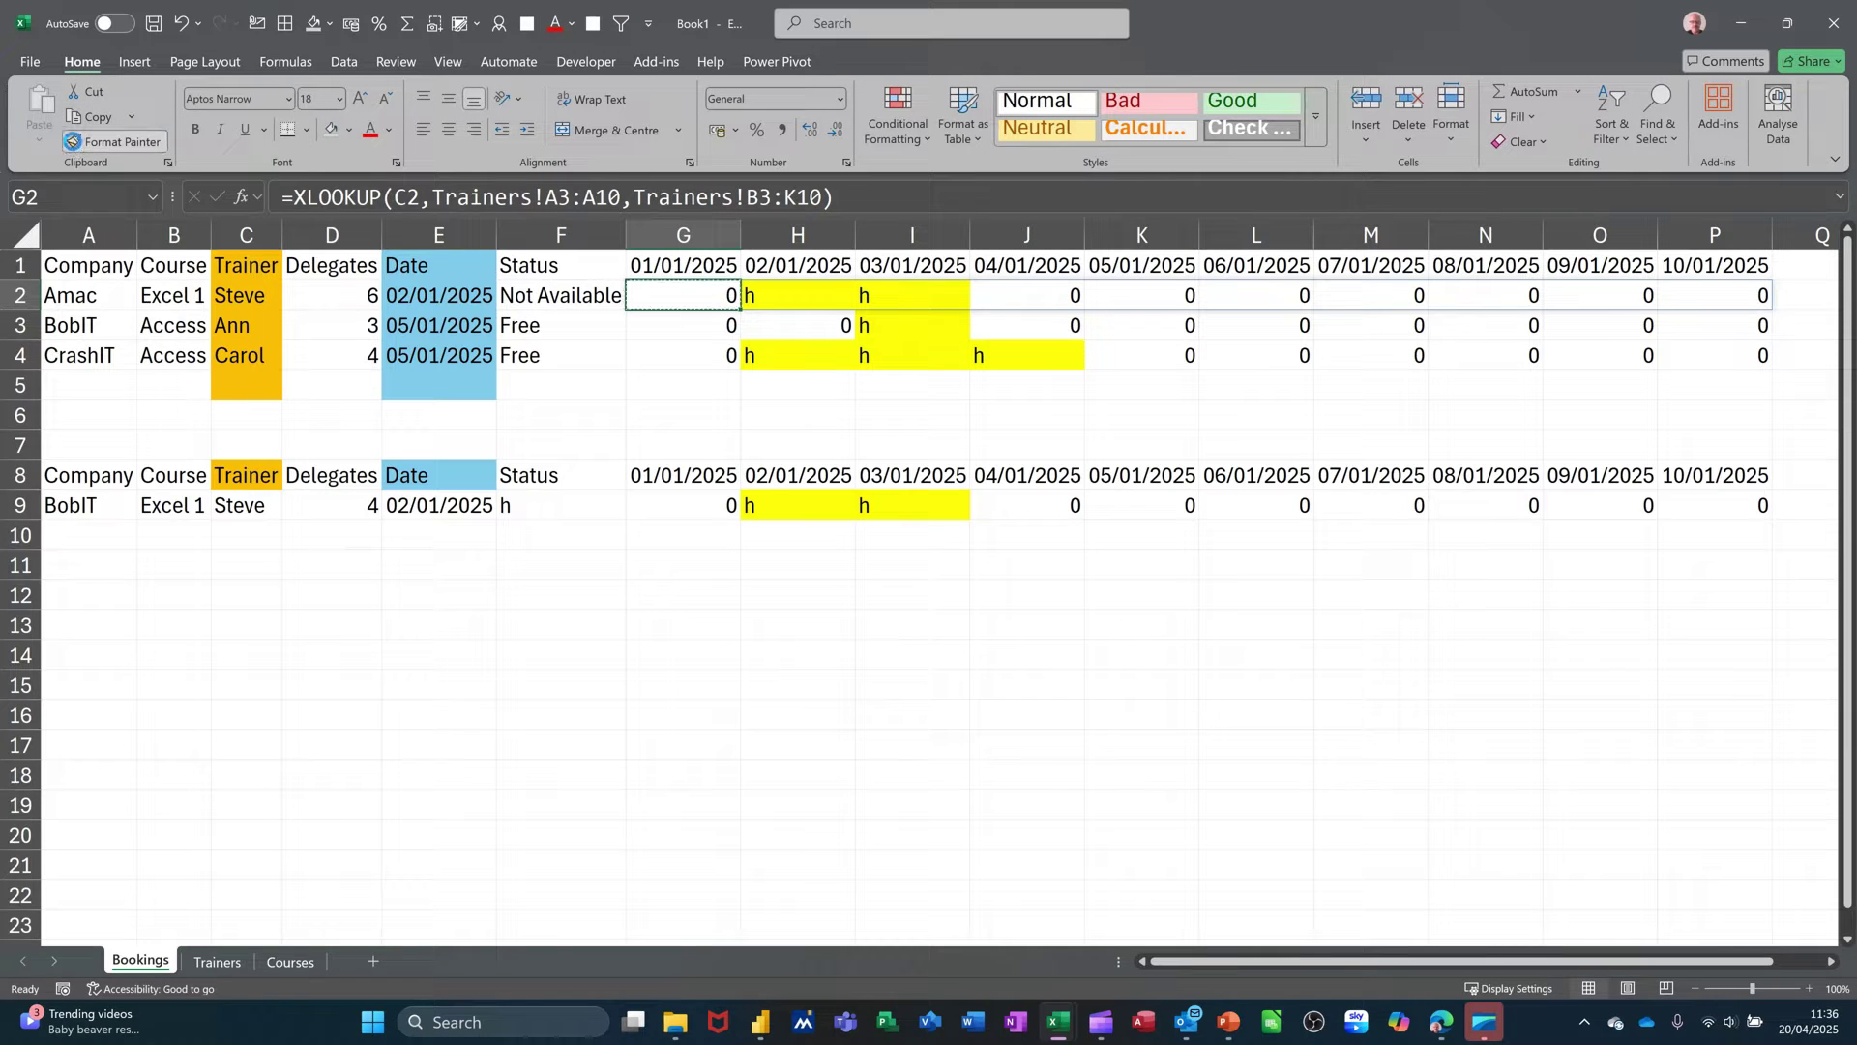
left_click(546, 505)
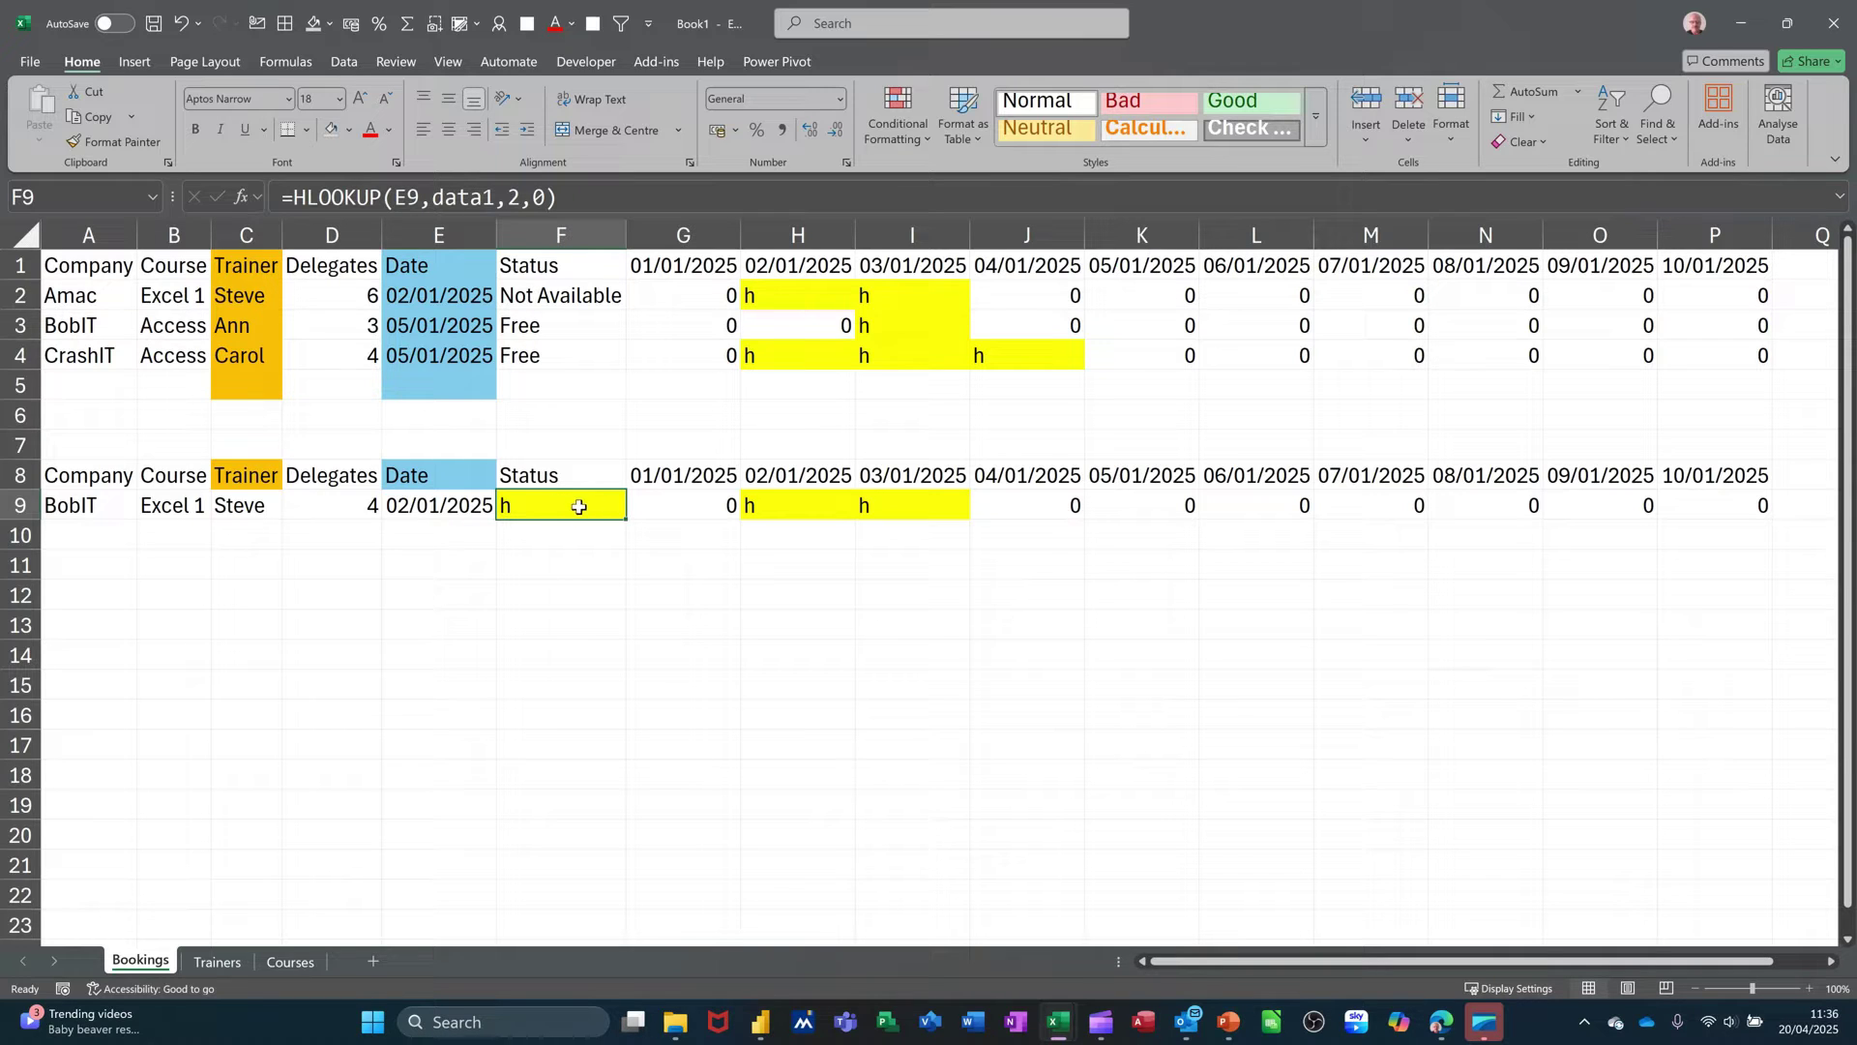
Step: Extend the F9 formula to =IF(HLOOKUP(E9,data1,2,0)="H","Not Available","Free"), following the pattern of the Status formula in F2
left_click(571, 296)
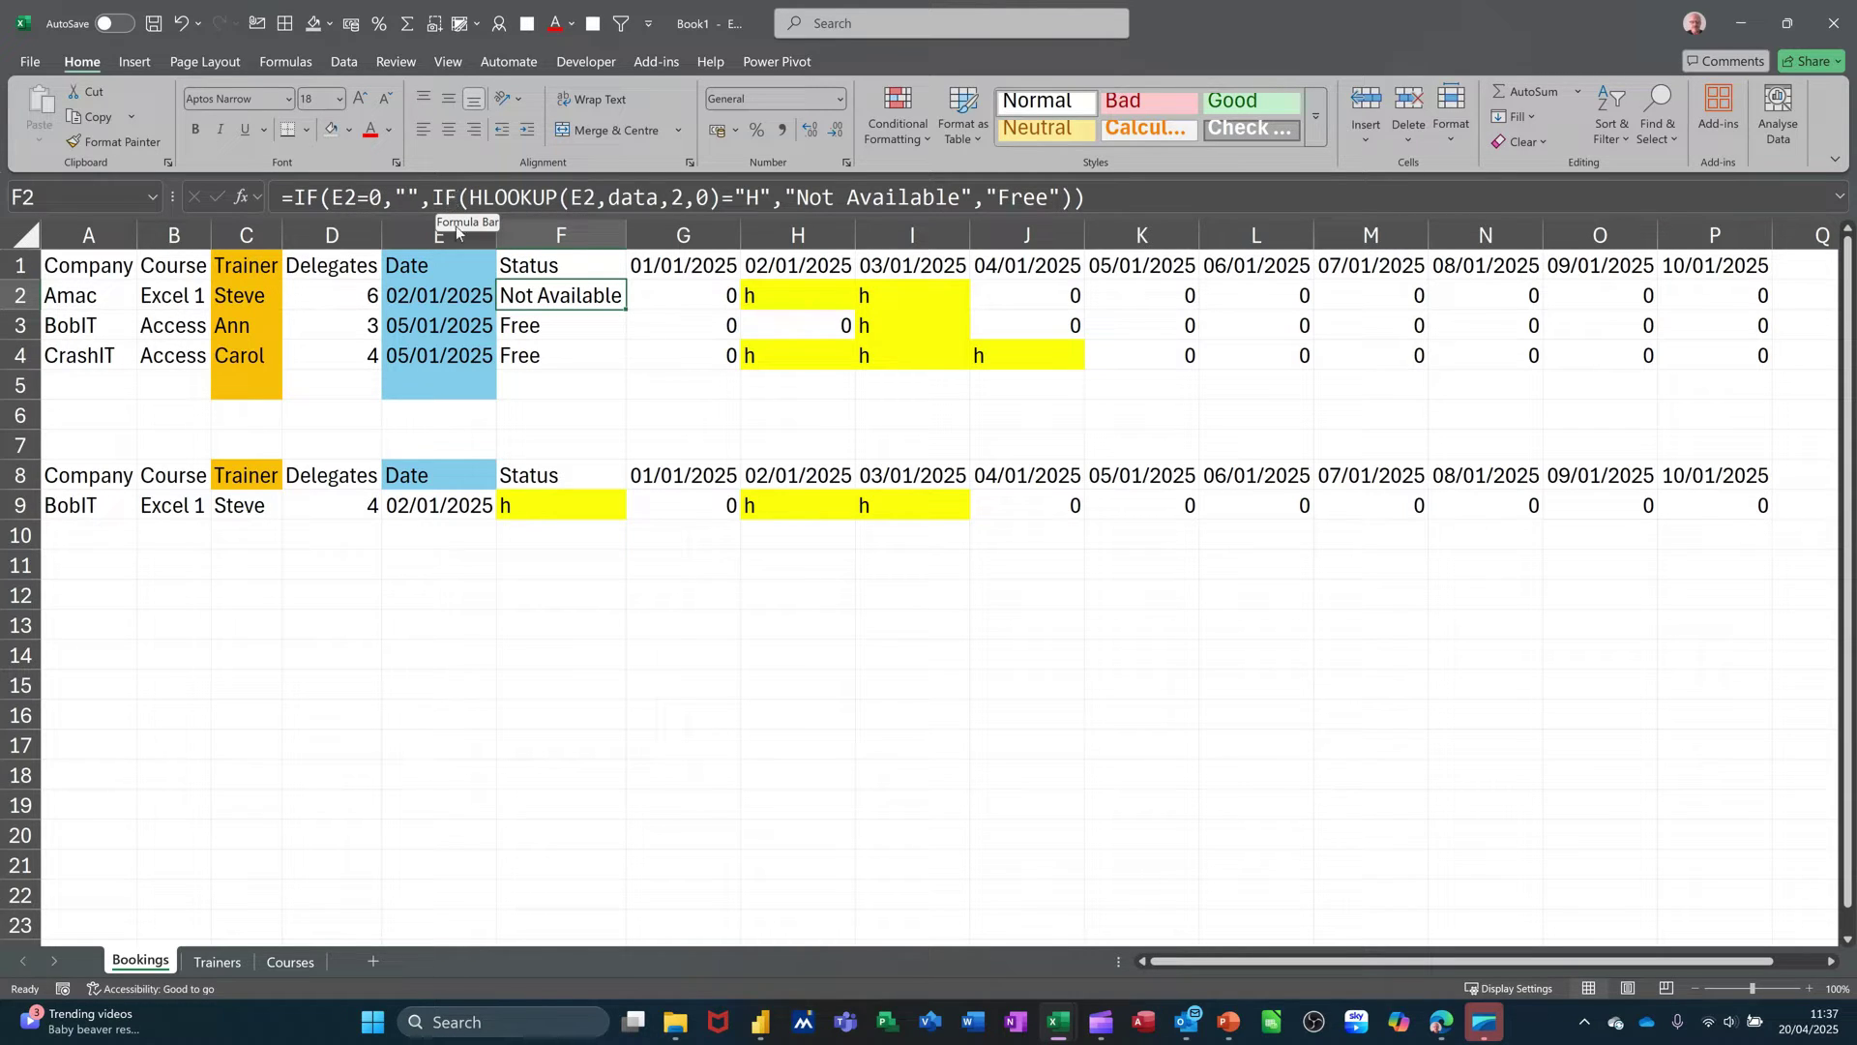
left_click(560, 511)
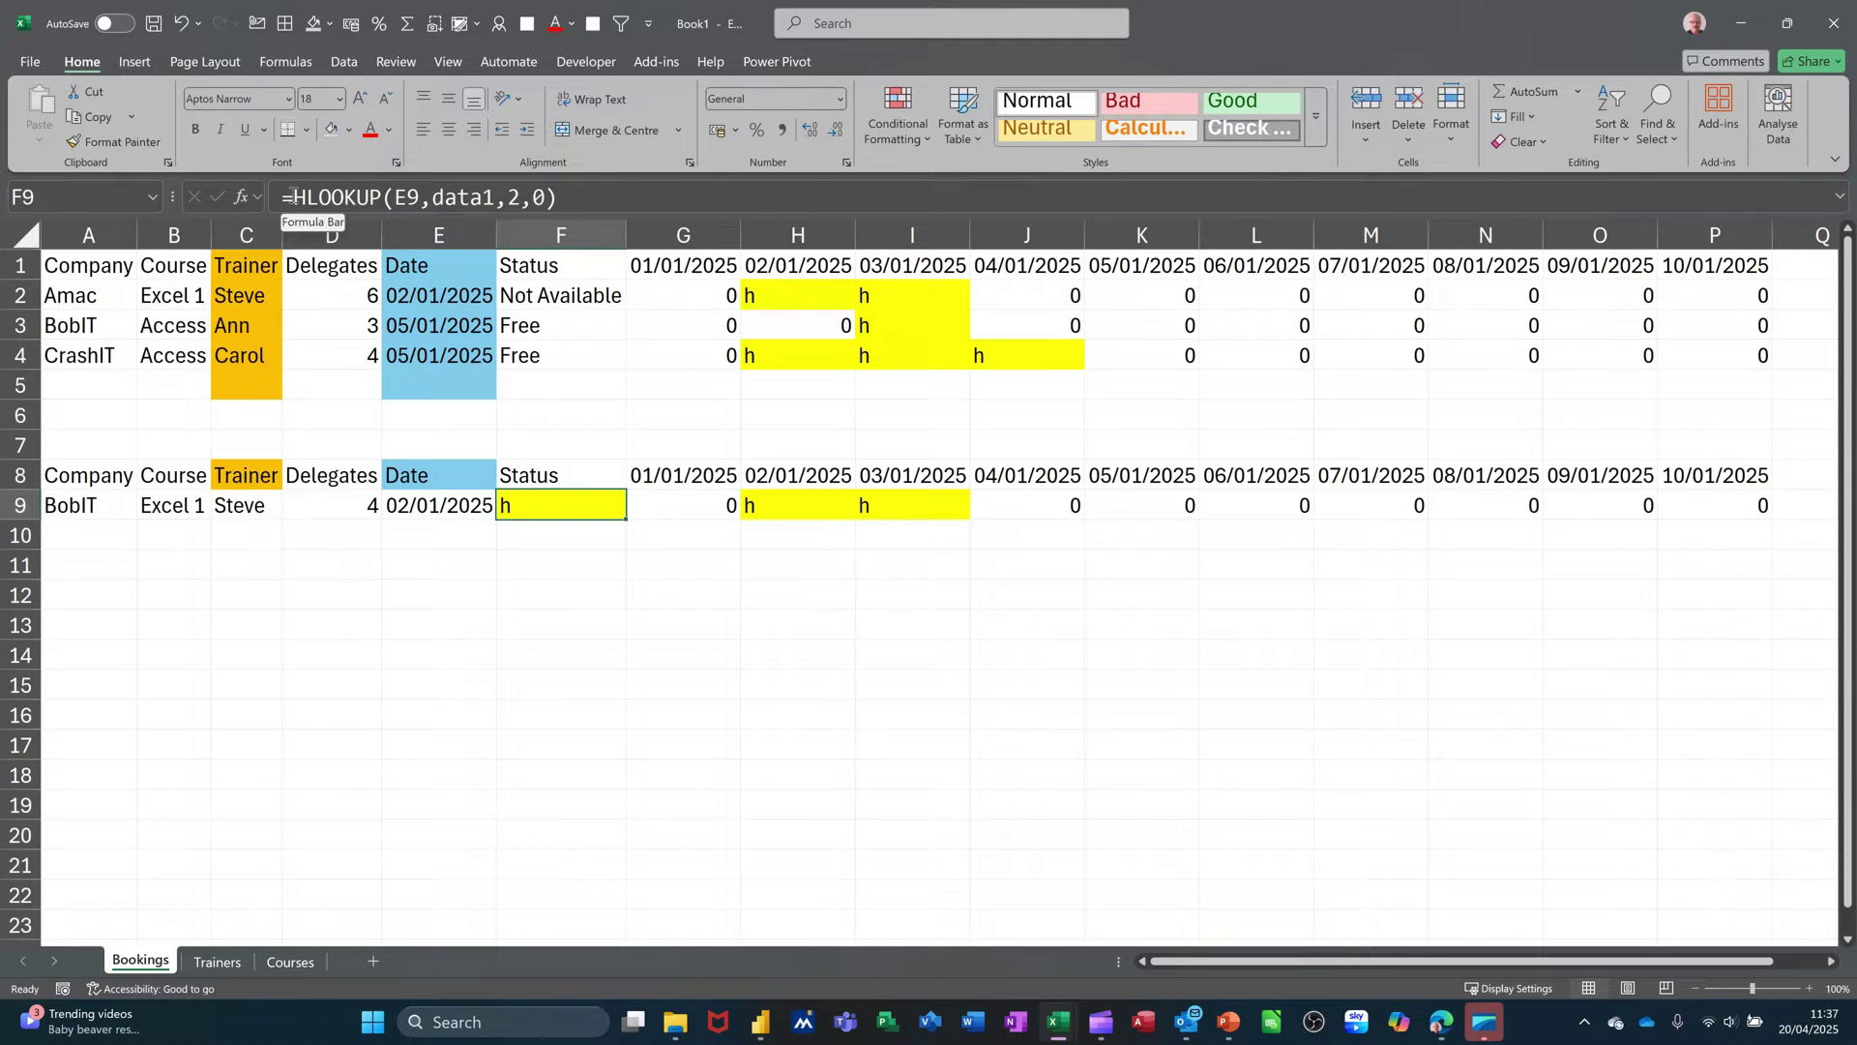
left_click(291, 197)
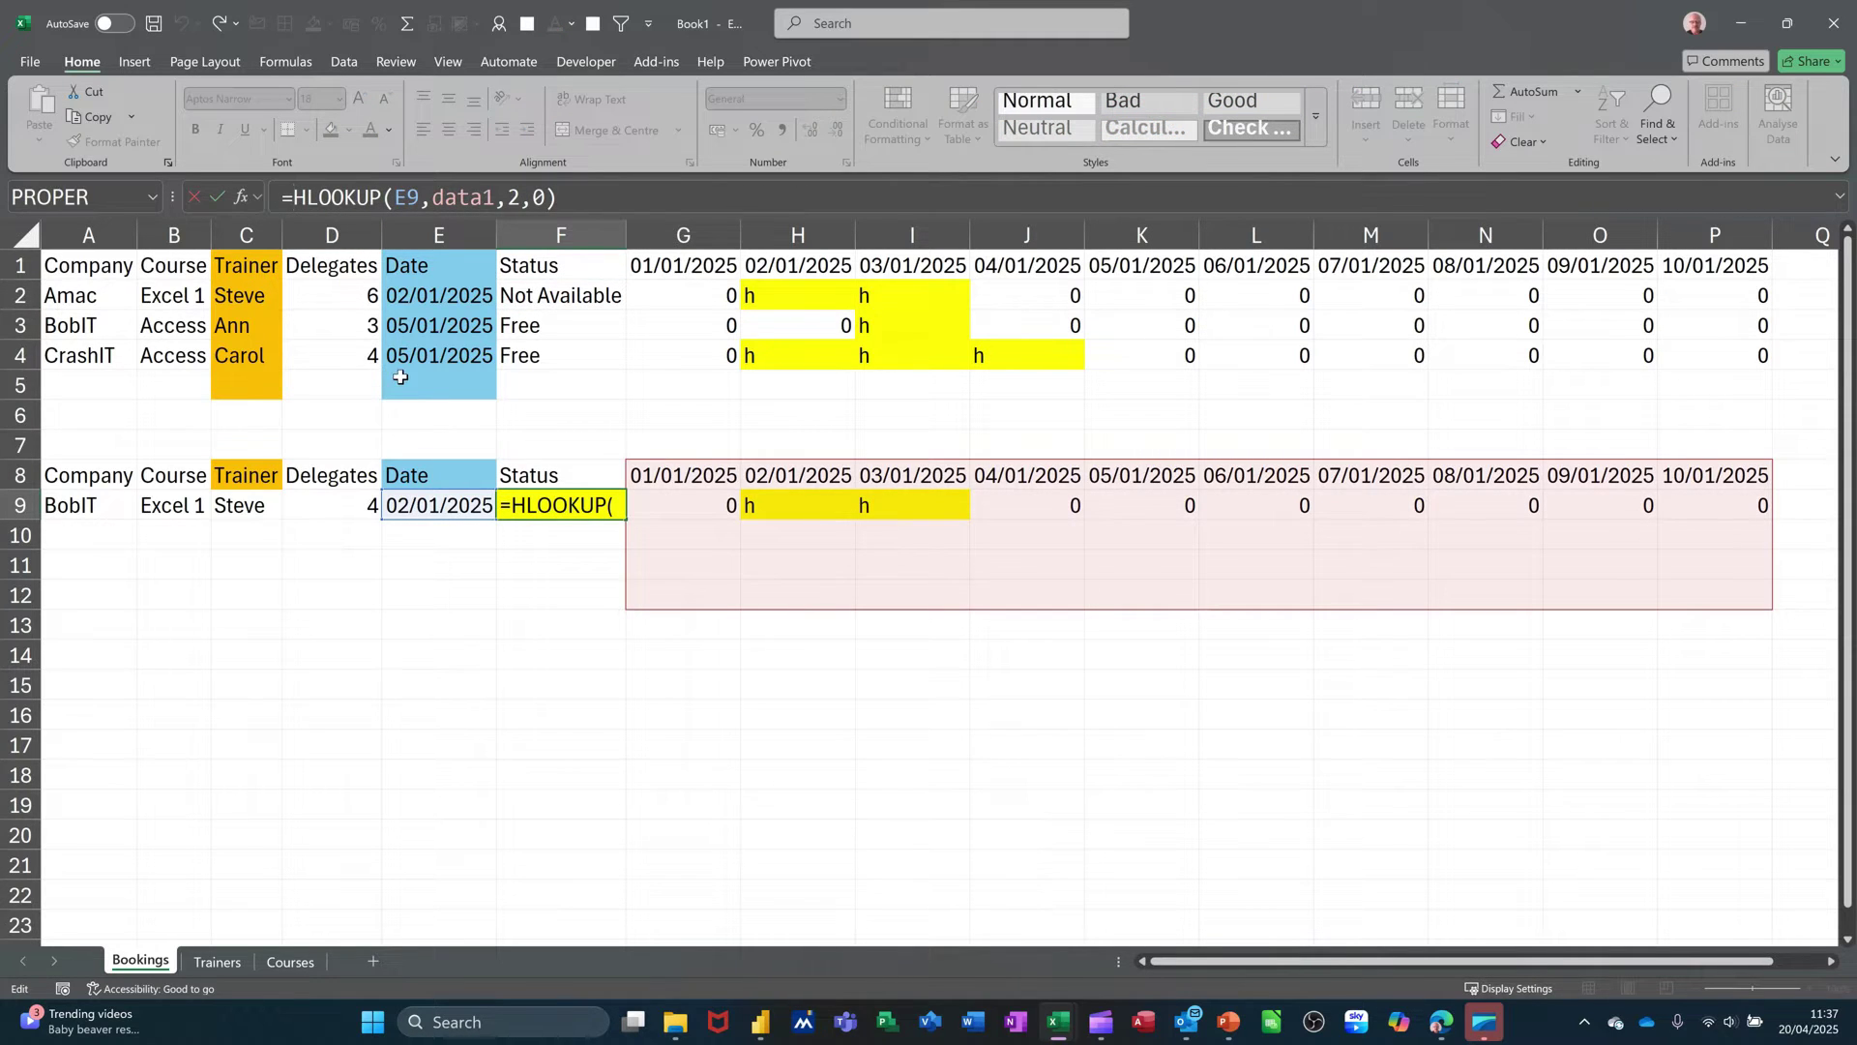
type("if")
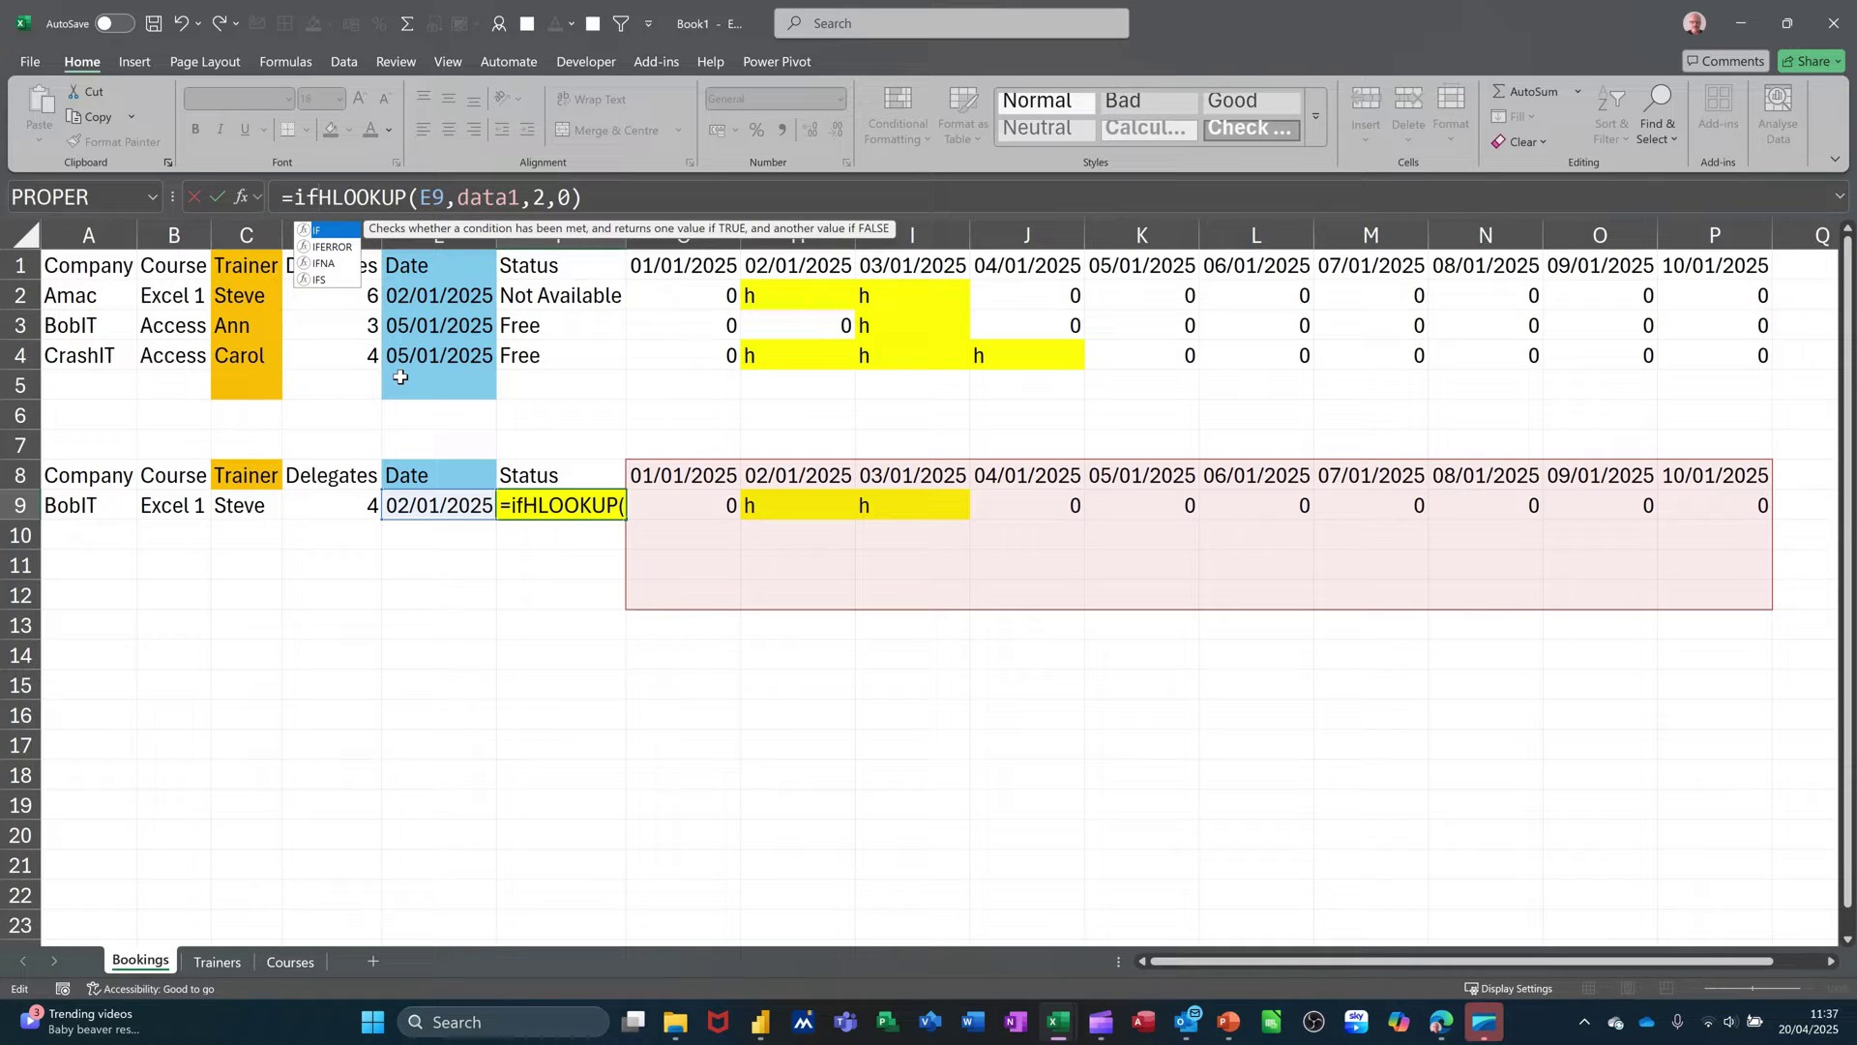
type("(")
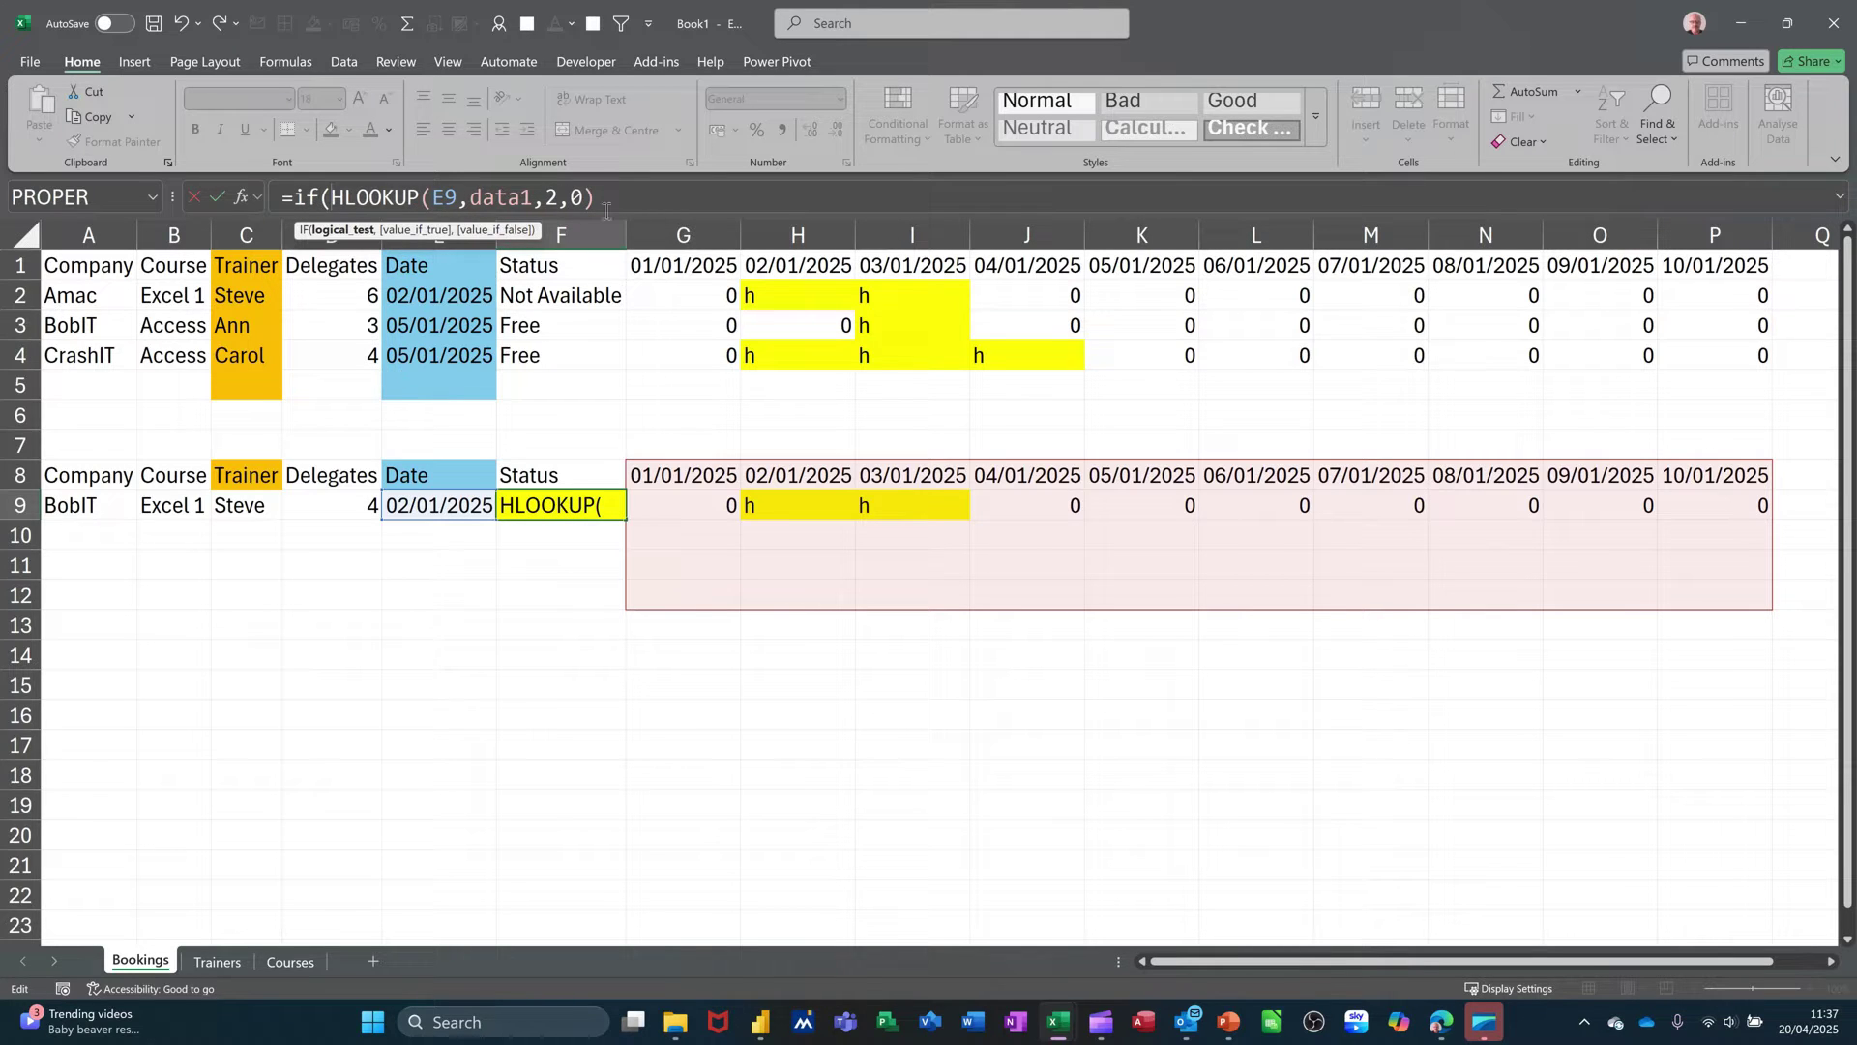
key("End")
type("=\"H\"")
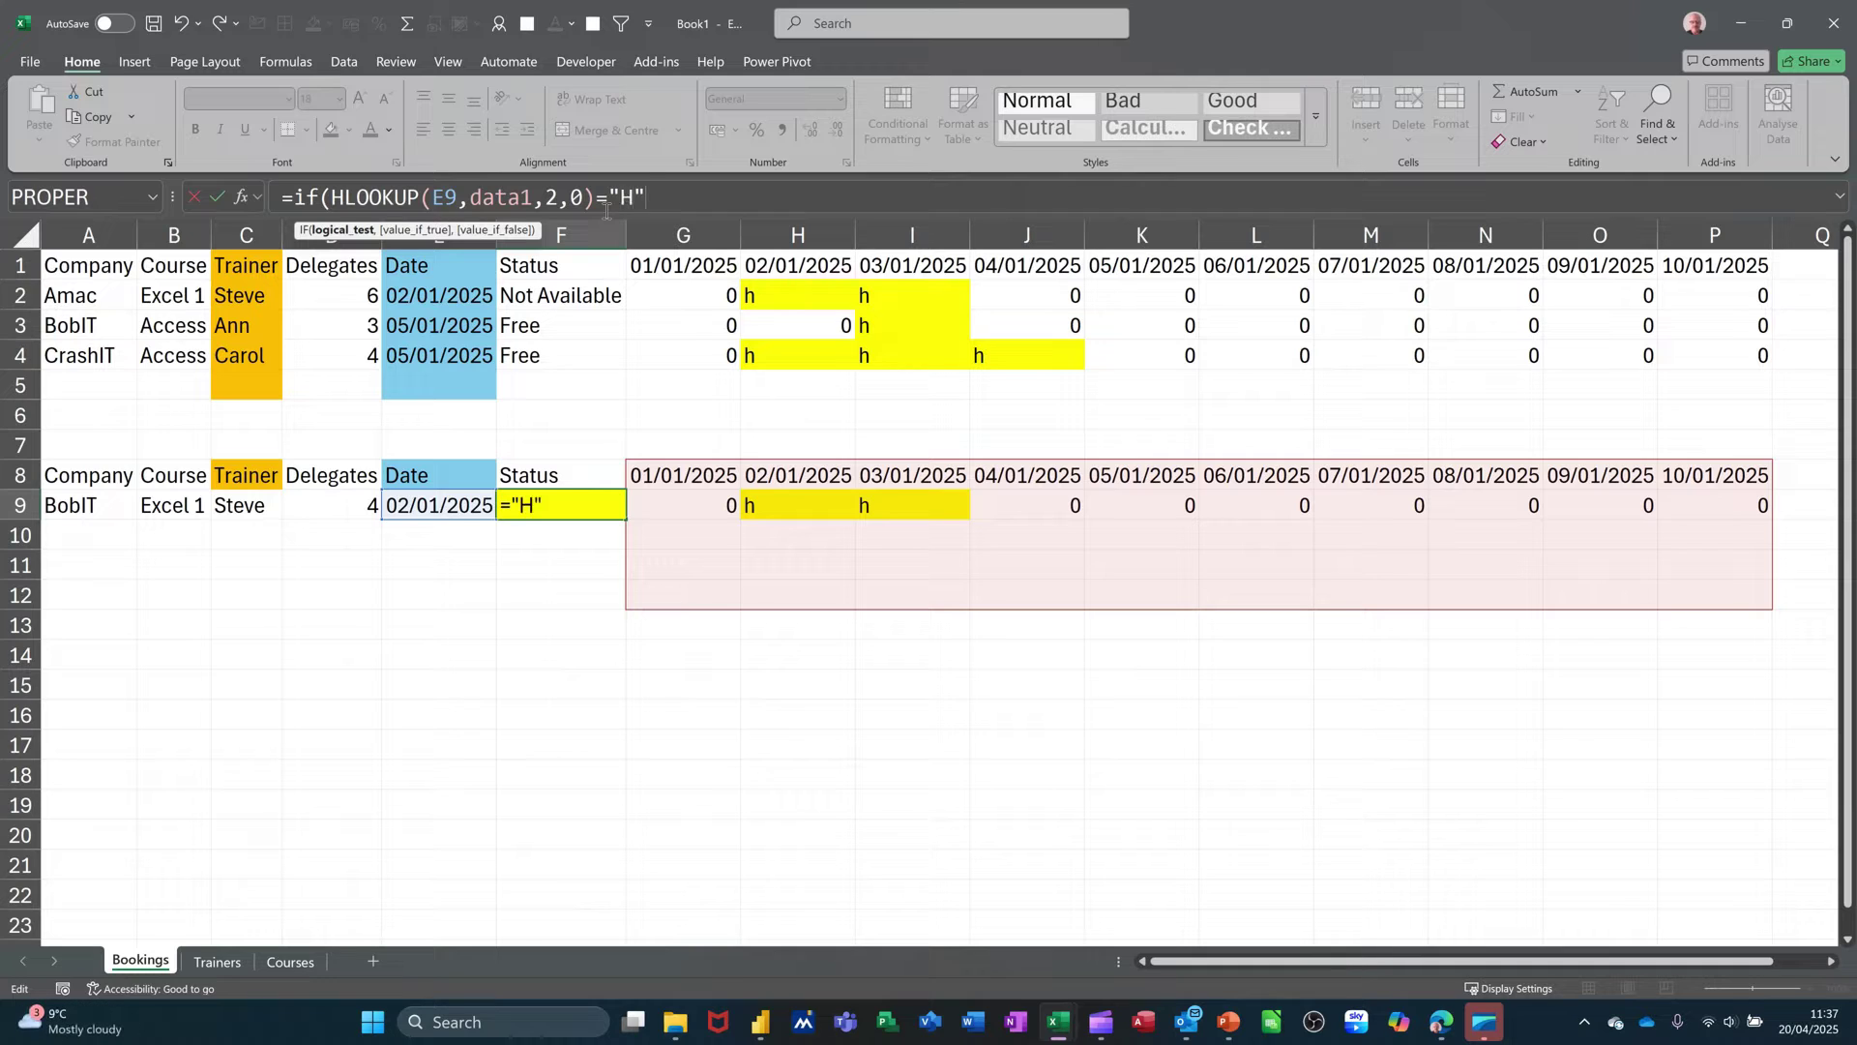
type(",")
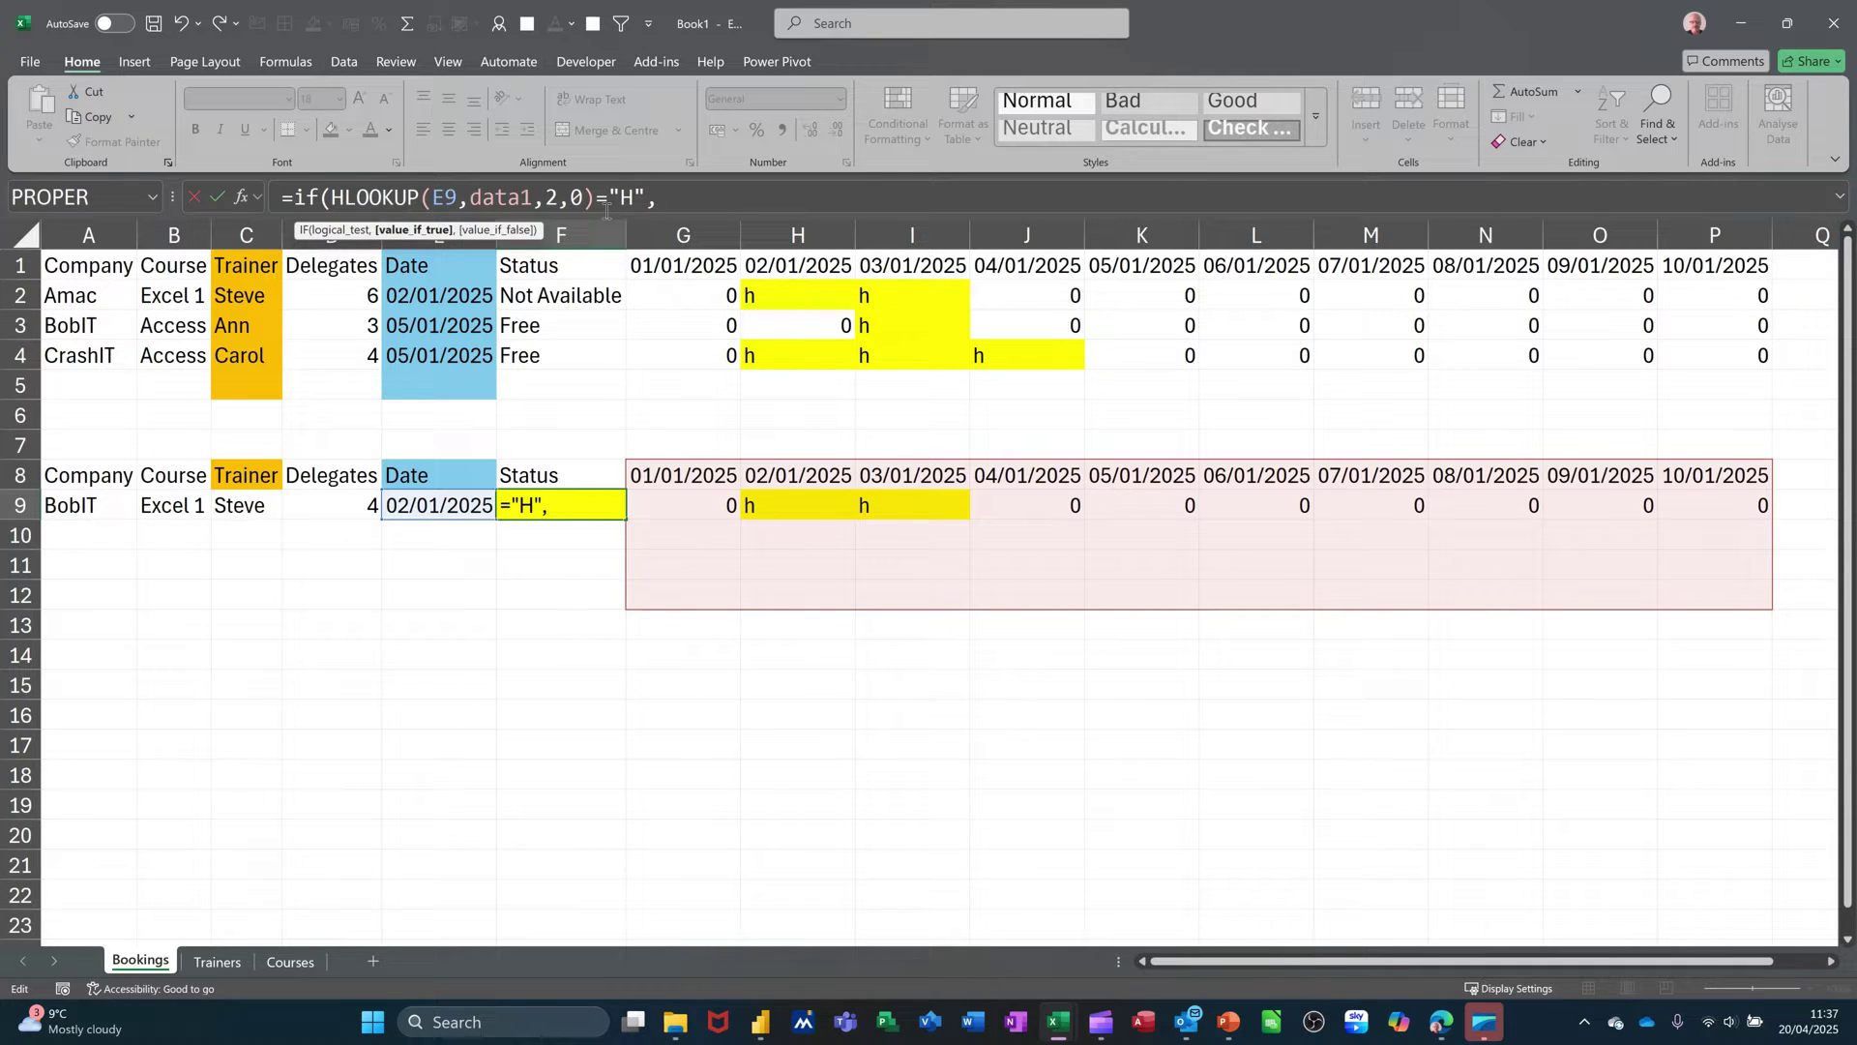
type("\"Not Availabl")
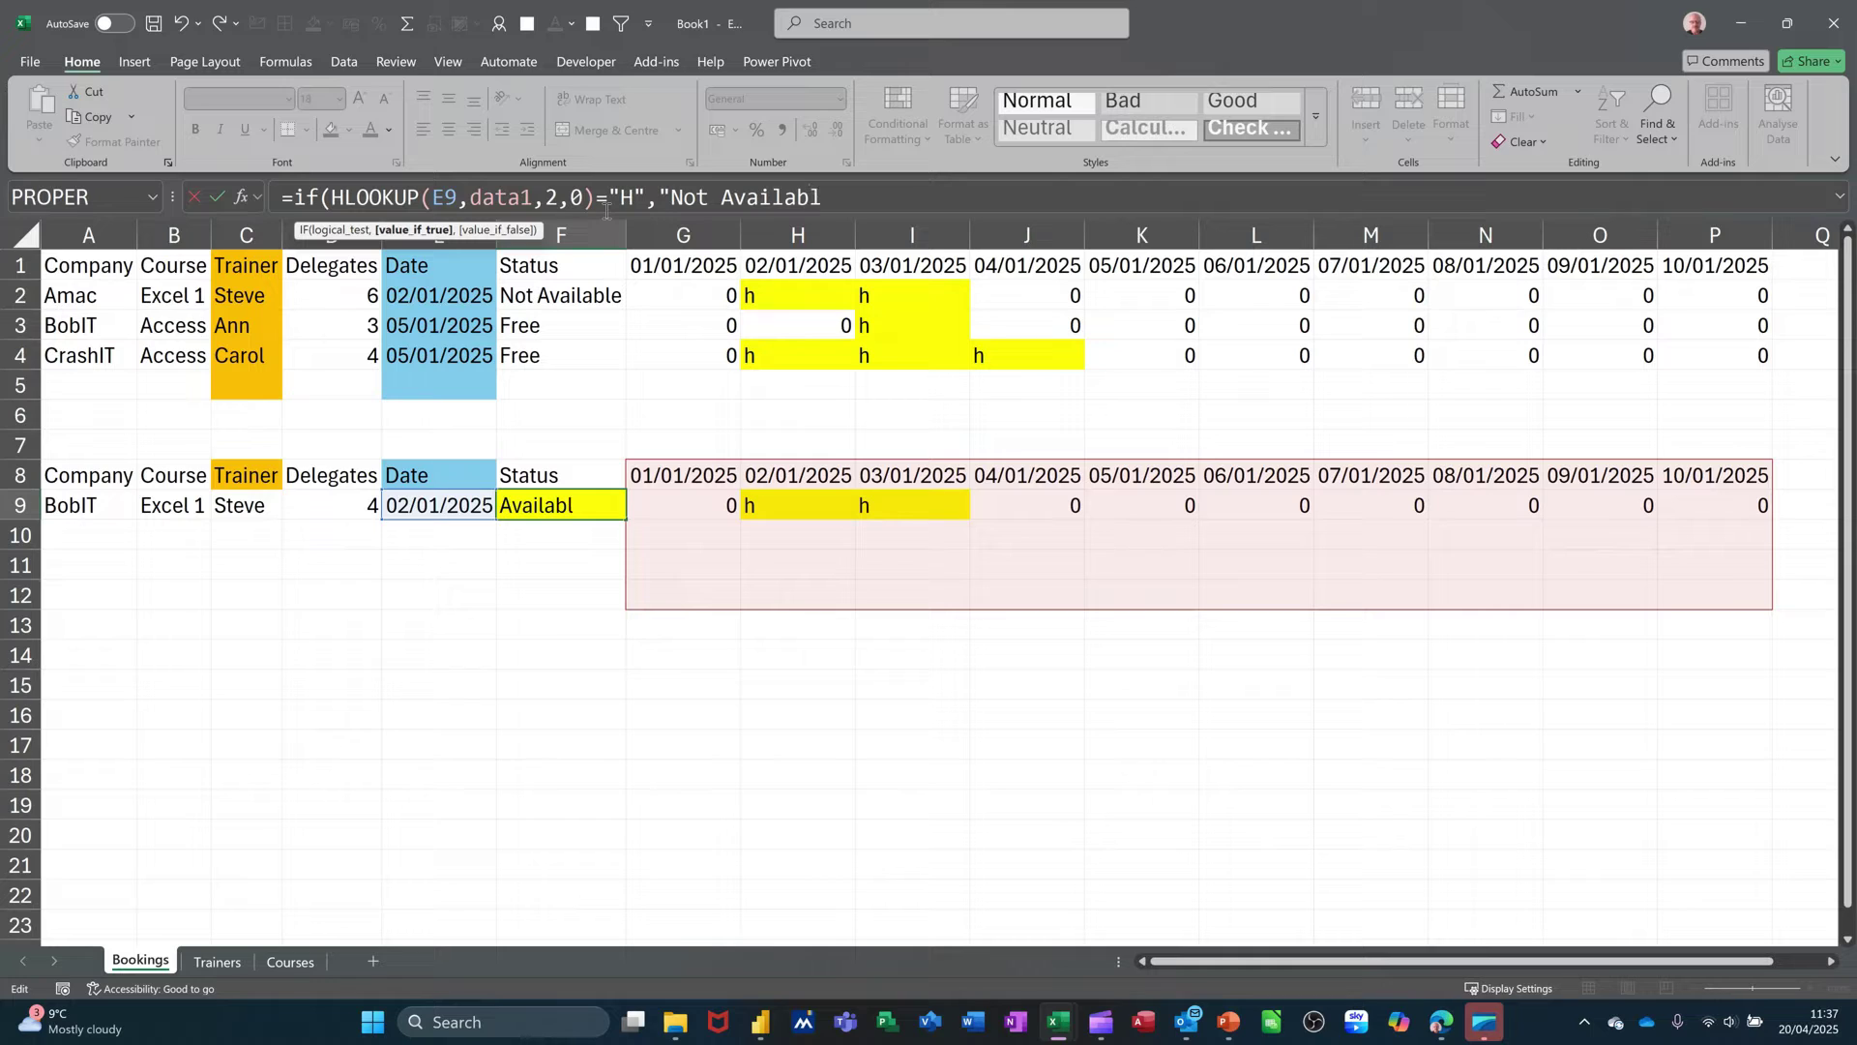
type("e\",\"F")
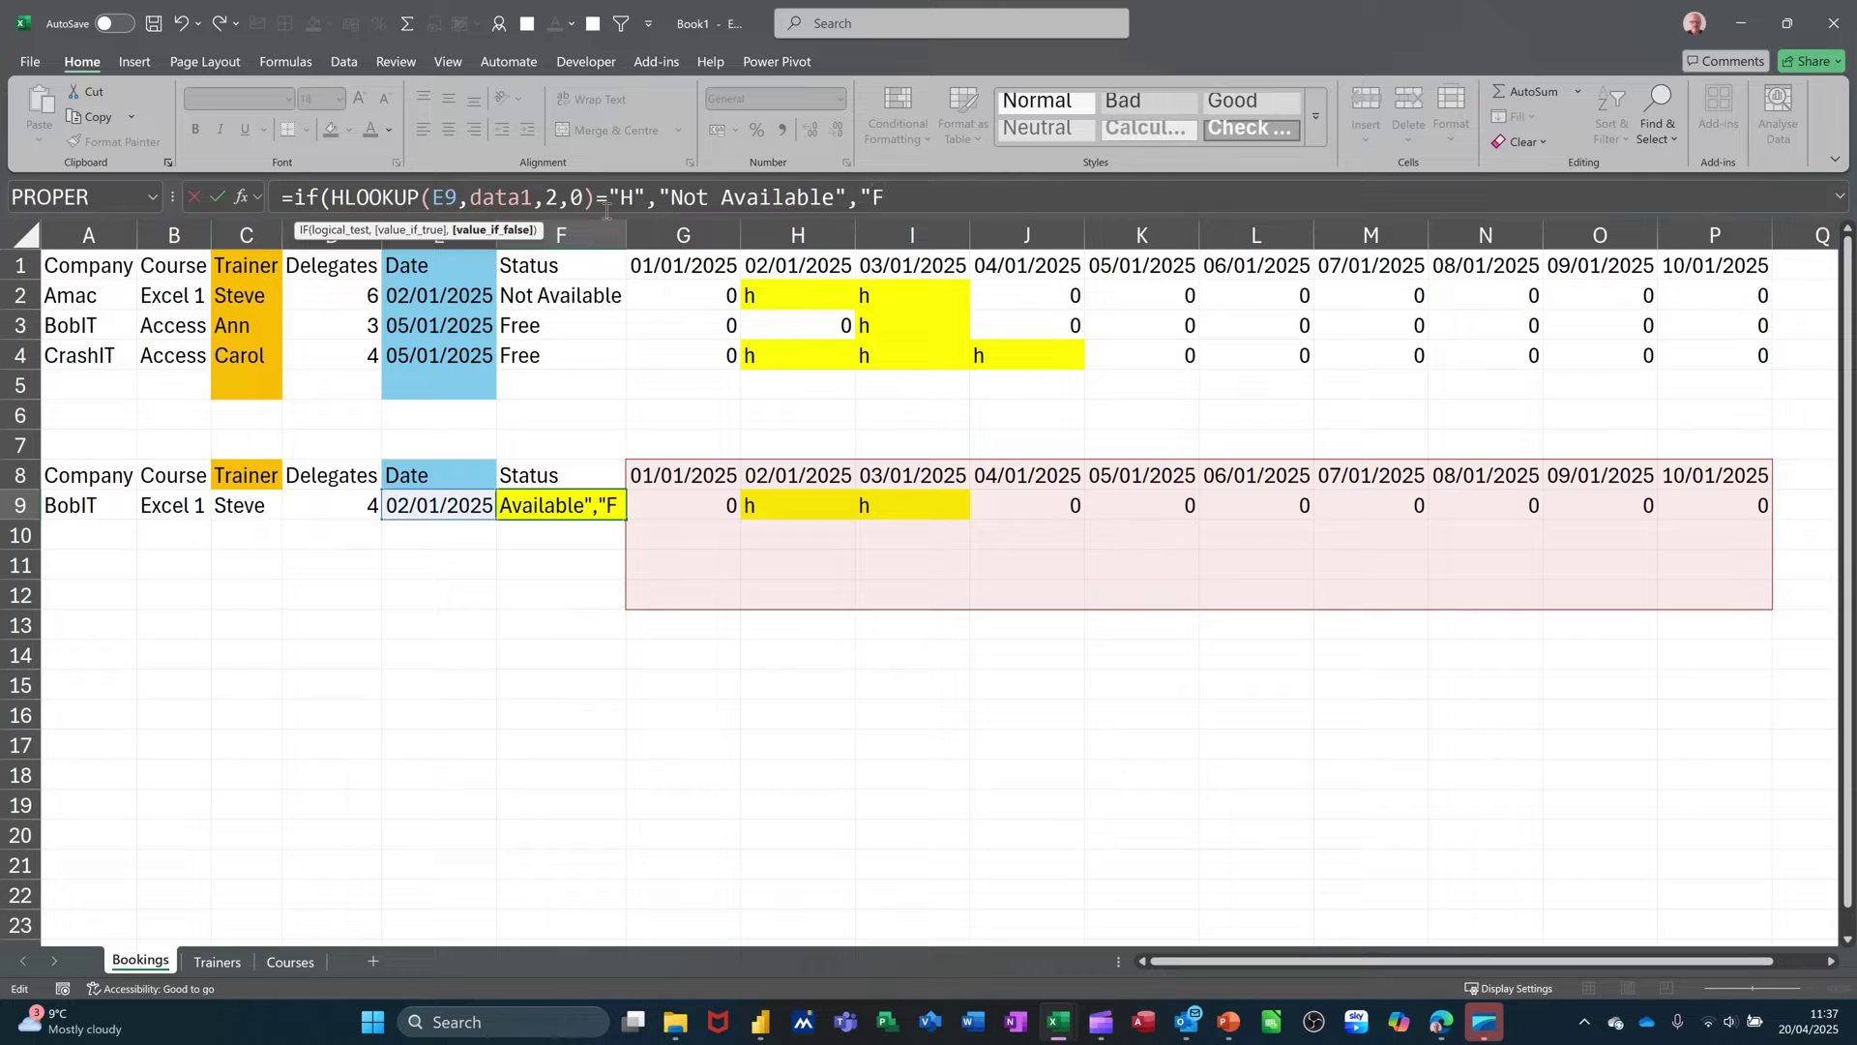
type("ree\")")
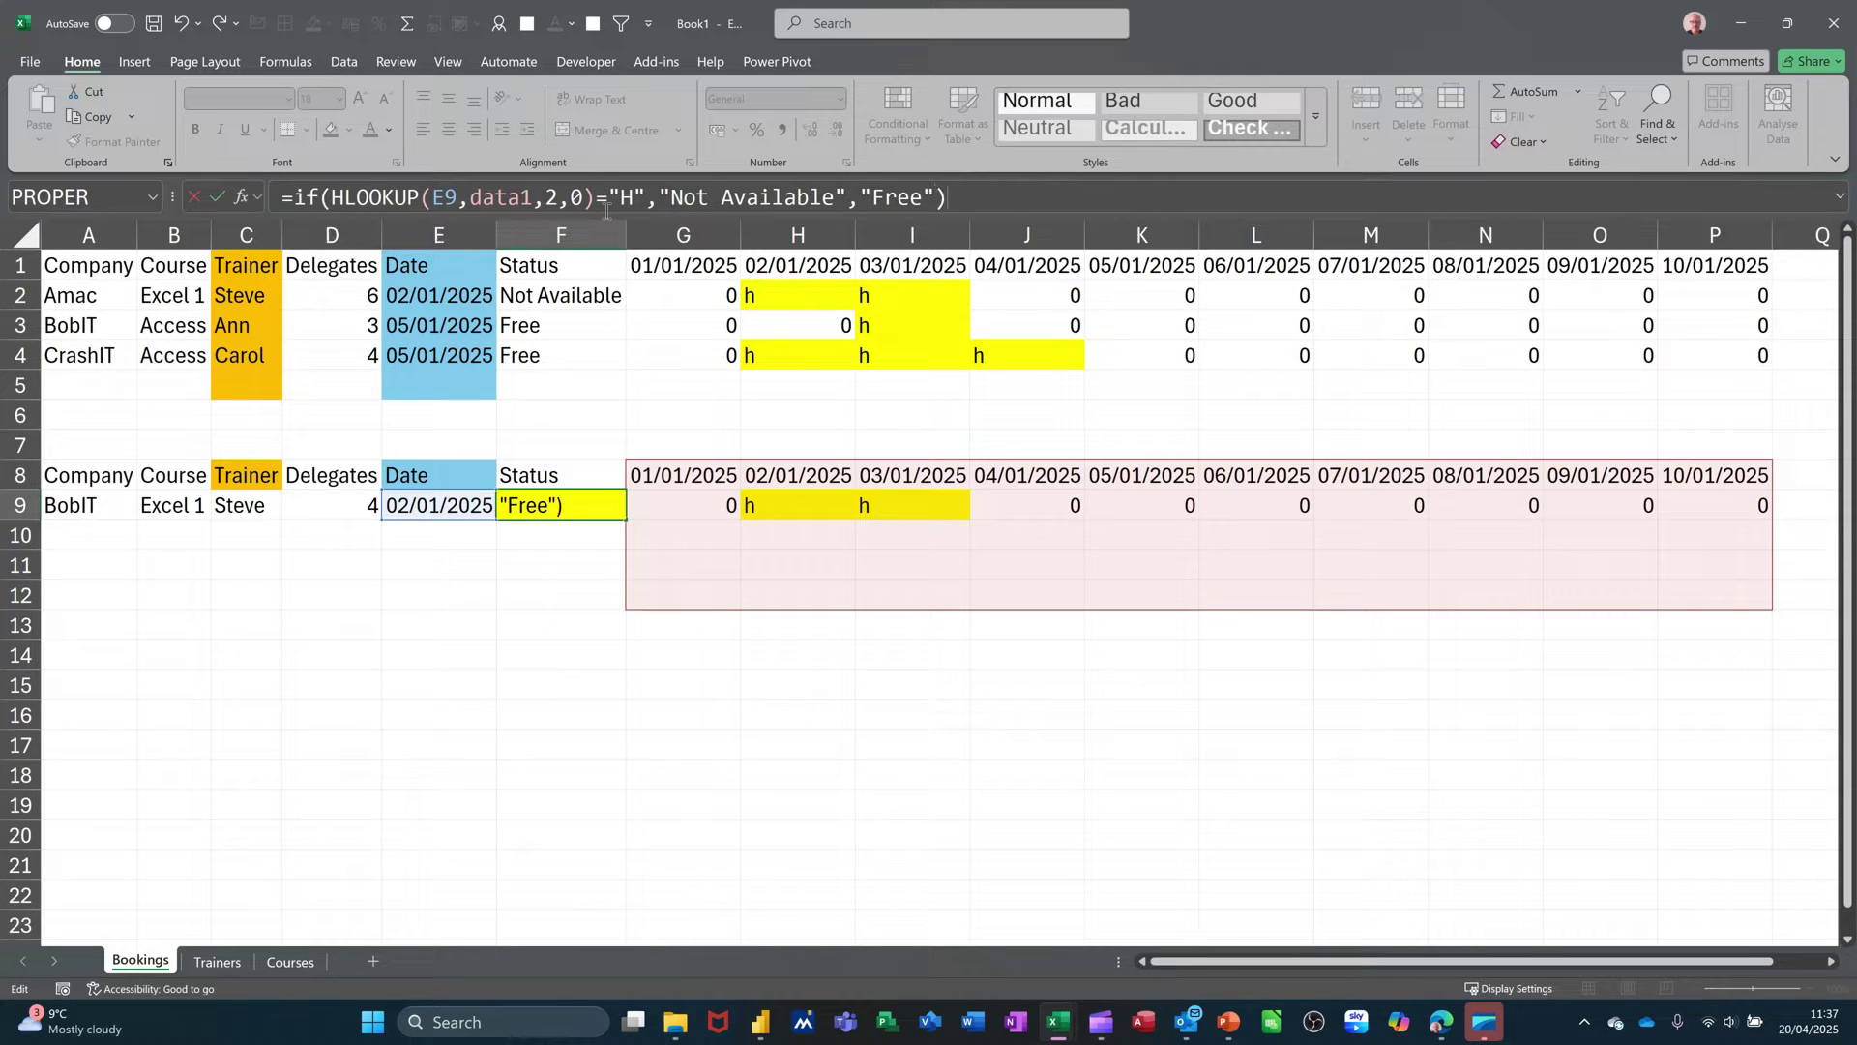
left_click(219, 197)
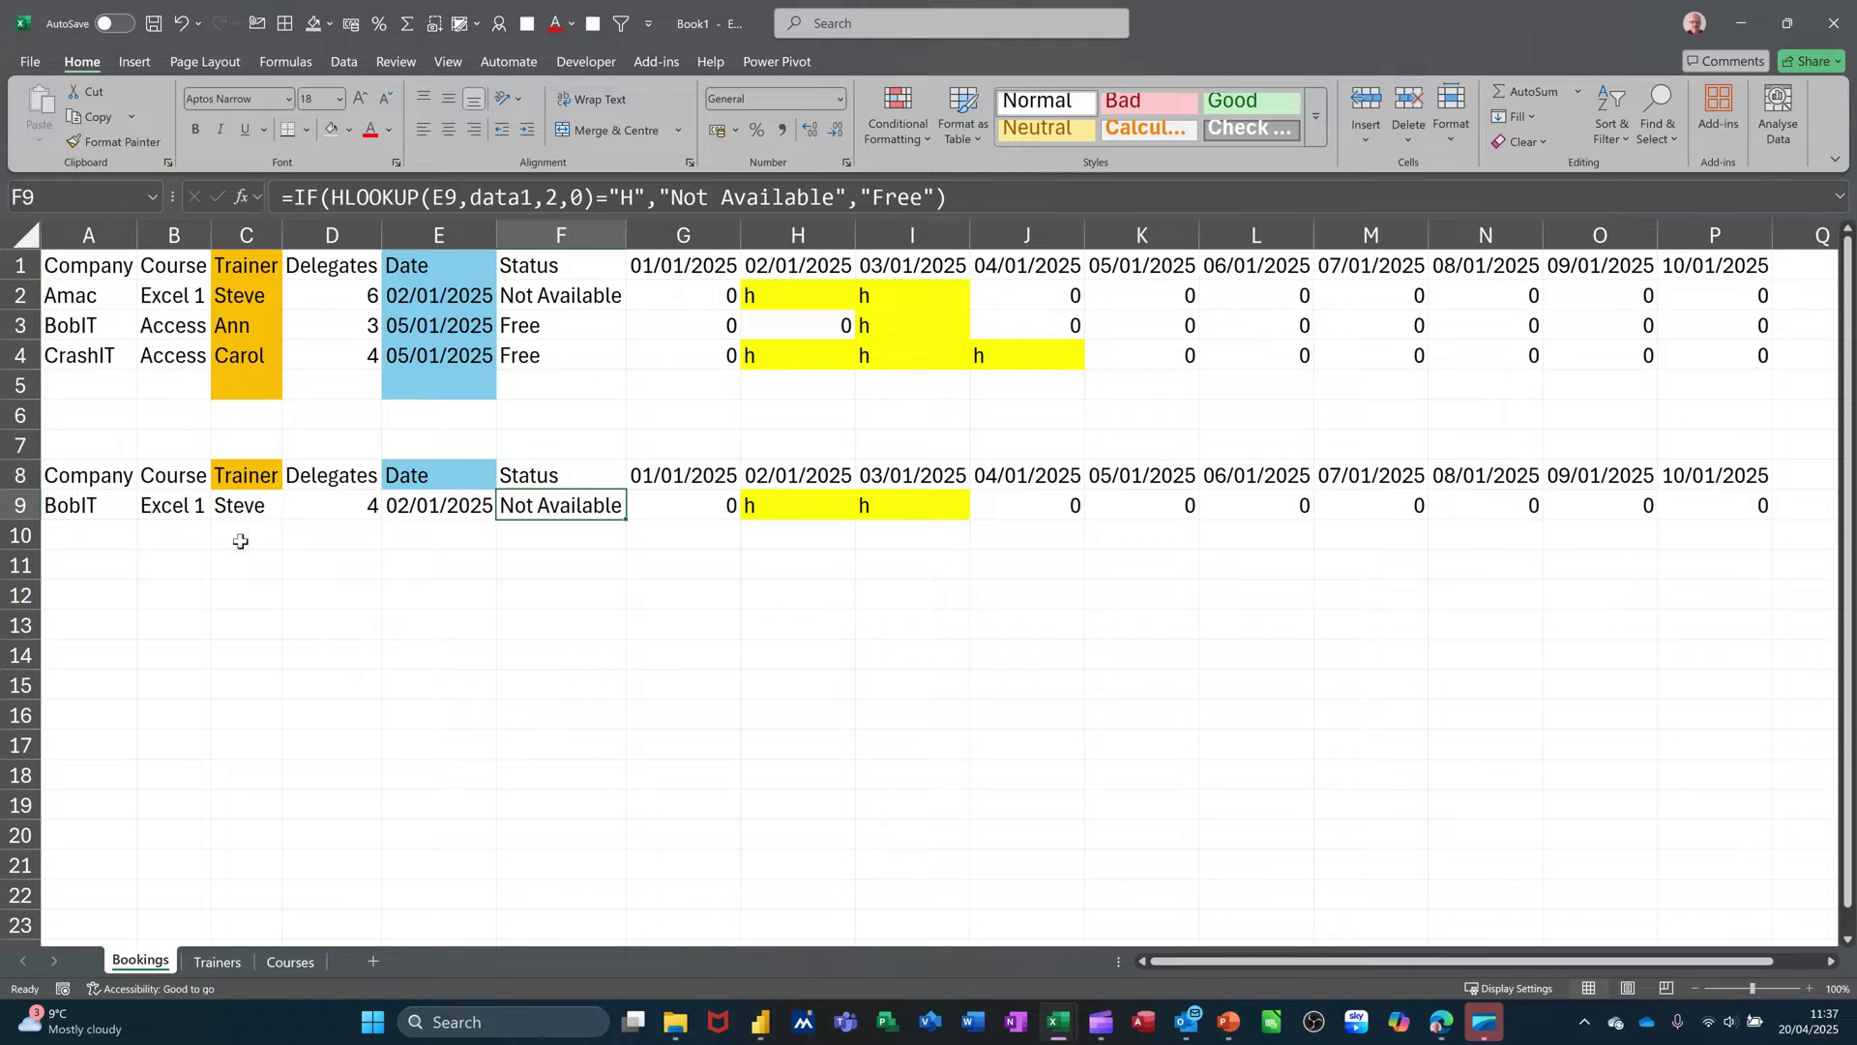
Step: Enter Amac as the company in A10 and fill the course and trainer from B9:C9 down into row 10
left_click(106, 536)
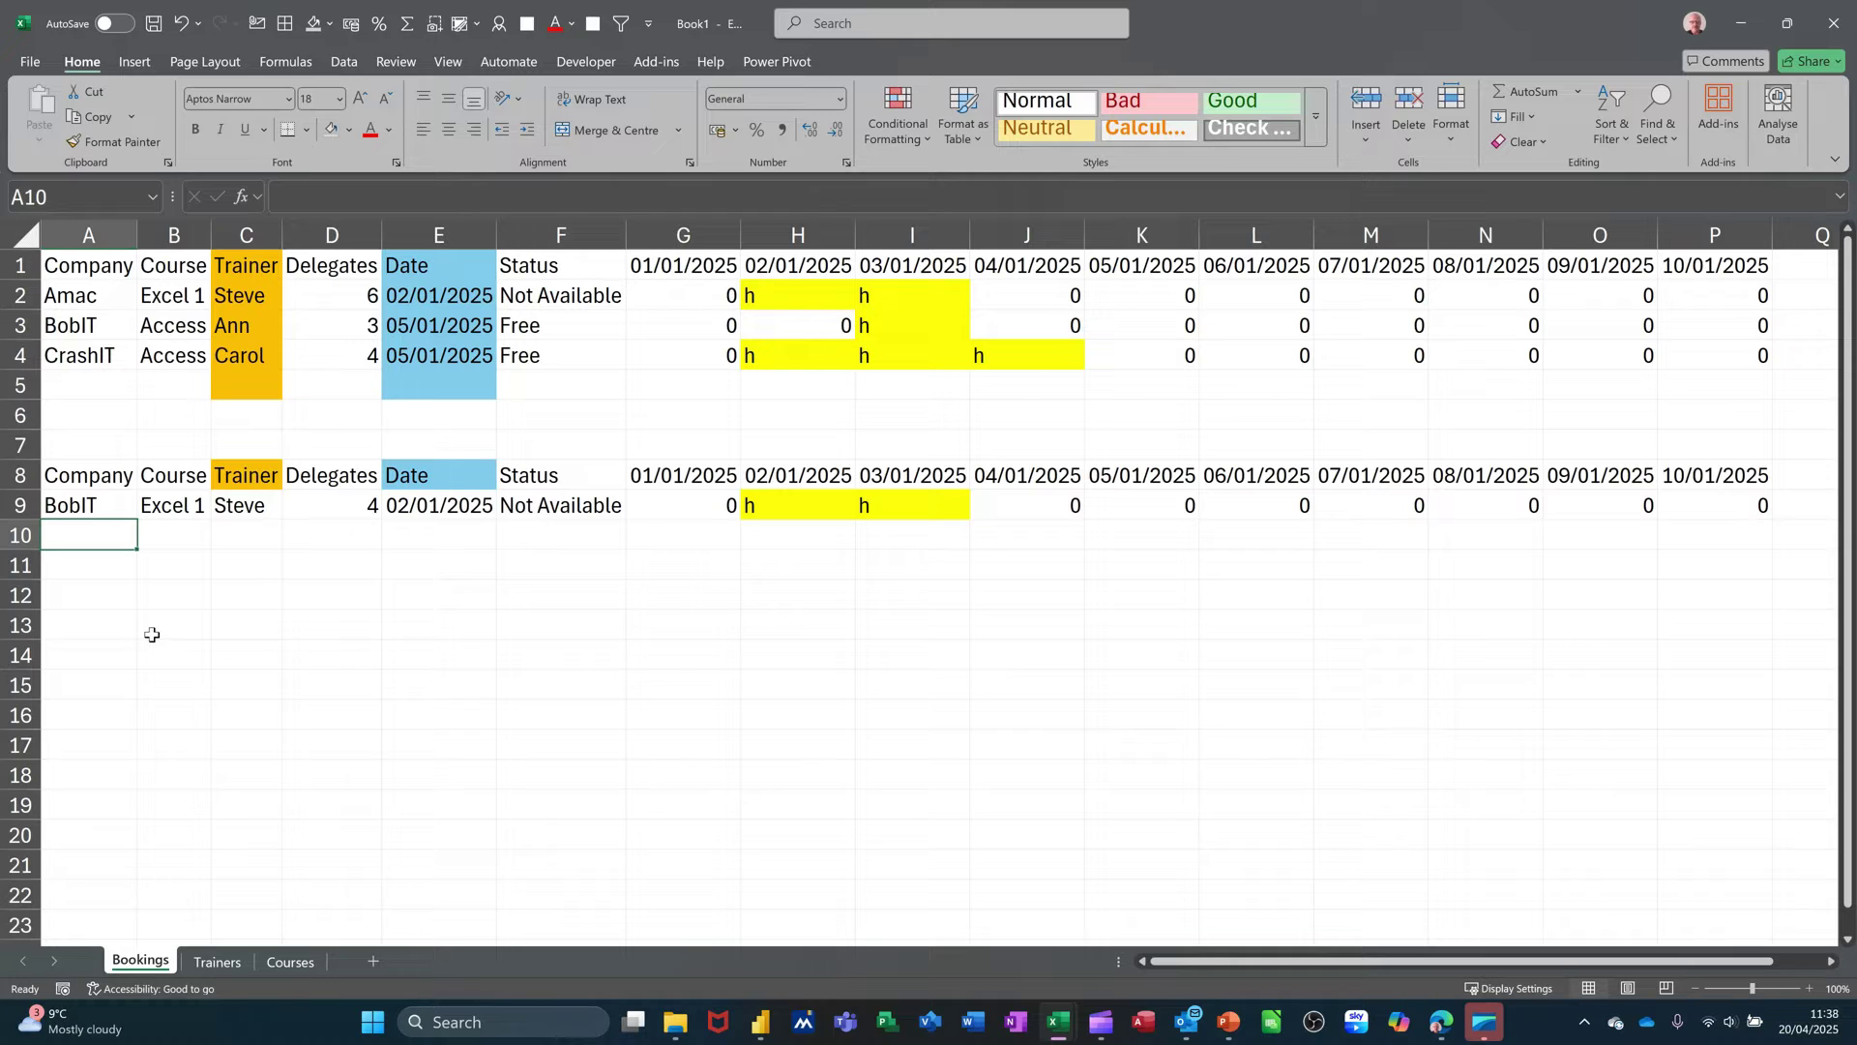
type("Amac")
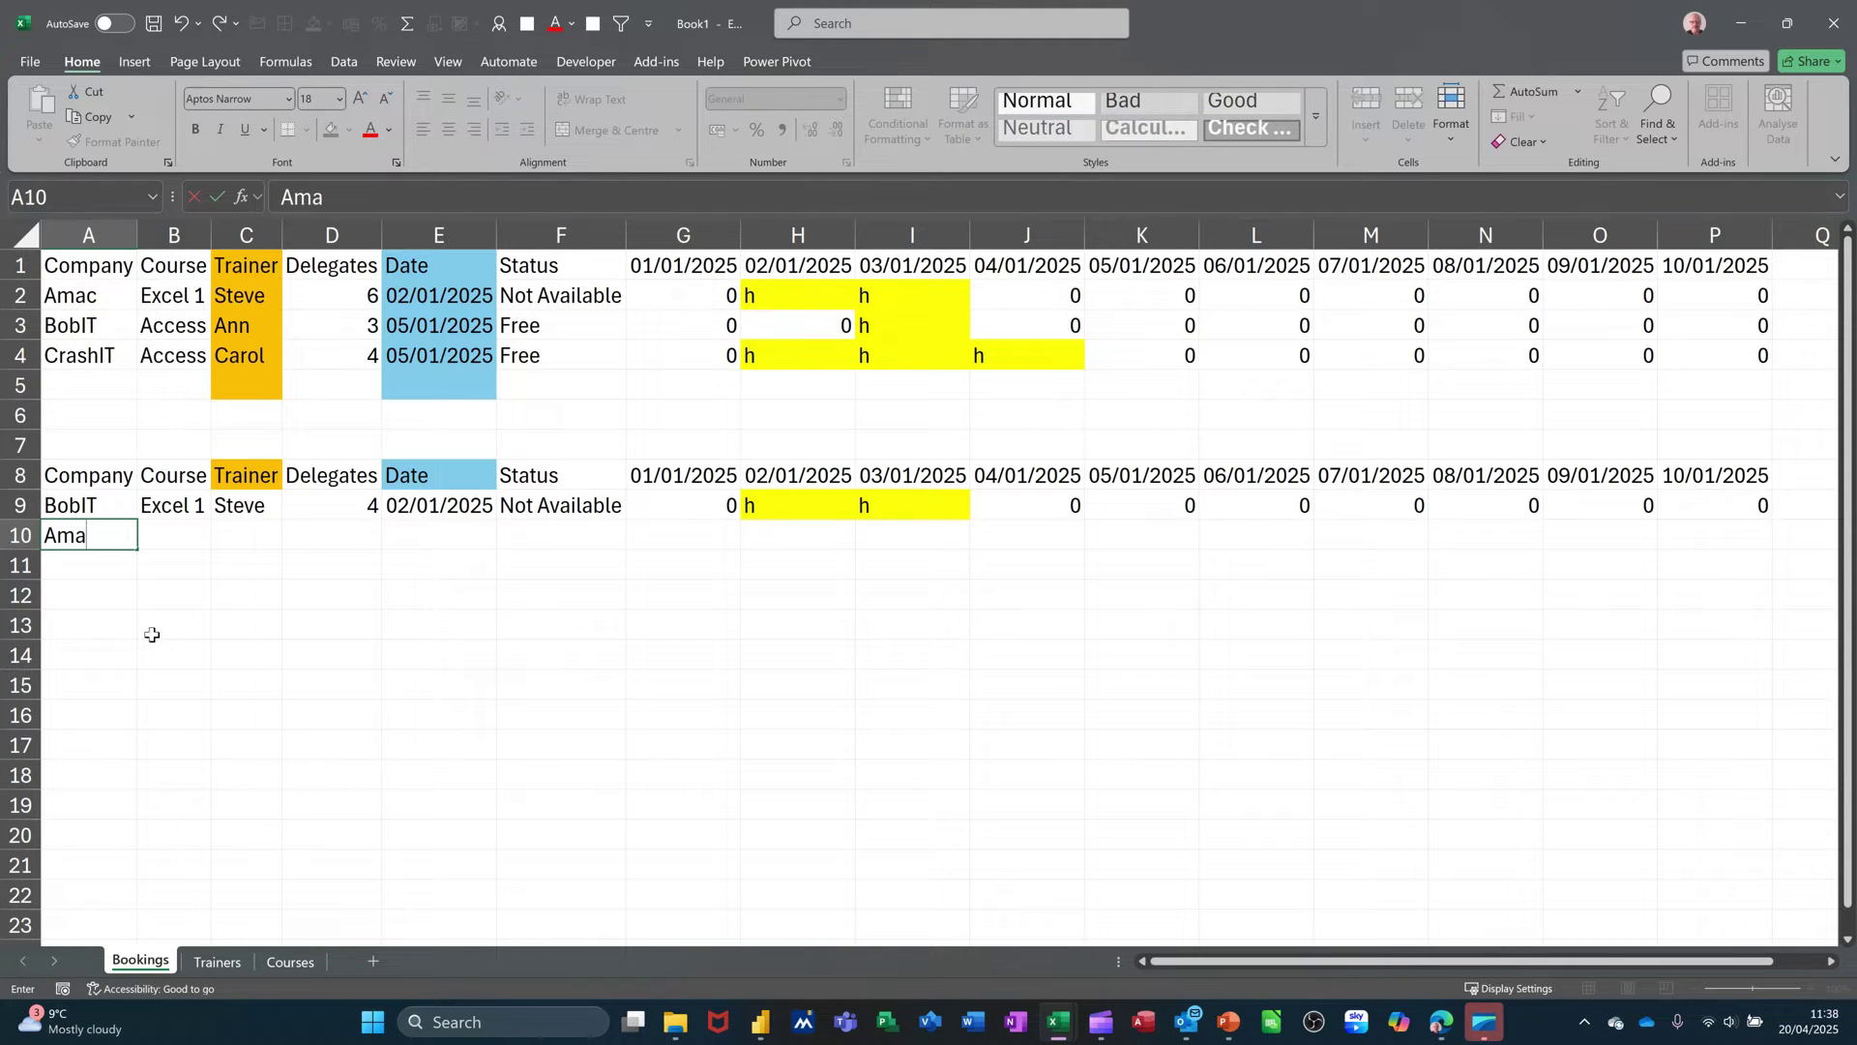
left_click(170, 541)
left_click_drag(174, 505, 279, 547)
left_click(170, 543)
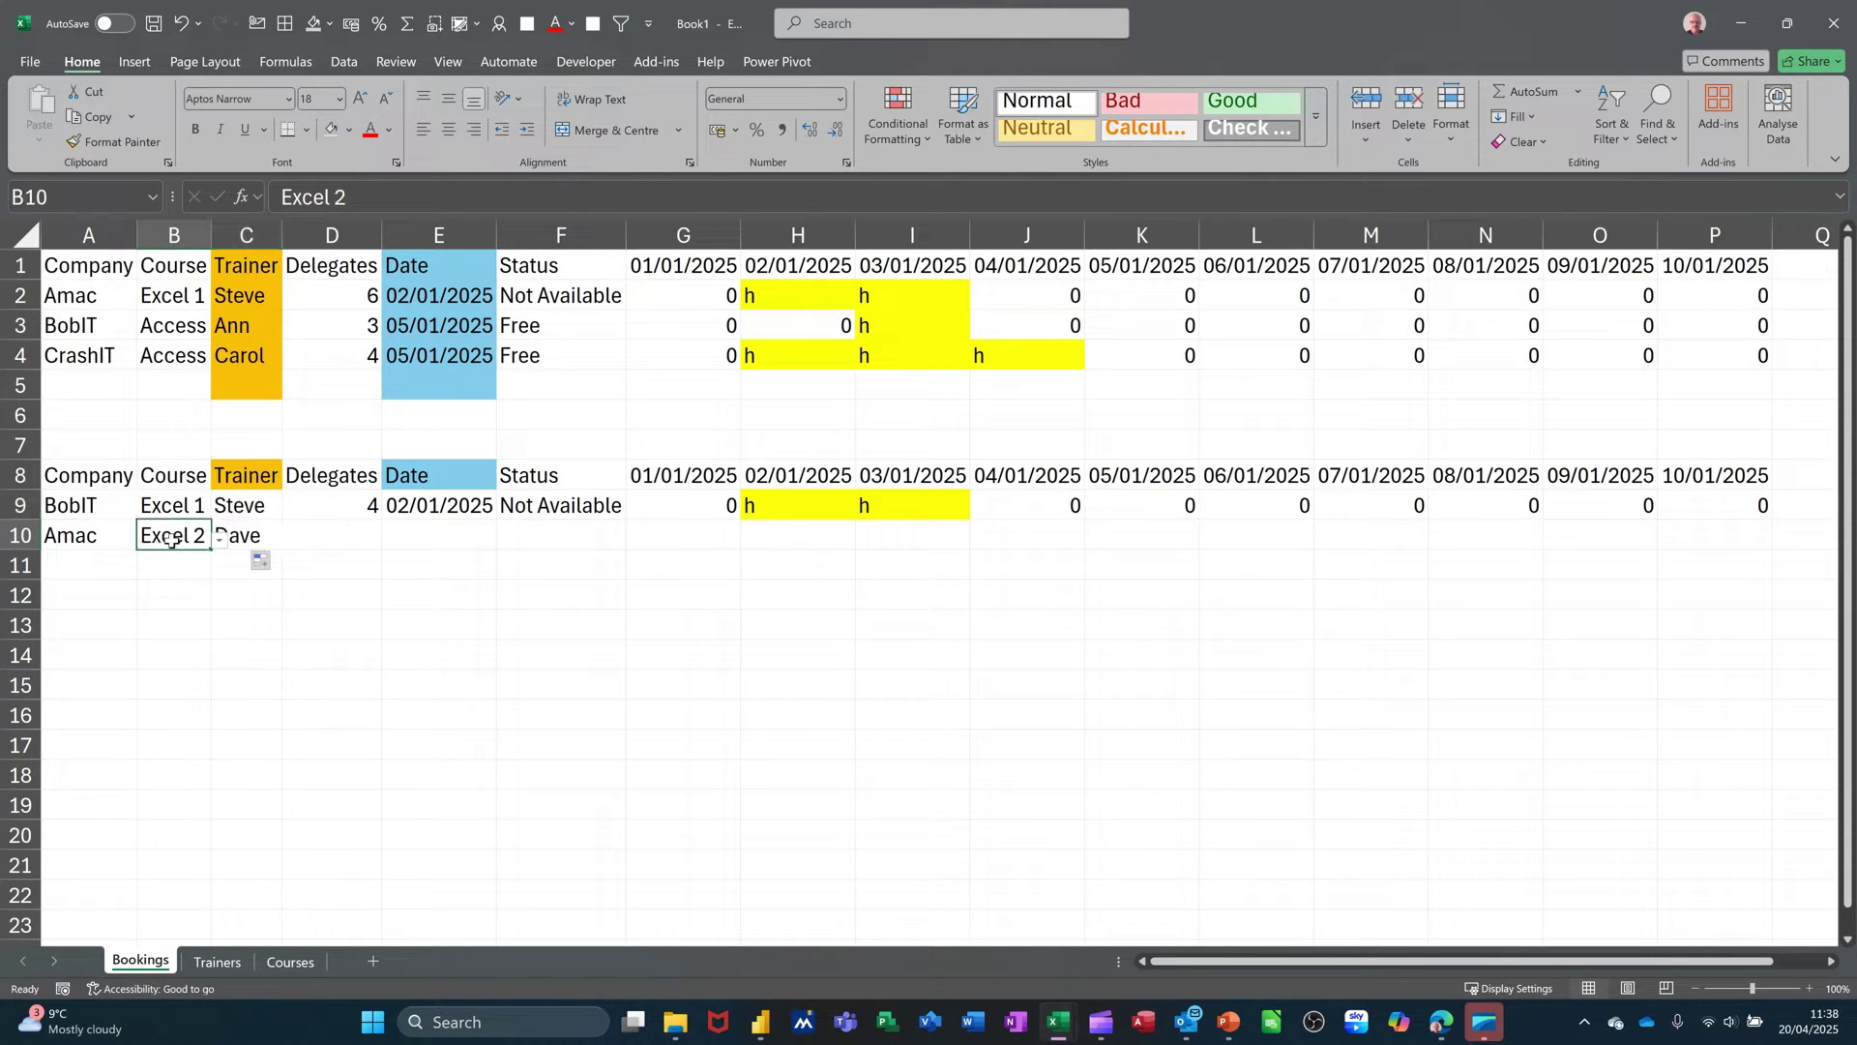
left_click(253, 544)
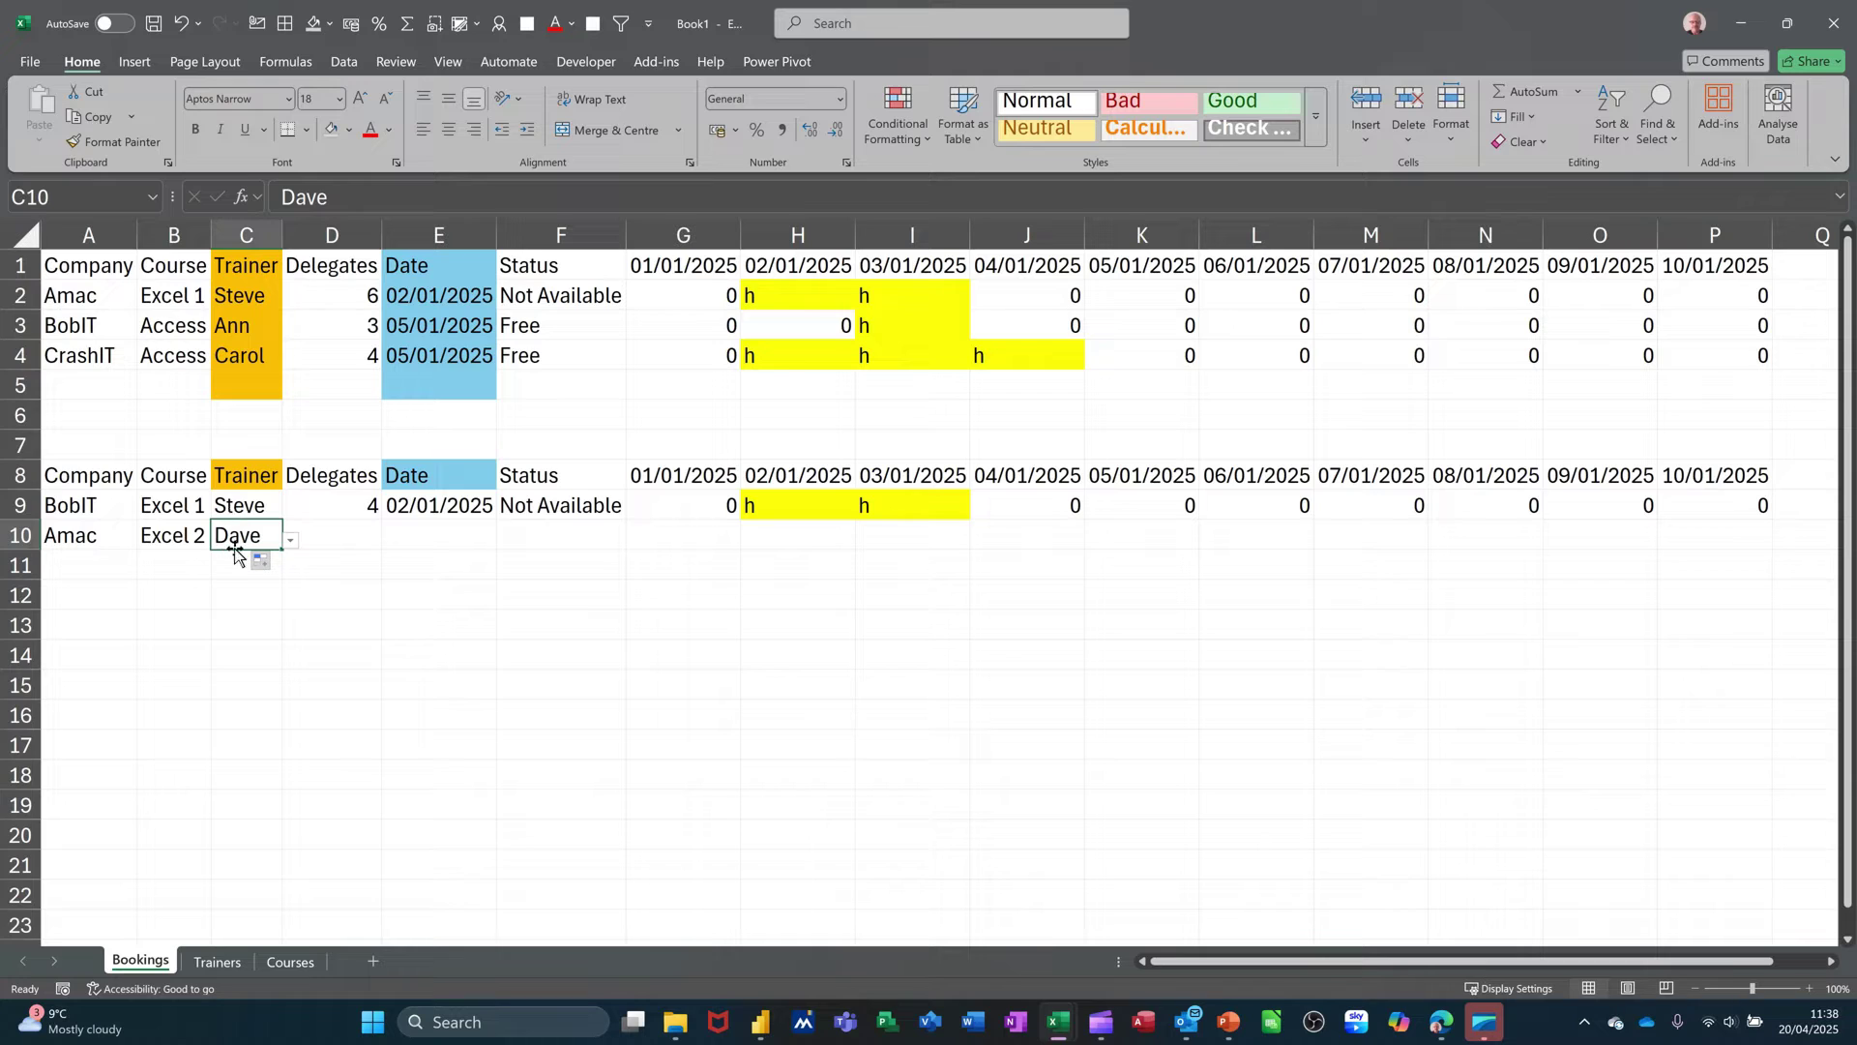
Step: Enter 2 delegates in D10 and the booking date 05/01/2025 in E10
left_click(356, 535)
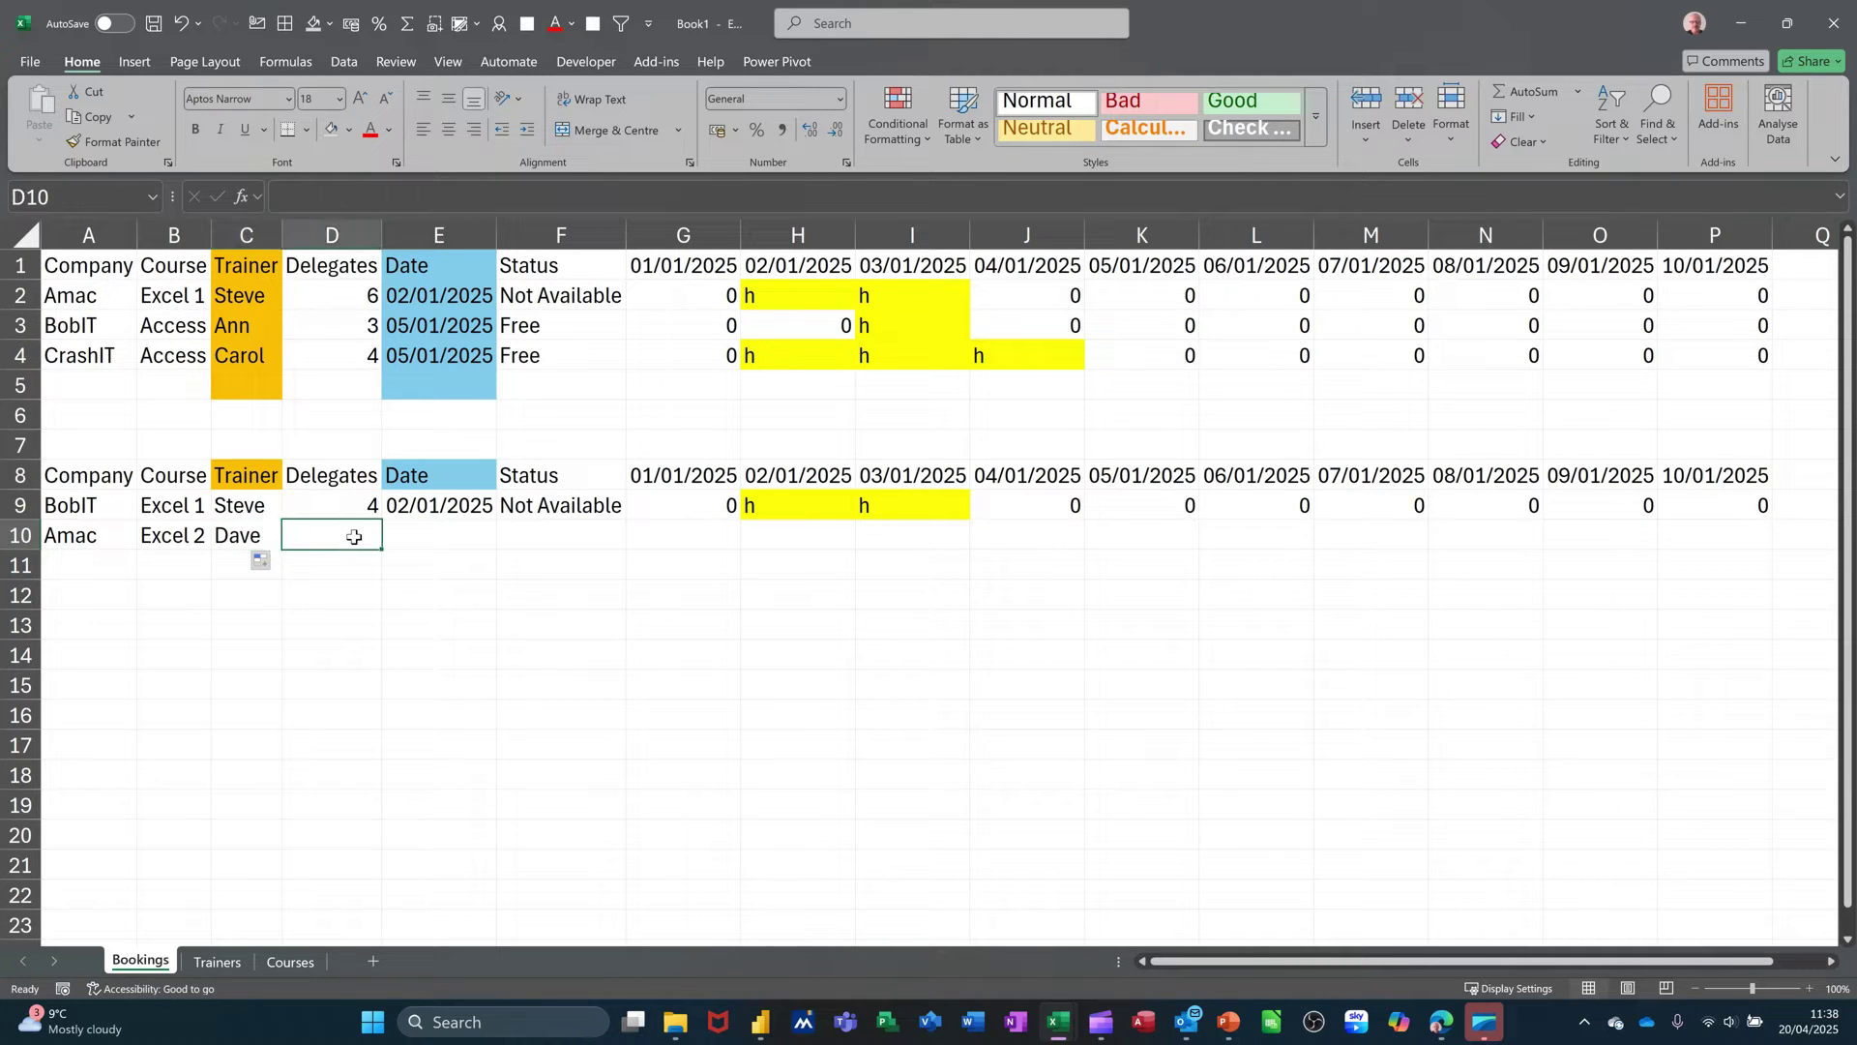
type("2")
left_click(455, 534)
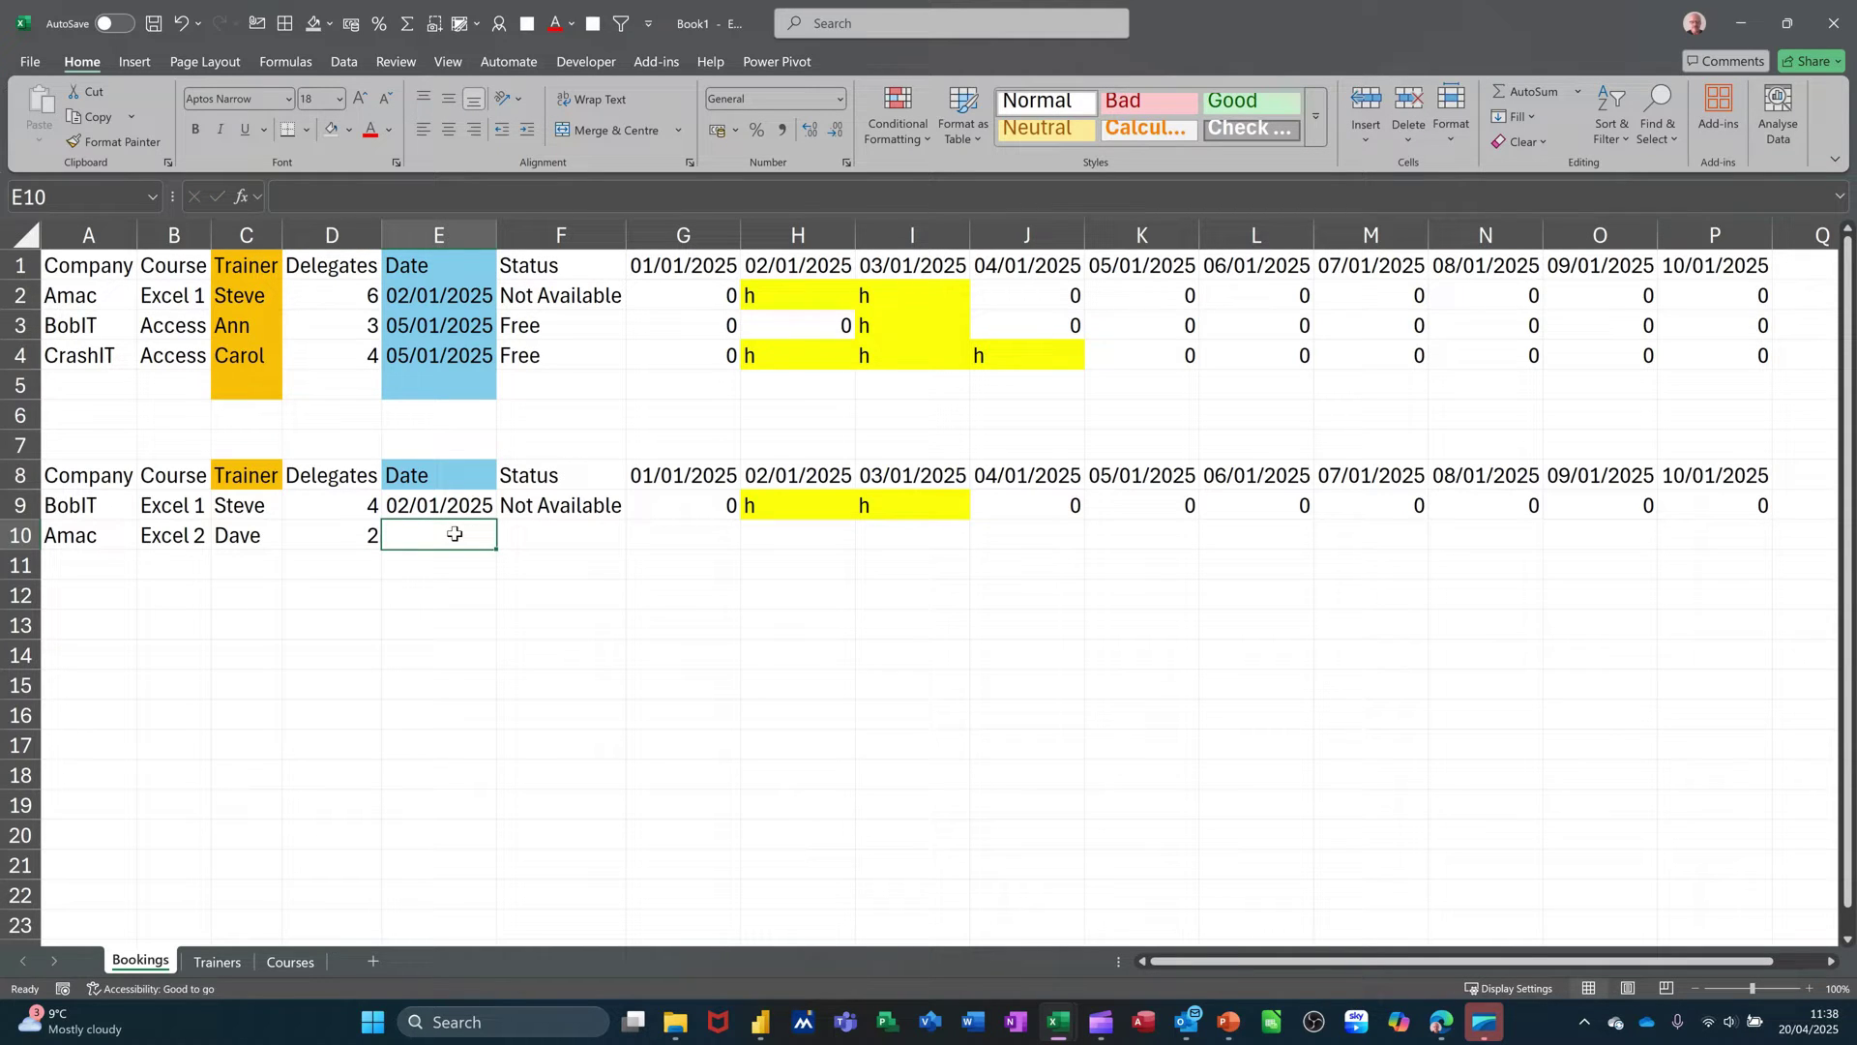
type("5")
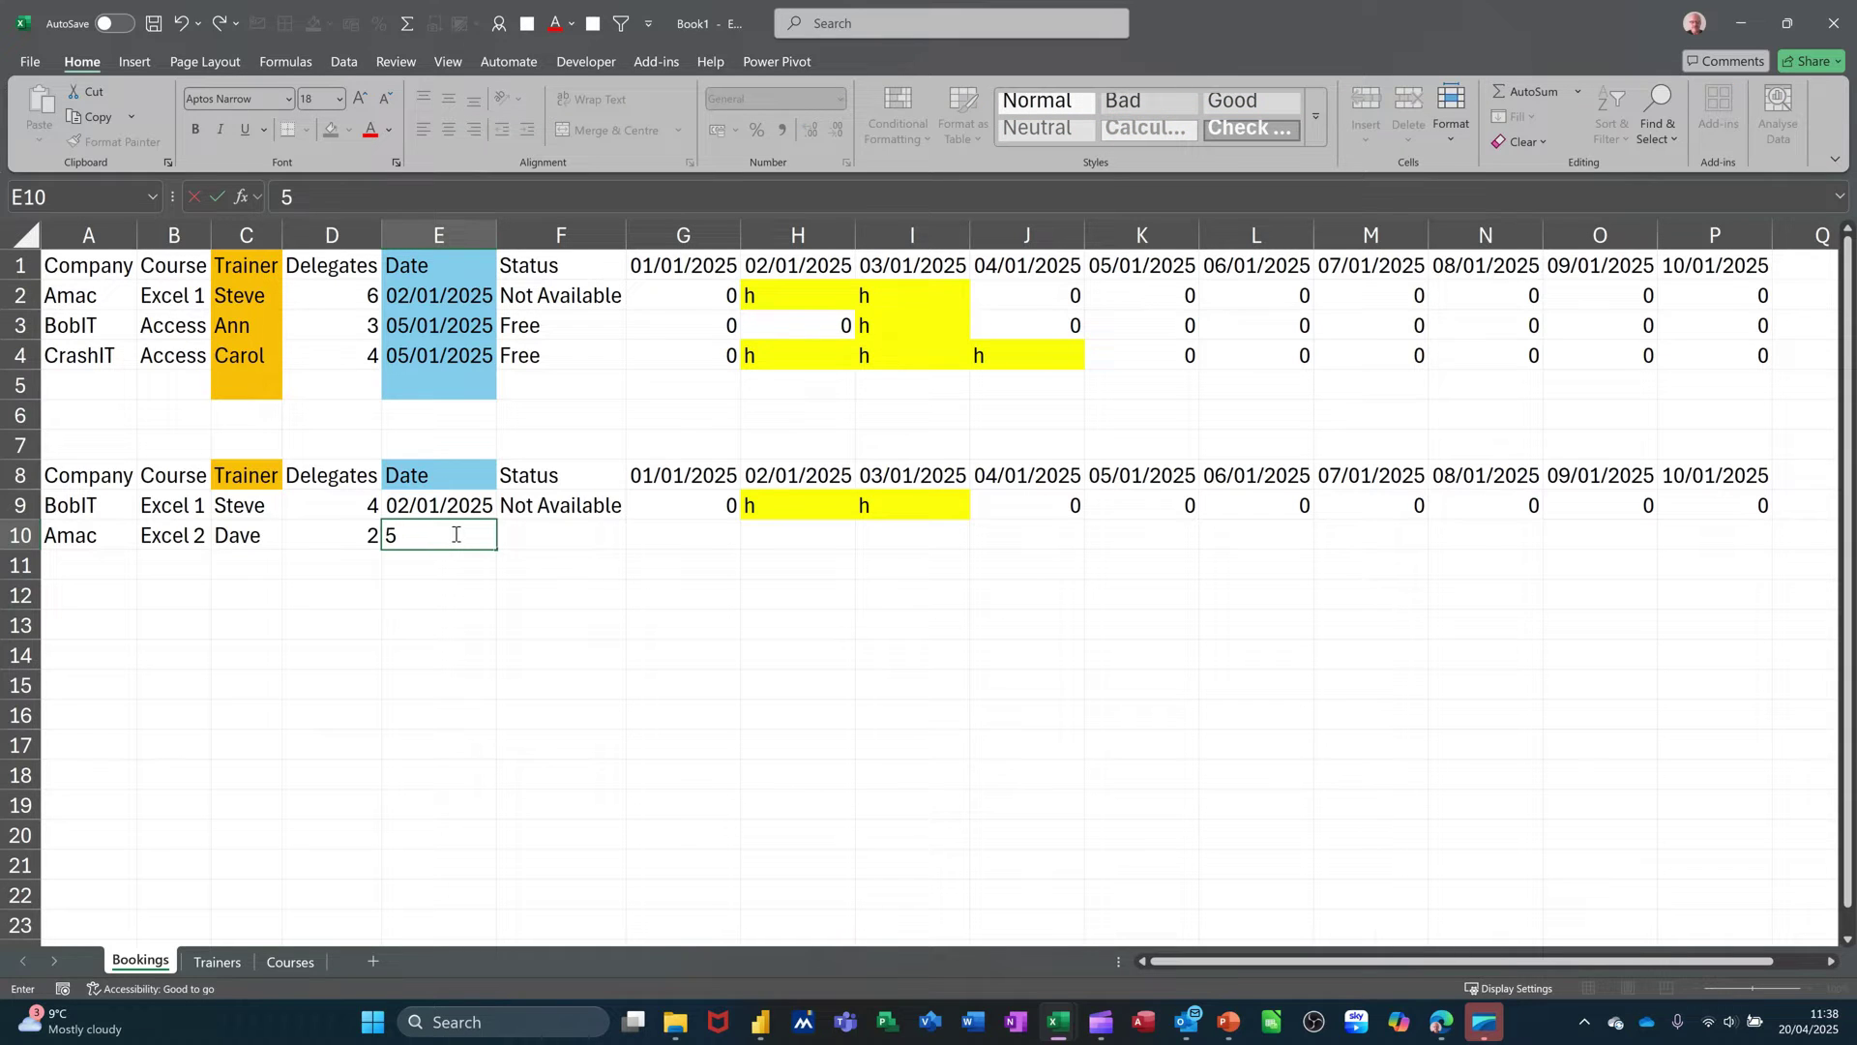
type("/01/202")
type("5")
left_click(544, 535)
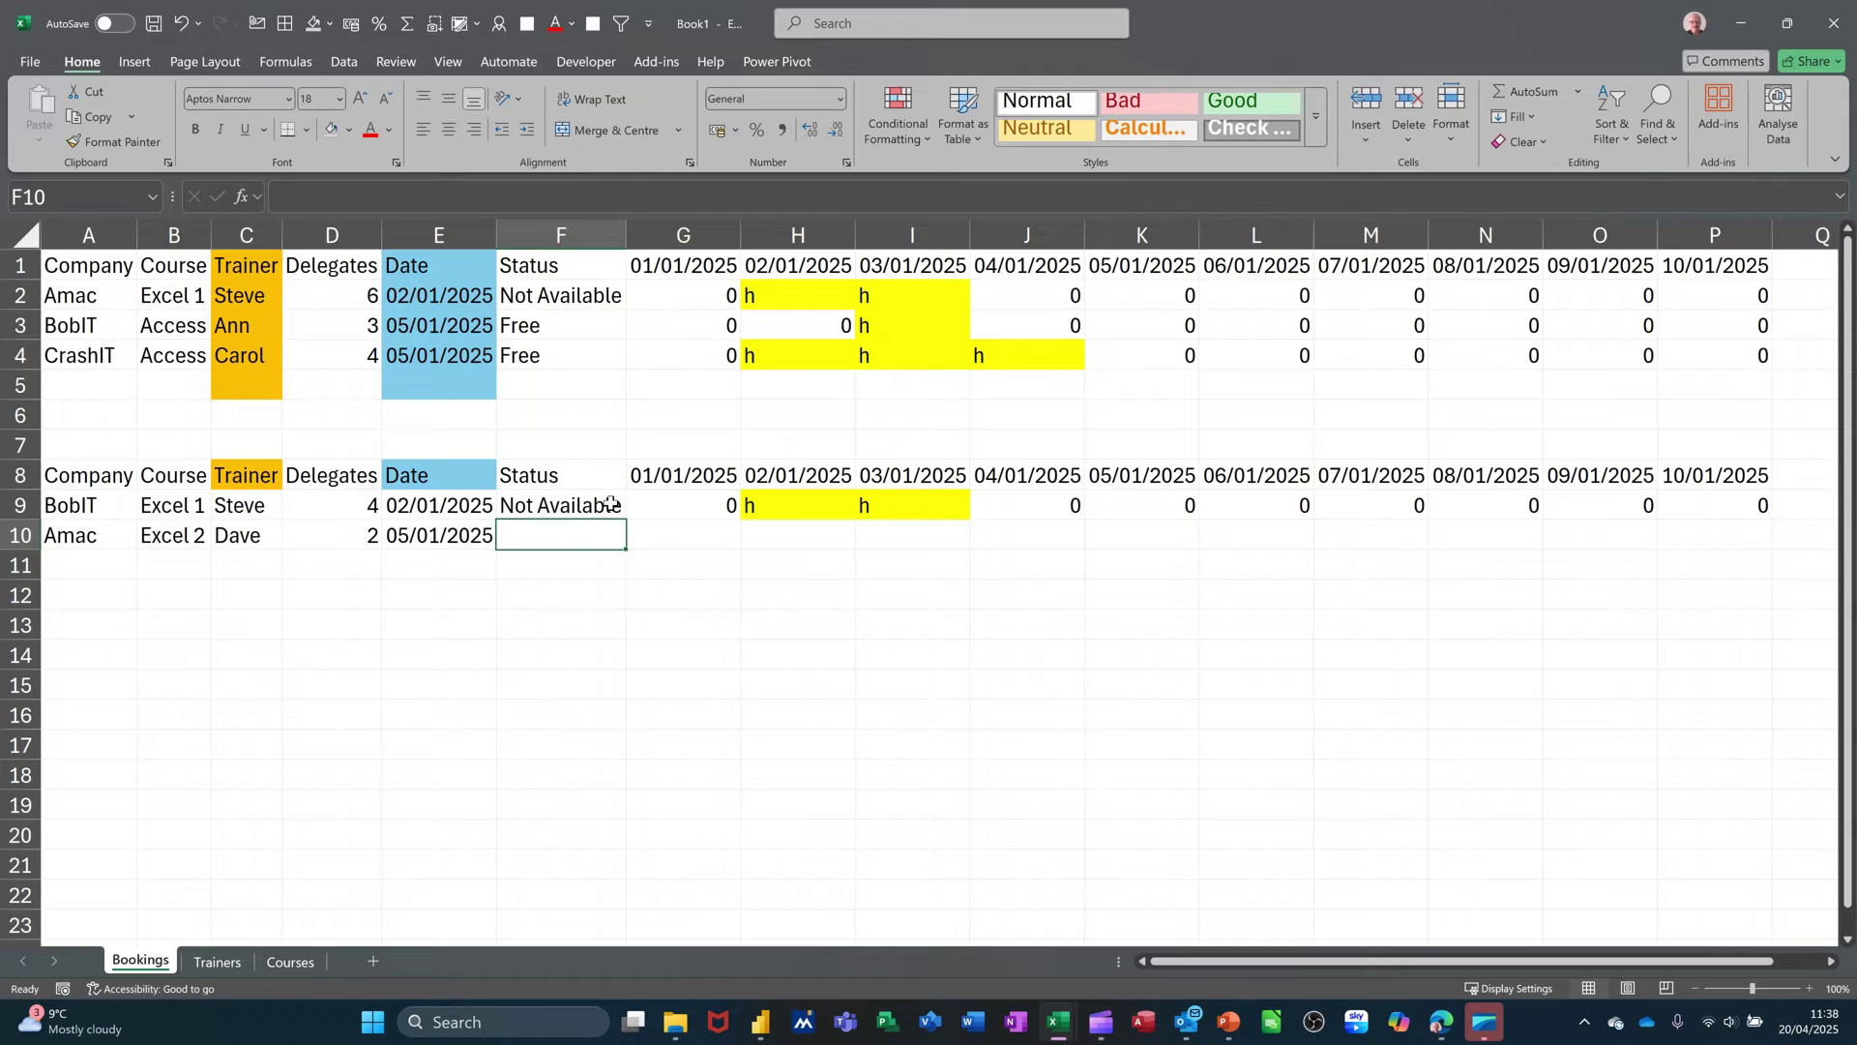
Step: Fill the Status formula from F9 and the XLOOKUP formula from G9 down into row 10
left_click(611, 504)
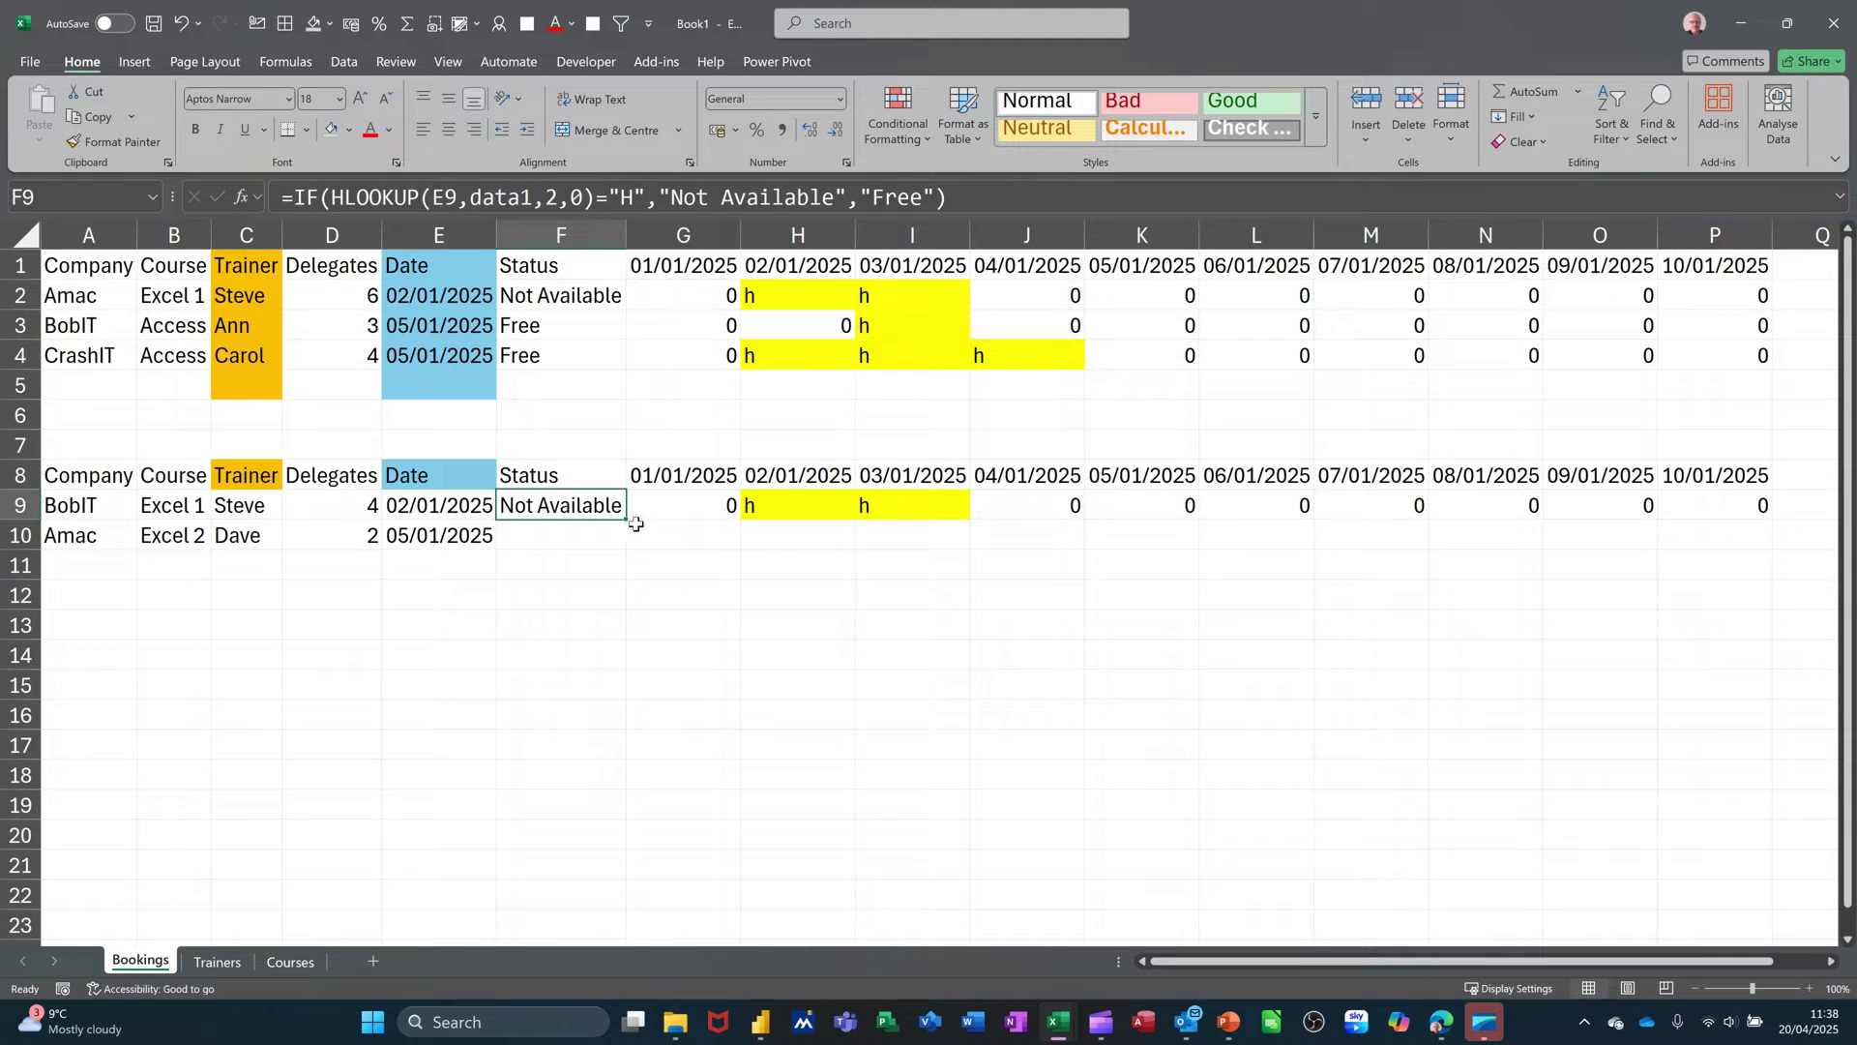
left_click_drag(628, 517, 624, 541)
left_click(554, 537)
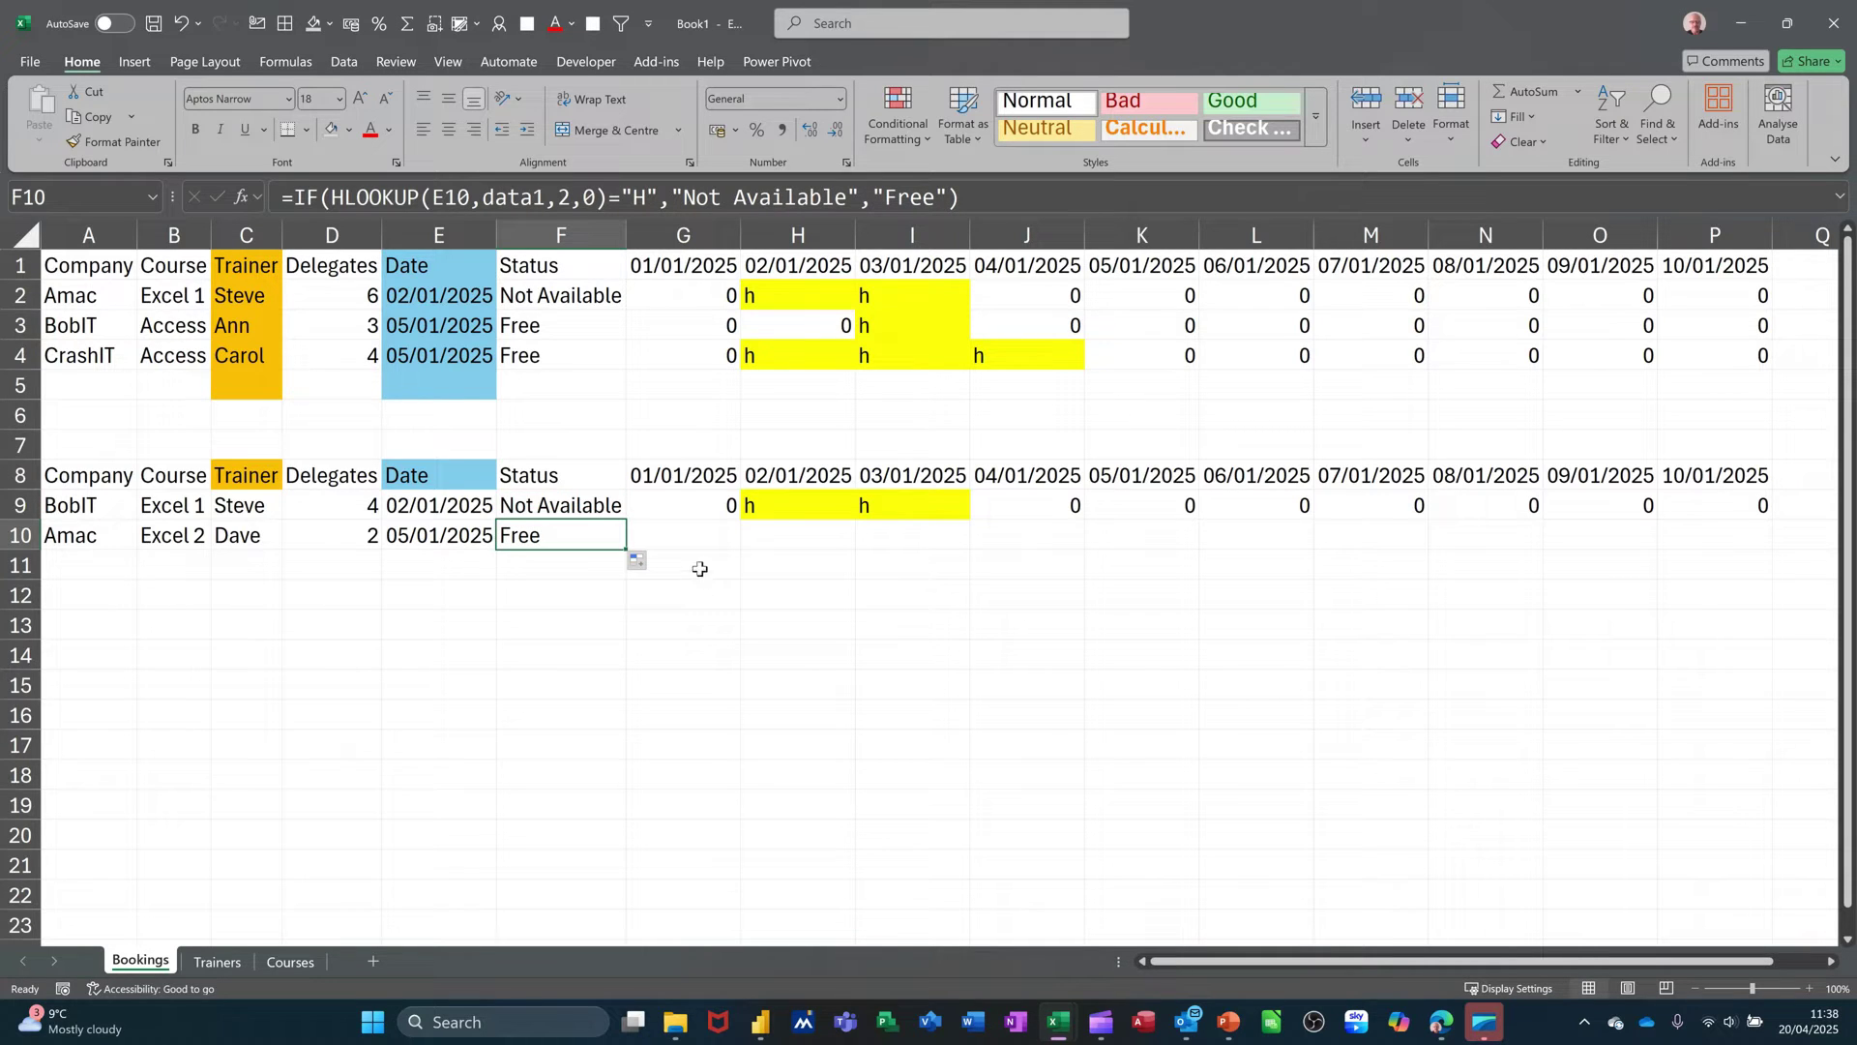
left_click(692, 506)
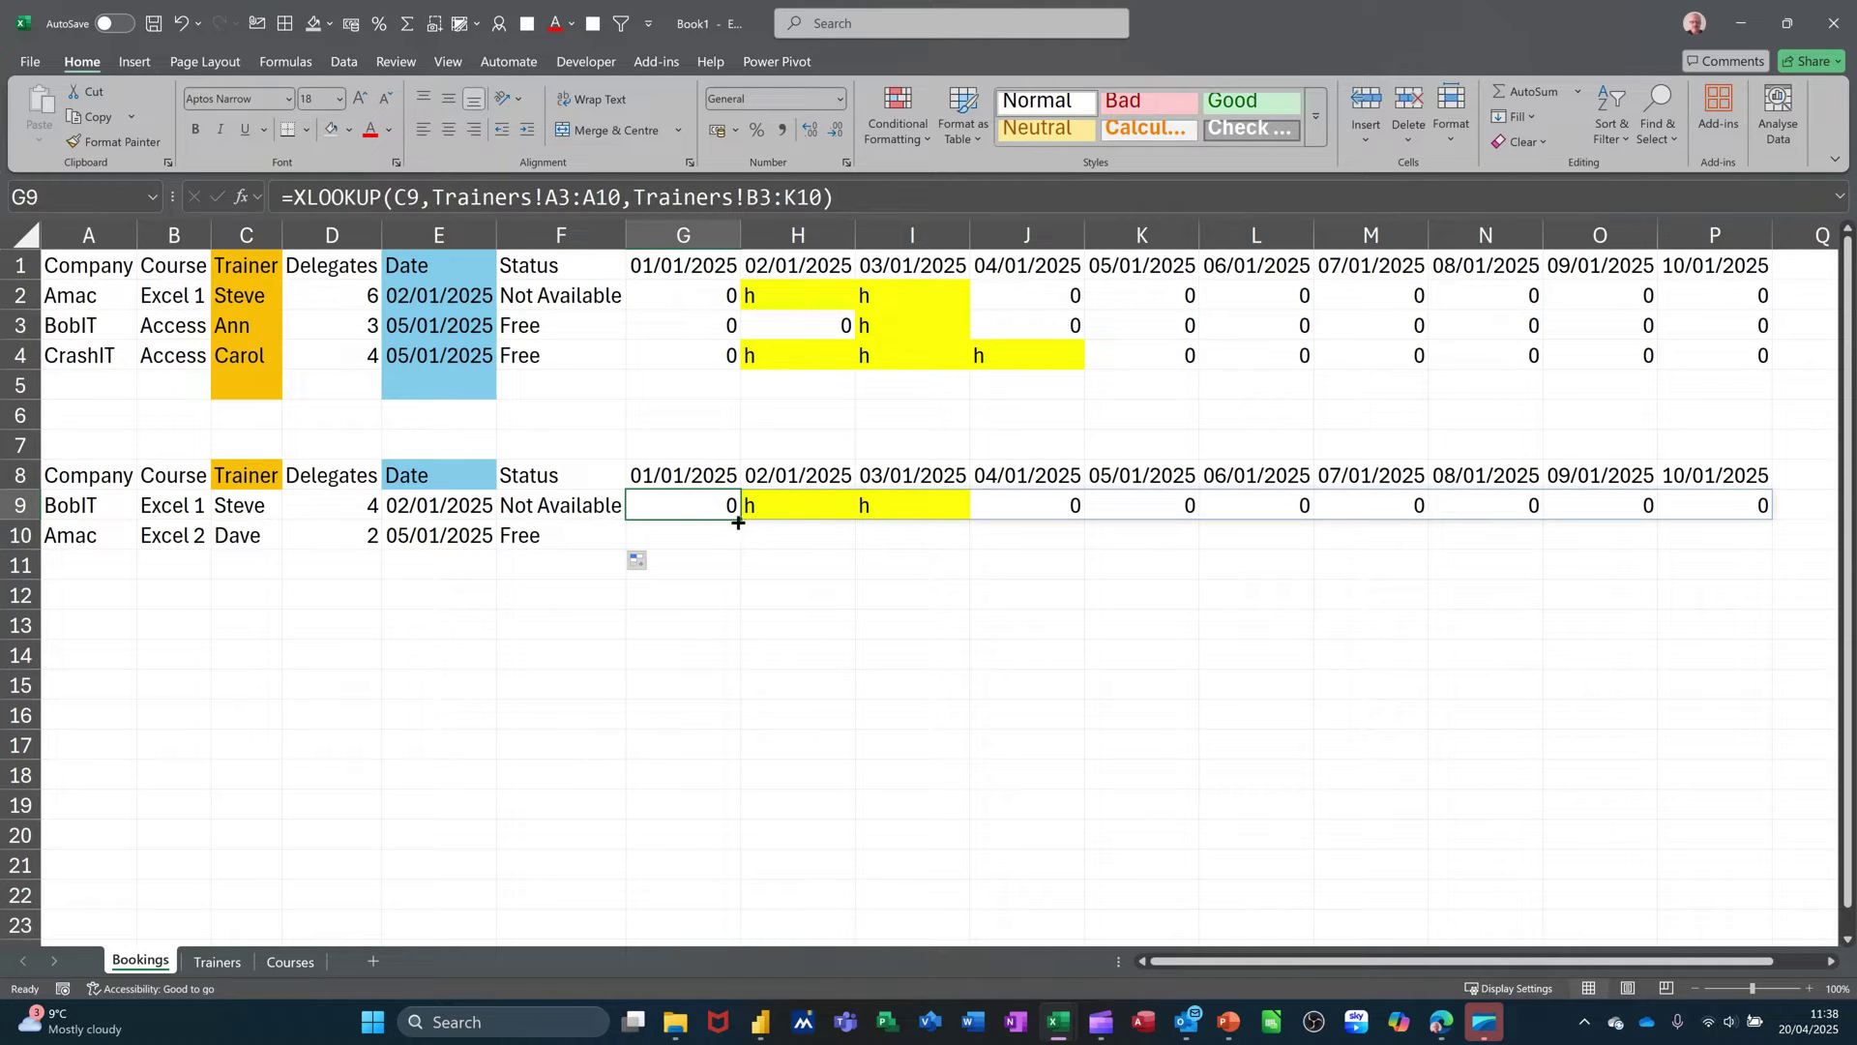
left_click_drag(738, 534, 739, 546)
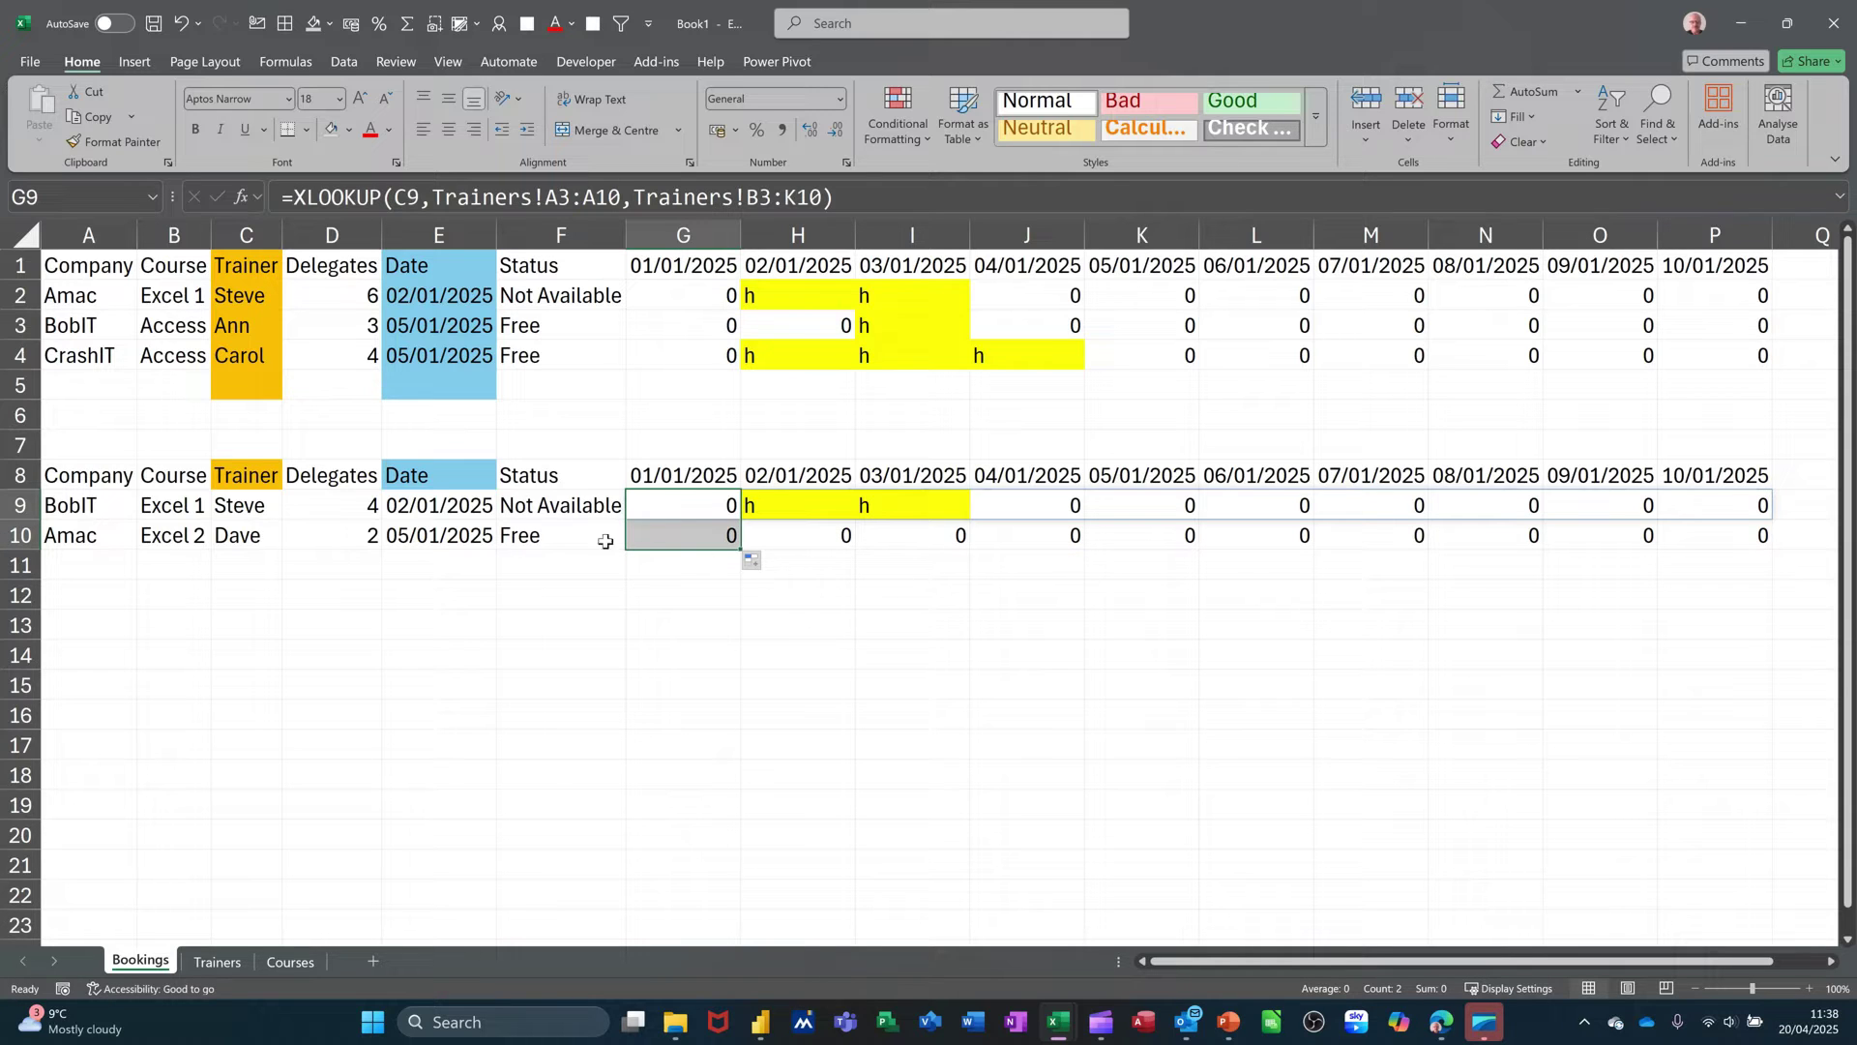
left_click(540, 534)
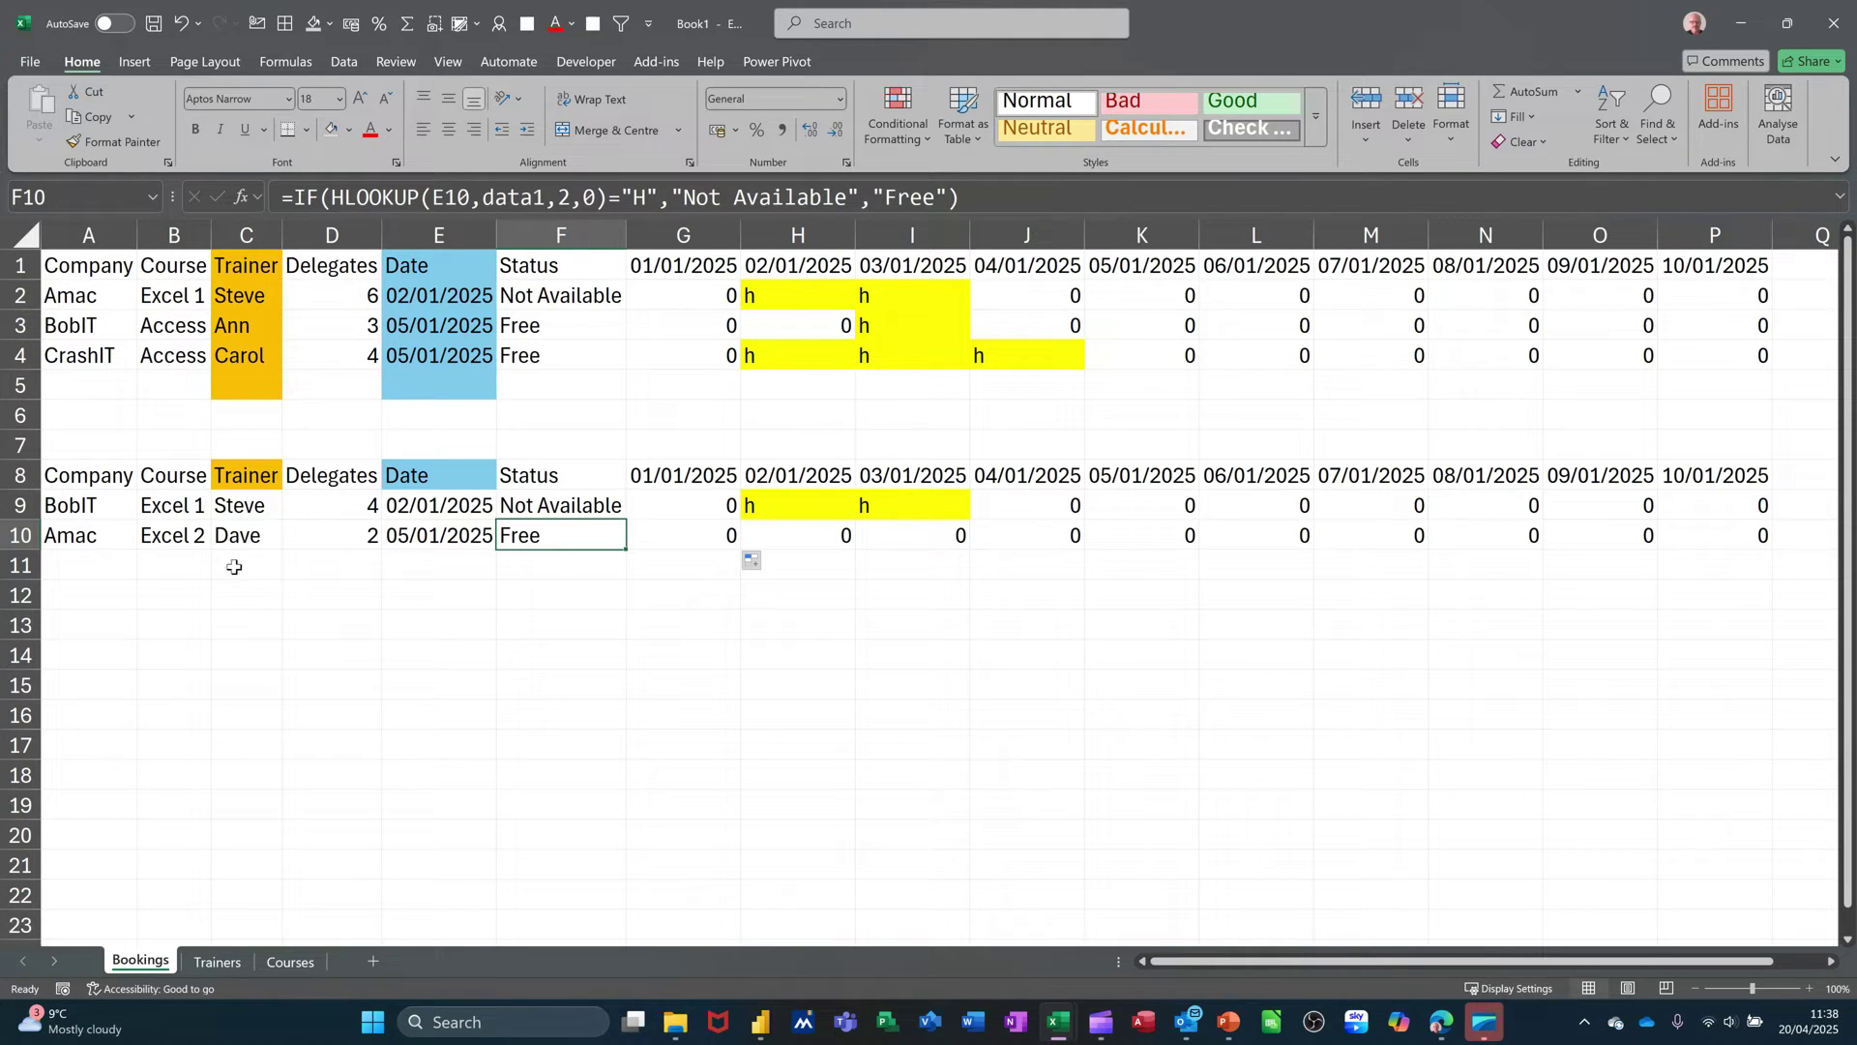
Step: Enter BobIT as the company in A11, fill the course down from B10, and enter the trainer's name in C11
left_click(96, 564)
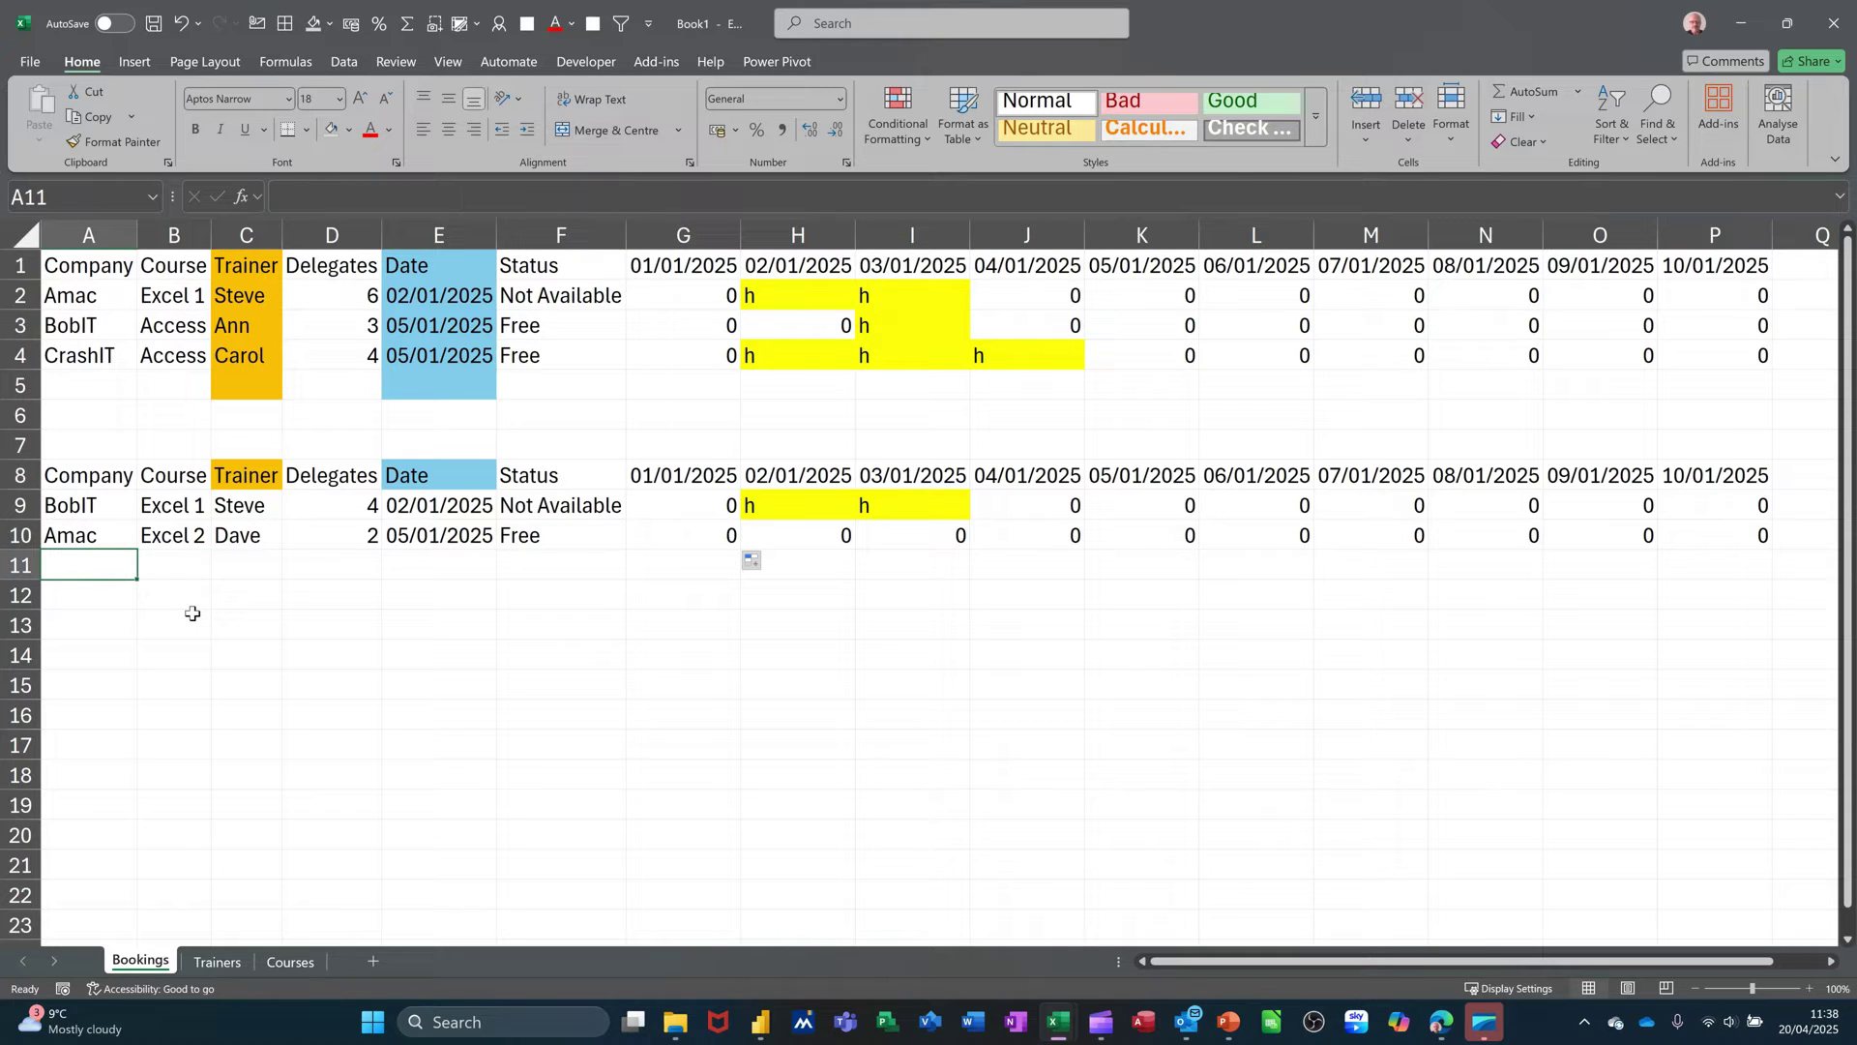
type("Bo")
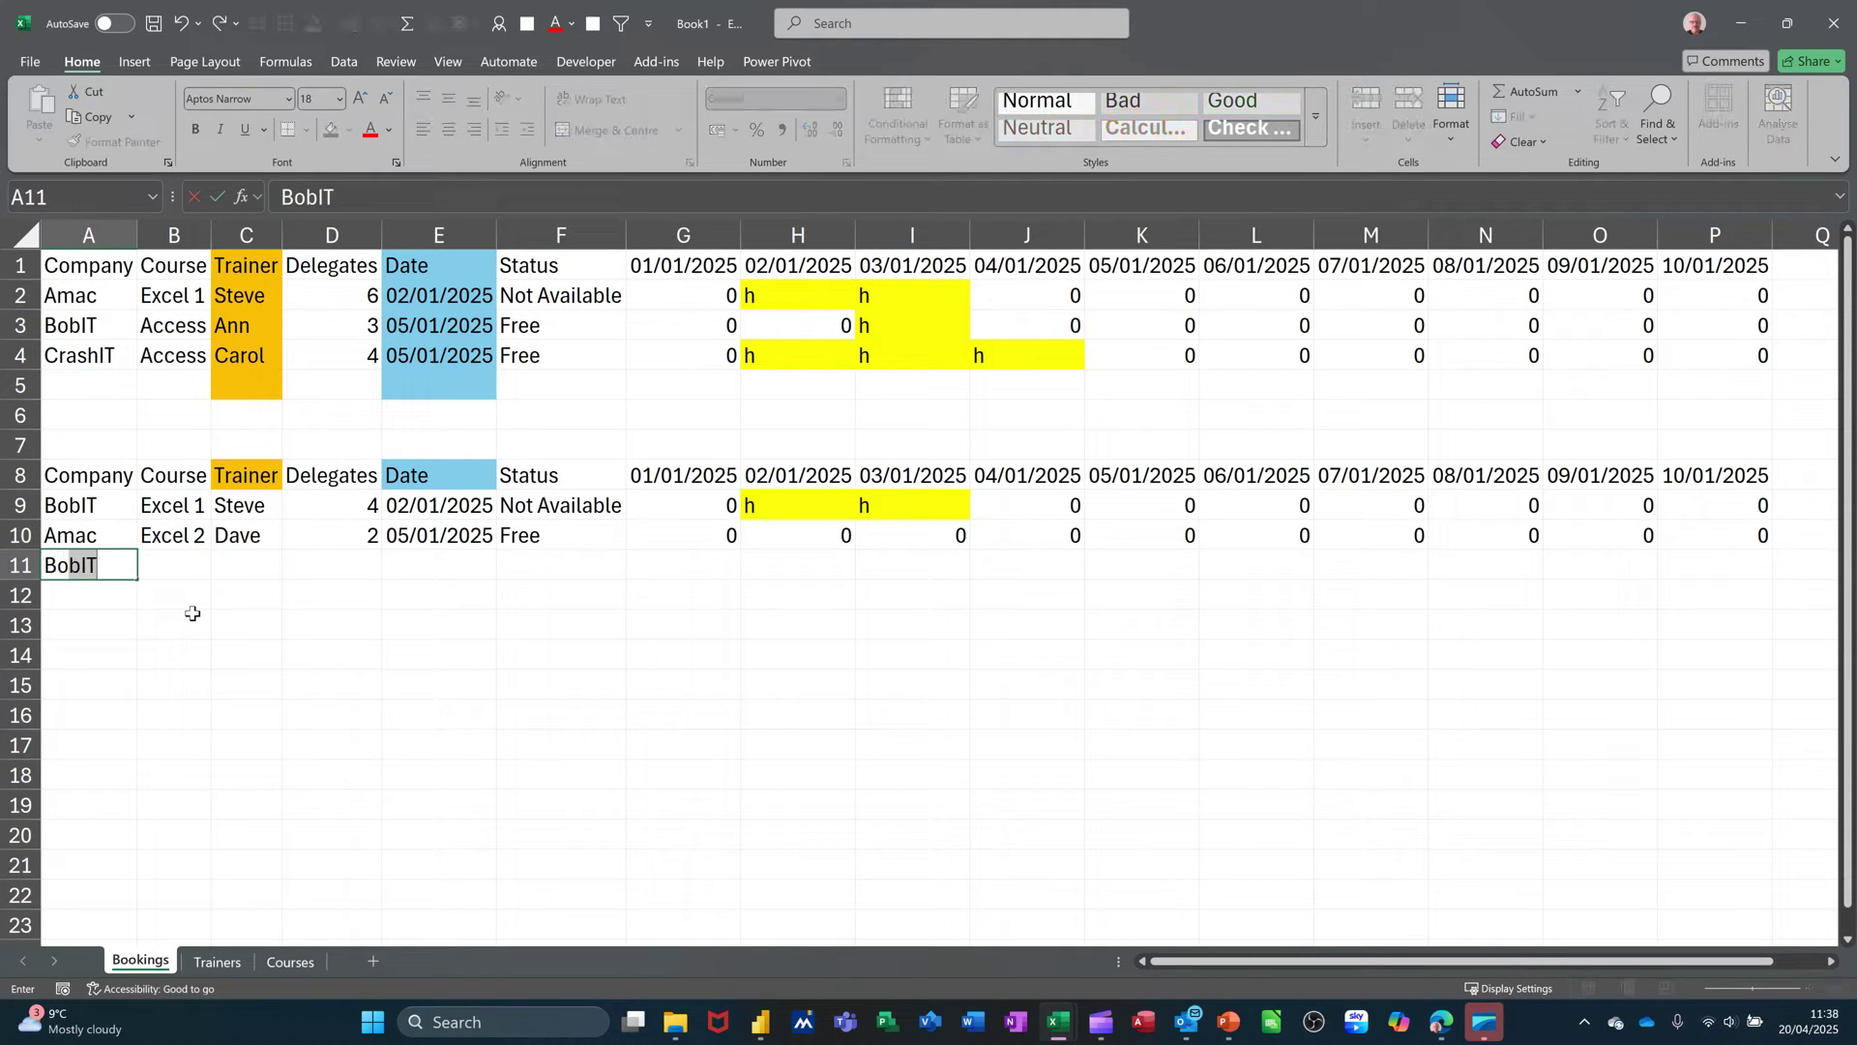
type("bIT")
left_click(187, 563)
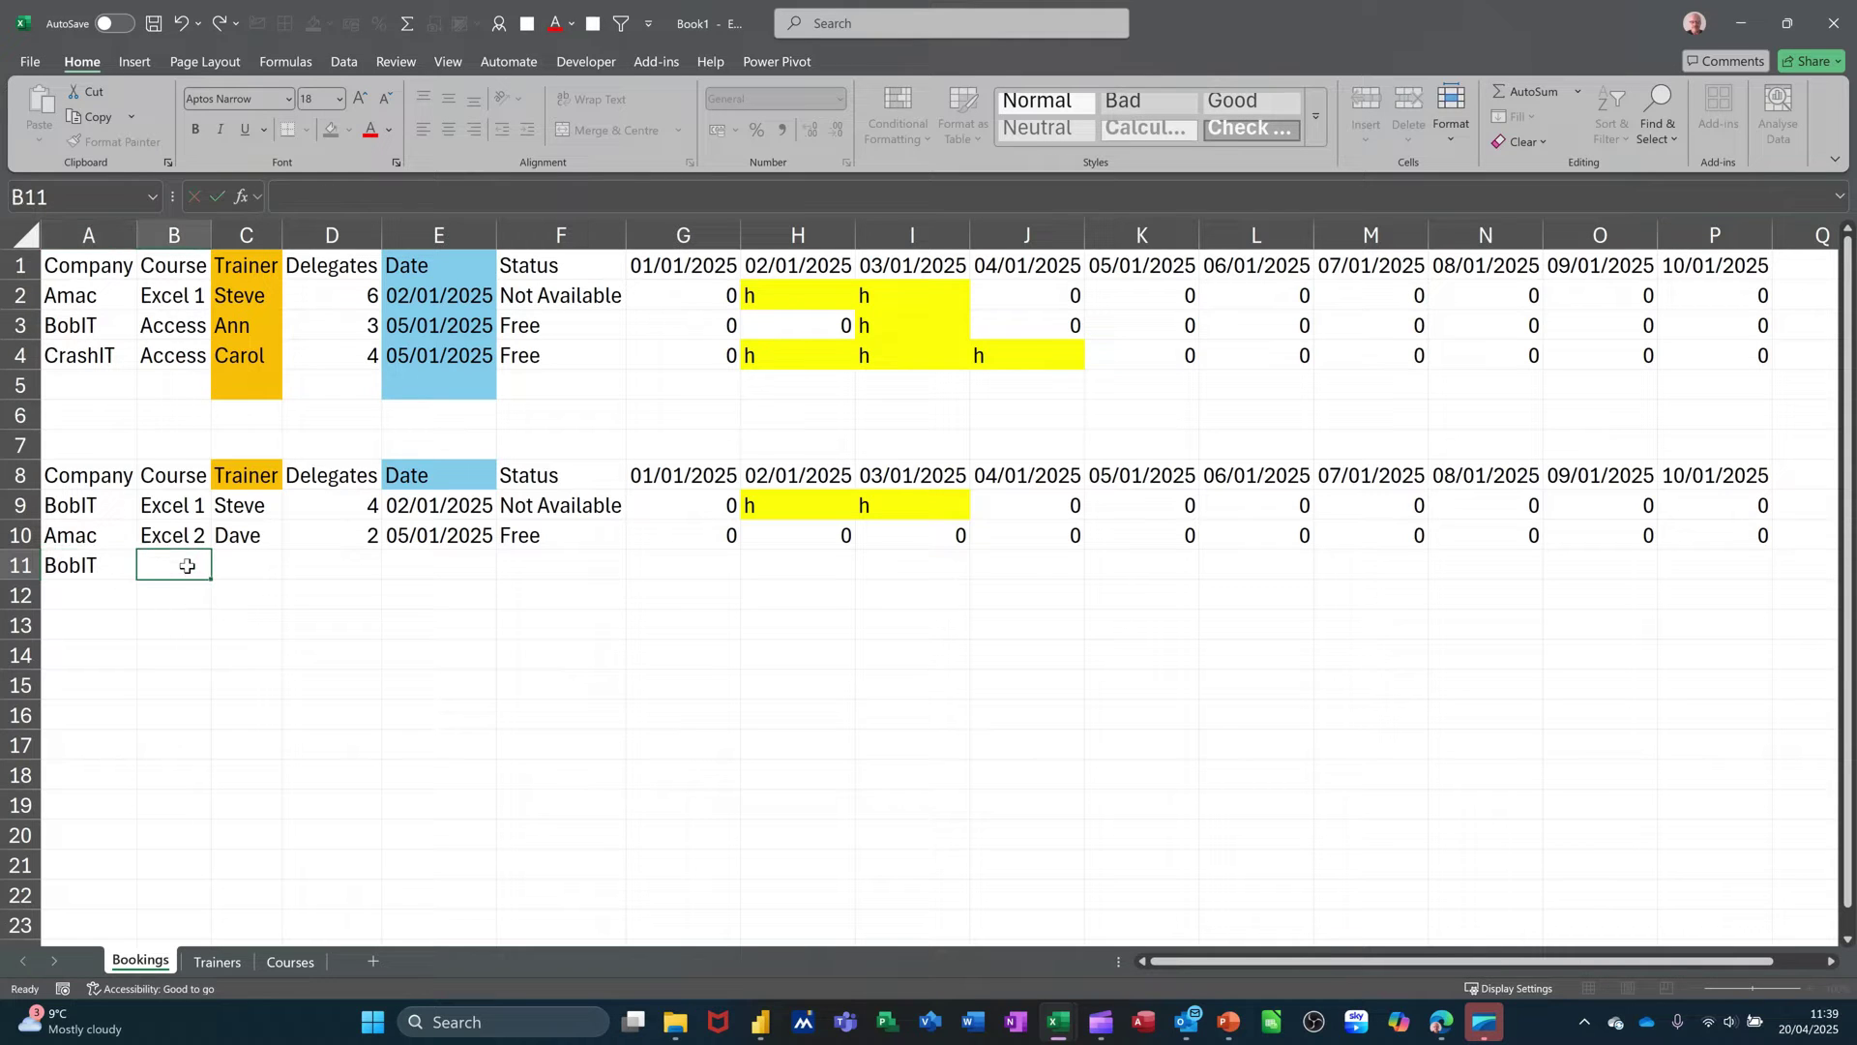
left_click(183, 542)
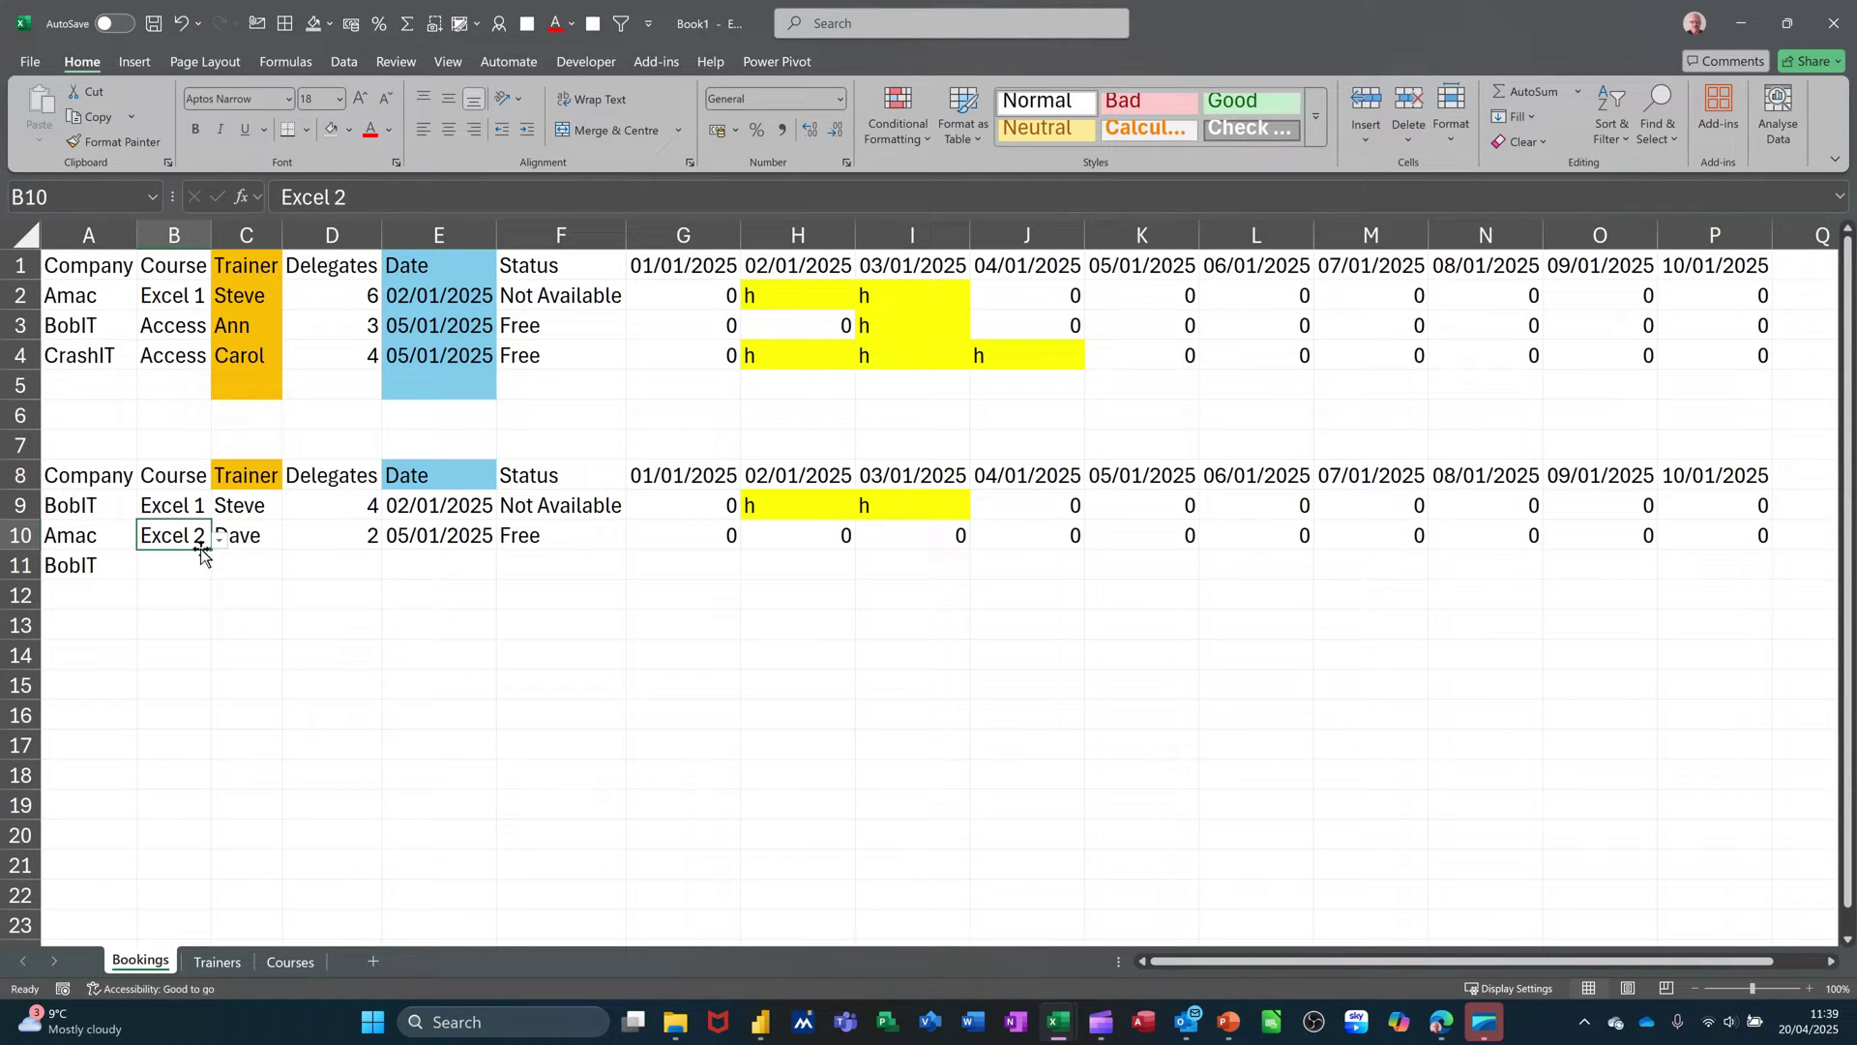
left_click_drag(210, 548, 208, 571)
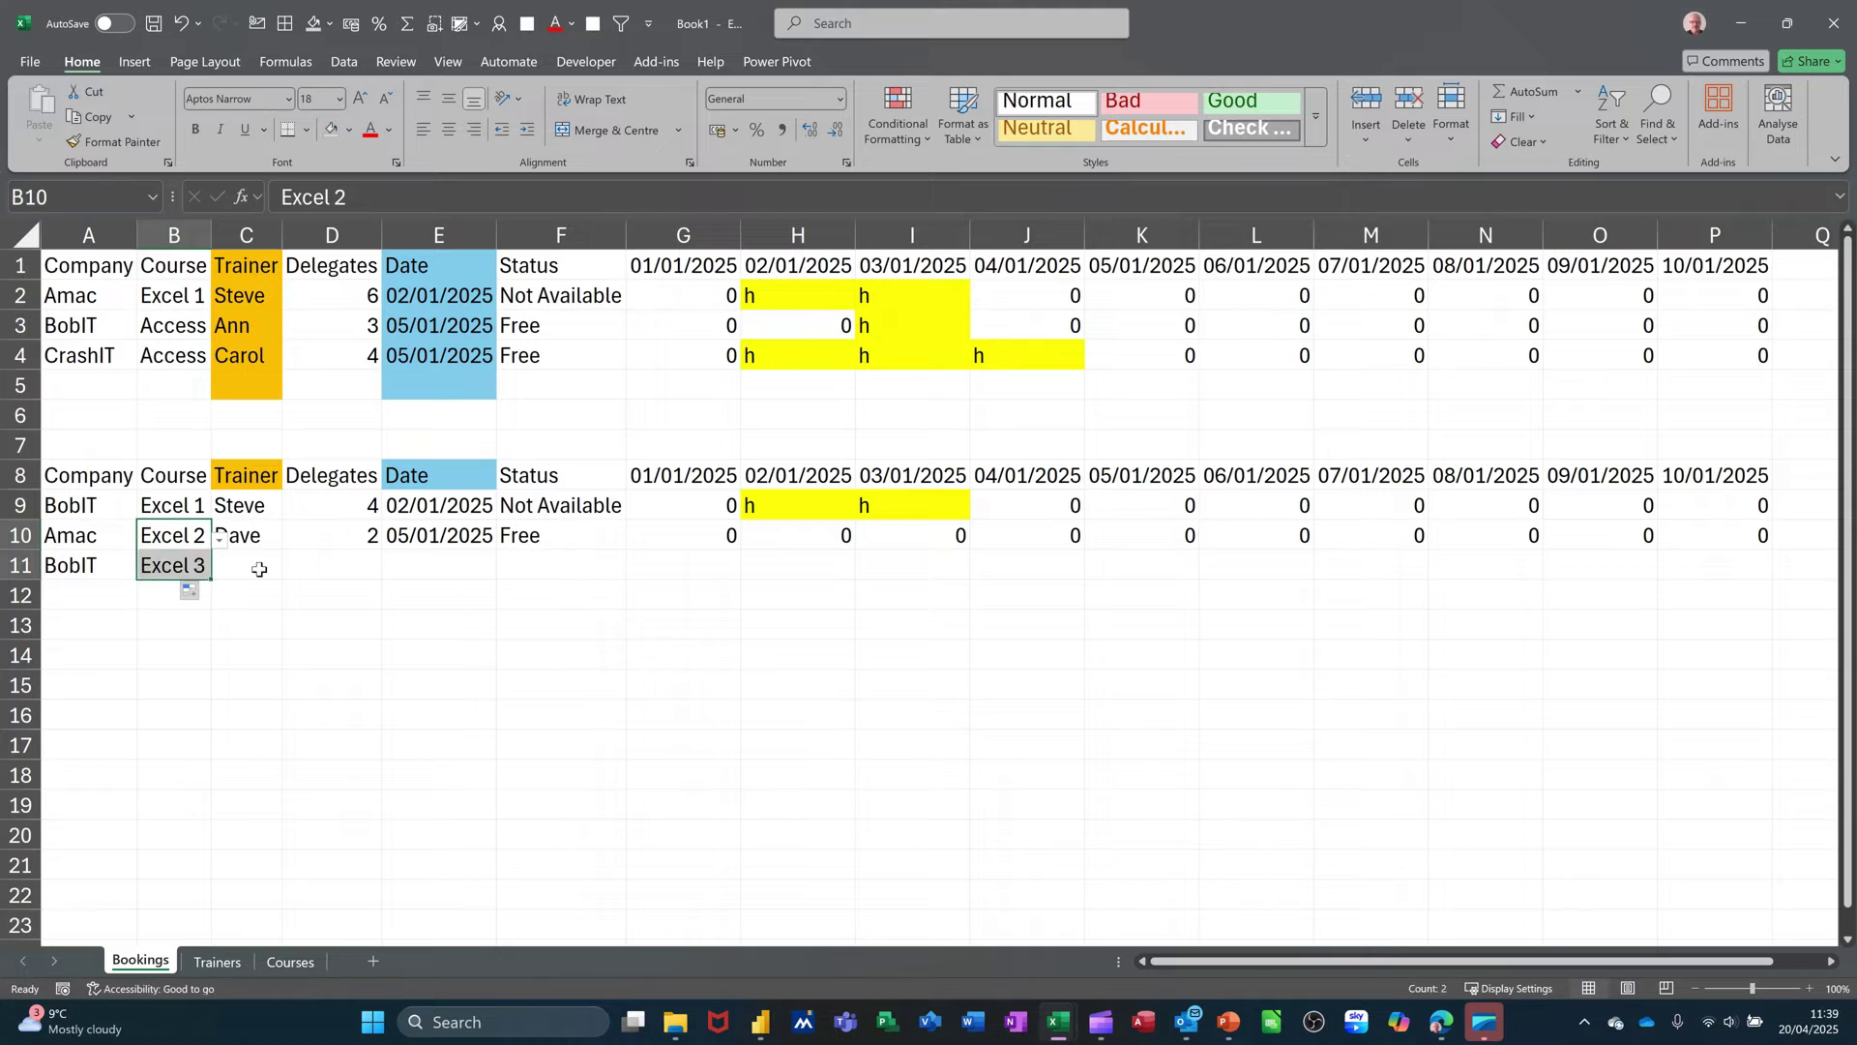
left_click(267, 571)
type("Ann")
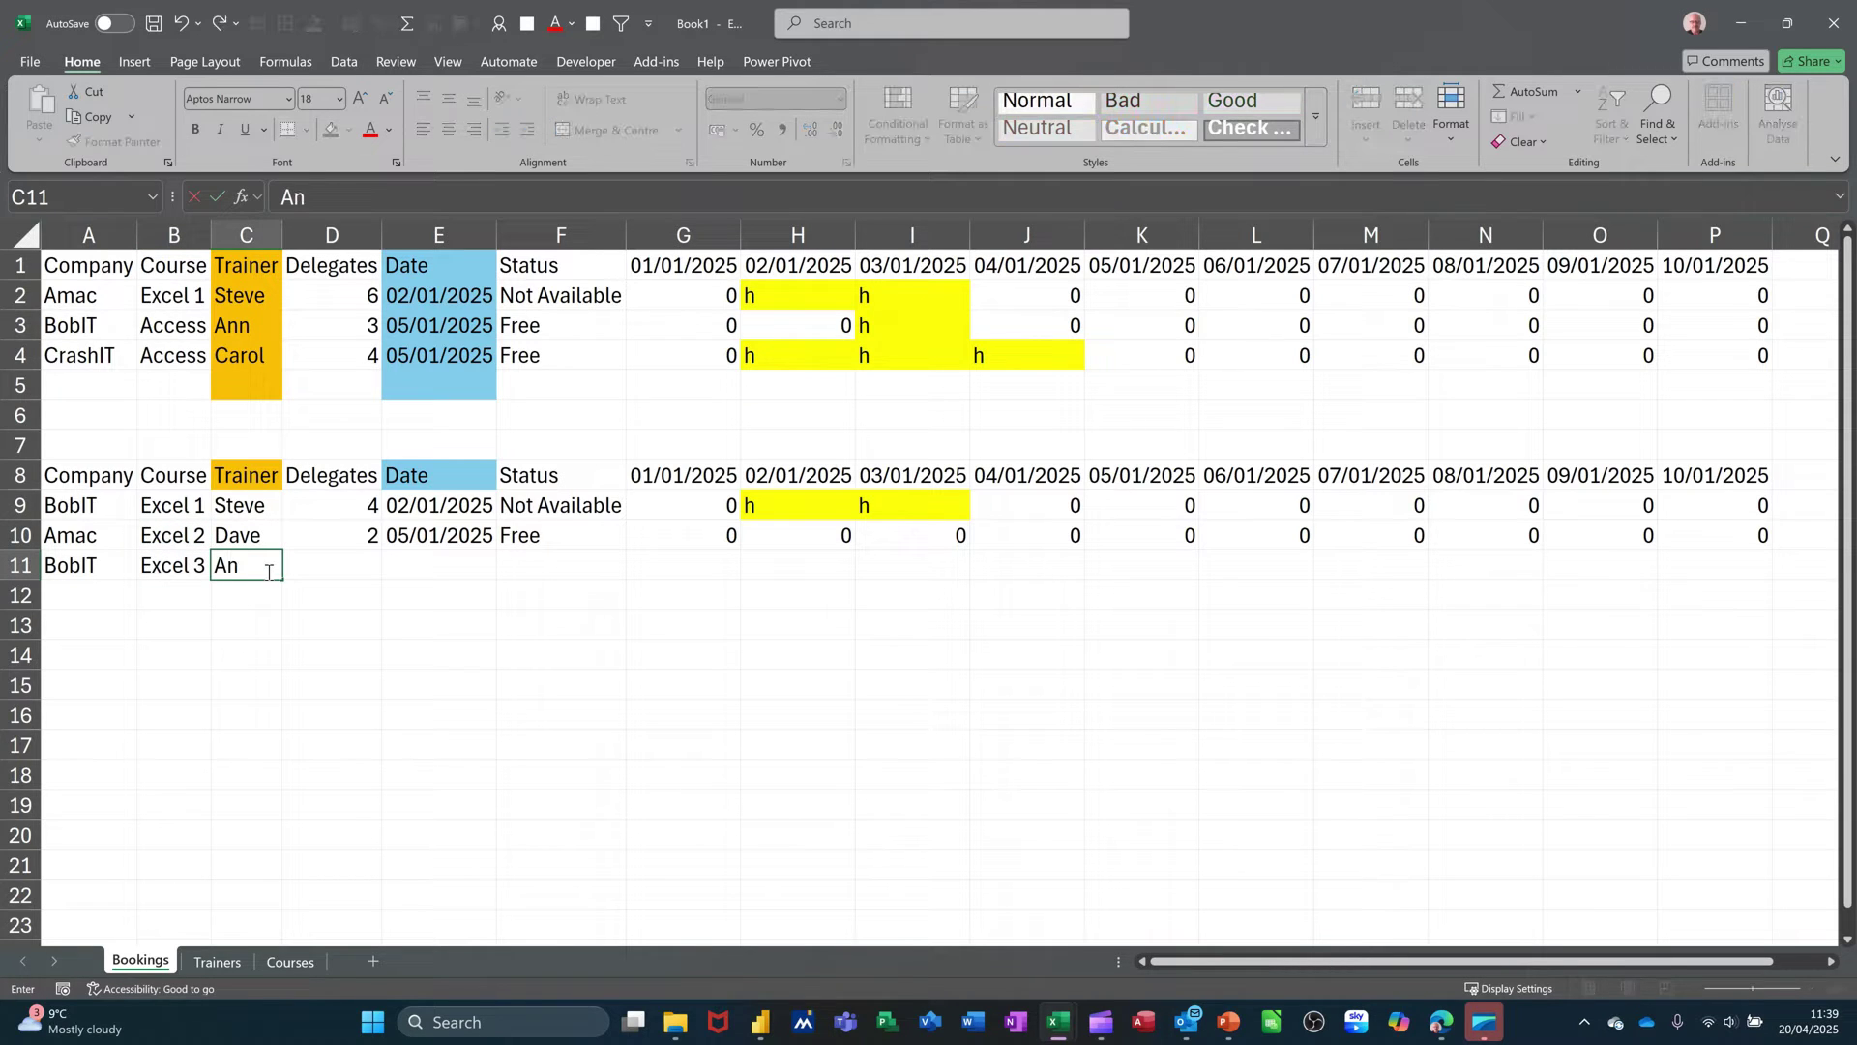
Step: Enter 4 delegates in D11 and the booking date 03/01/2025 in E11
left_click(384, 572)
left_click(377, 570)
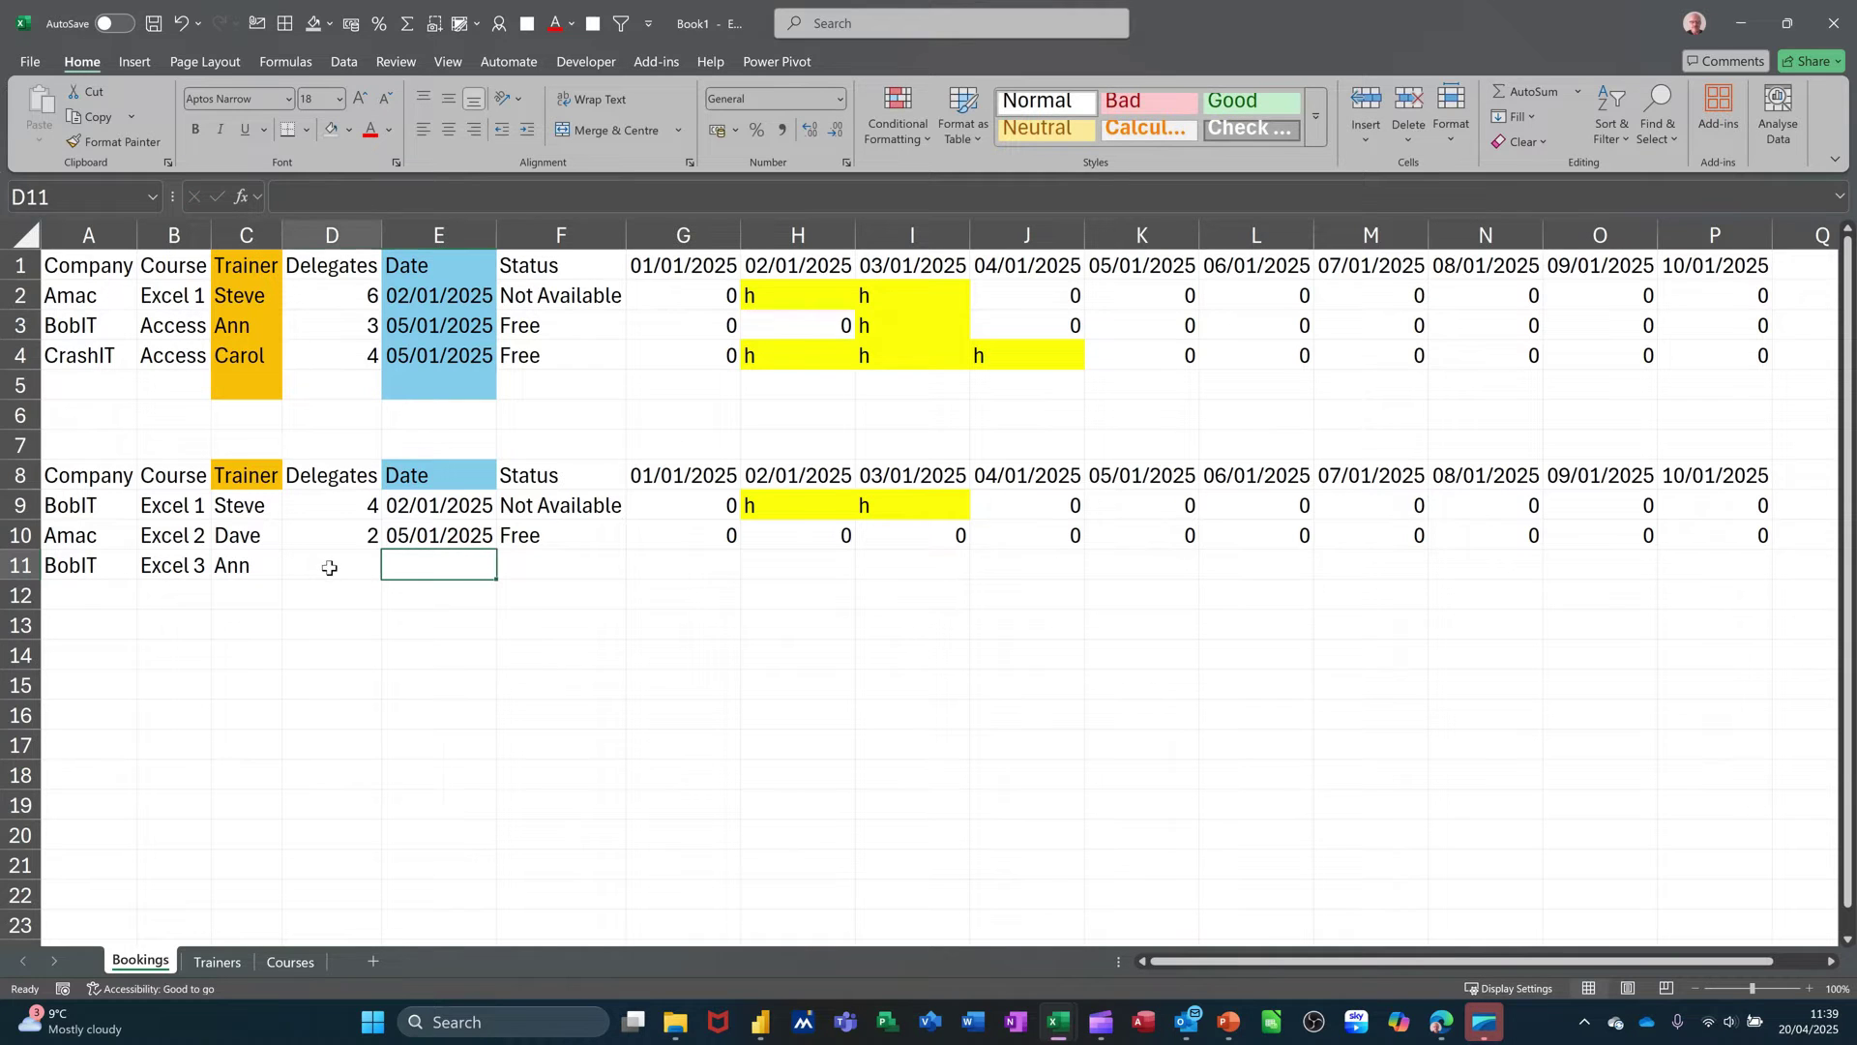
type("4")
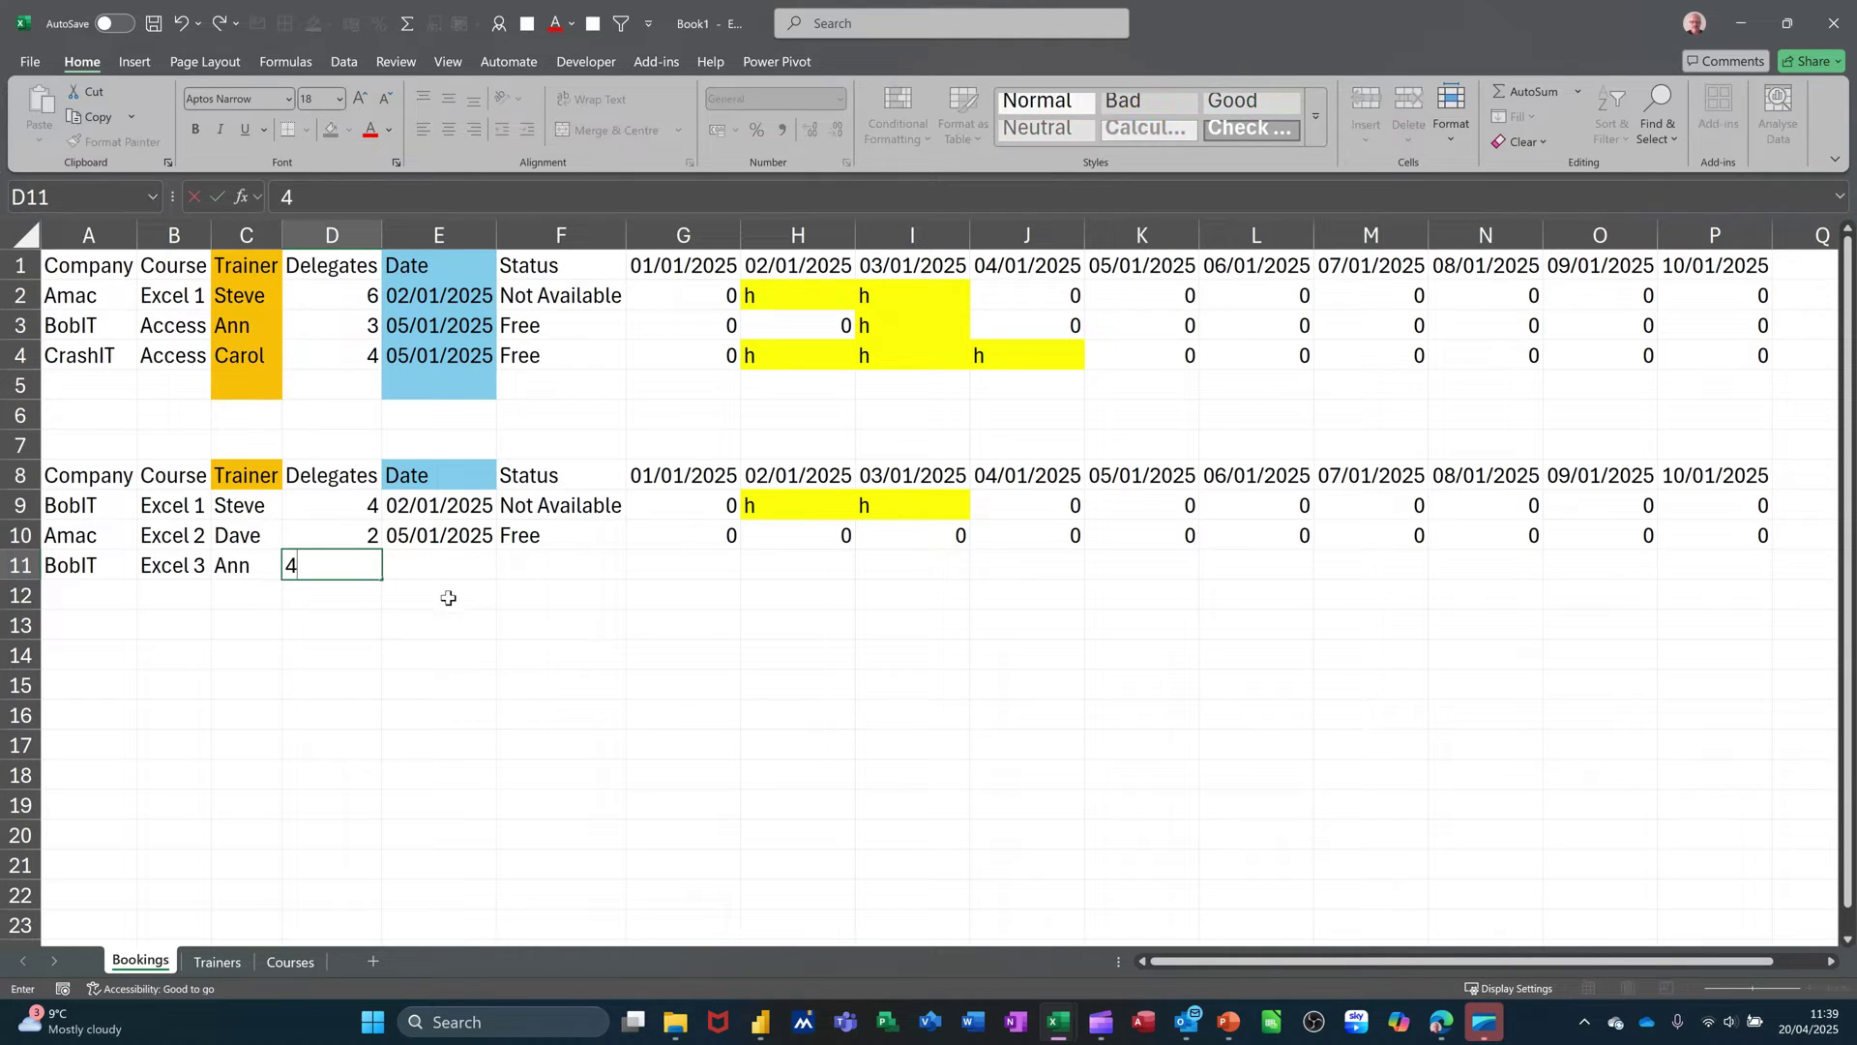
left_click(443, 570)
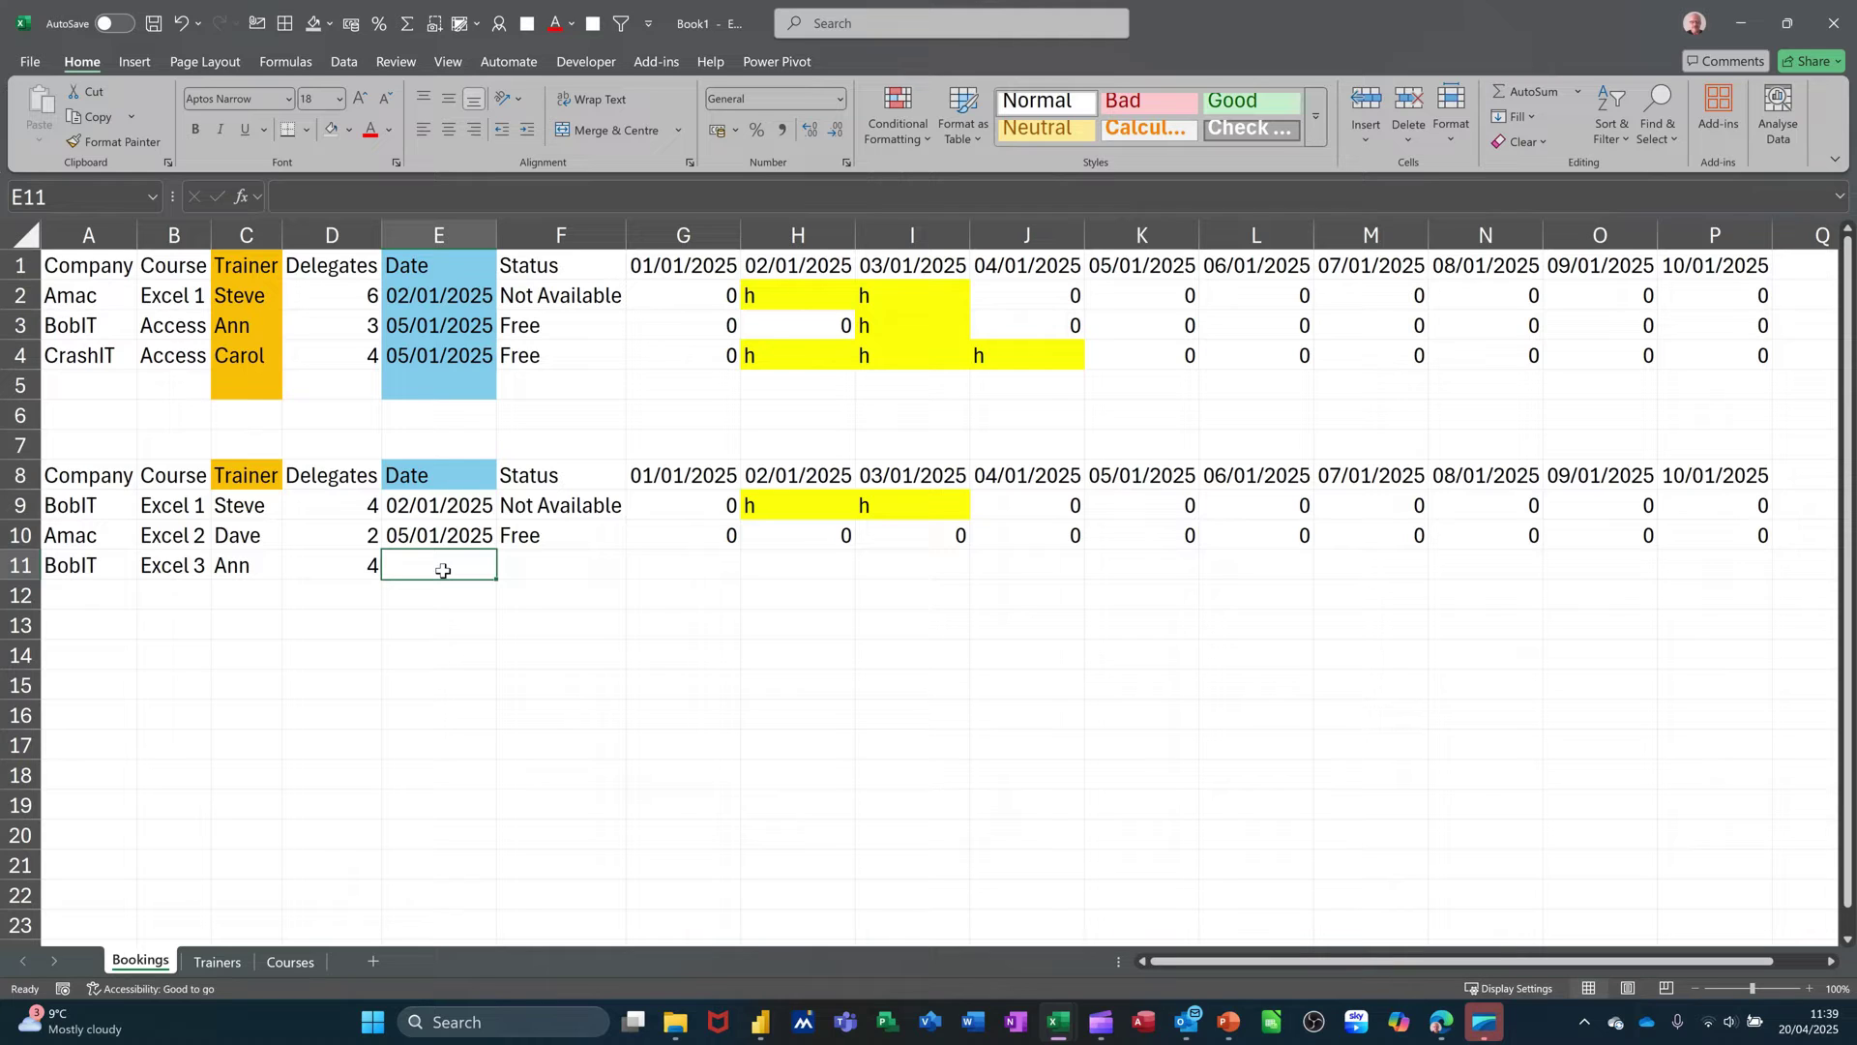
type("3/1")
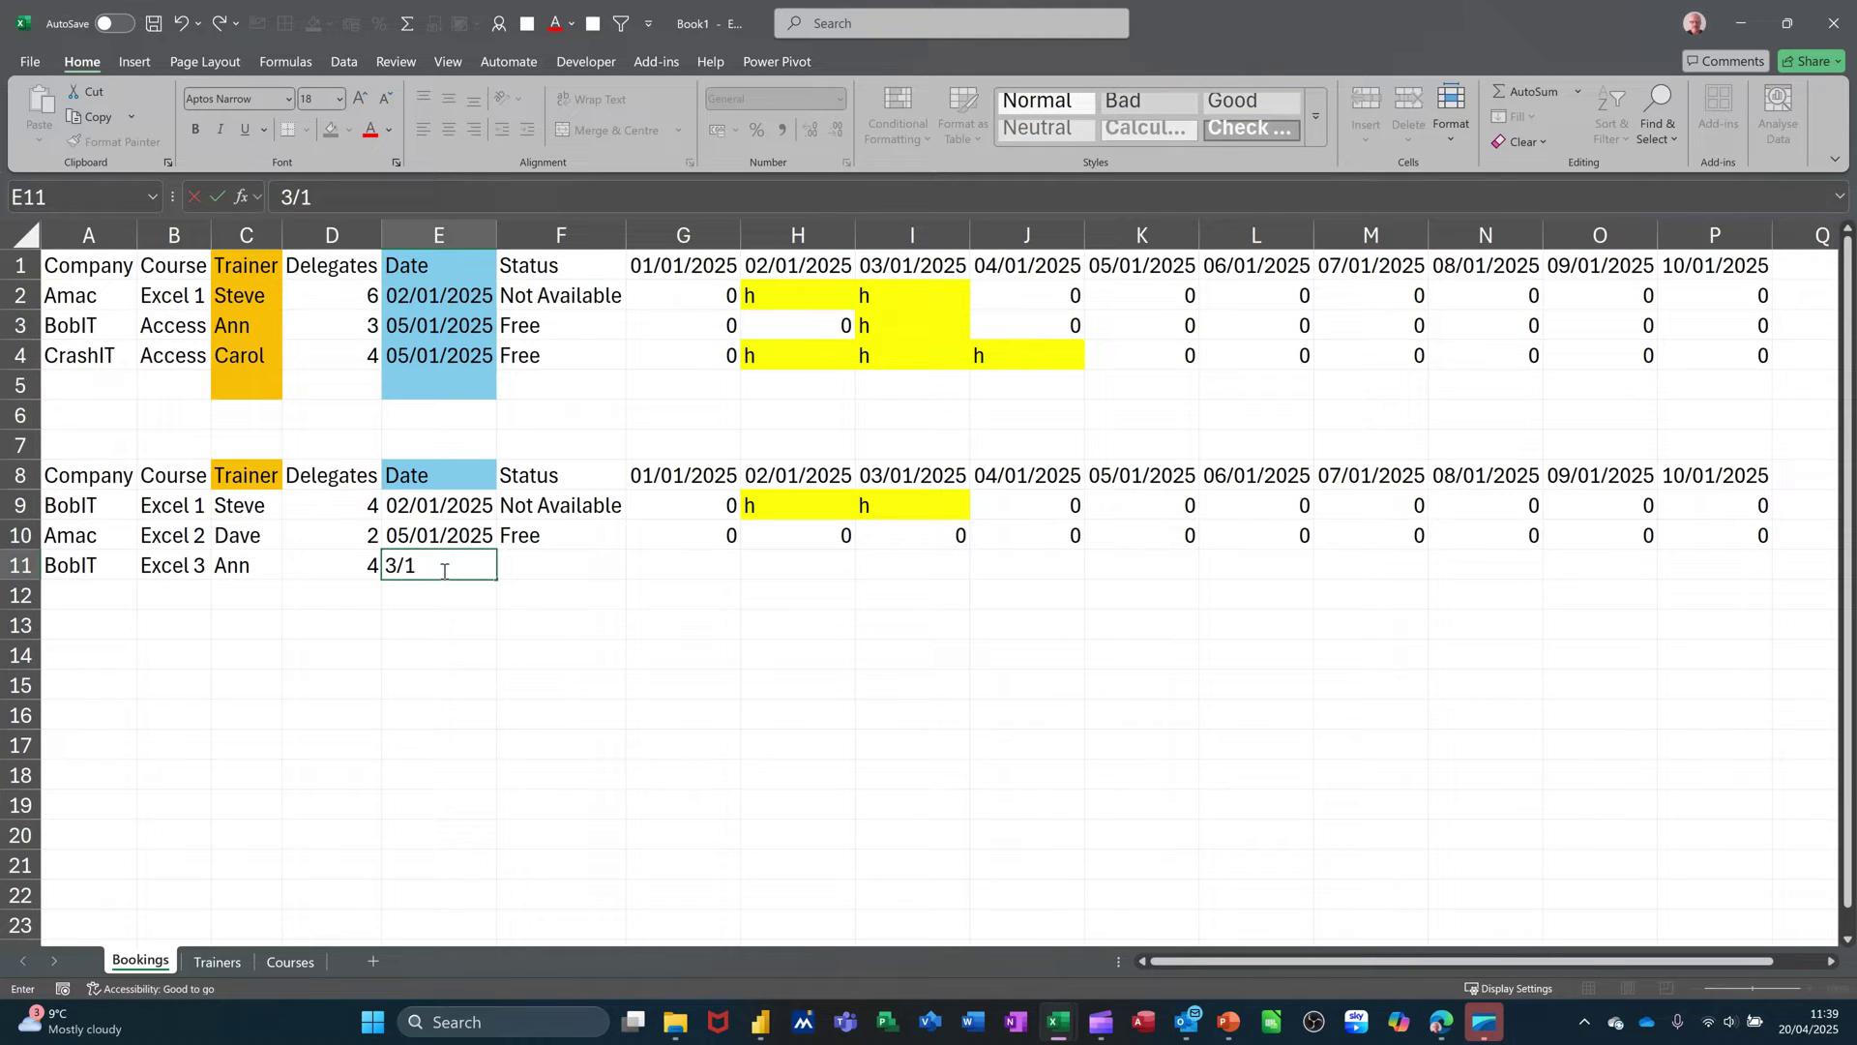
type("/01/2025")
left_click(556, 568)
Step: Fill the Status formula from F10 and the holiday lookup from G10 down into row 11
left_click(601, 539)
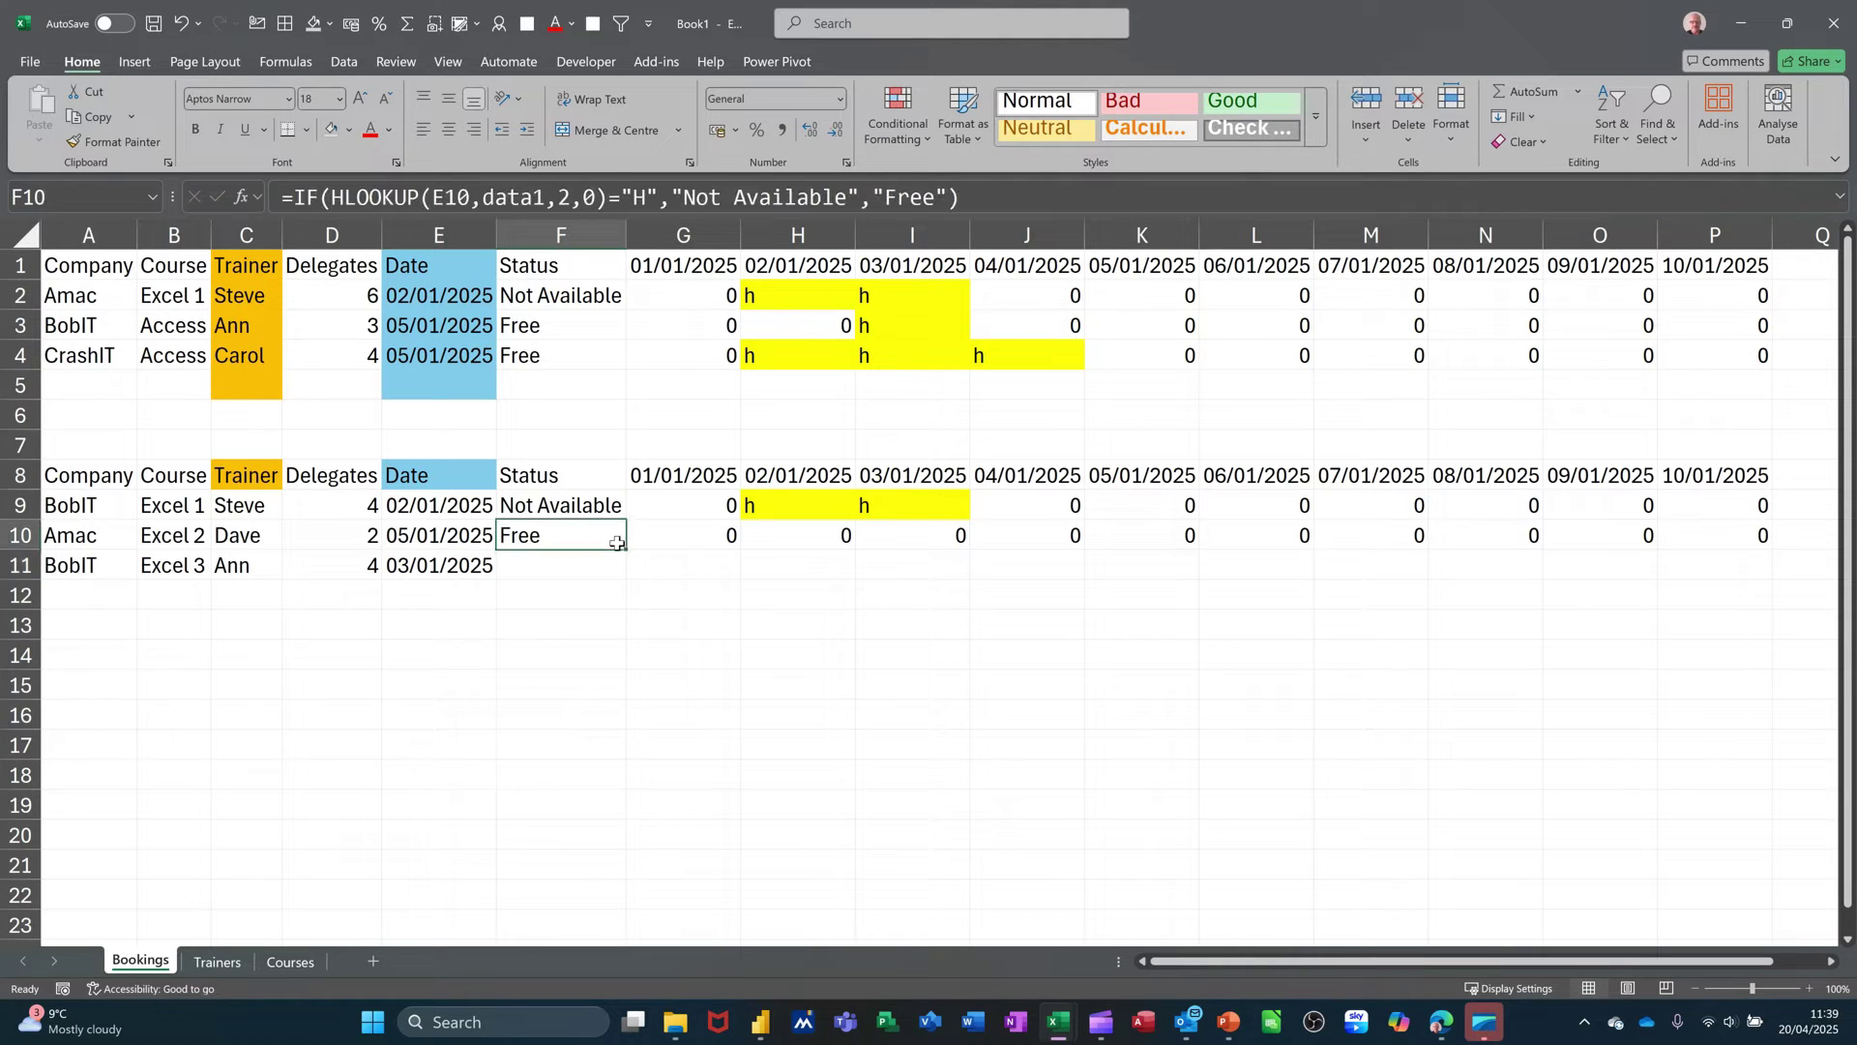
left_click_drag(626, 550, 632, 575)
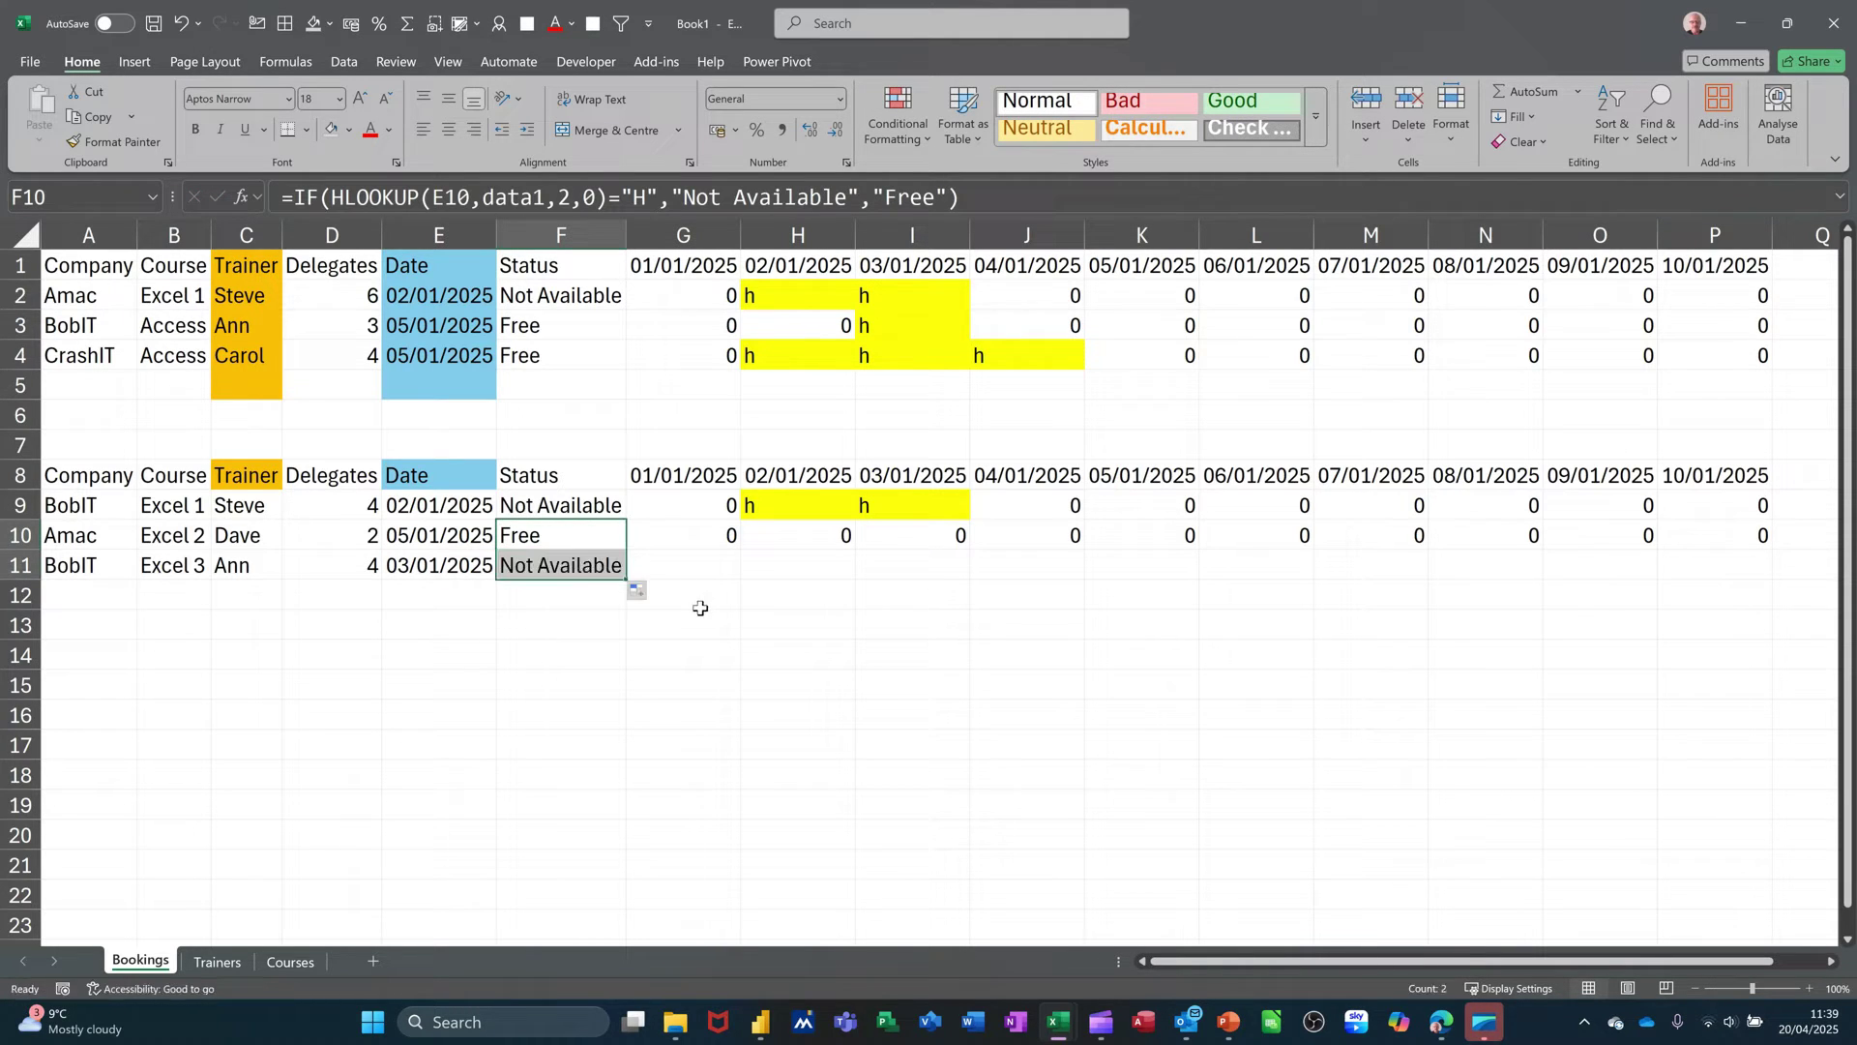
left_click(706, 538)
key("ctrl+shift+Right")
left_click_drag(737, 550, 735, 575)
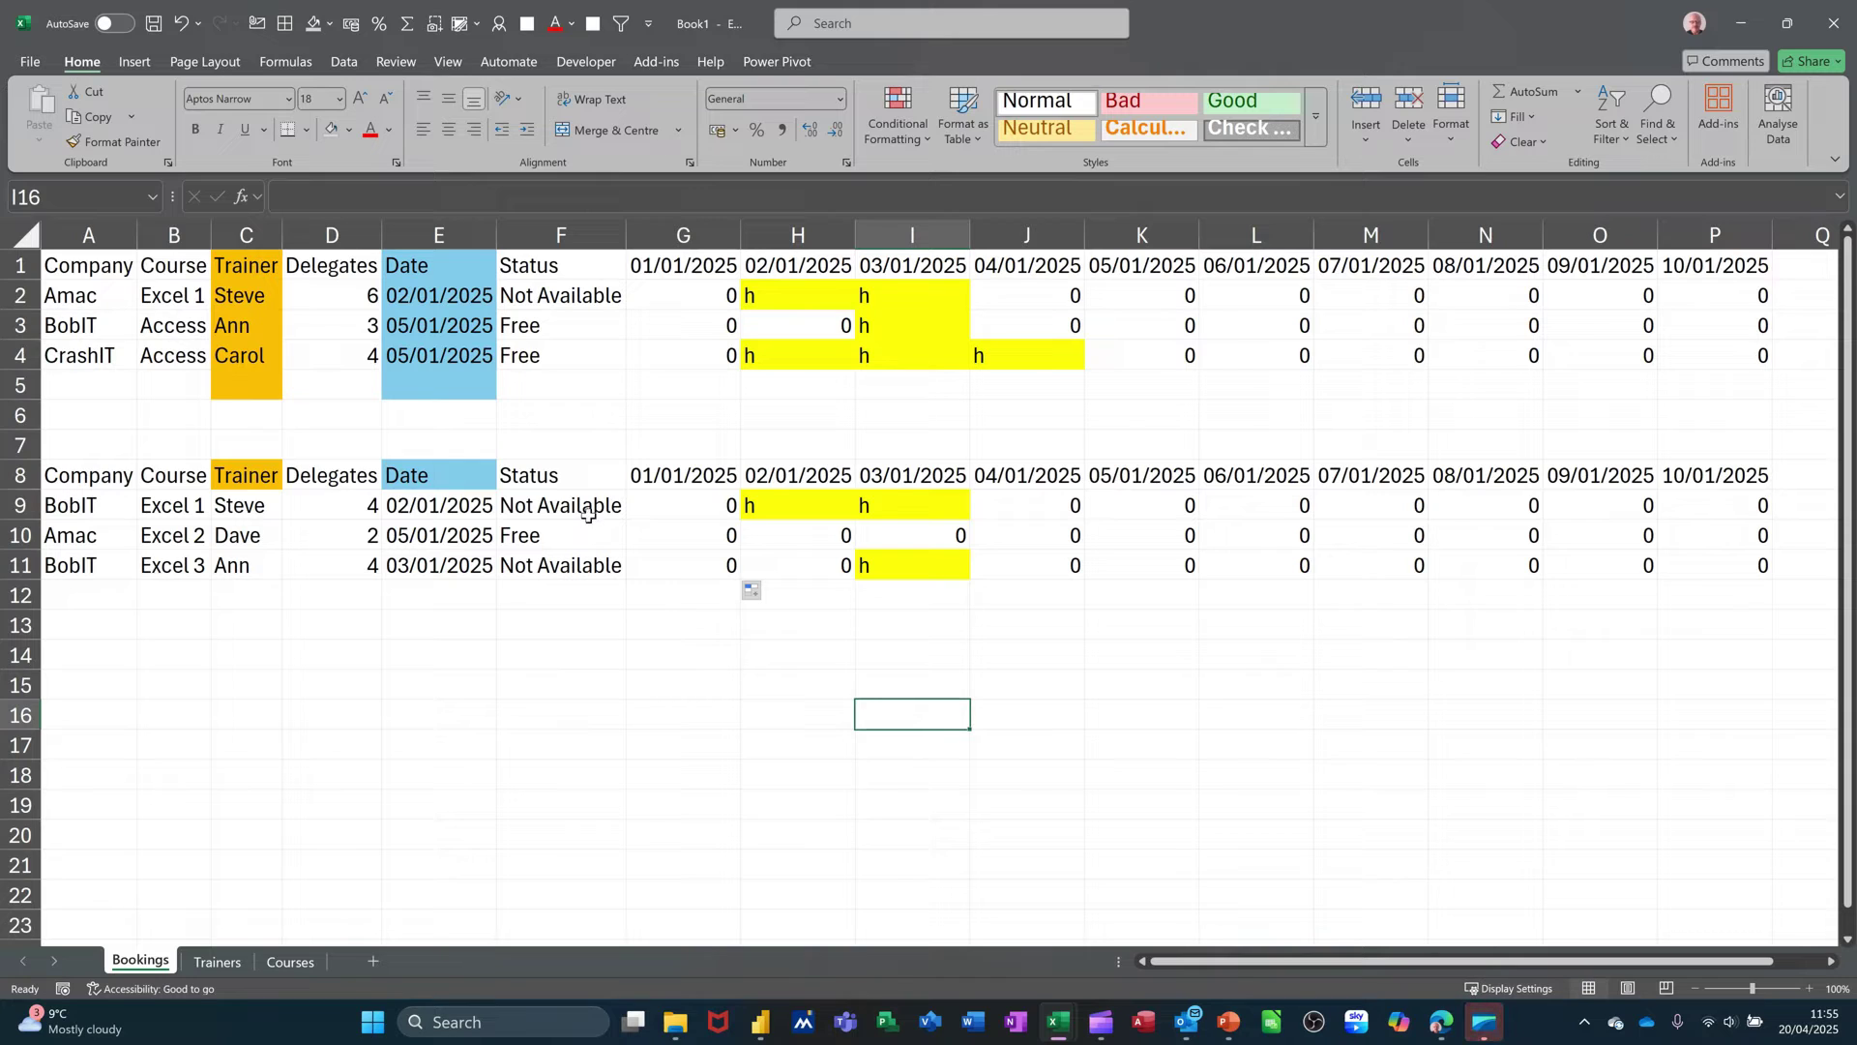
Step: Create a conditional formatting rule on F9:F11 for cells whose value is equal to Free
left_click_drag(587, 510, 580, 558)
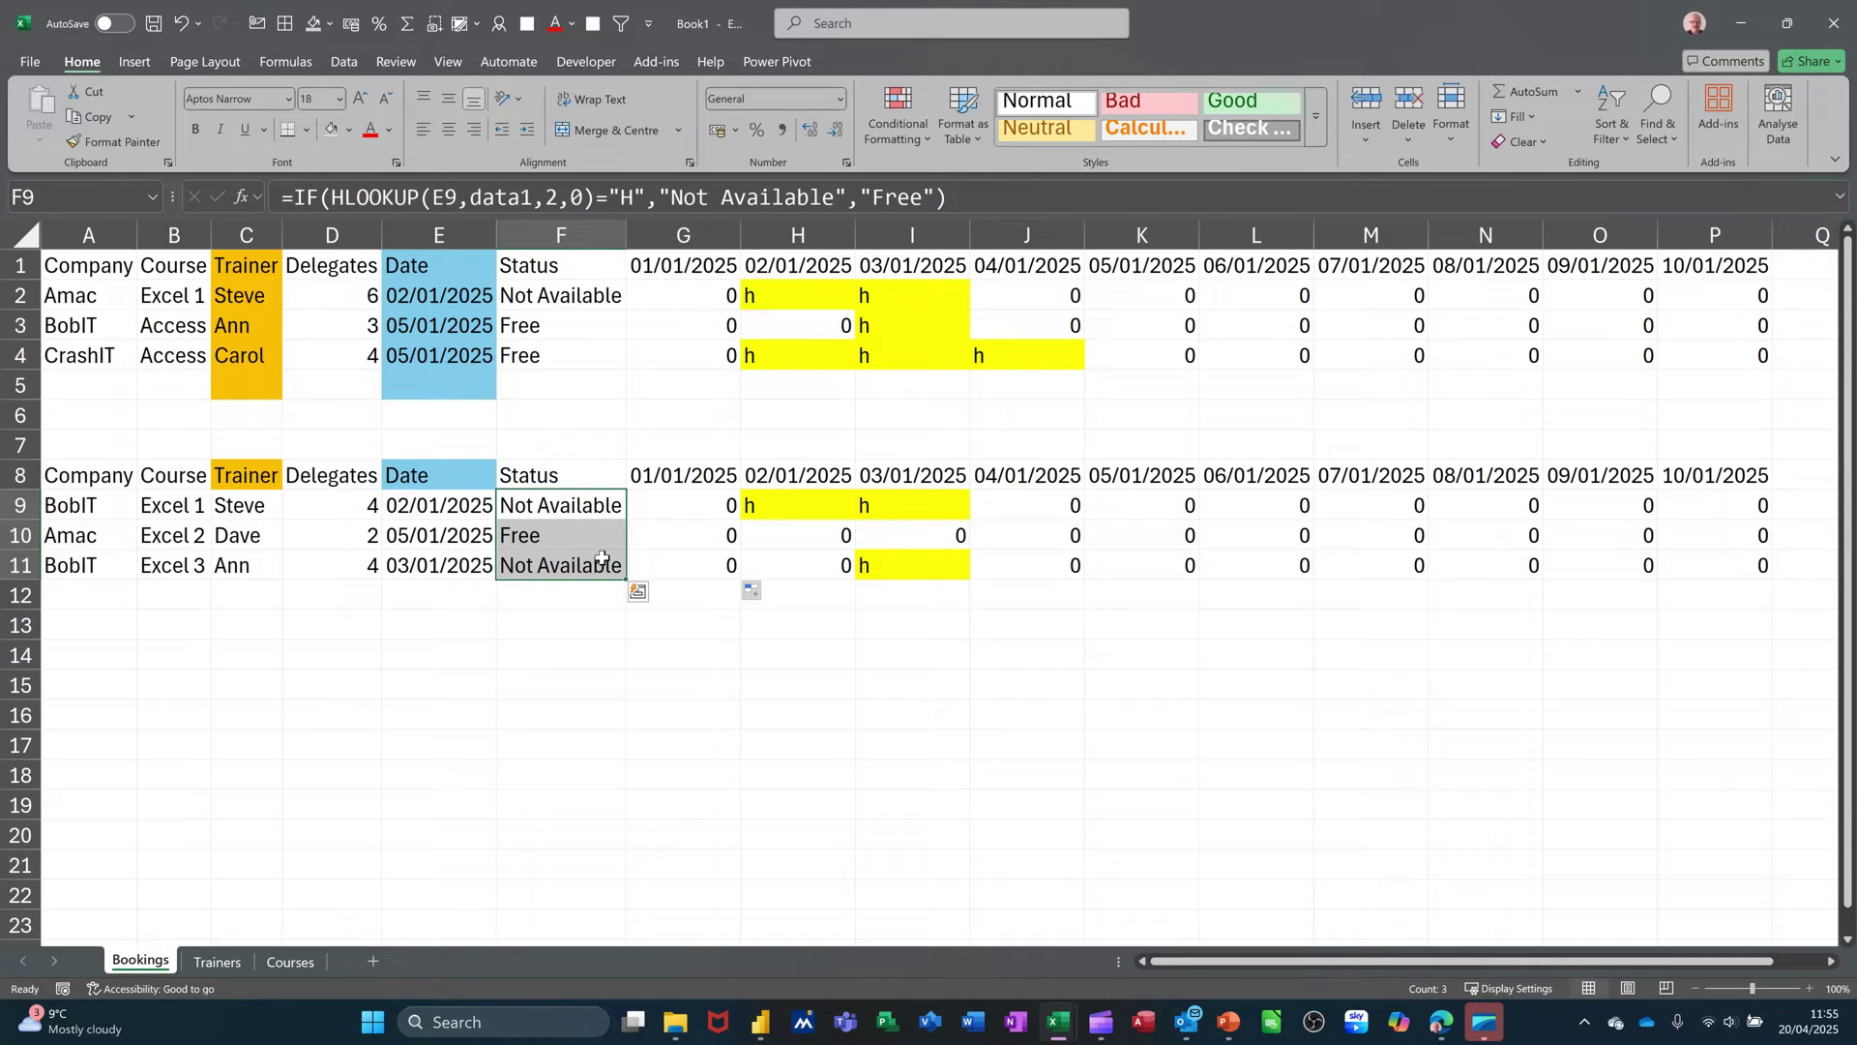
left_click(896, 113)
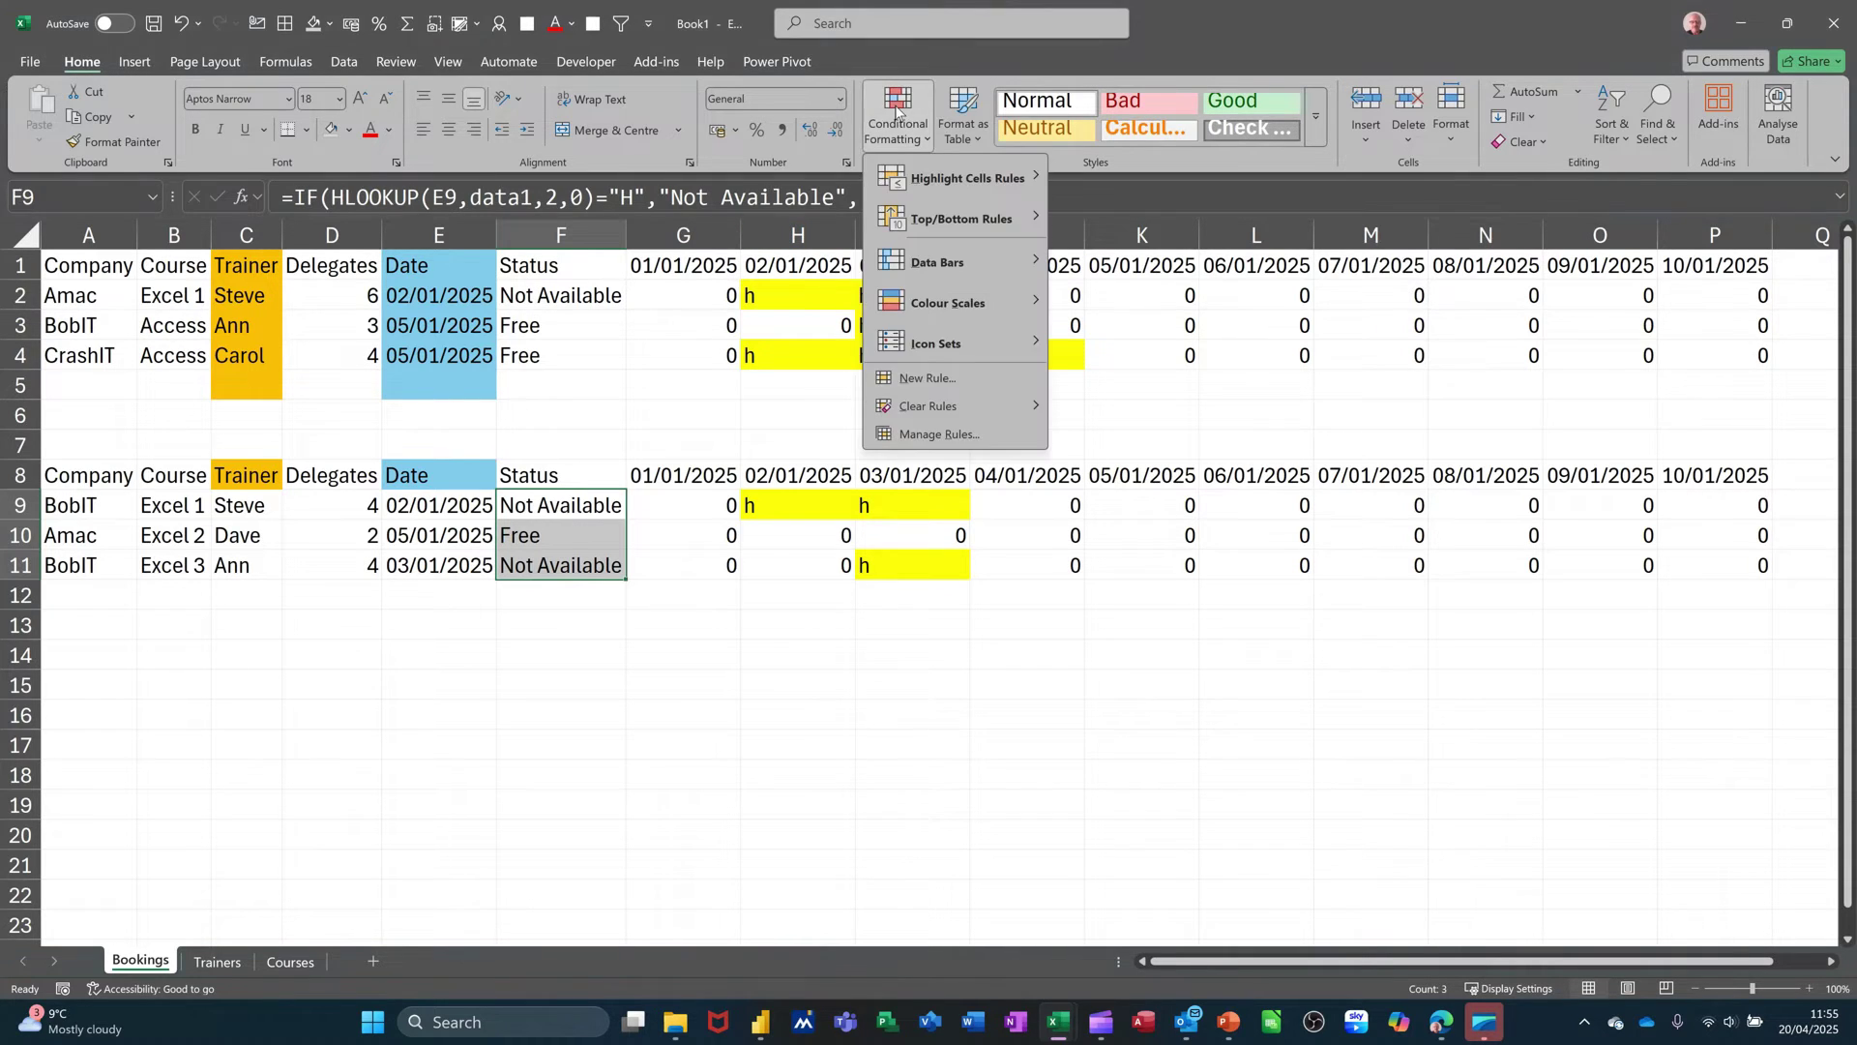
left_click(910, 435)
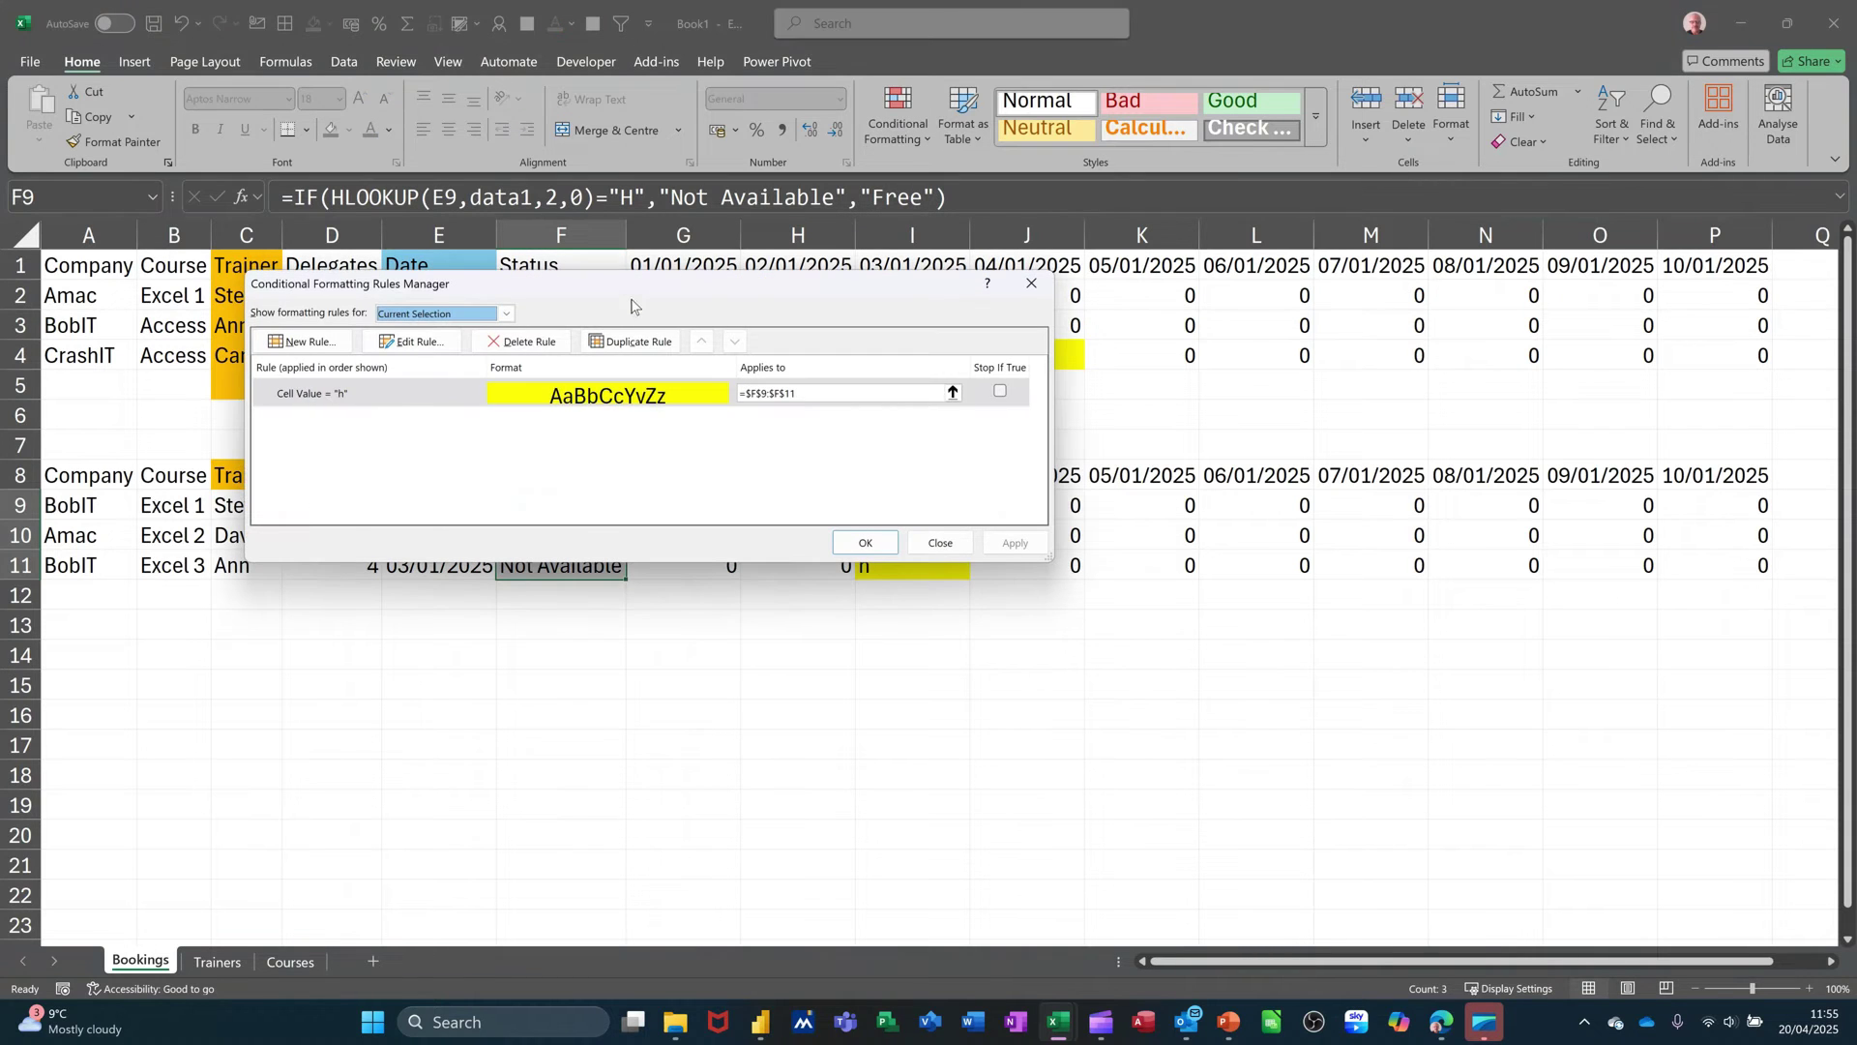
left_click_drag(633, 295, 973, 373)
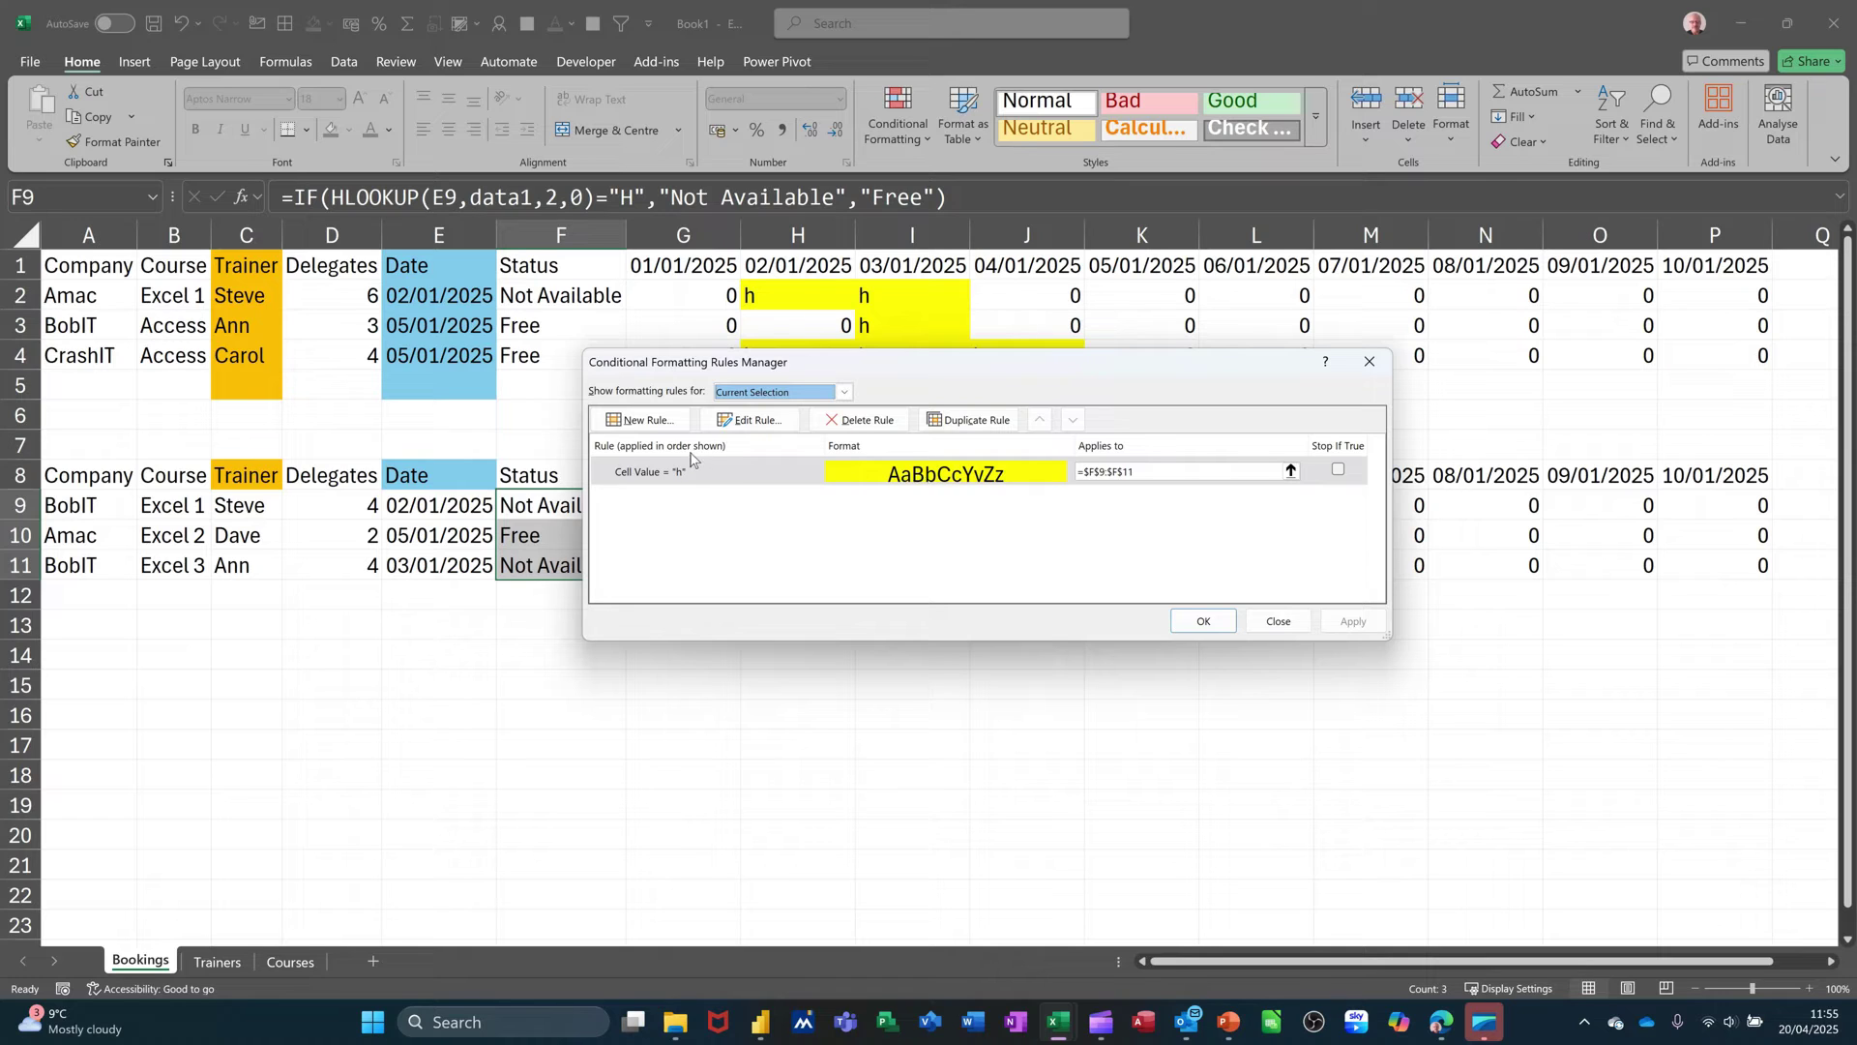
left_click(638, 422)
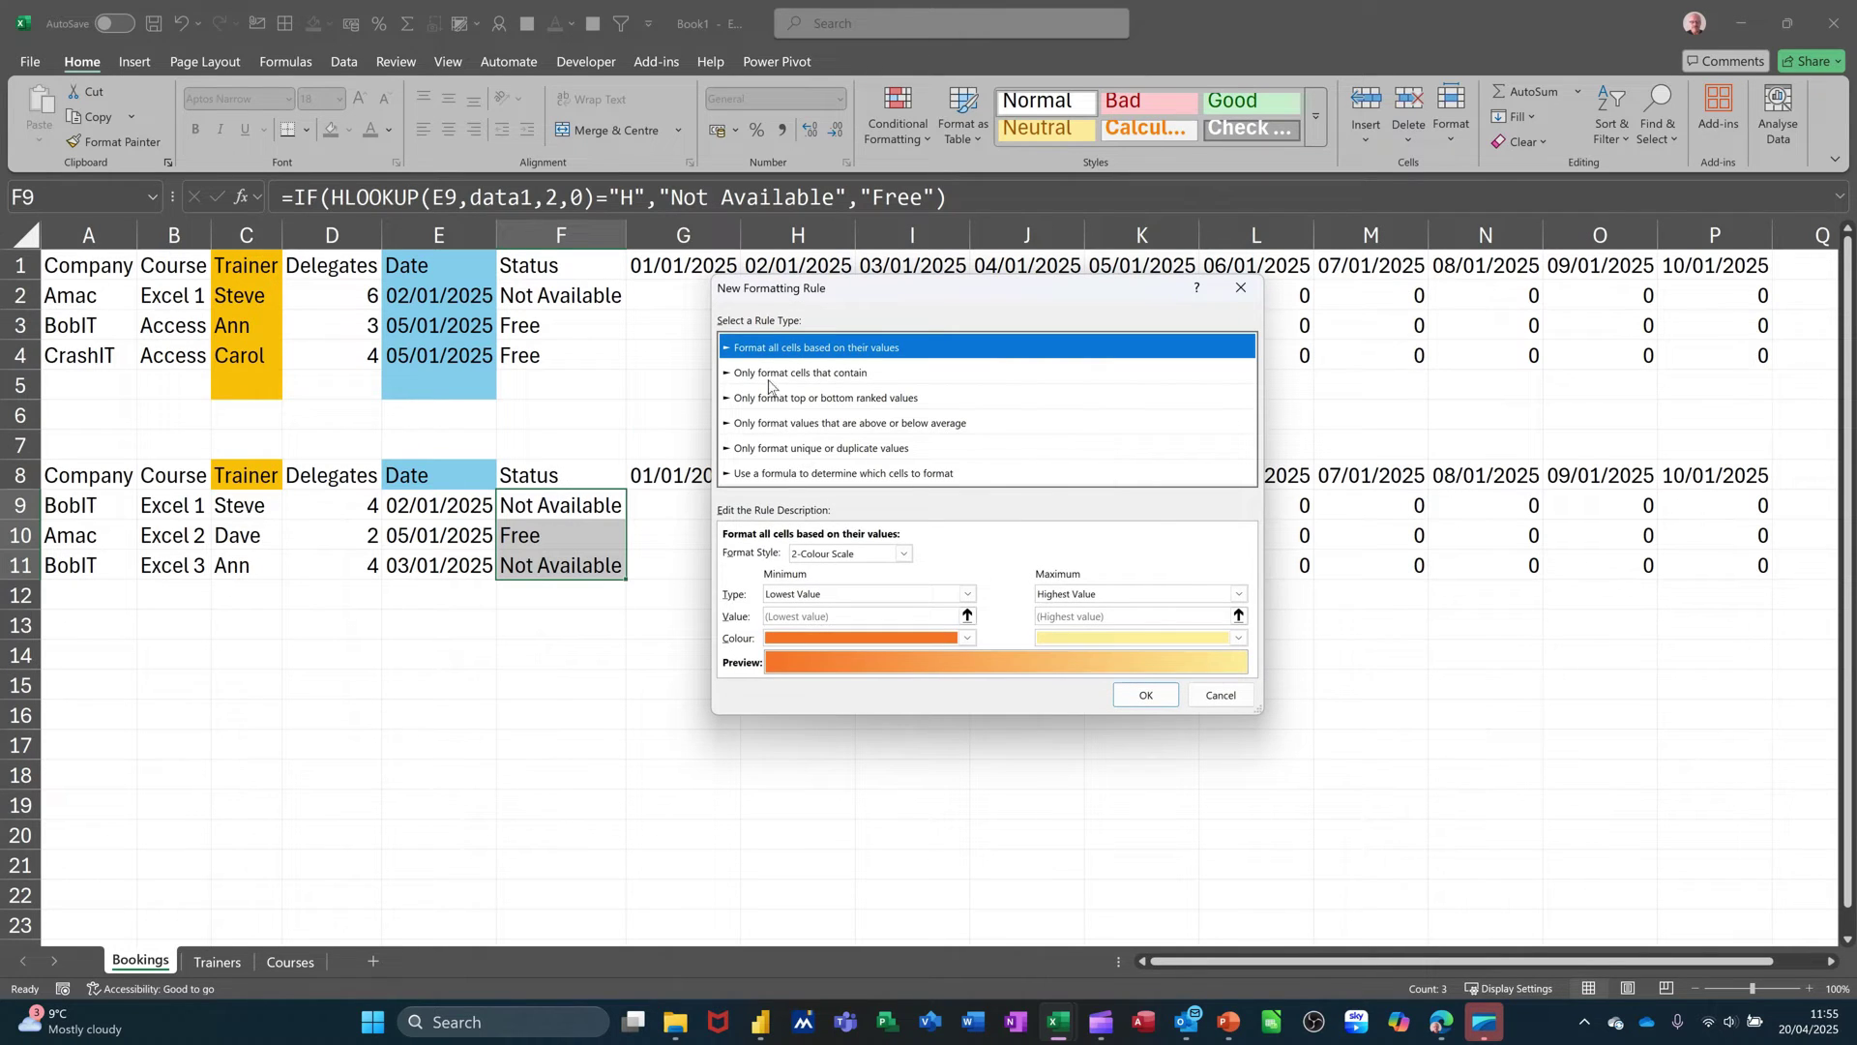
left_click(769, 377)
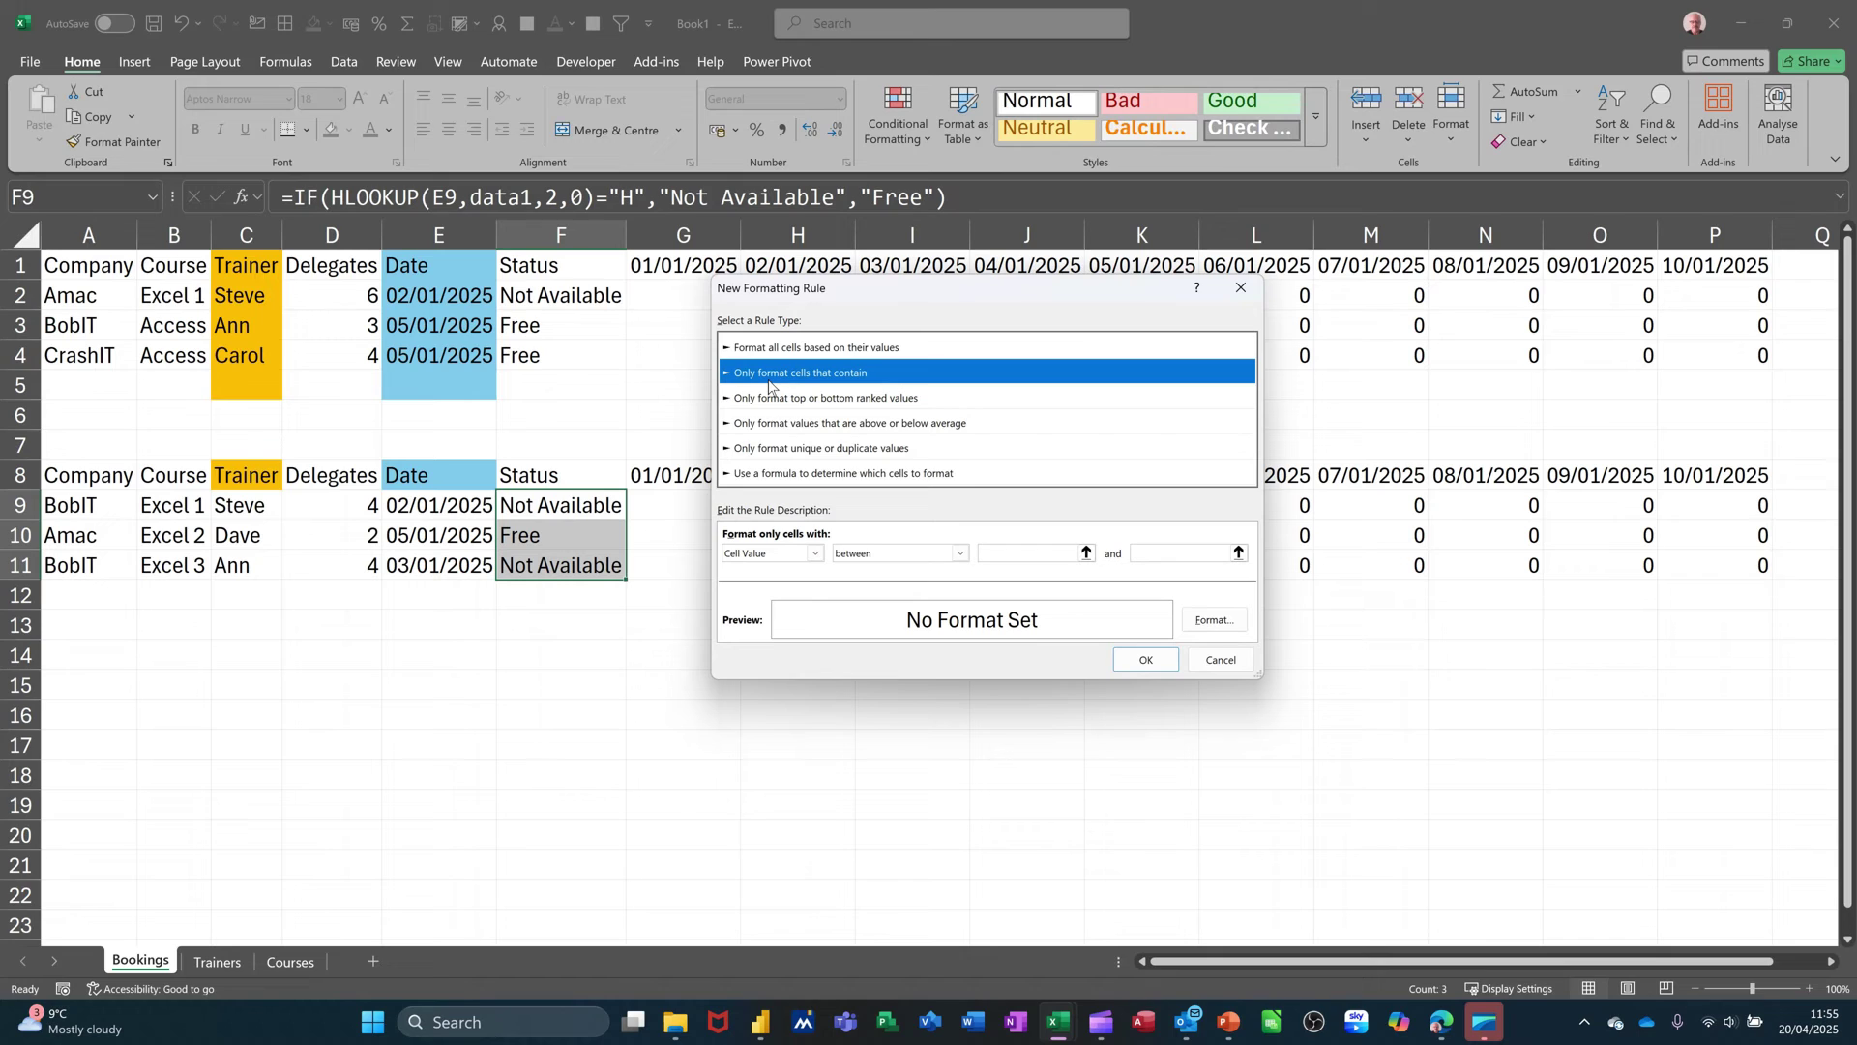
left_click(958, 553)
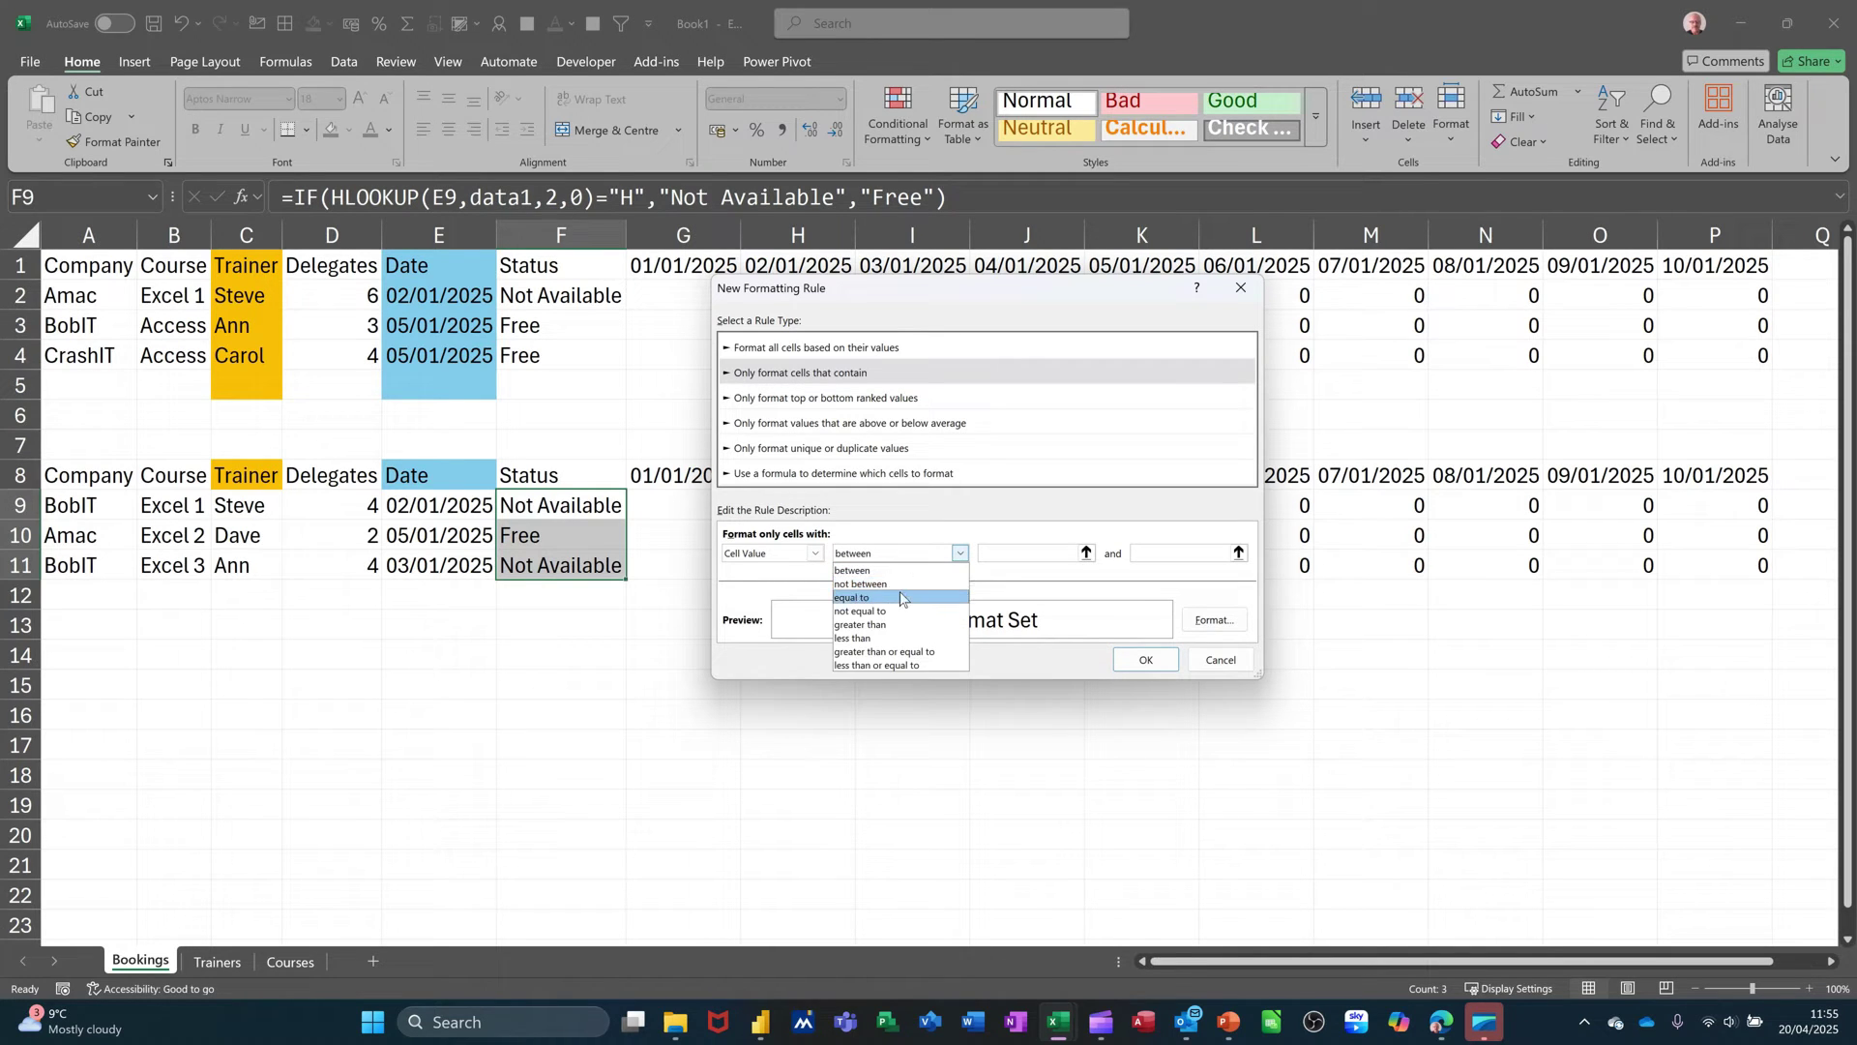
left_click(900, 598)
left_click(993, 556)
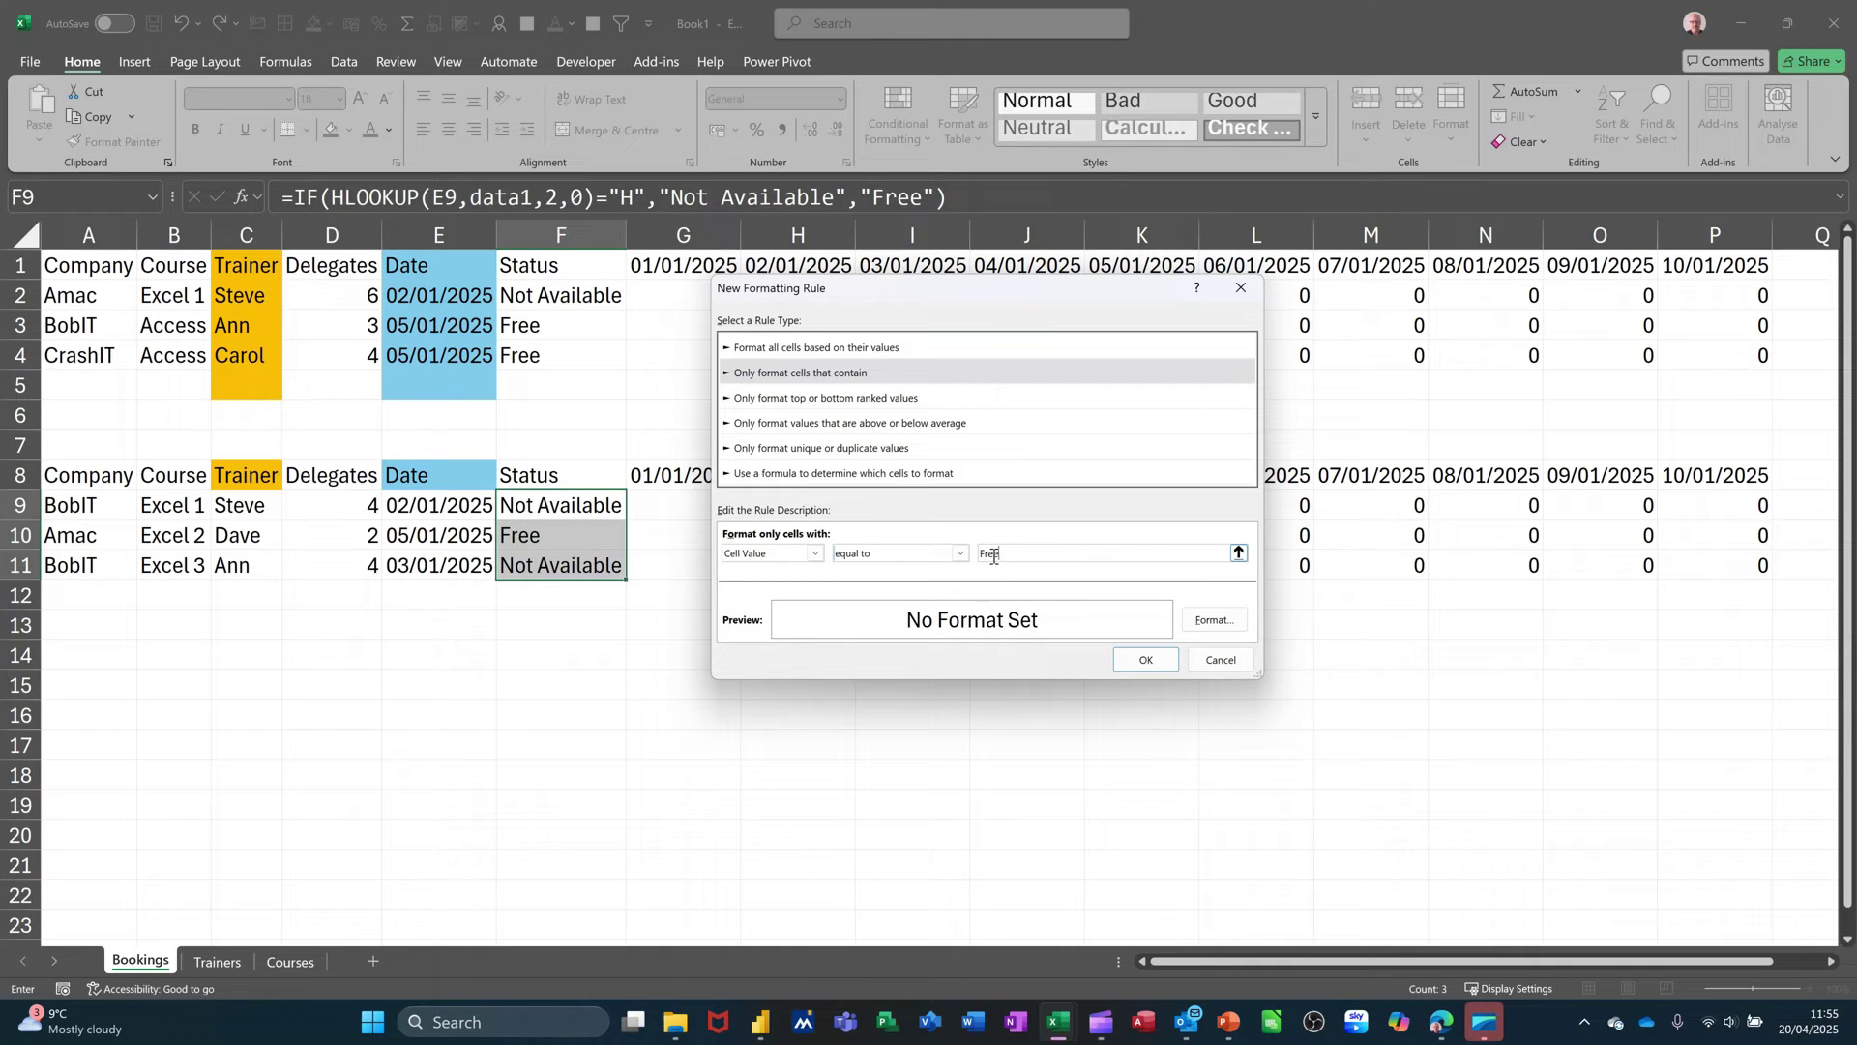
Step: Give the Free rule a light green fill and add it to the rules list
left_click(1211, 624)
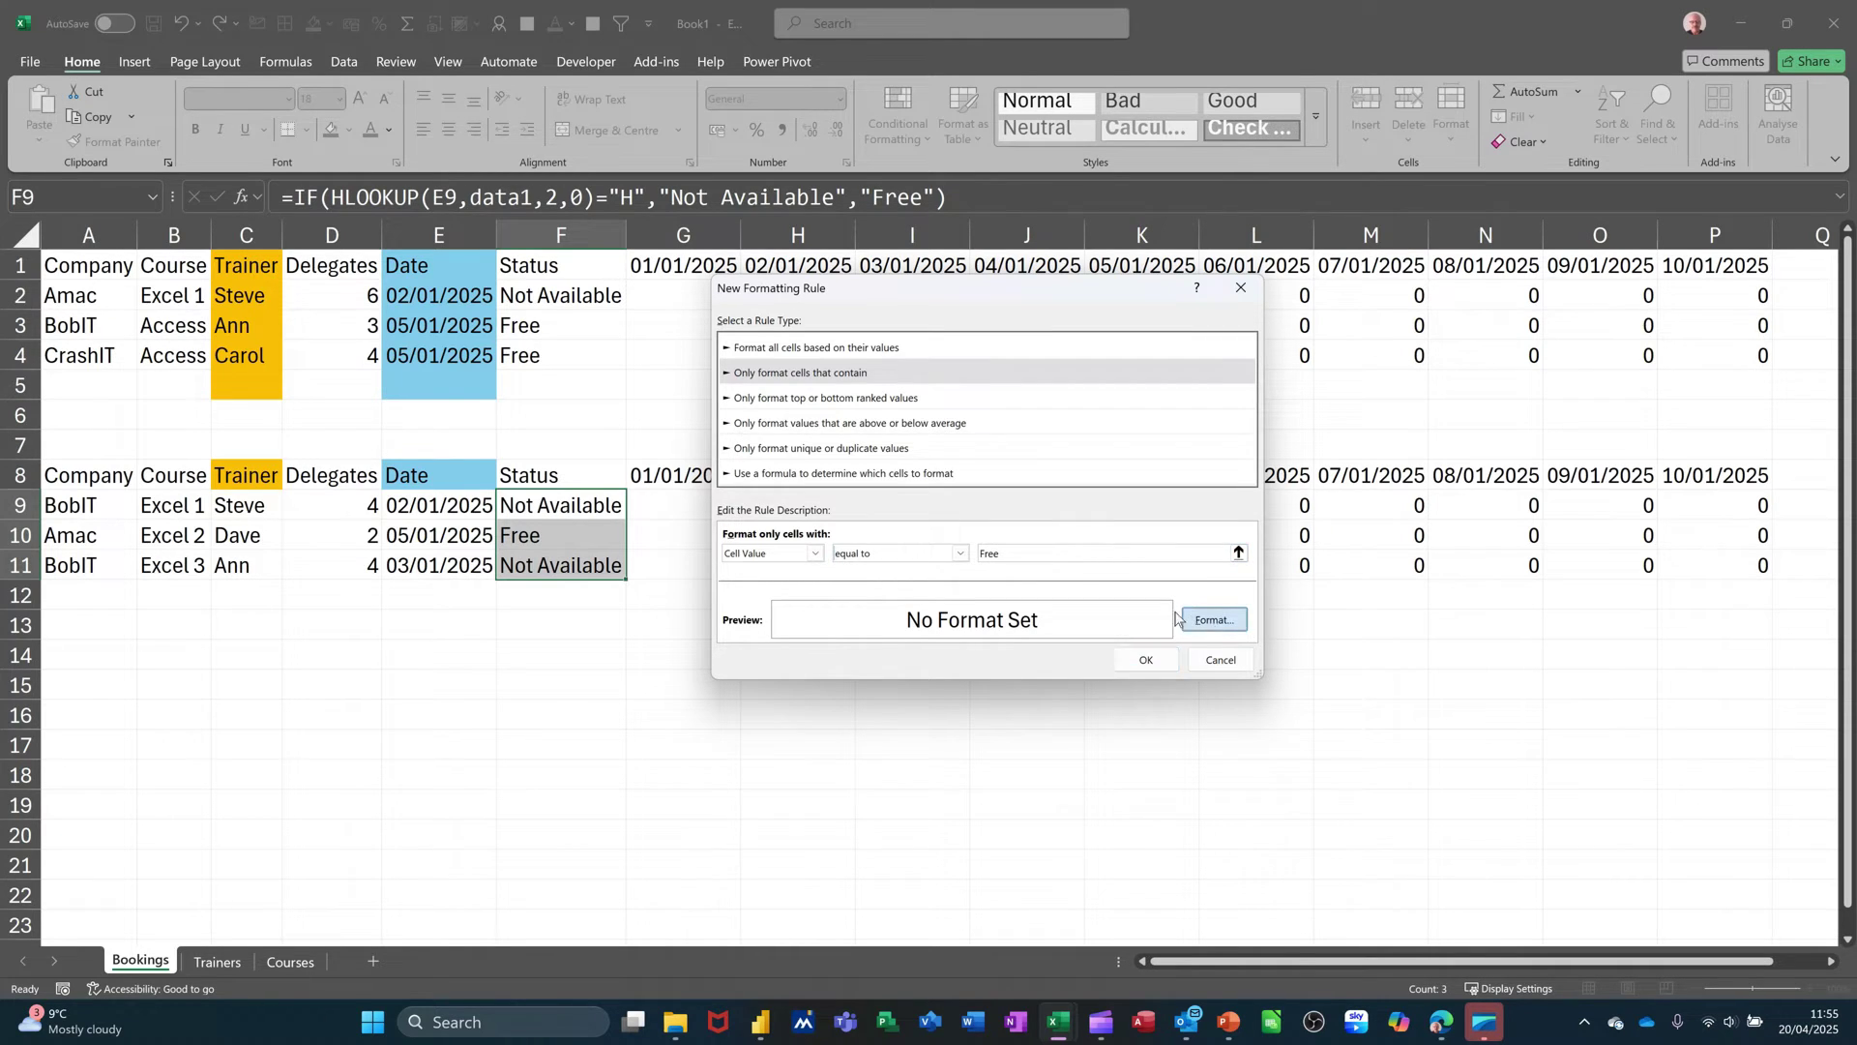
left_click(846, 400)
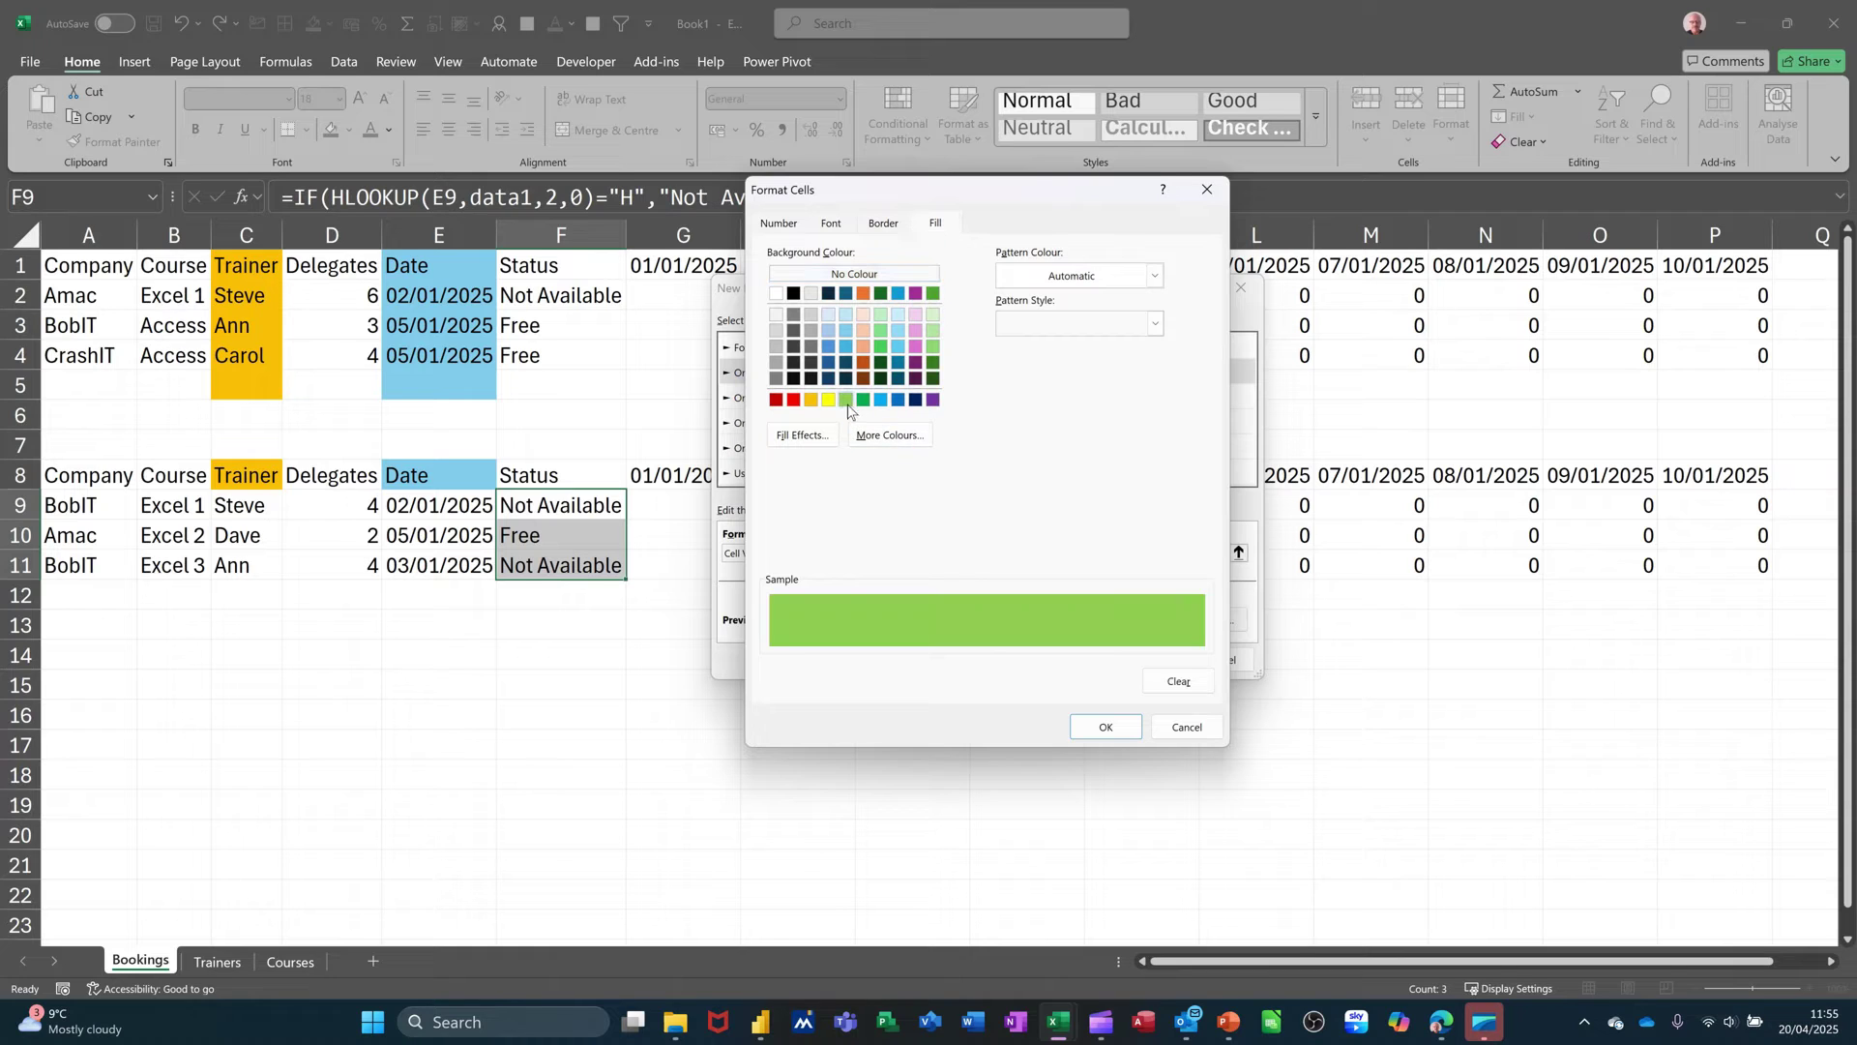
left_click(1084, 725)
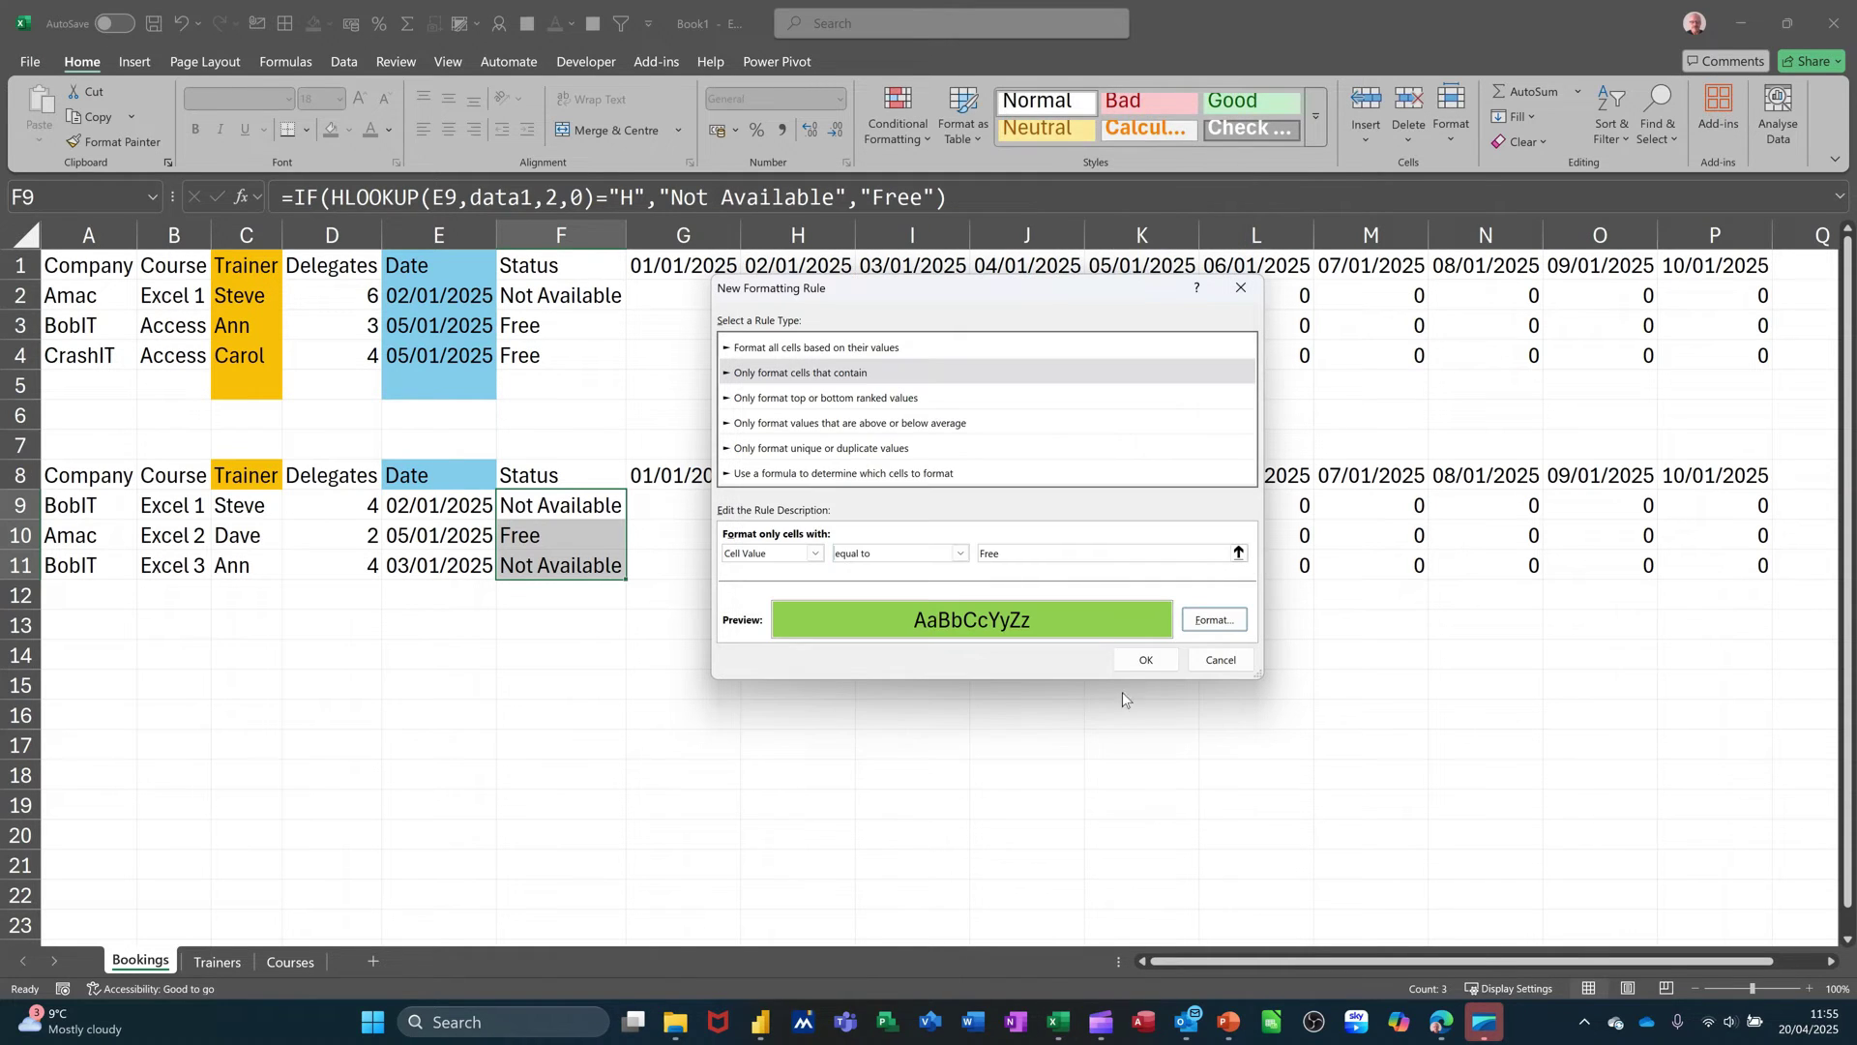
left_click(1146, 662)
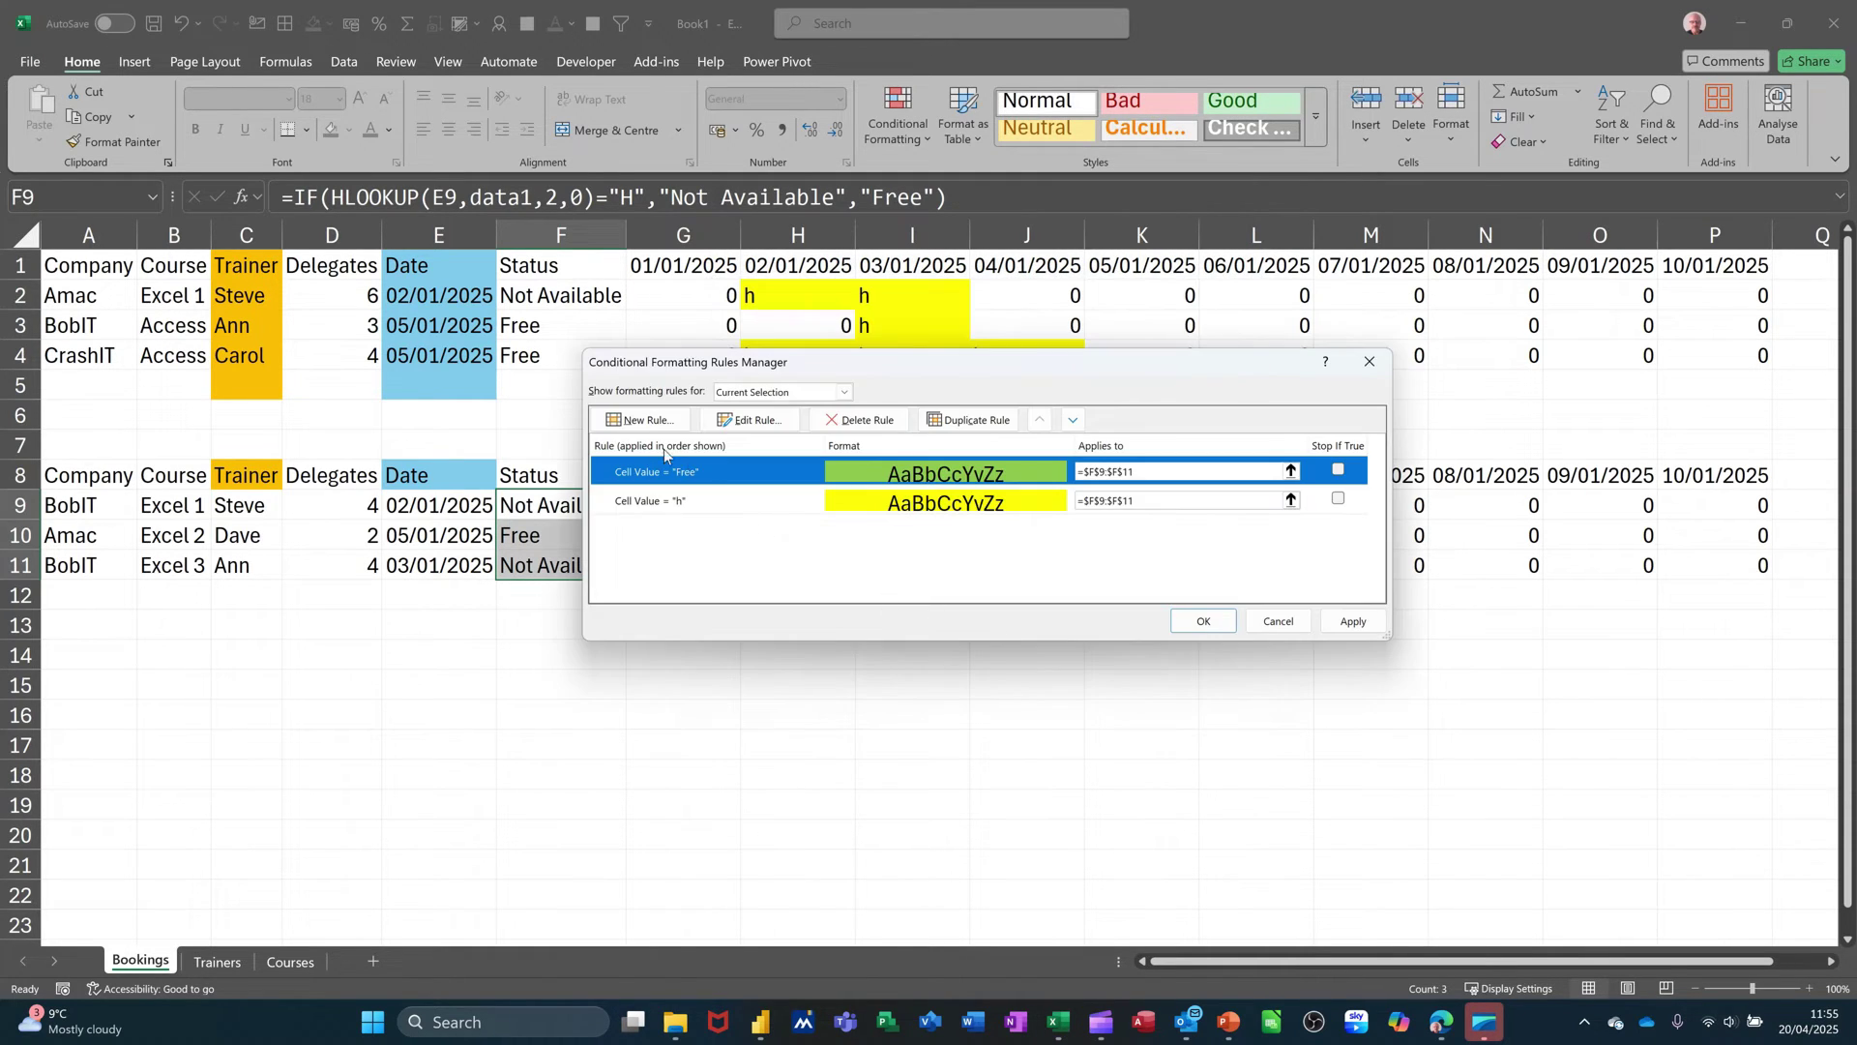
Step: Create a second conditional formatting rule on F9:F11 for cells whose value is equal to Not available
left_click(638, 423)
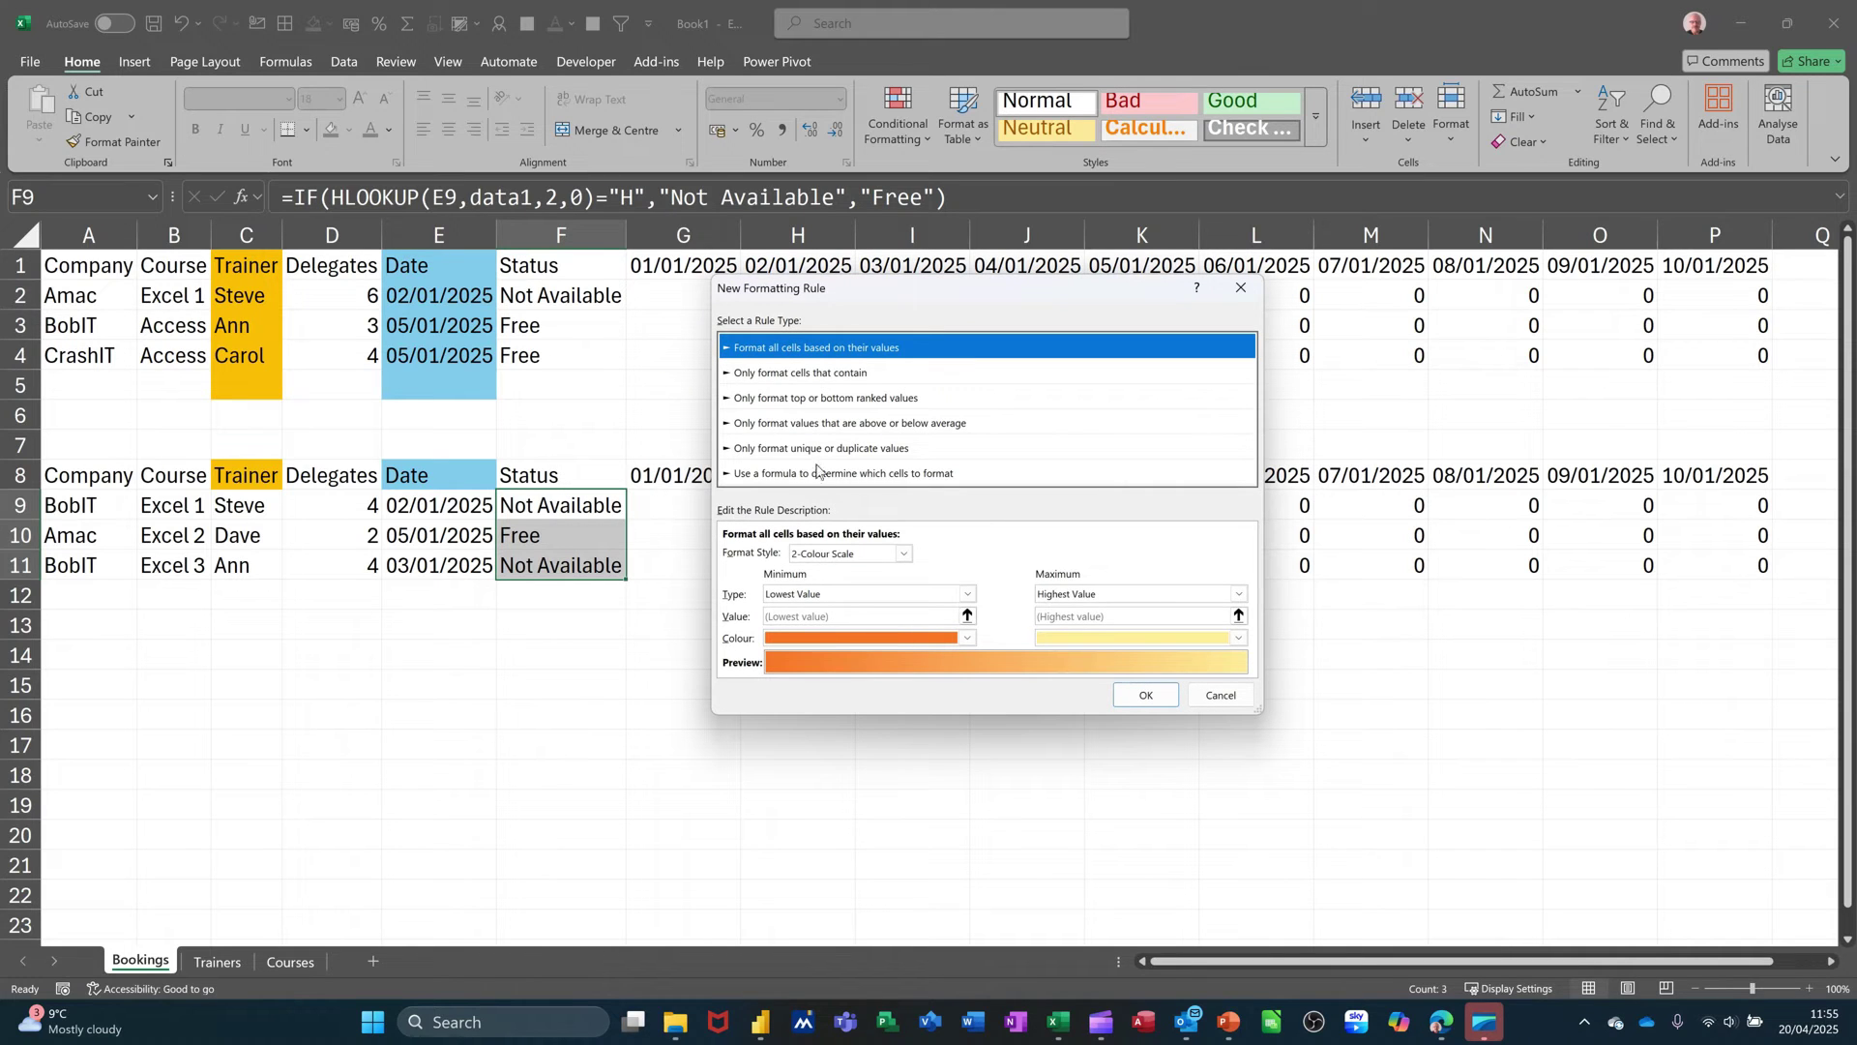
left_click(791, 376)
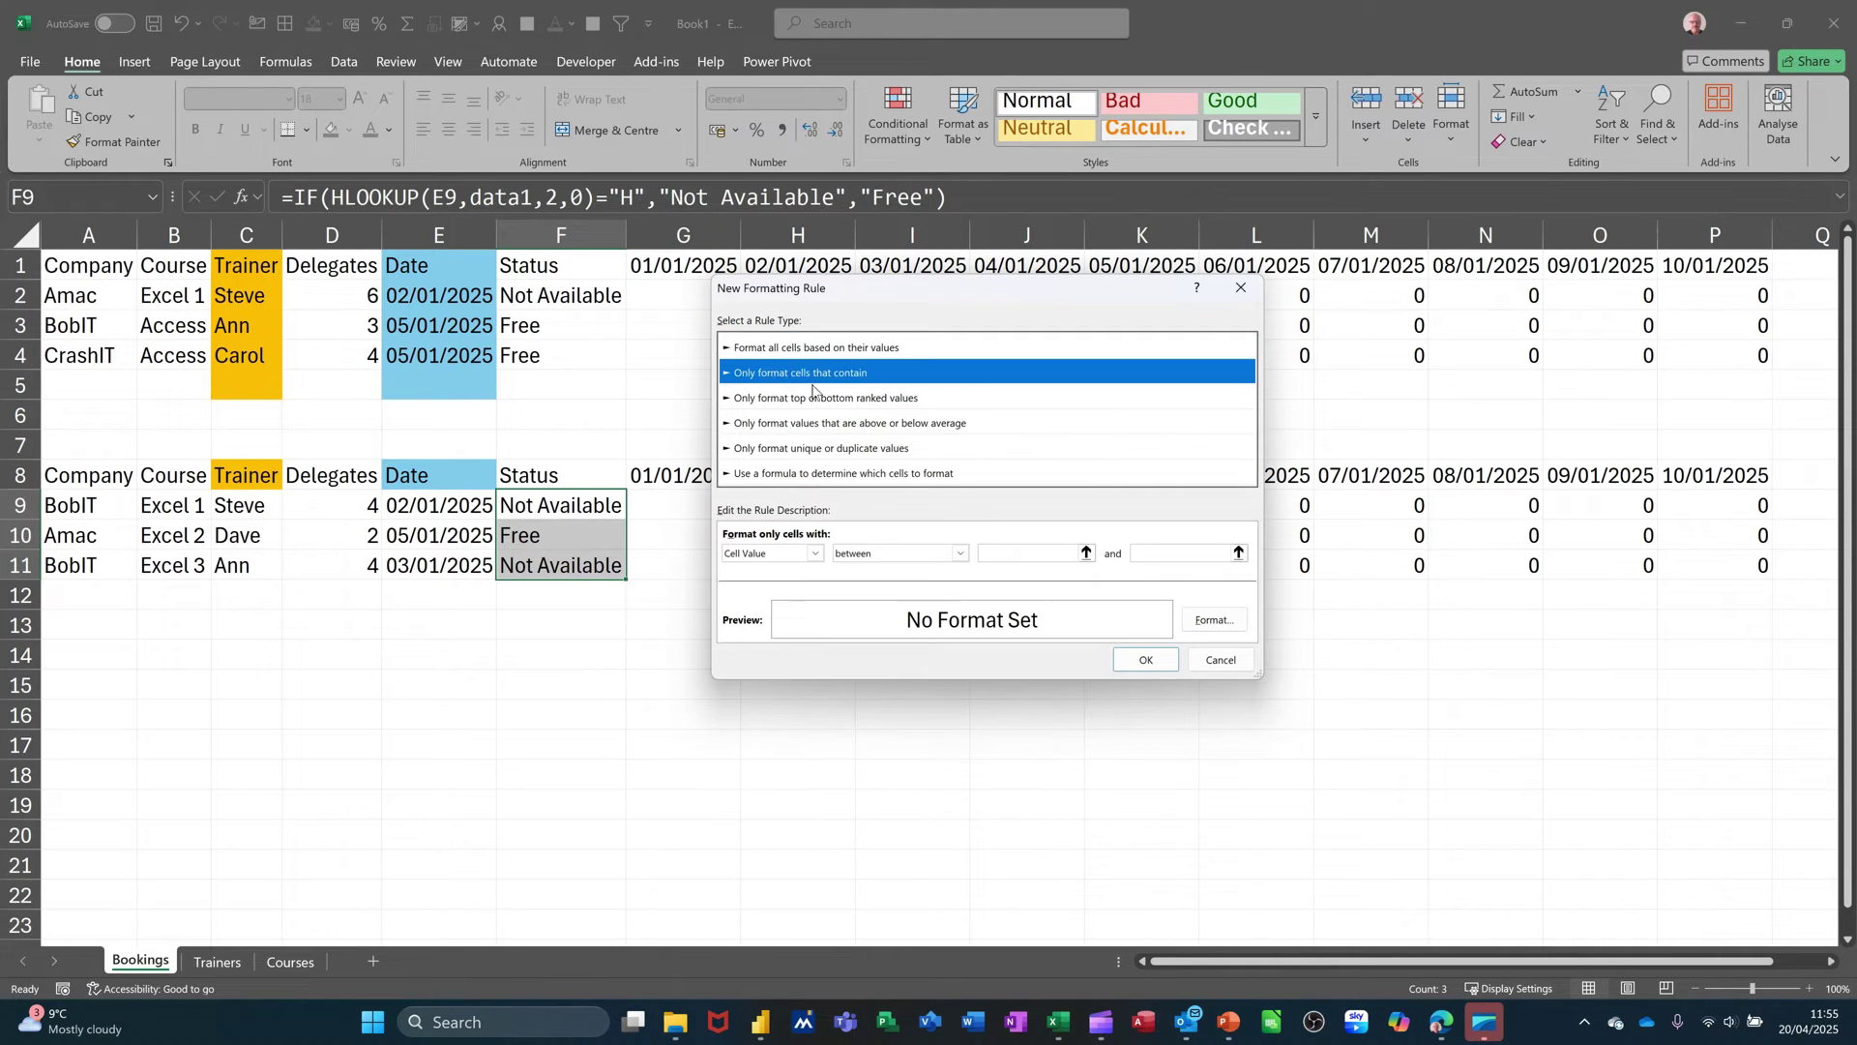
left_click(896, 552)
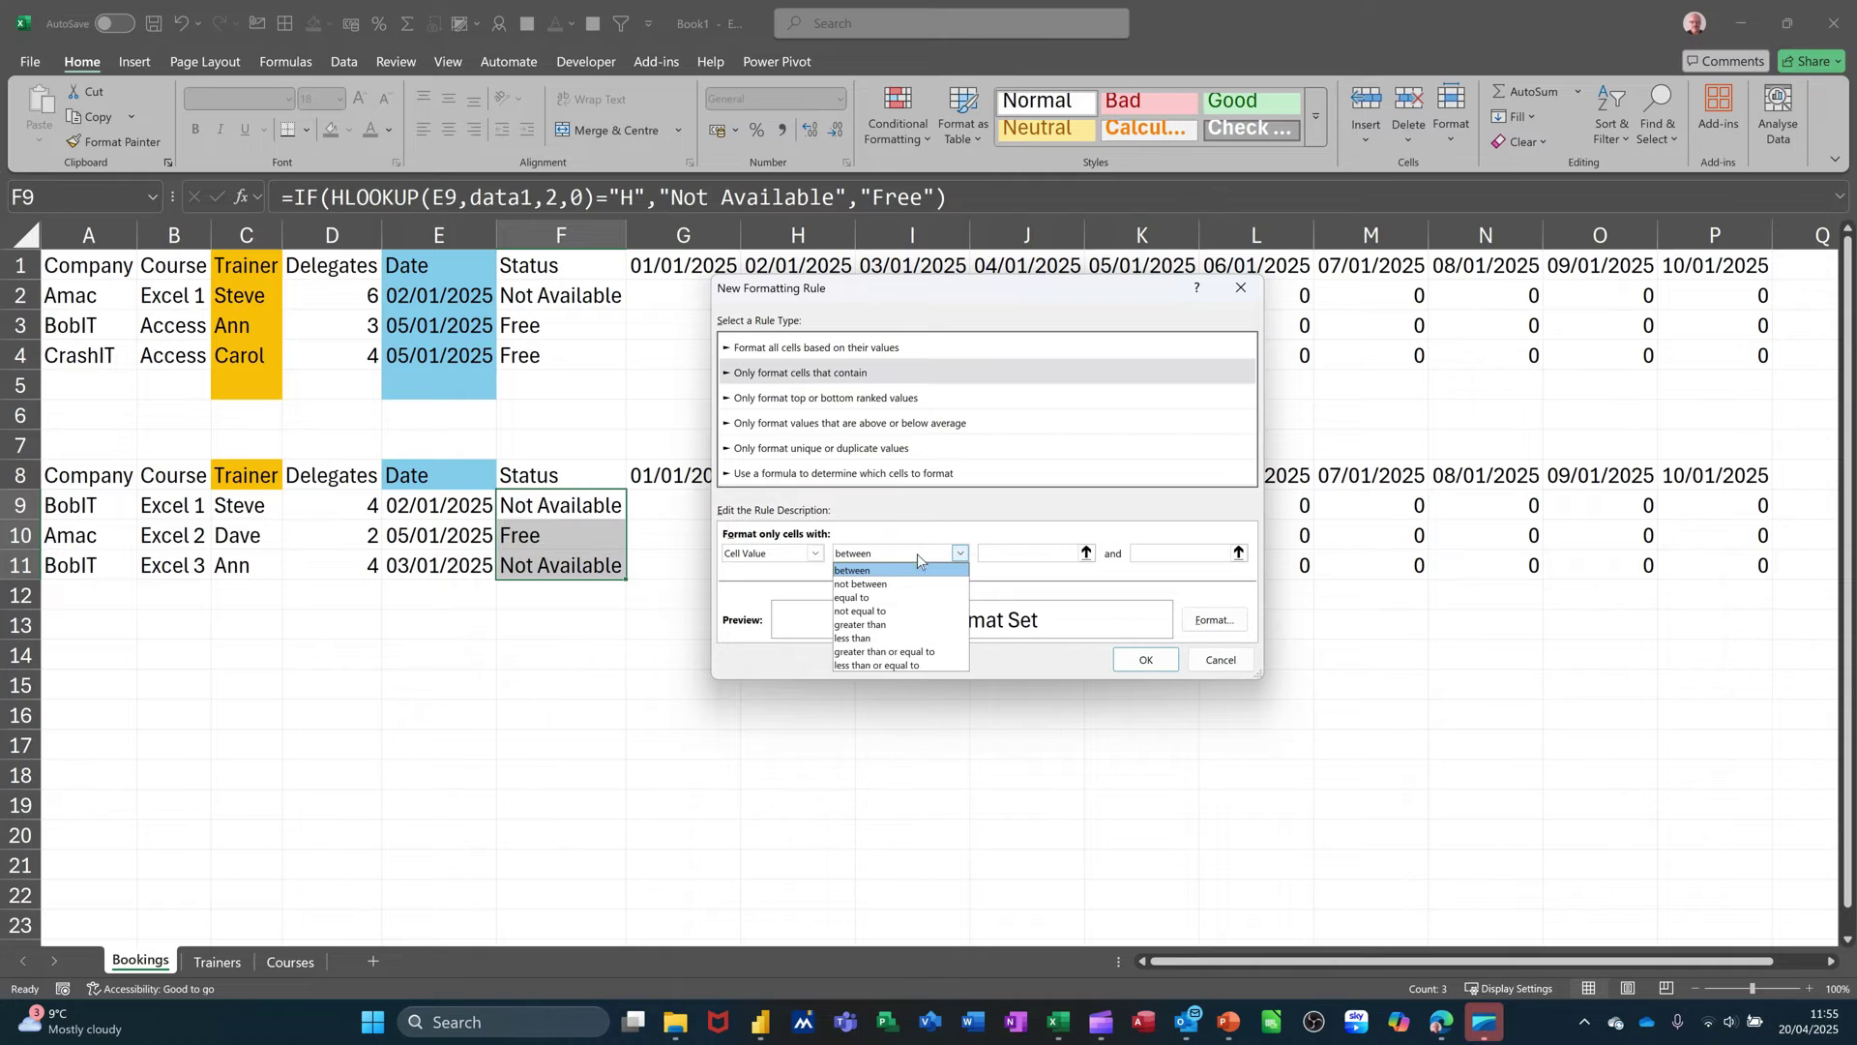
left_click(891, 598)
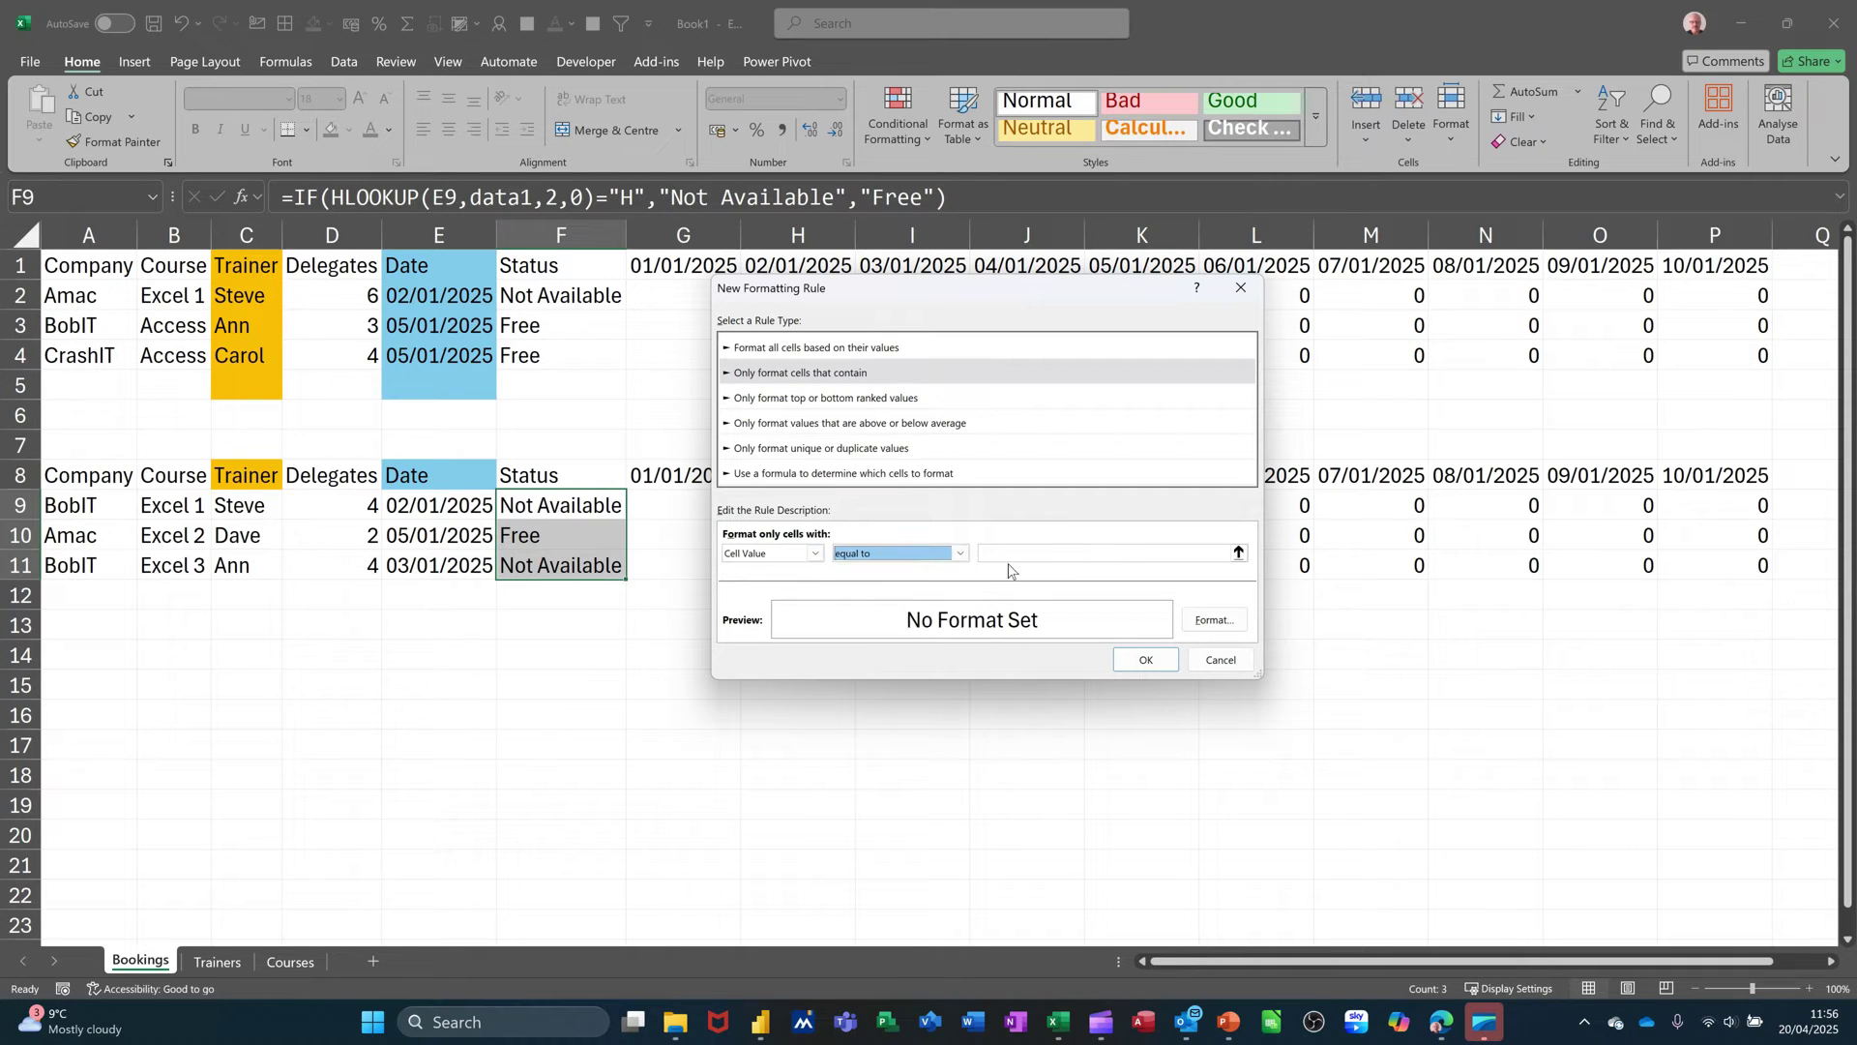
left_click(998, 553)
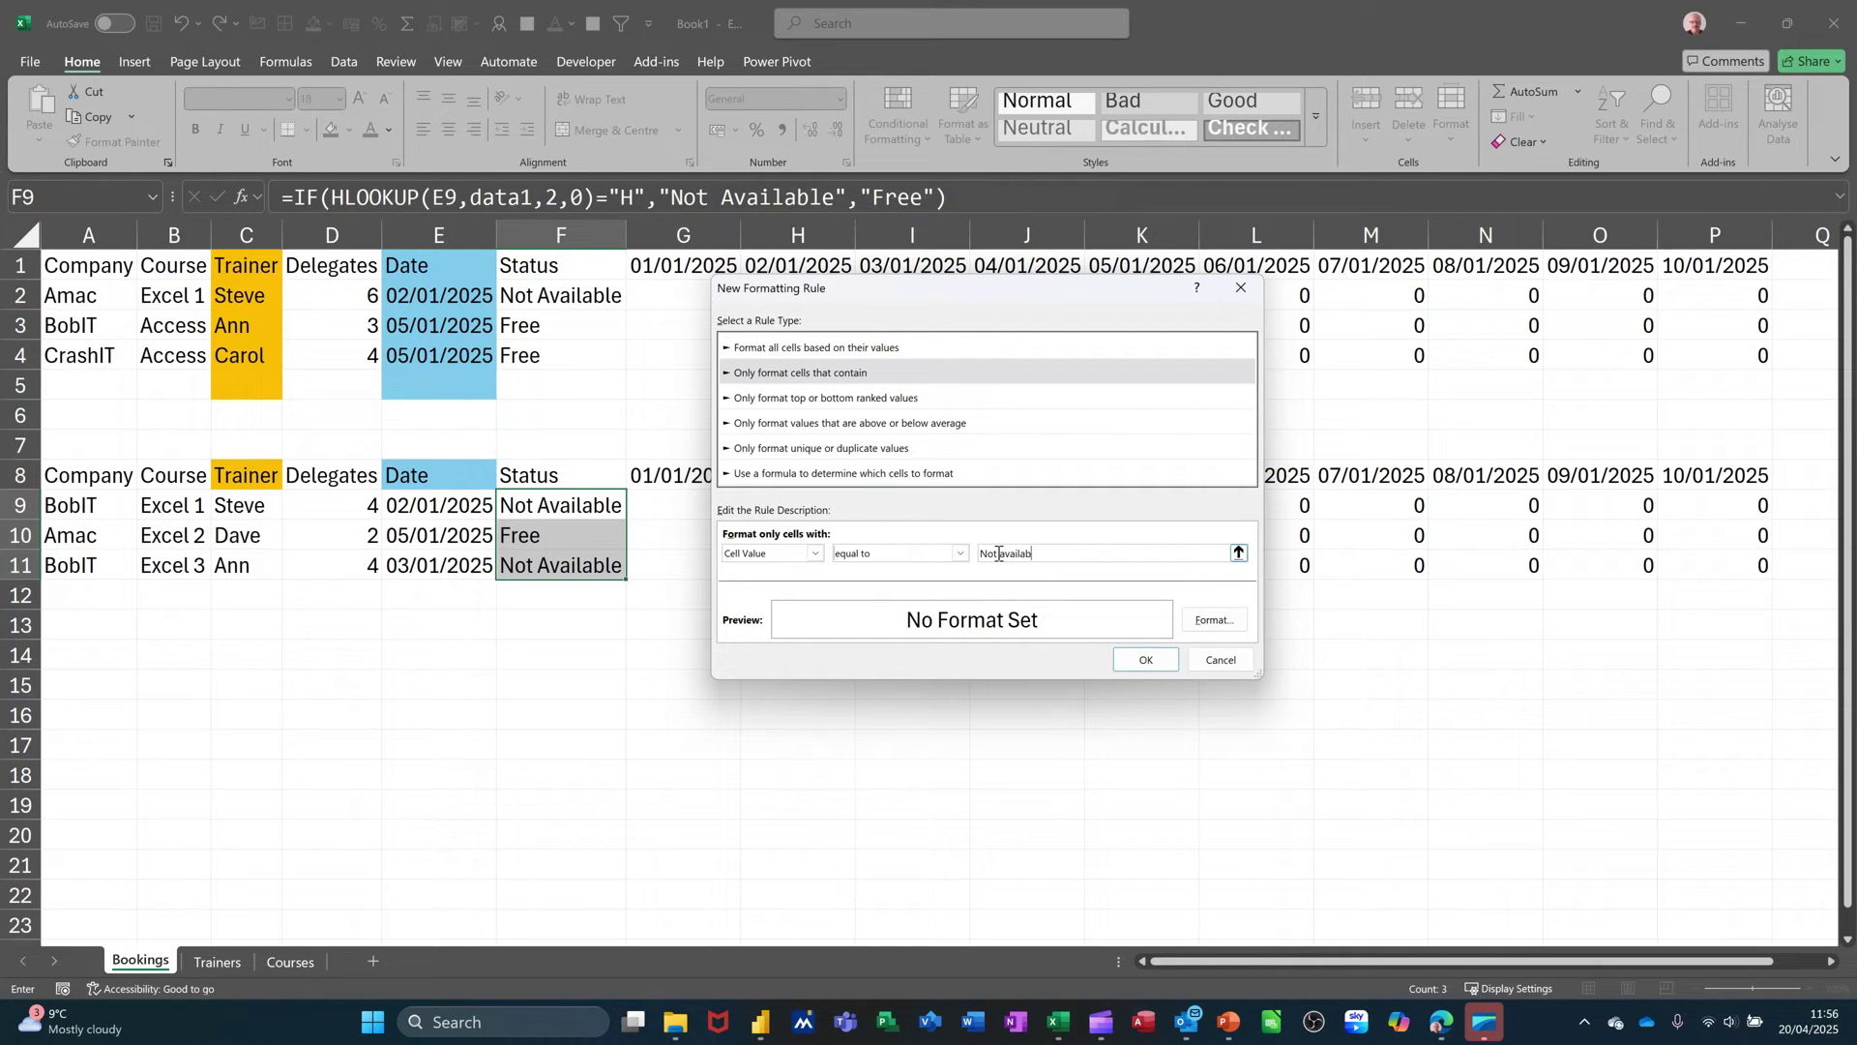
Step: Give the Not available rule a red fill and apply the status rules to F9:F11
left_click(1196, 628)
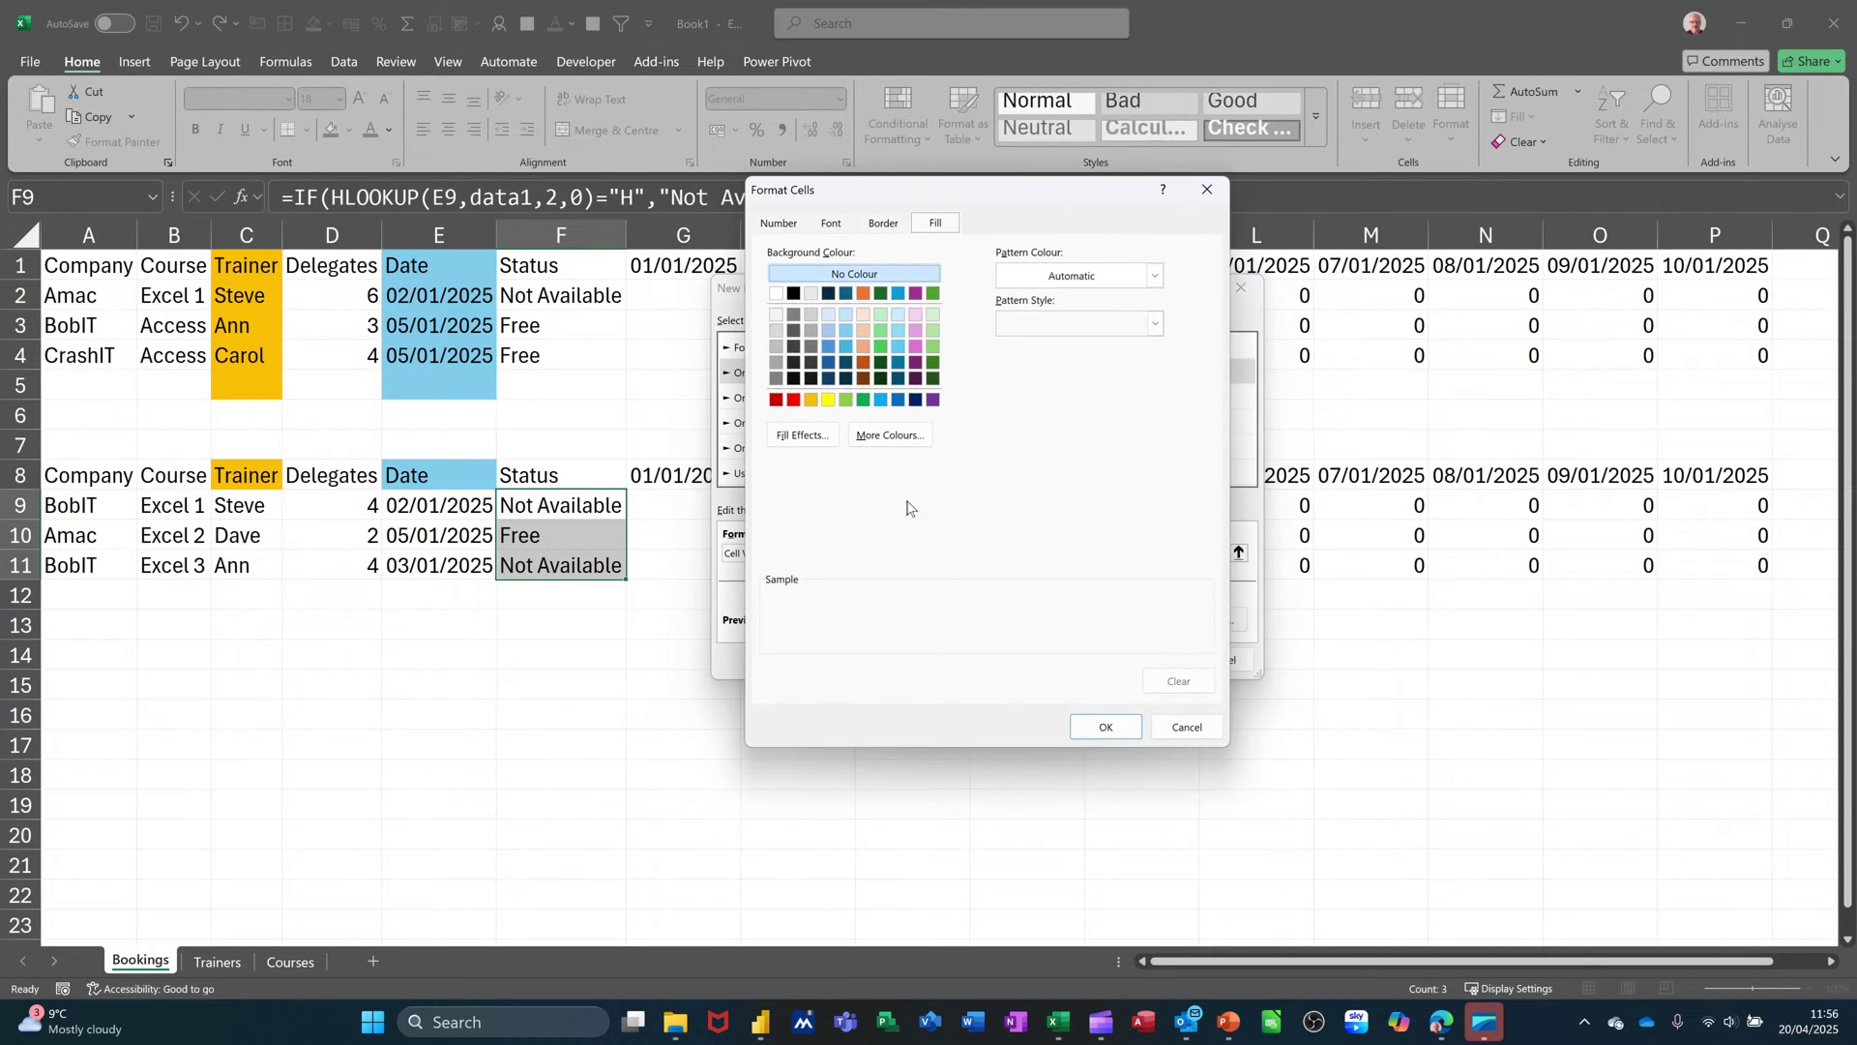
left_click(793, 399)
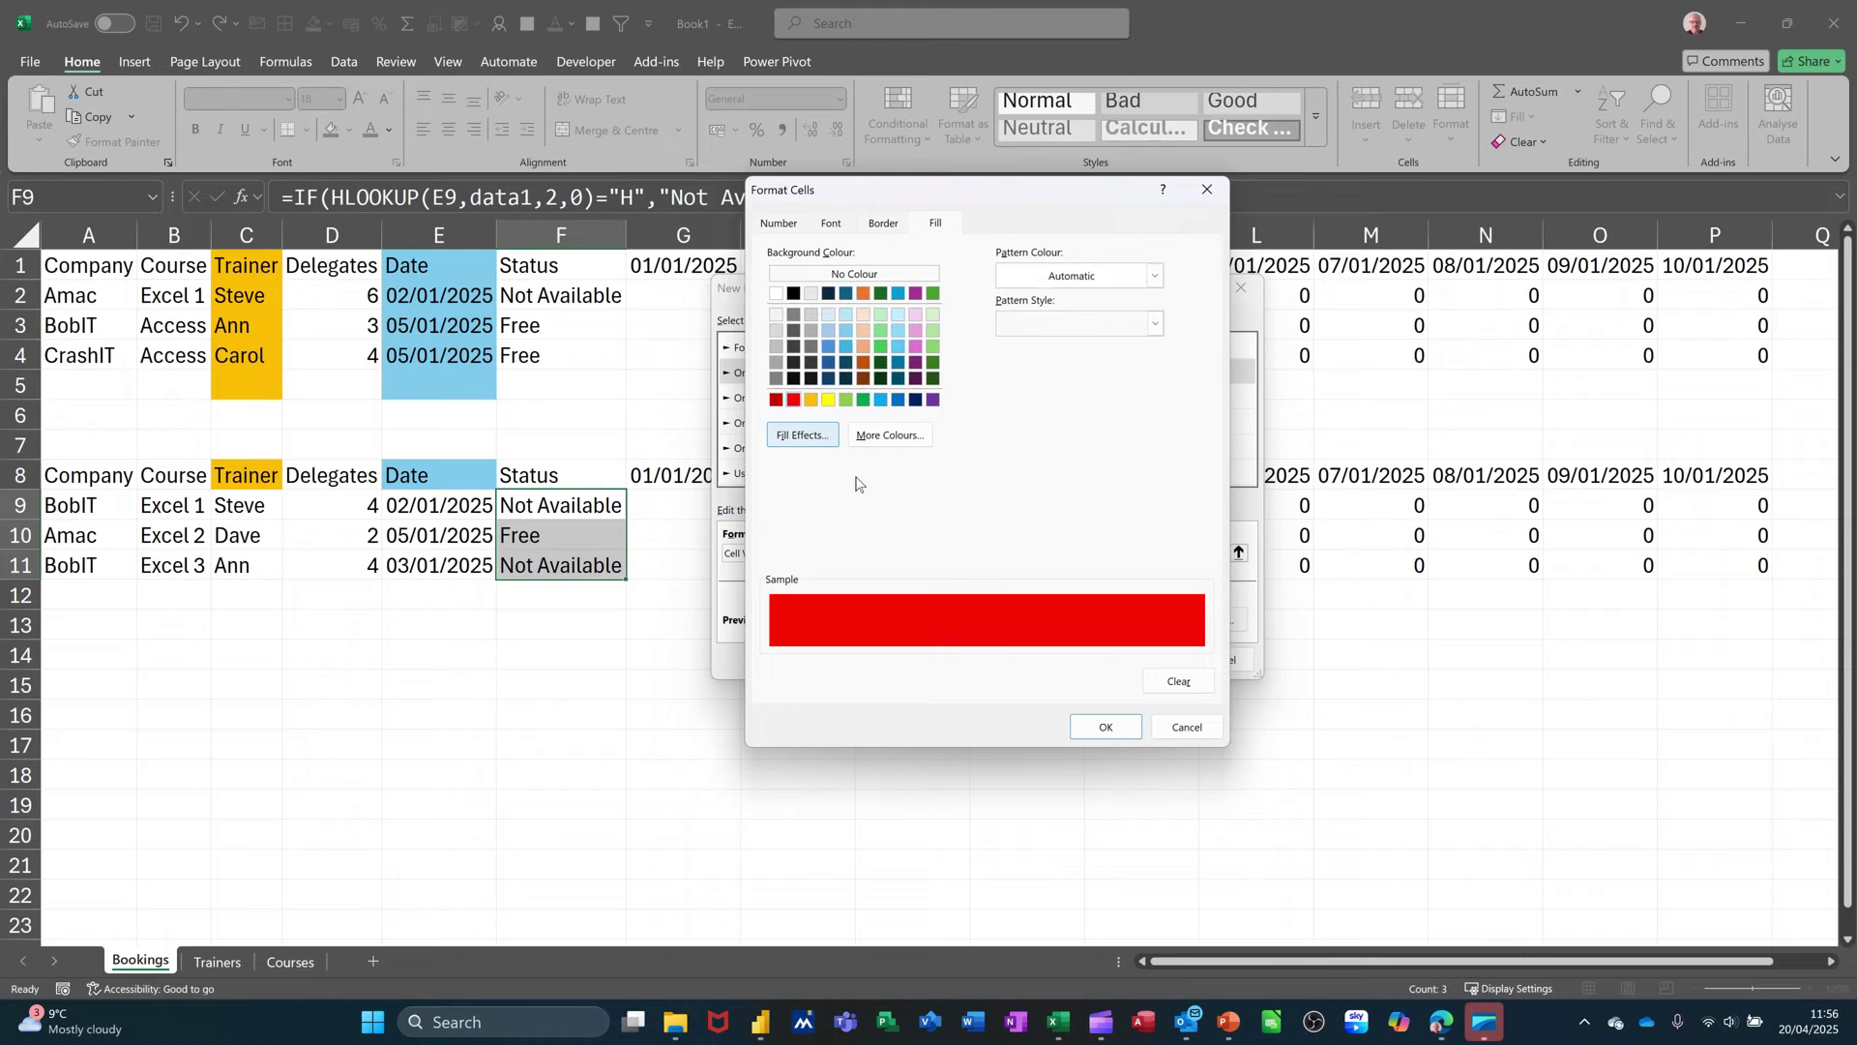
left_click(1101, 728)
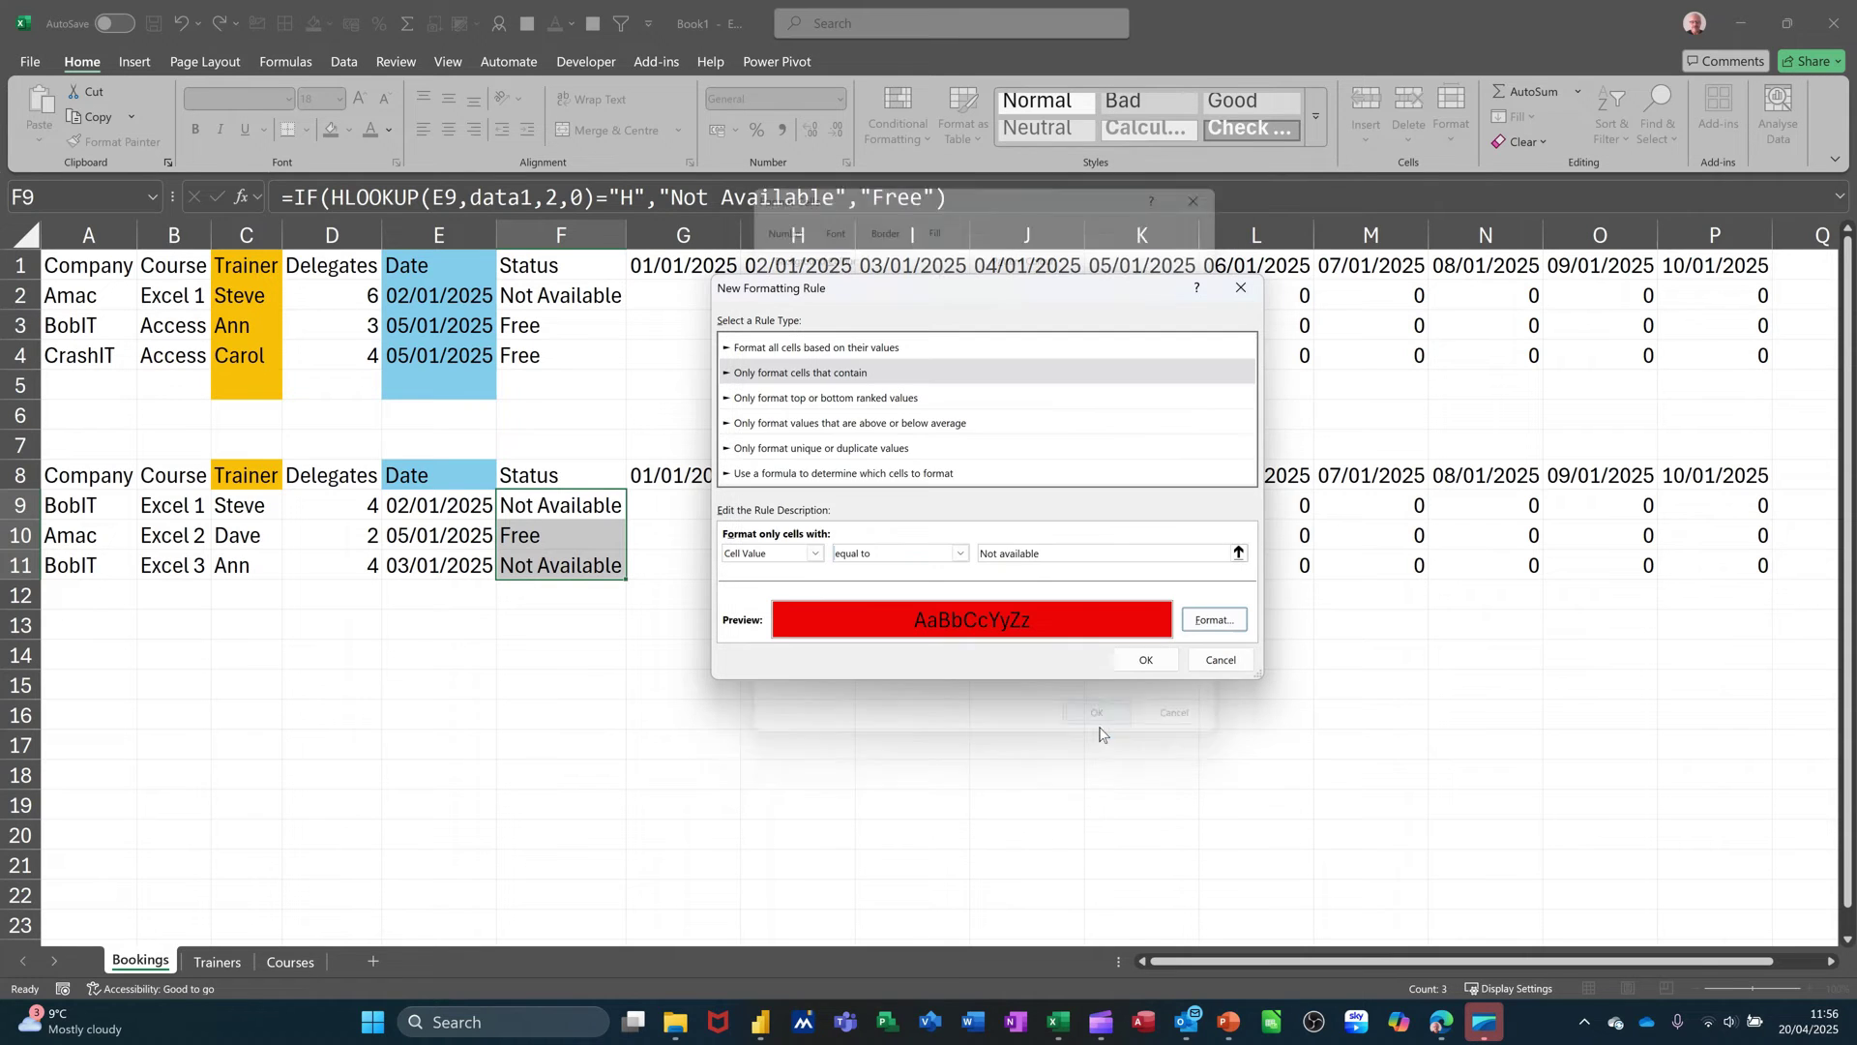
left_click(1142, 663)
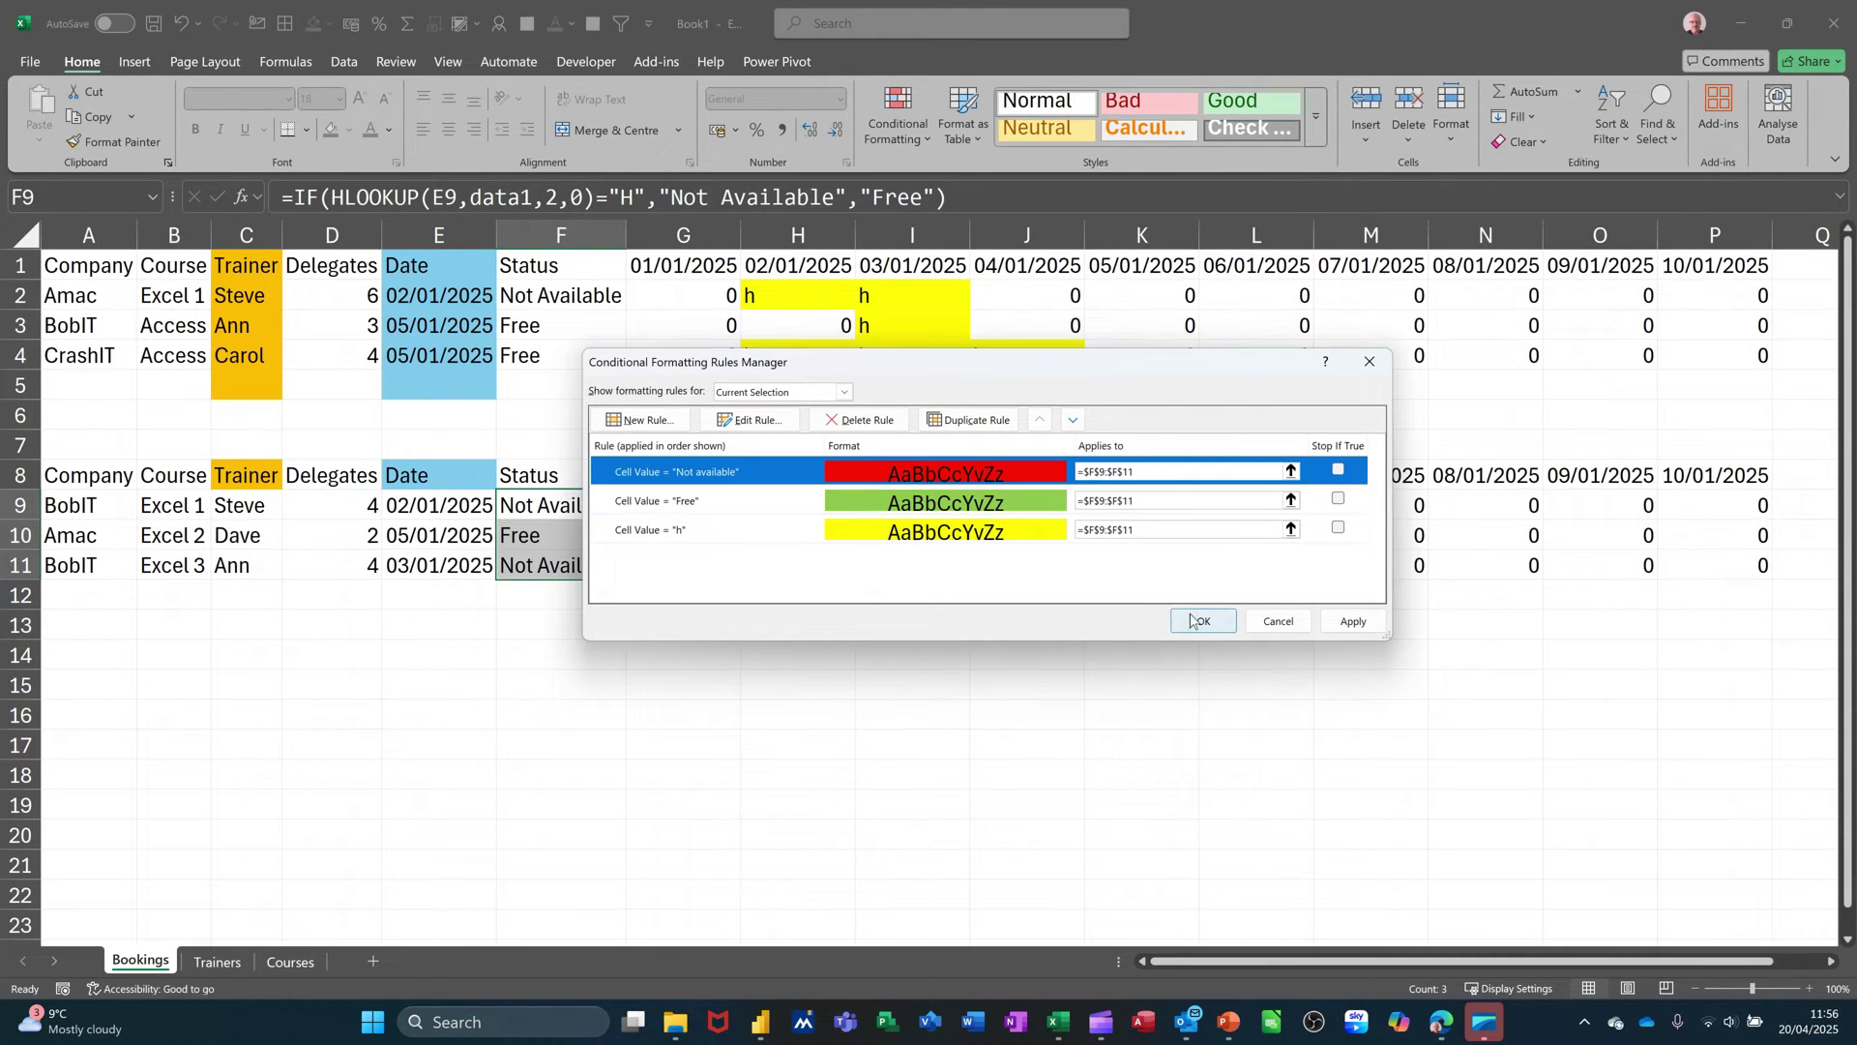
left_click(1195, 621)
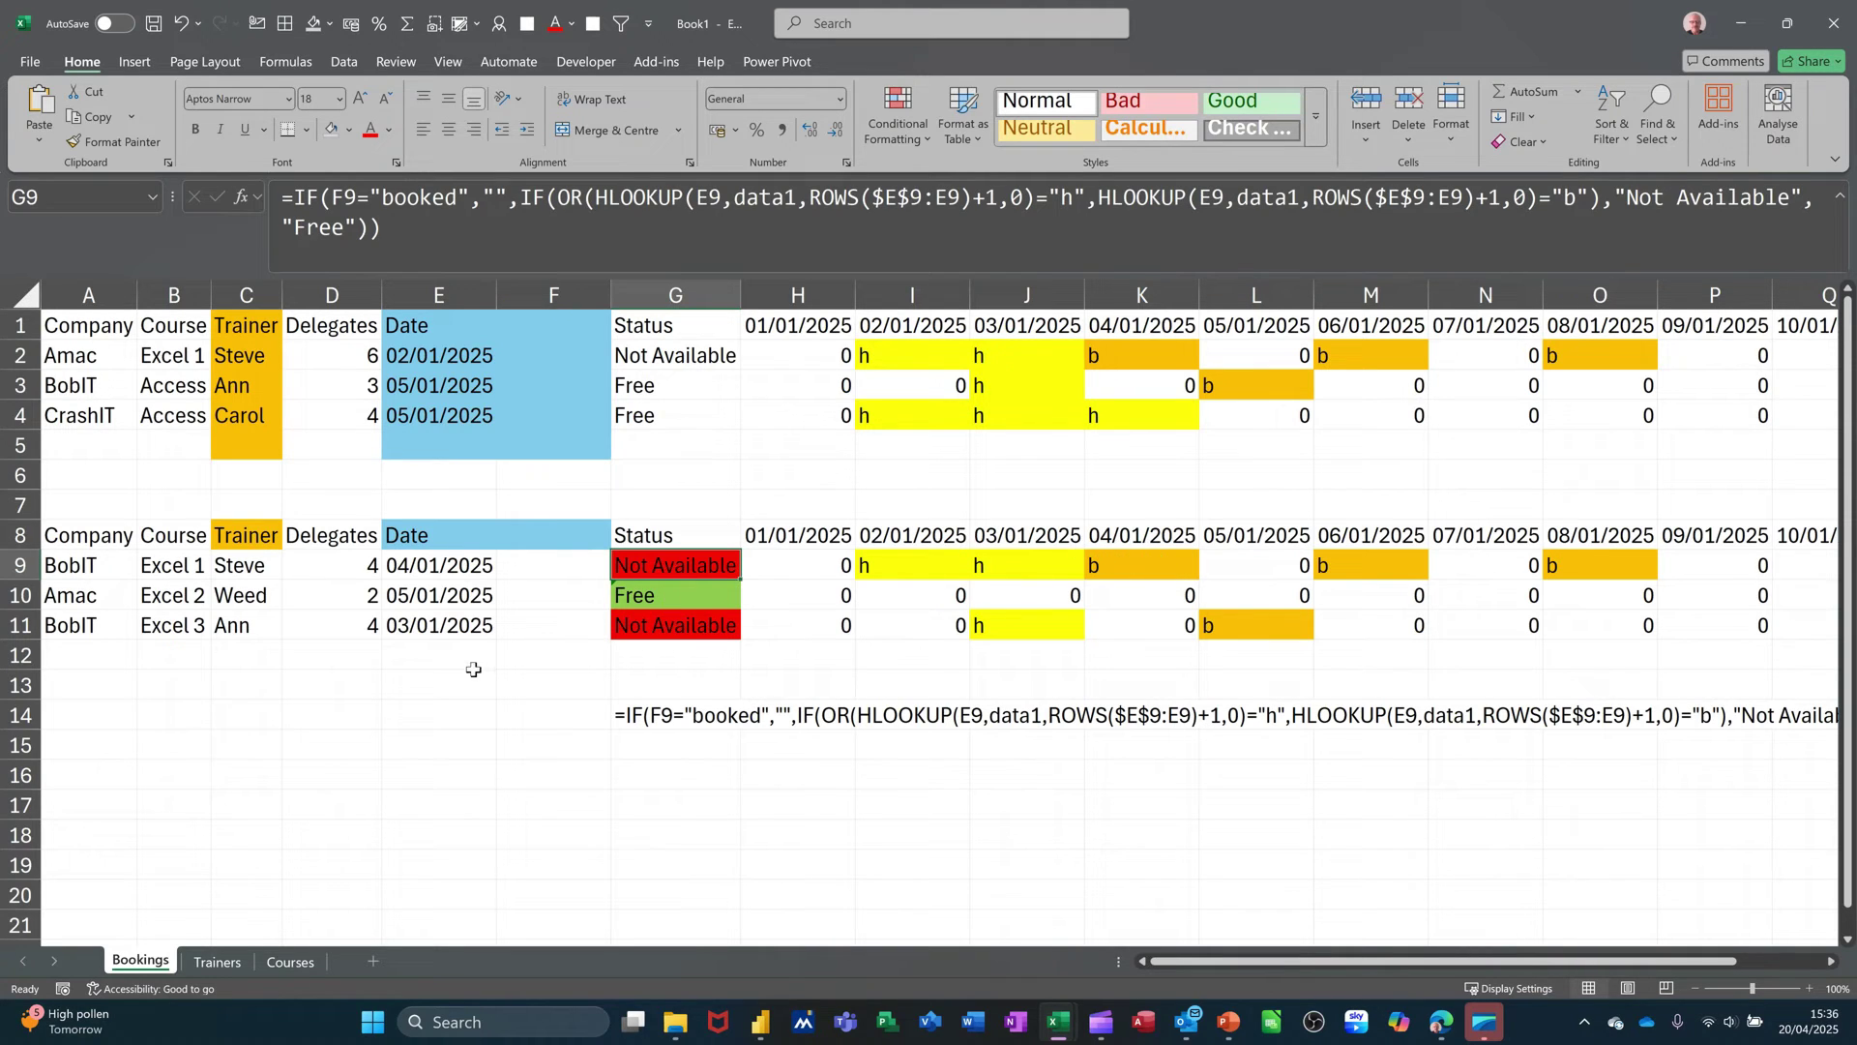
Step: Review the conditional formatting rules for C3:K10 on the Trainers sheet and the list on the Courses sheet
left_click(218, 963)
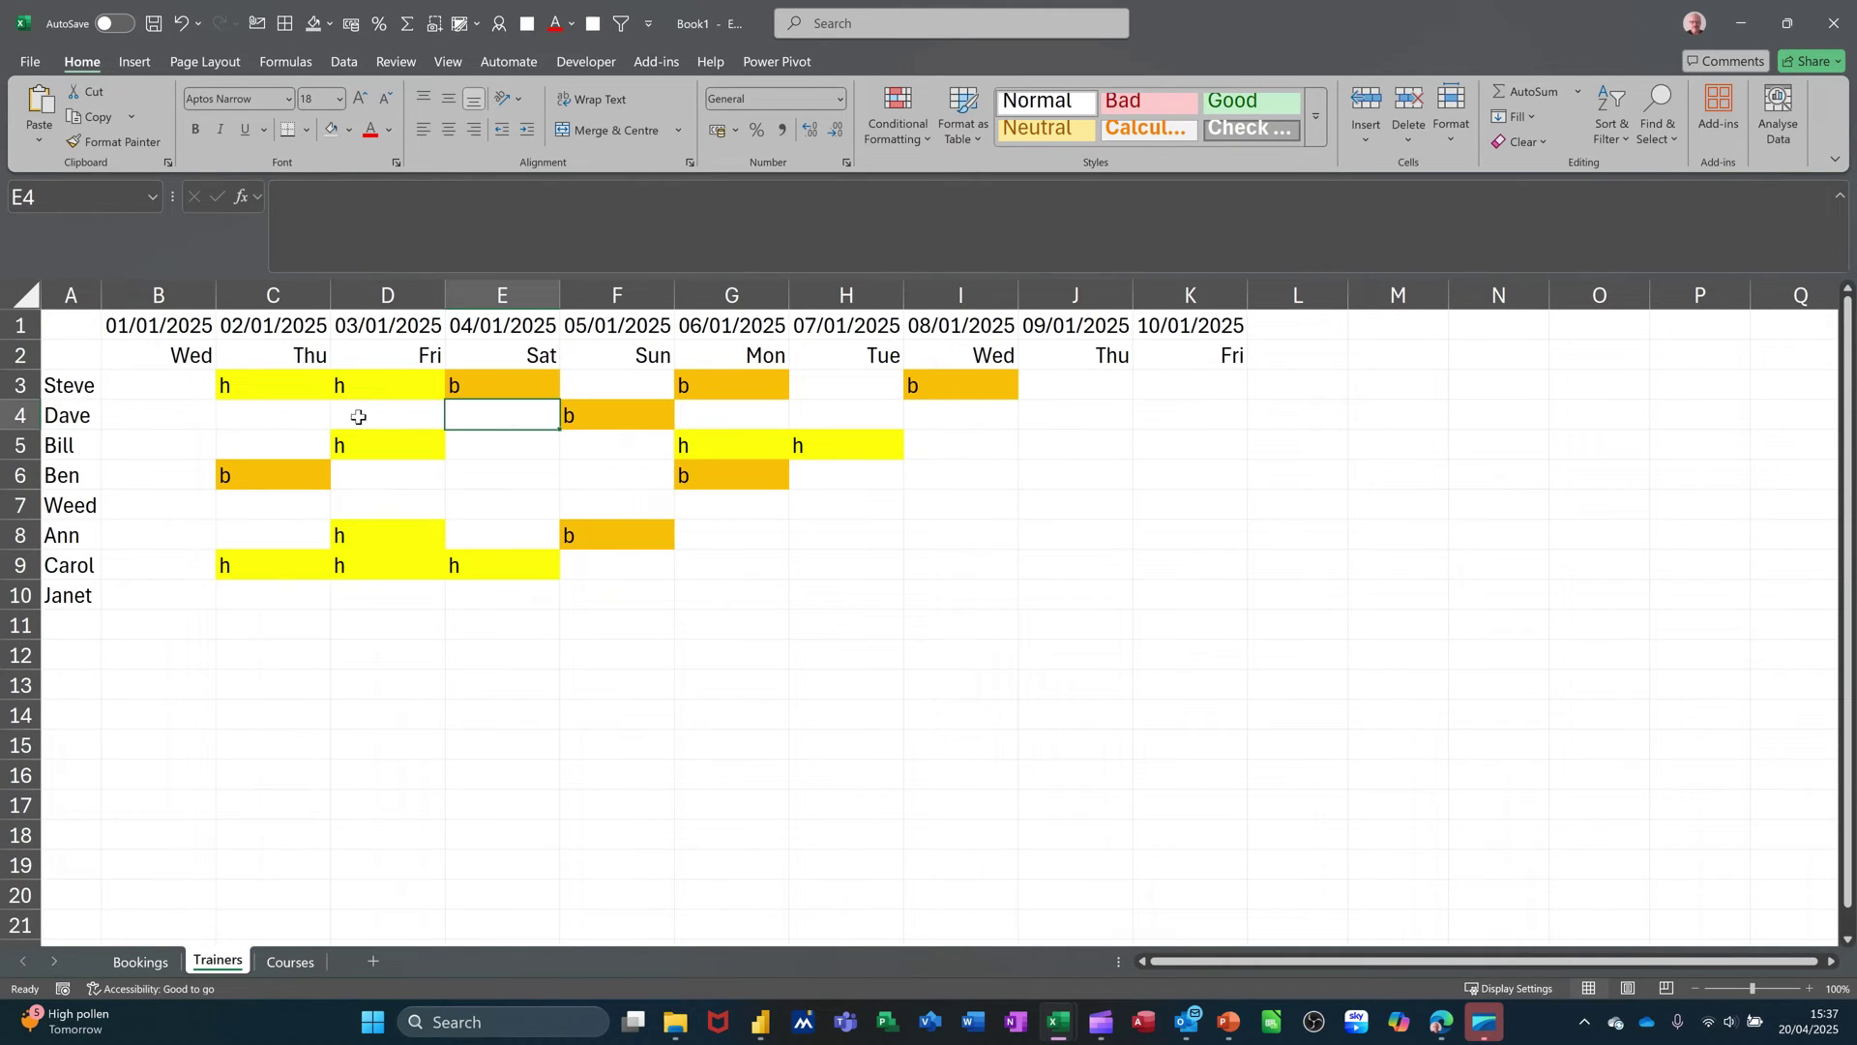
left_click_drag(282, 385, 1156, 591)
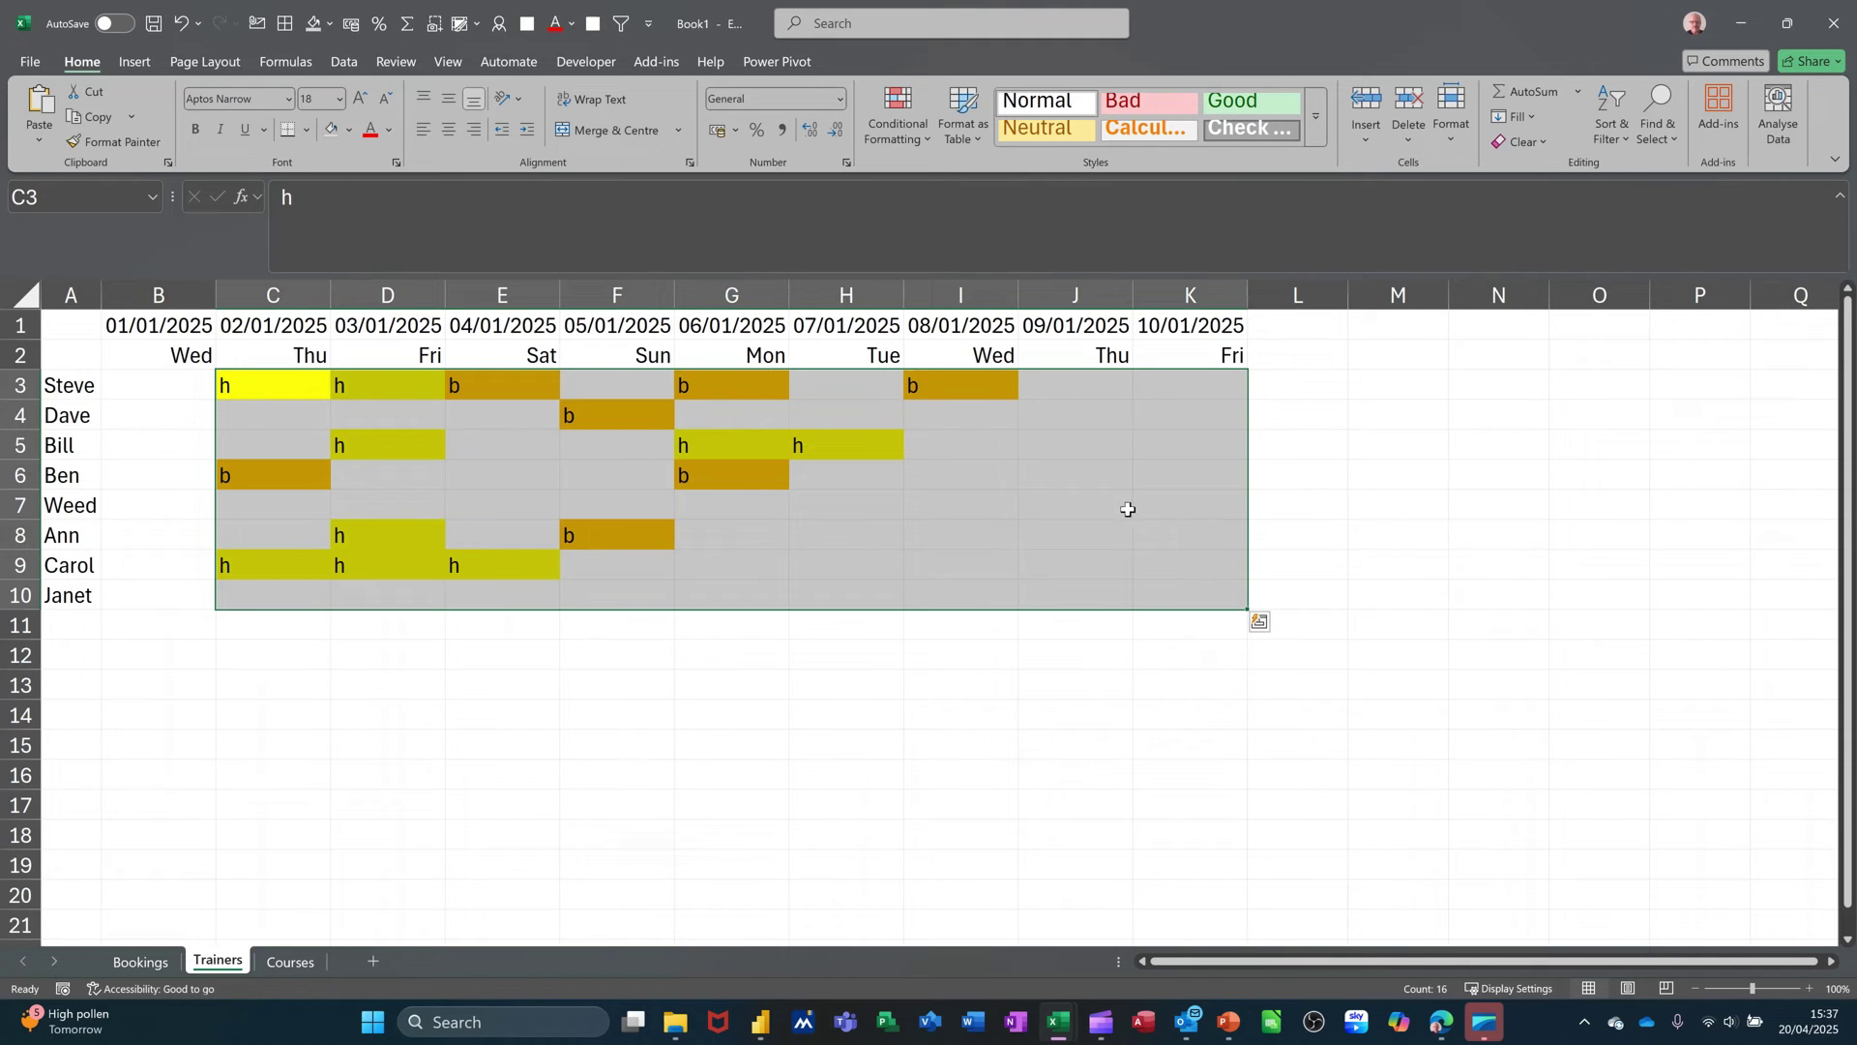
left_click(898, 115)
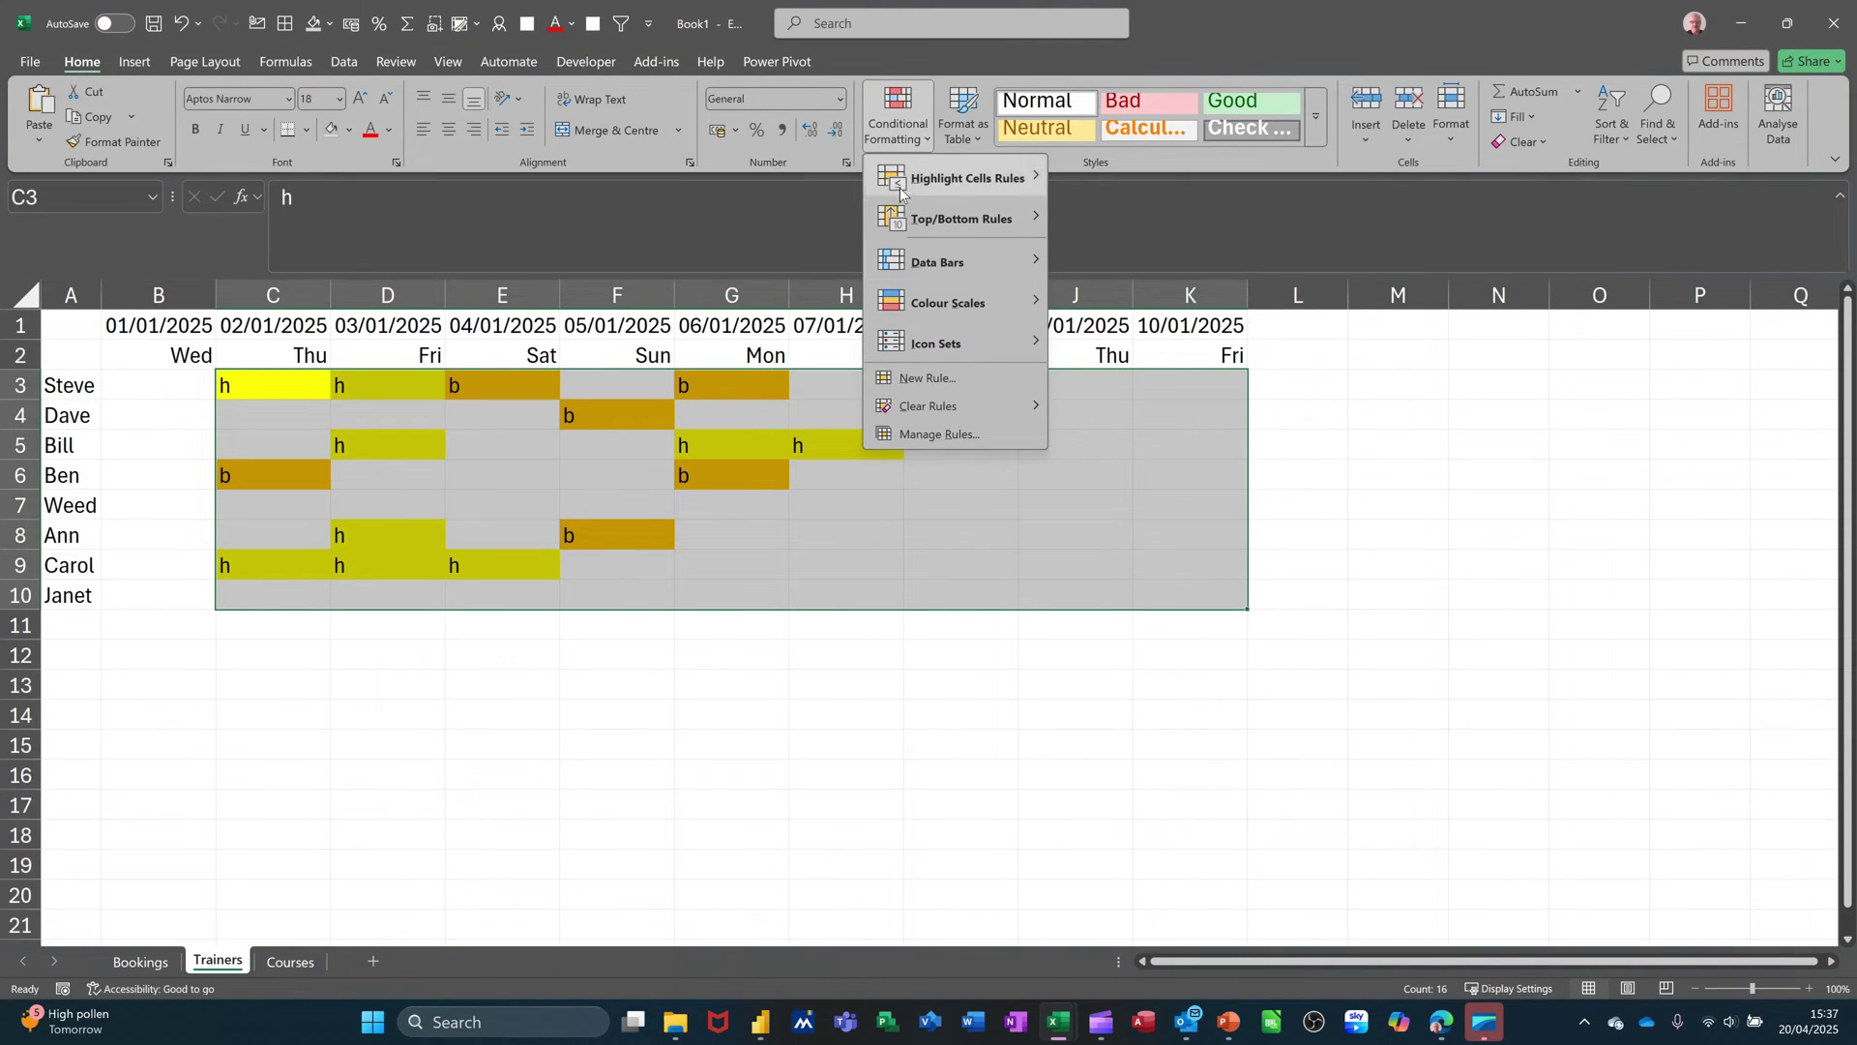
left_click(918, 434)
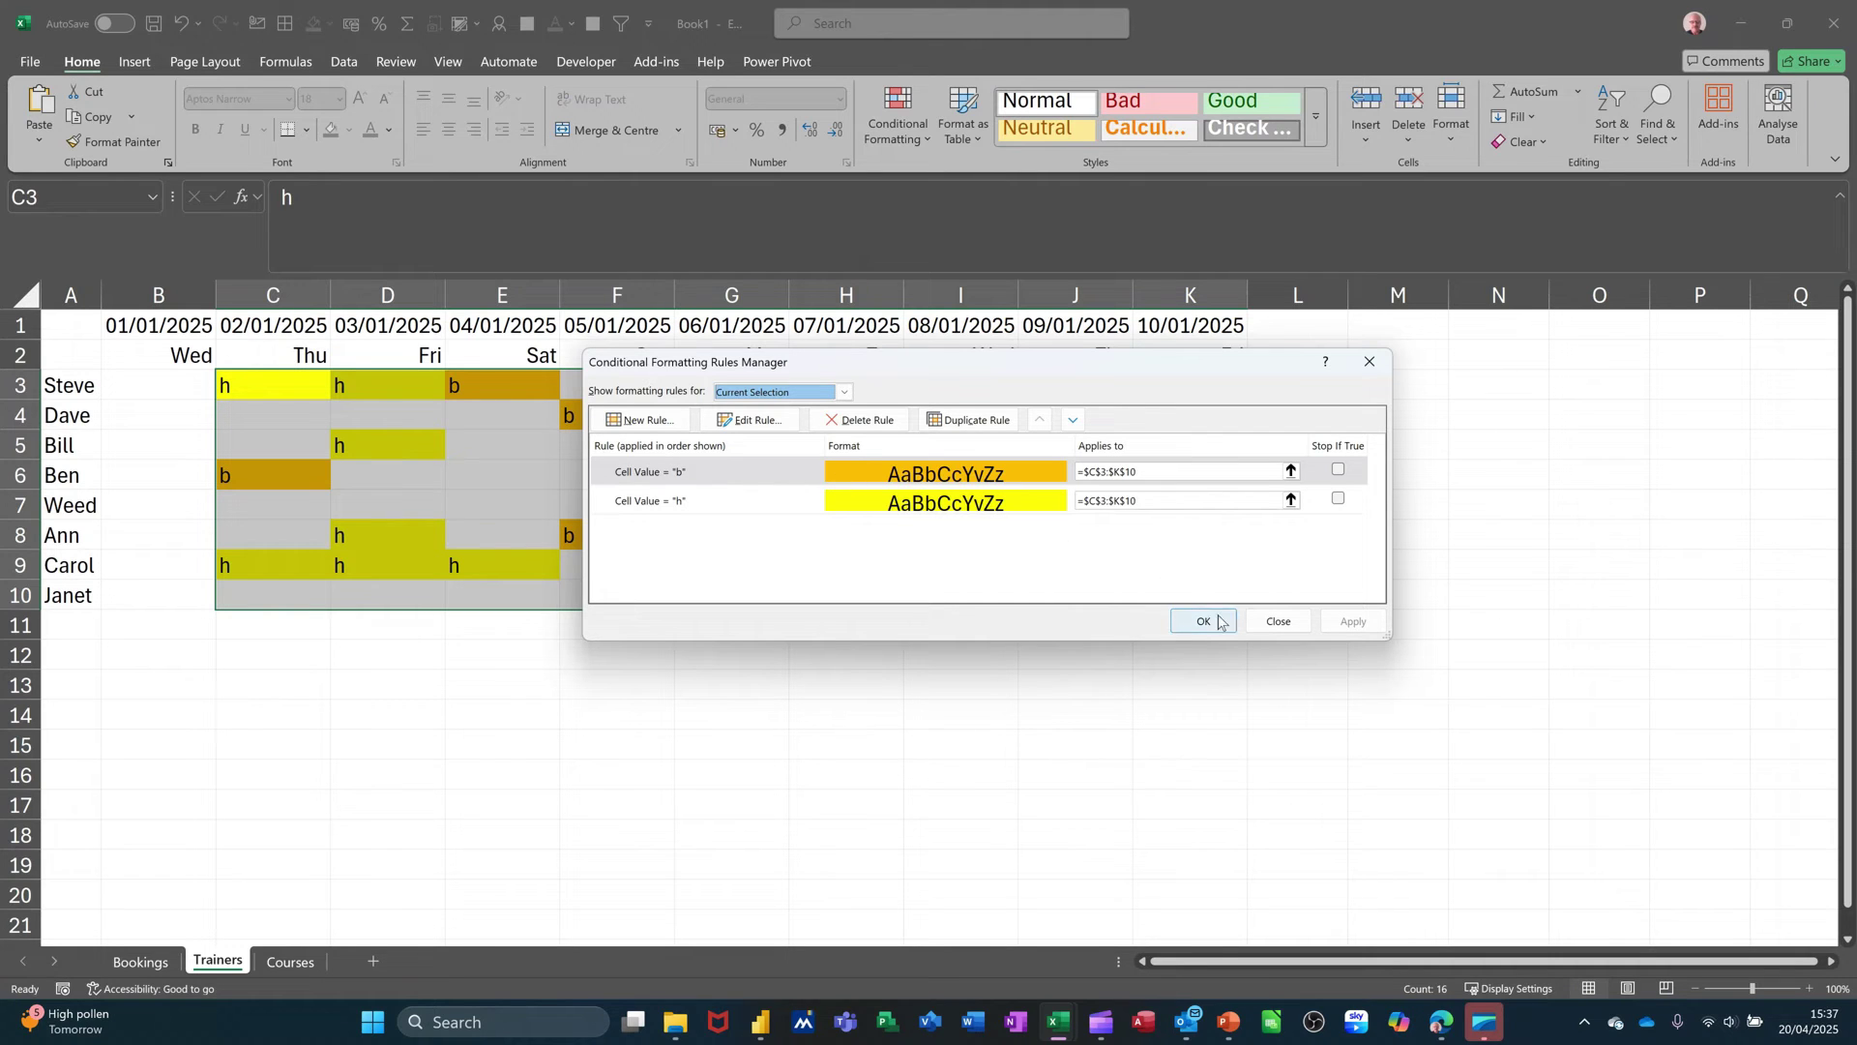
left_click(1262, 621)
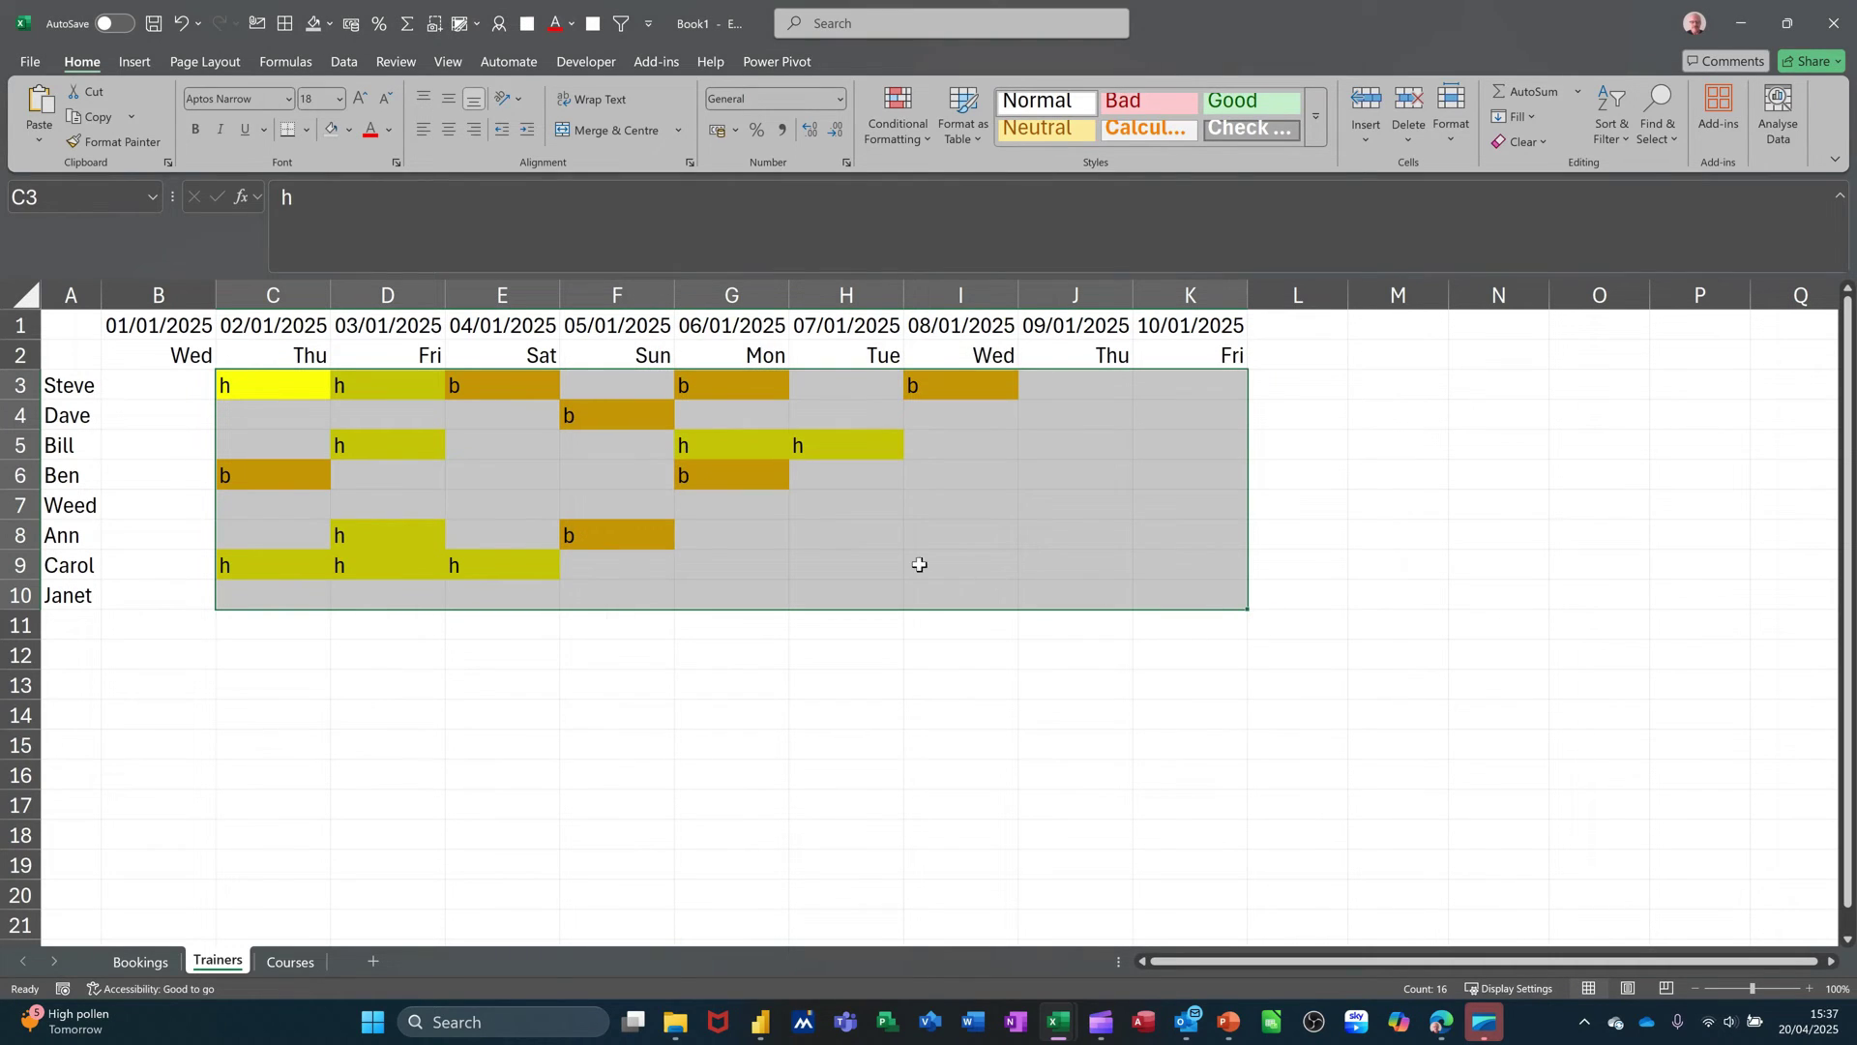
left_click(283, 961)
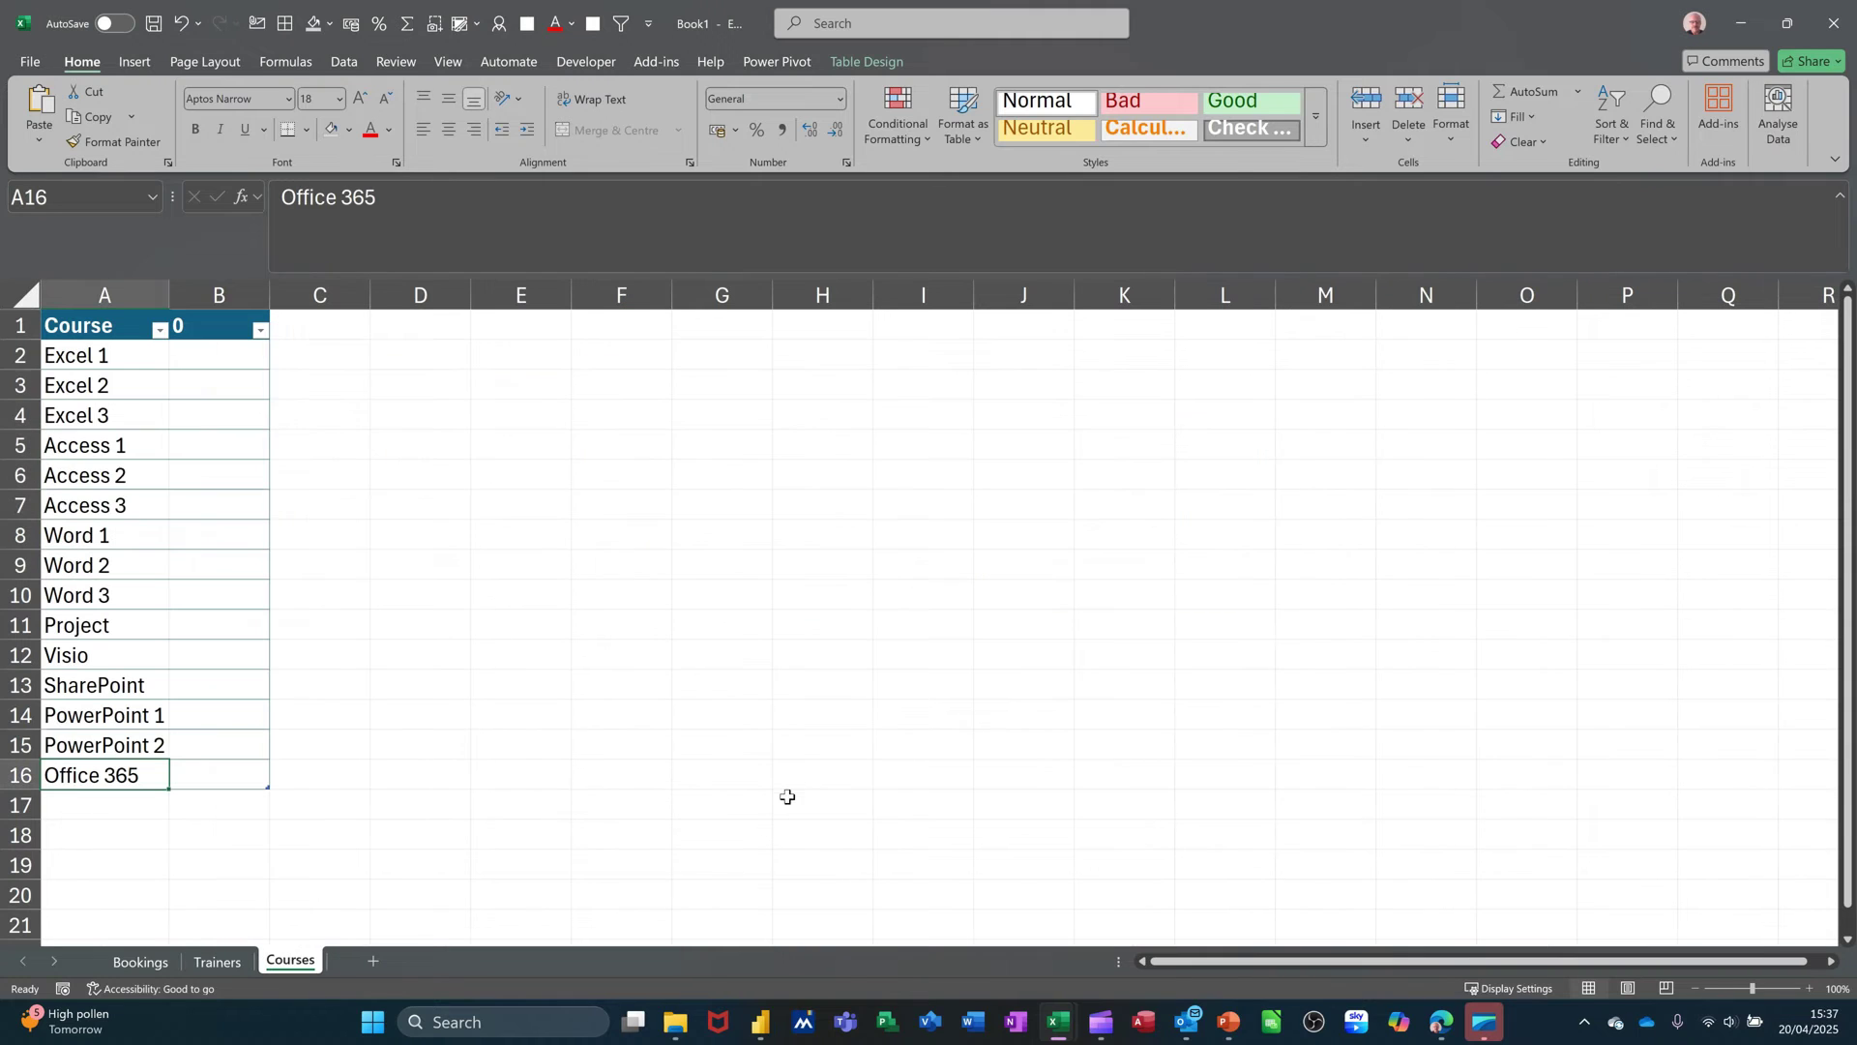
left_click(139, 962)
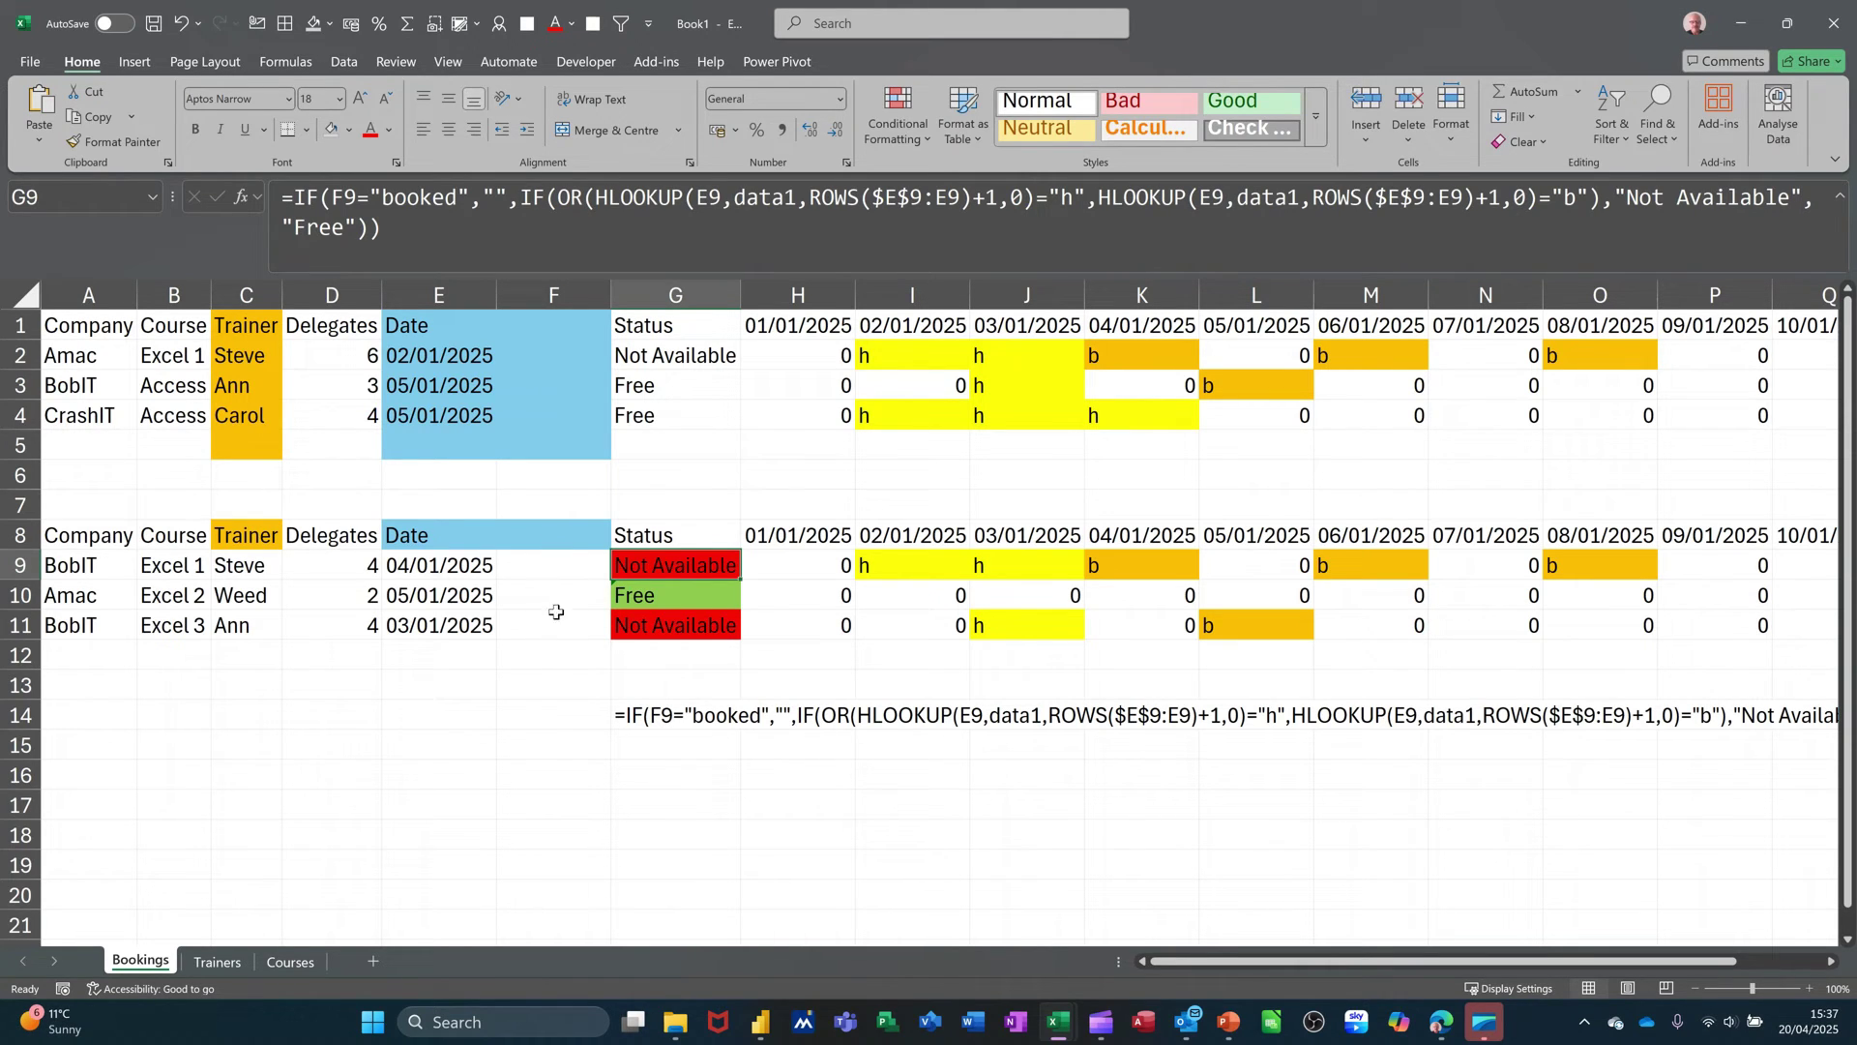
Step: Add a data validation list to F9 on the Bookings sheet with the options Booked and Not Booked
left_click(539, 566)
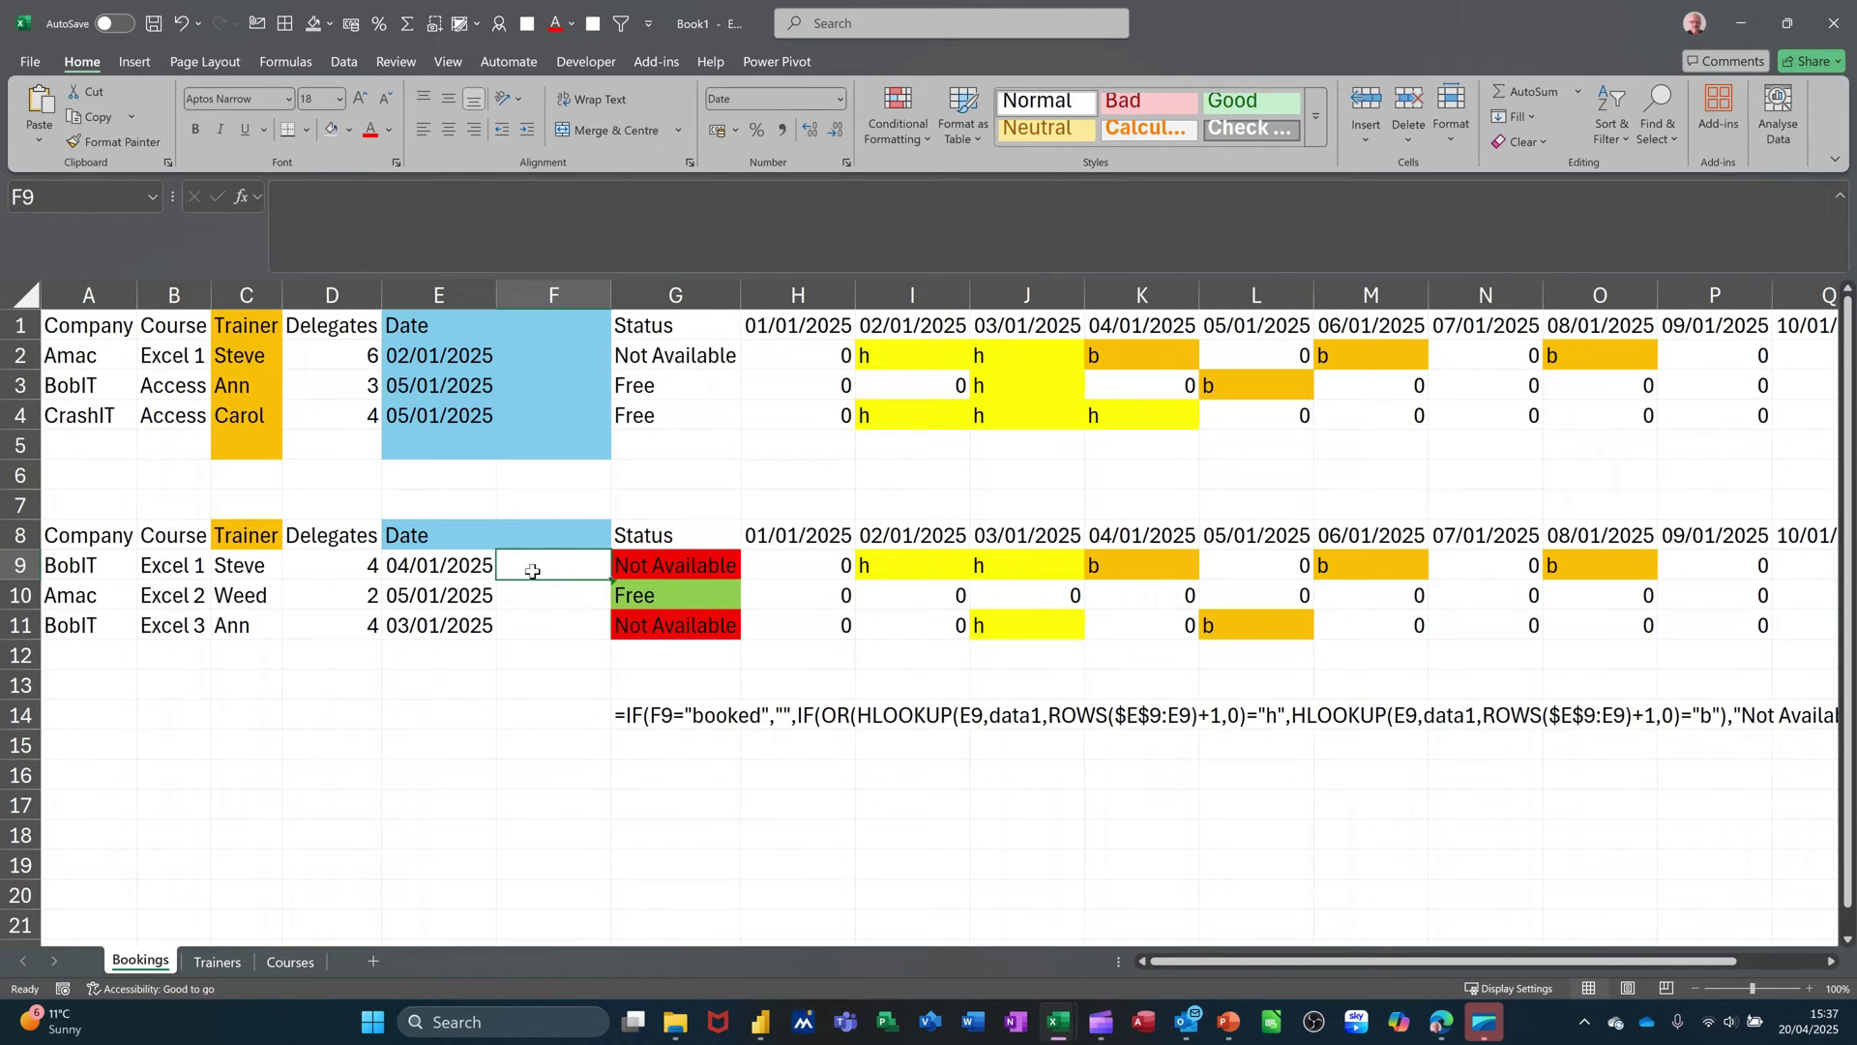
left_click(354, 68)
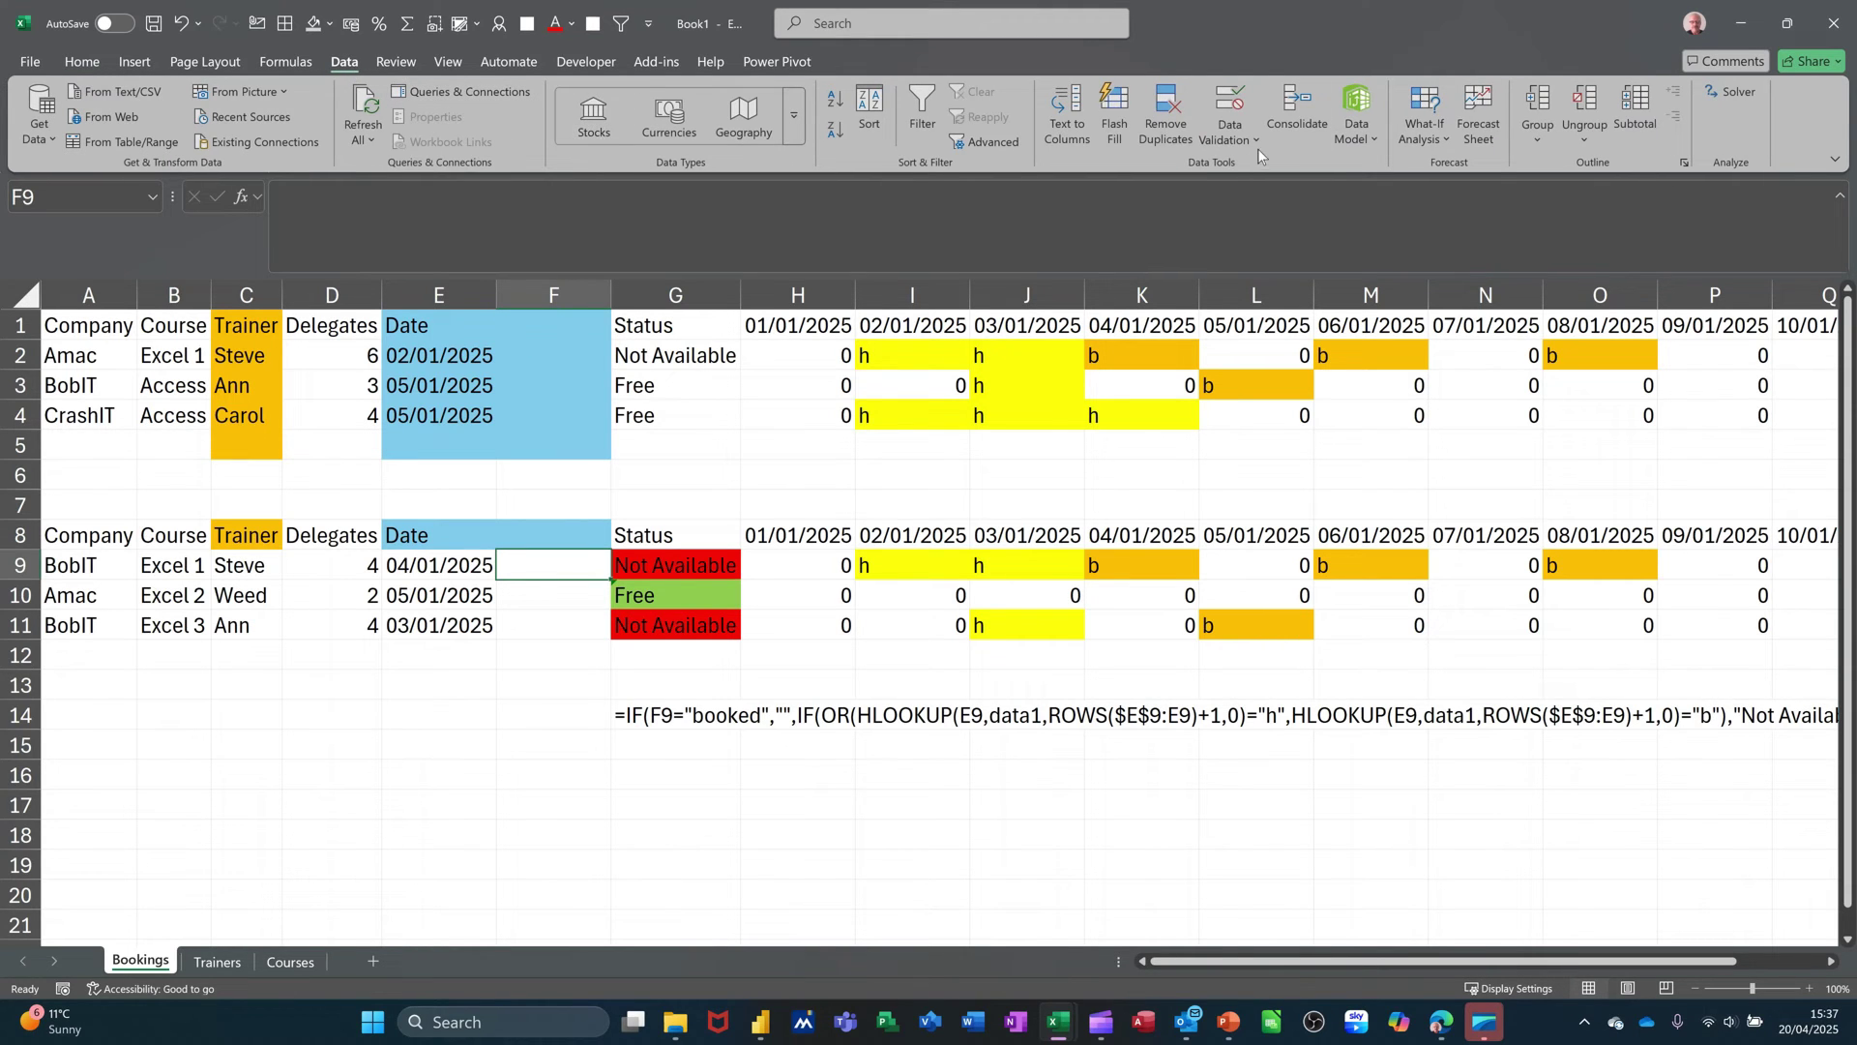
left_click(1221, 106)
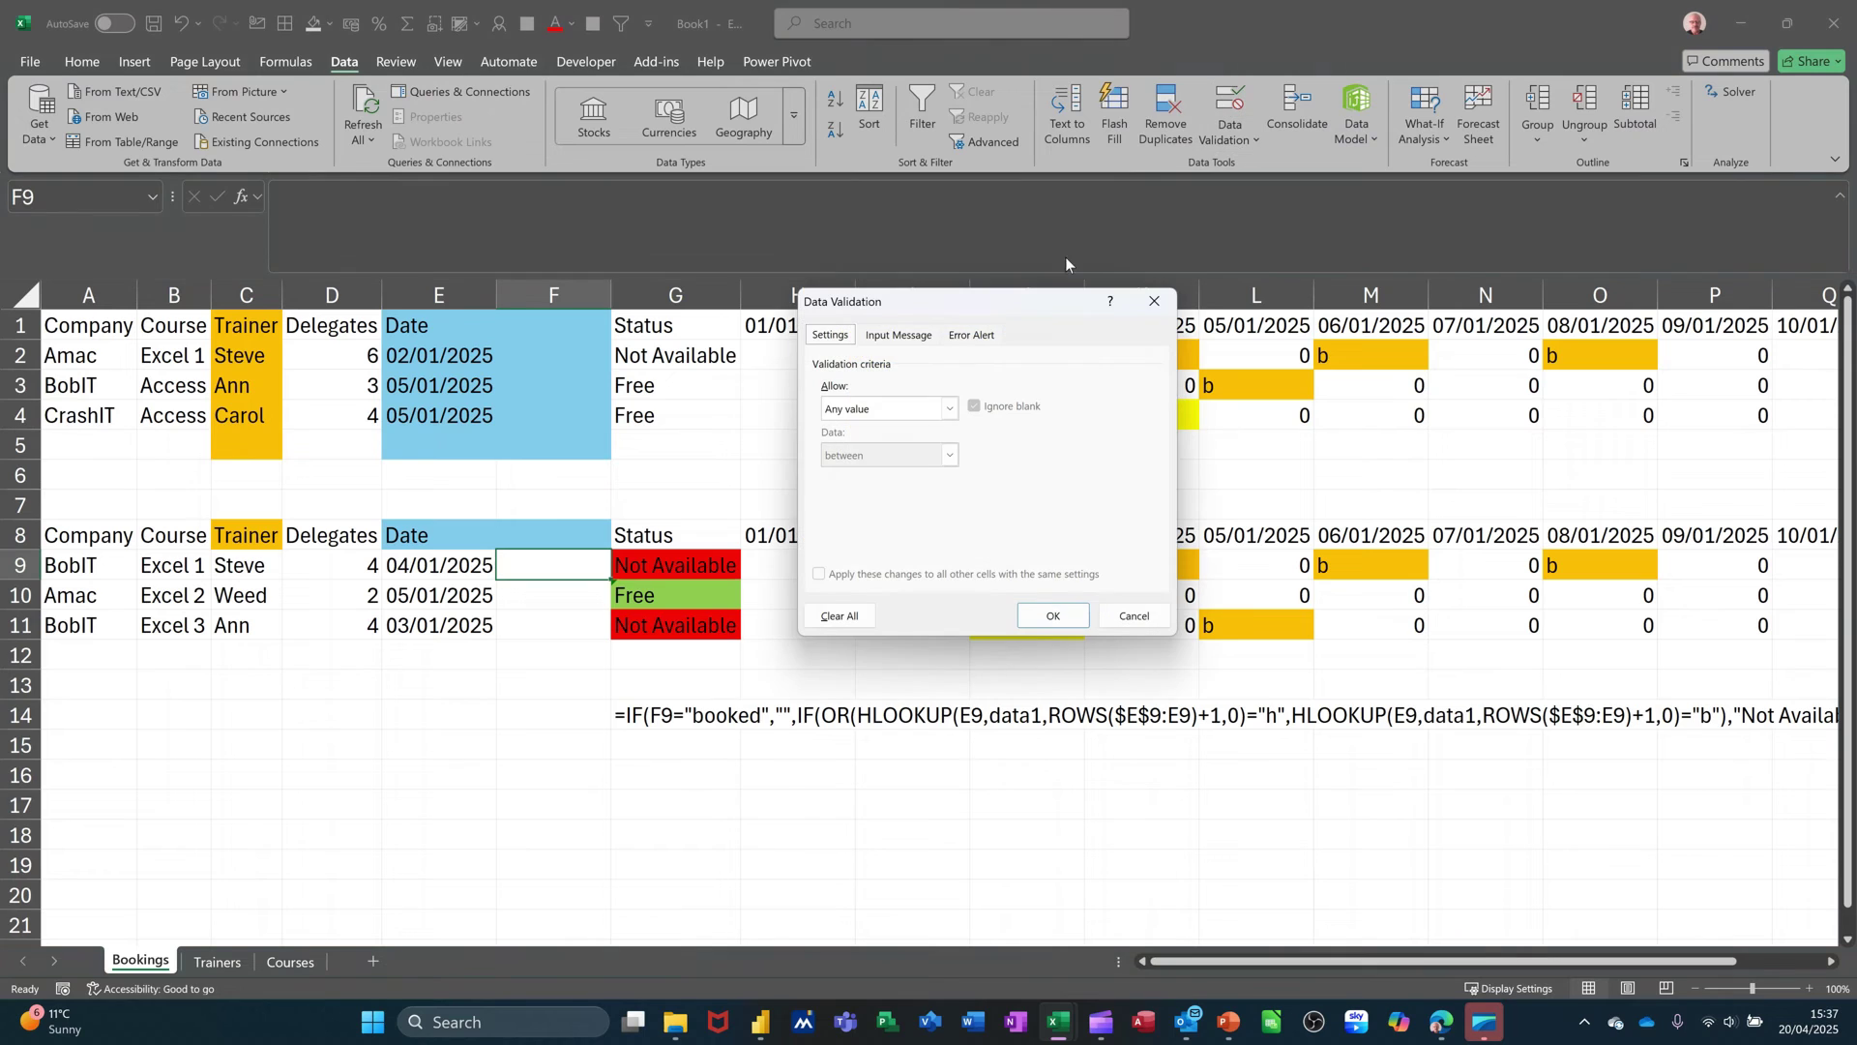
left_click(949, 408)
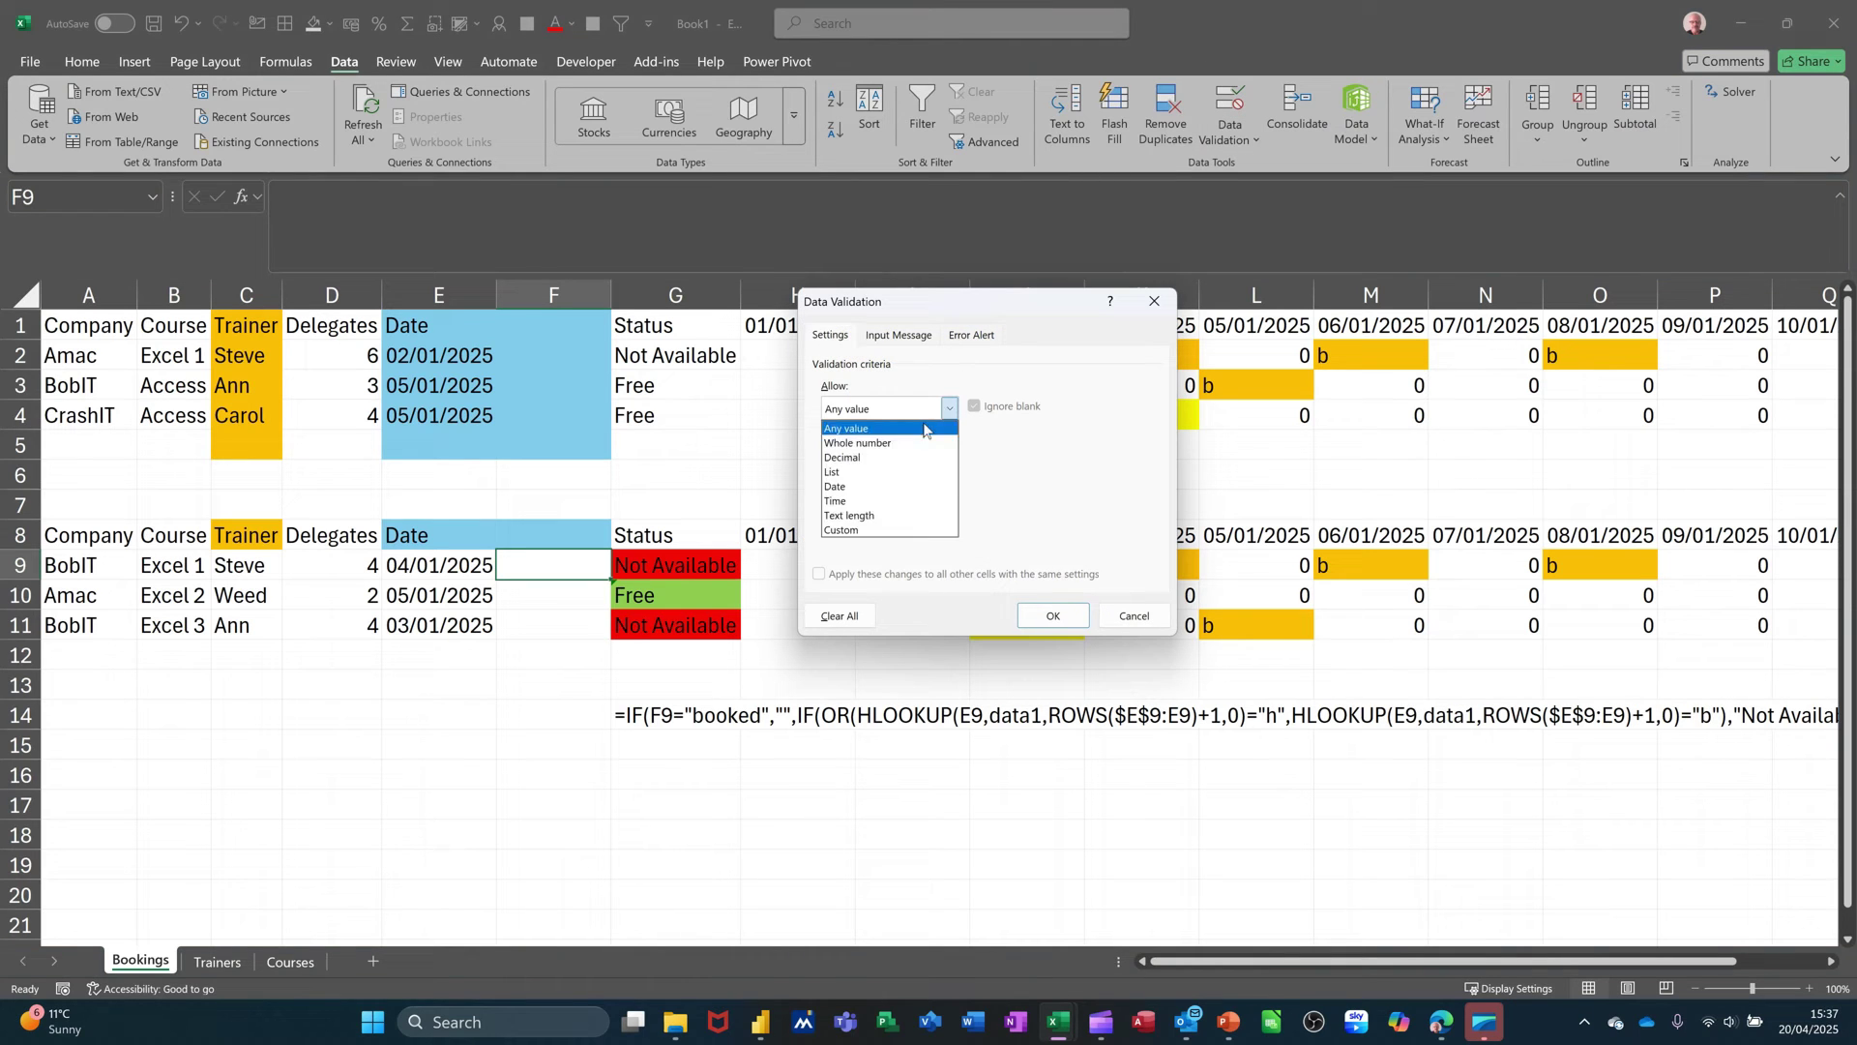
left_click(894, 472)
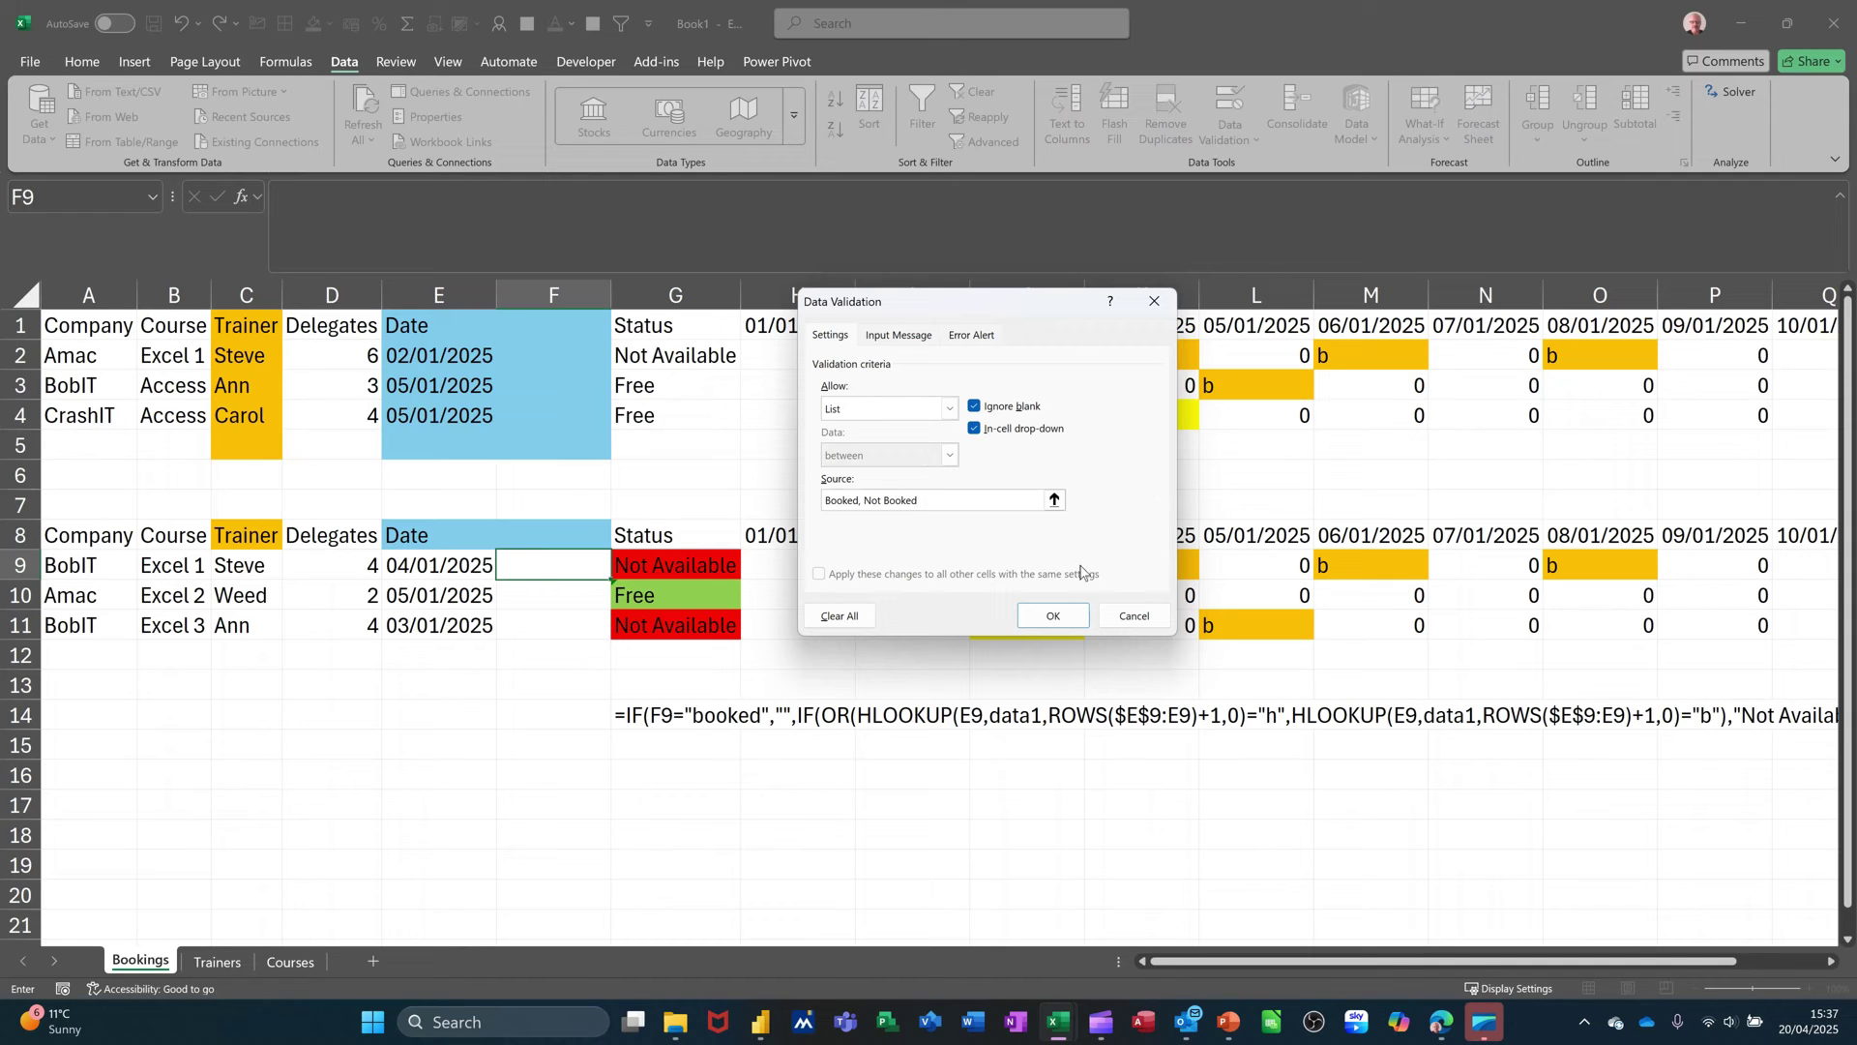
left_click(1028, 617)
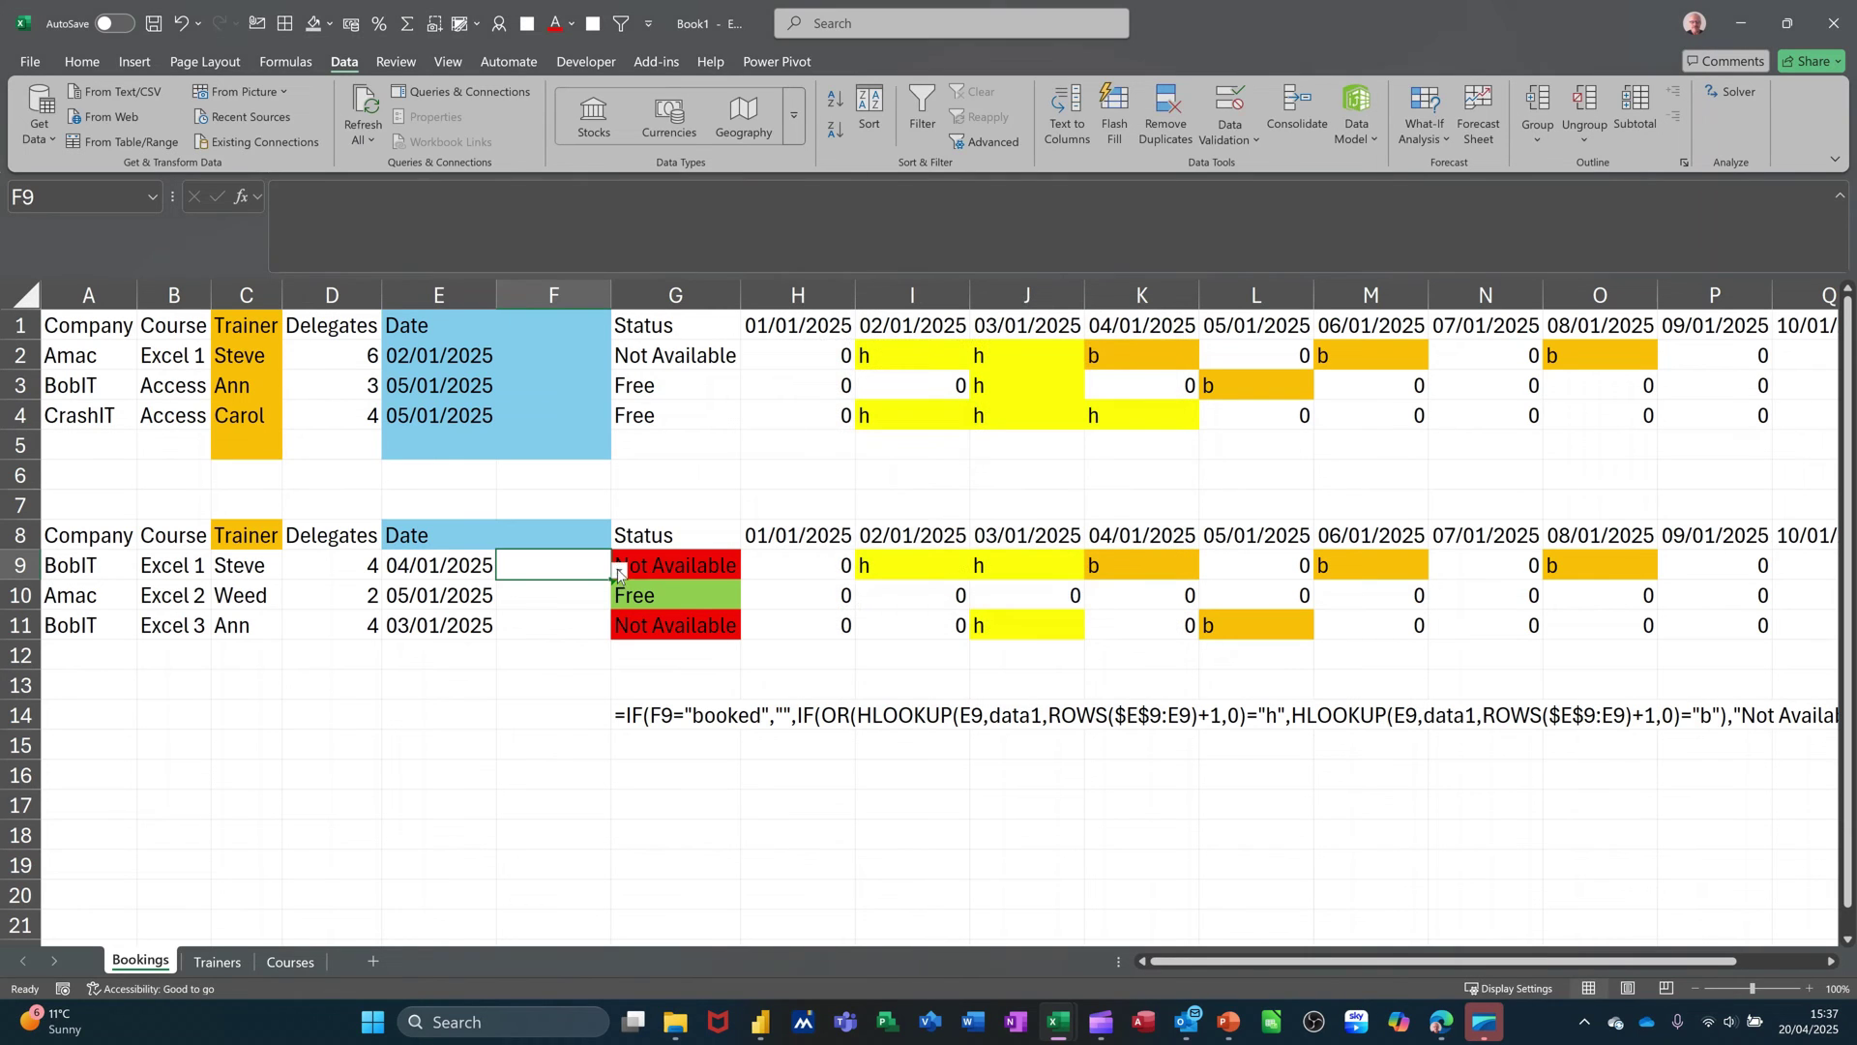
Step: Try the Booked option in F9, view the full formula text in G14, and clear F9 again
left_click(618, 571)
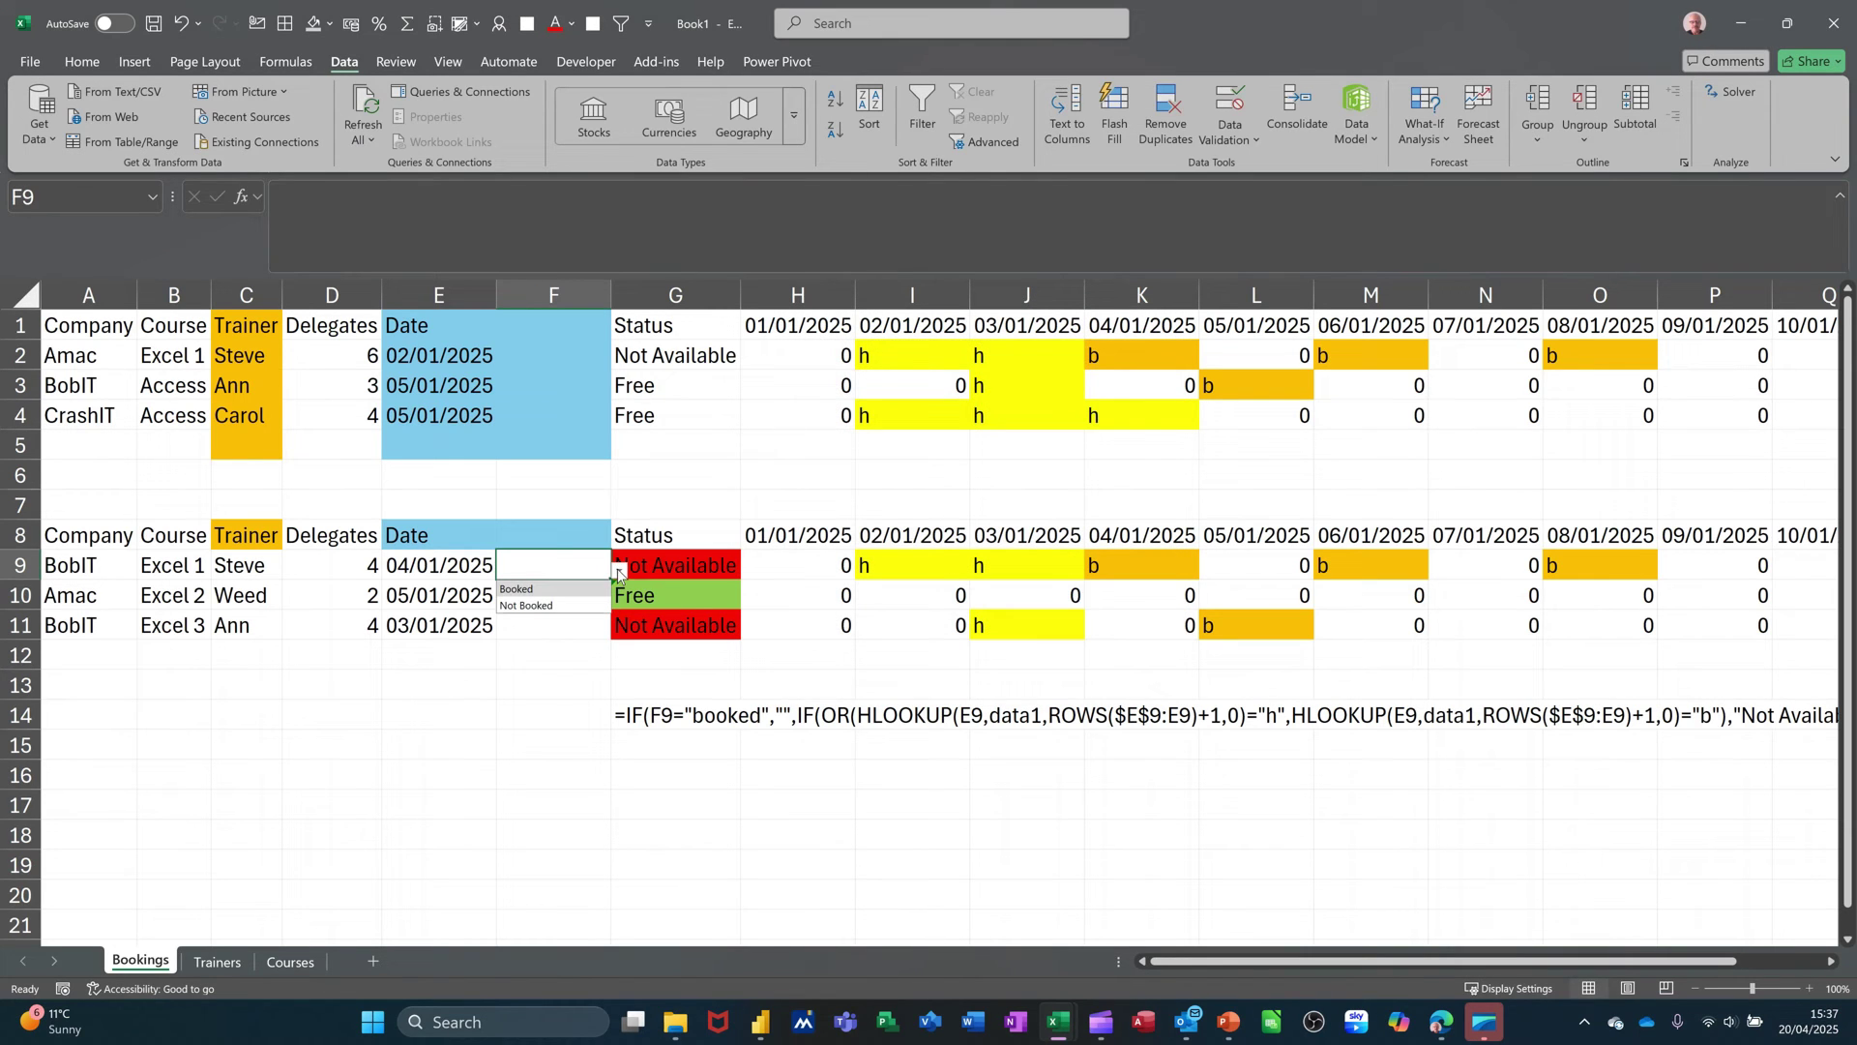
left_click(522, 589)
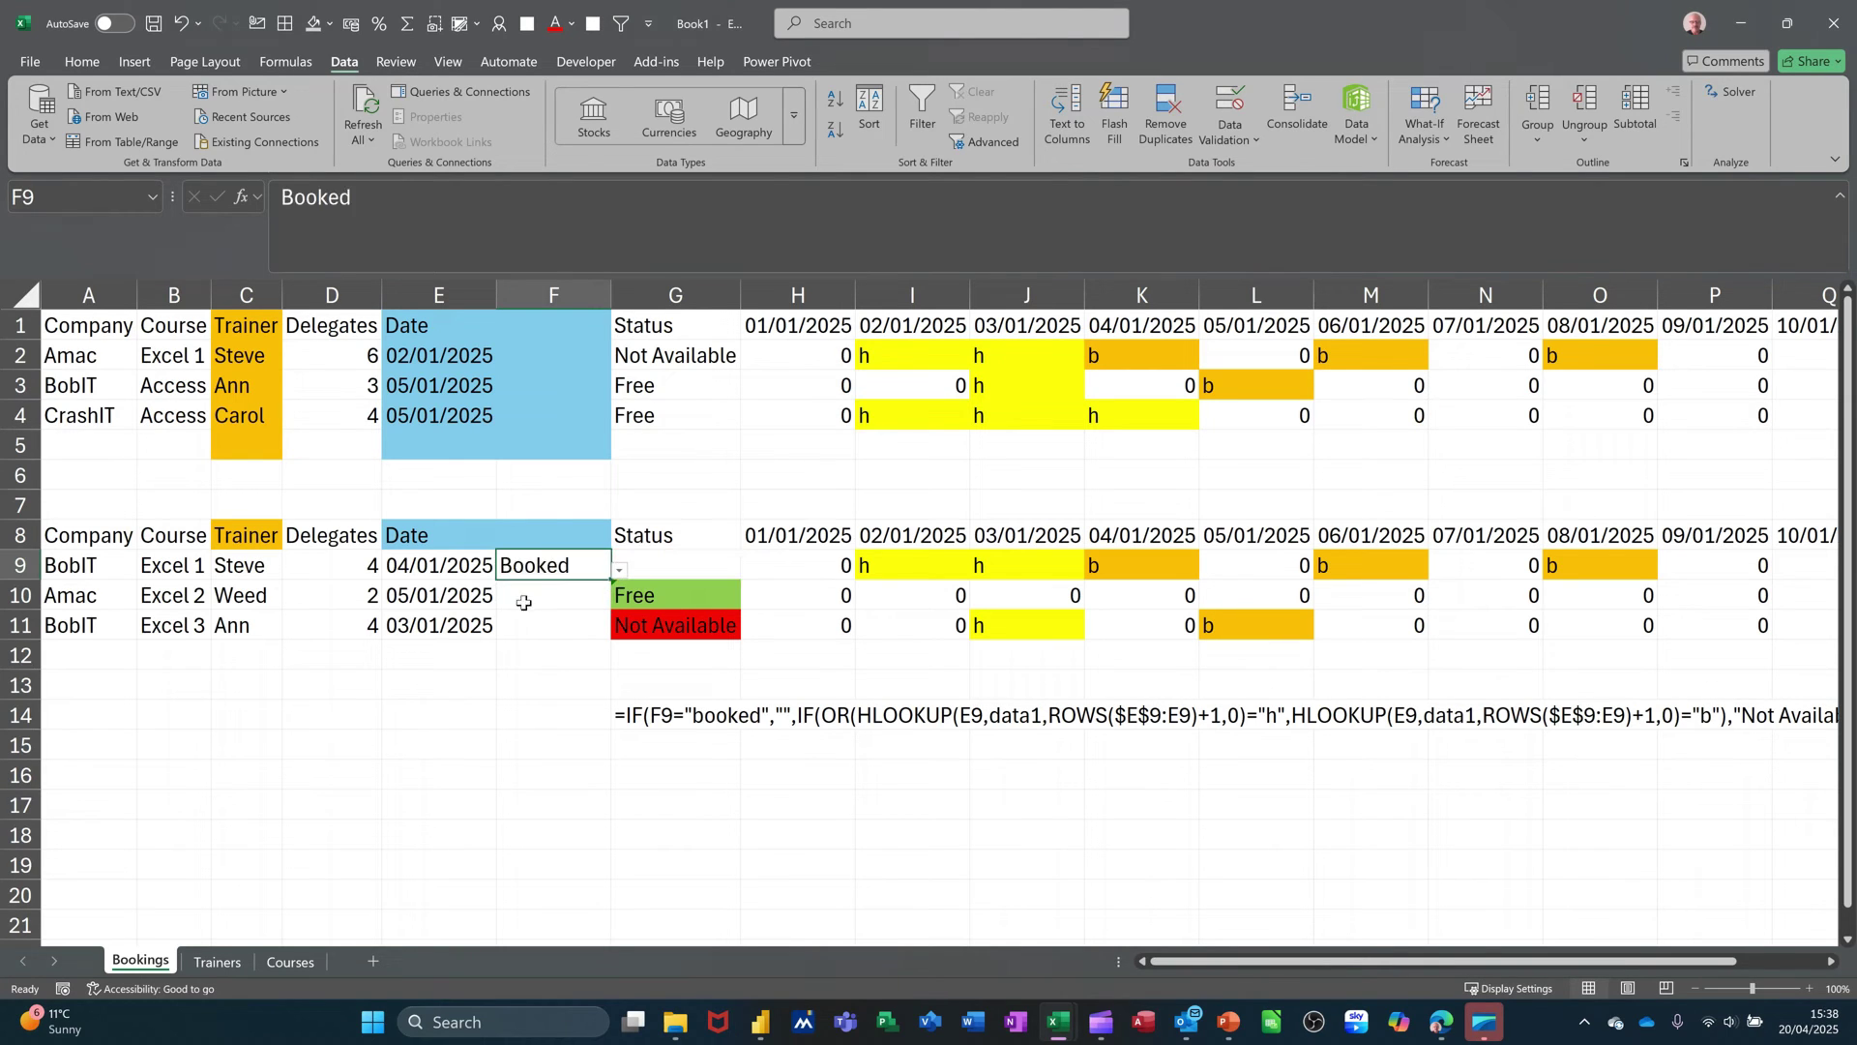
left_click(523, 595)
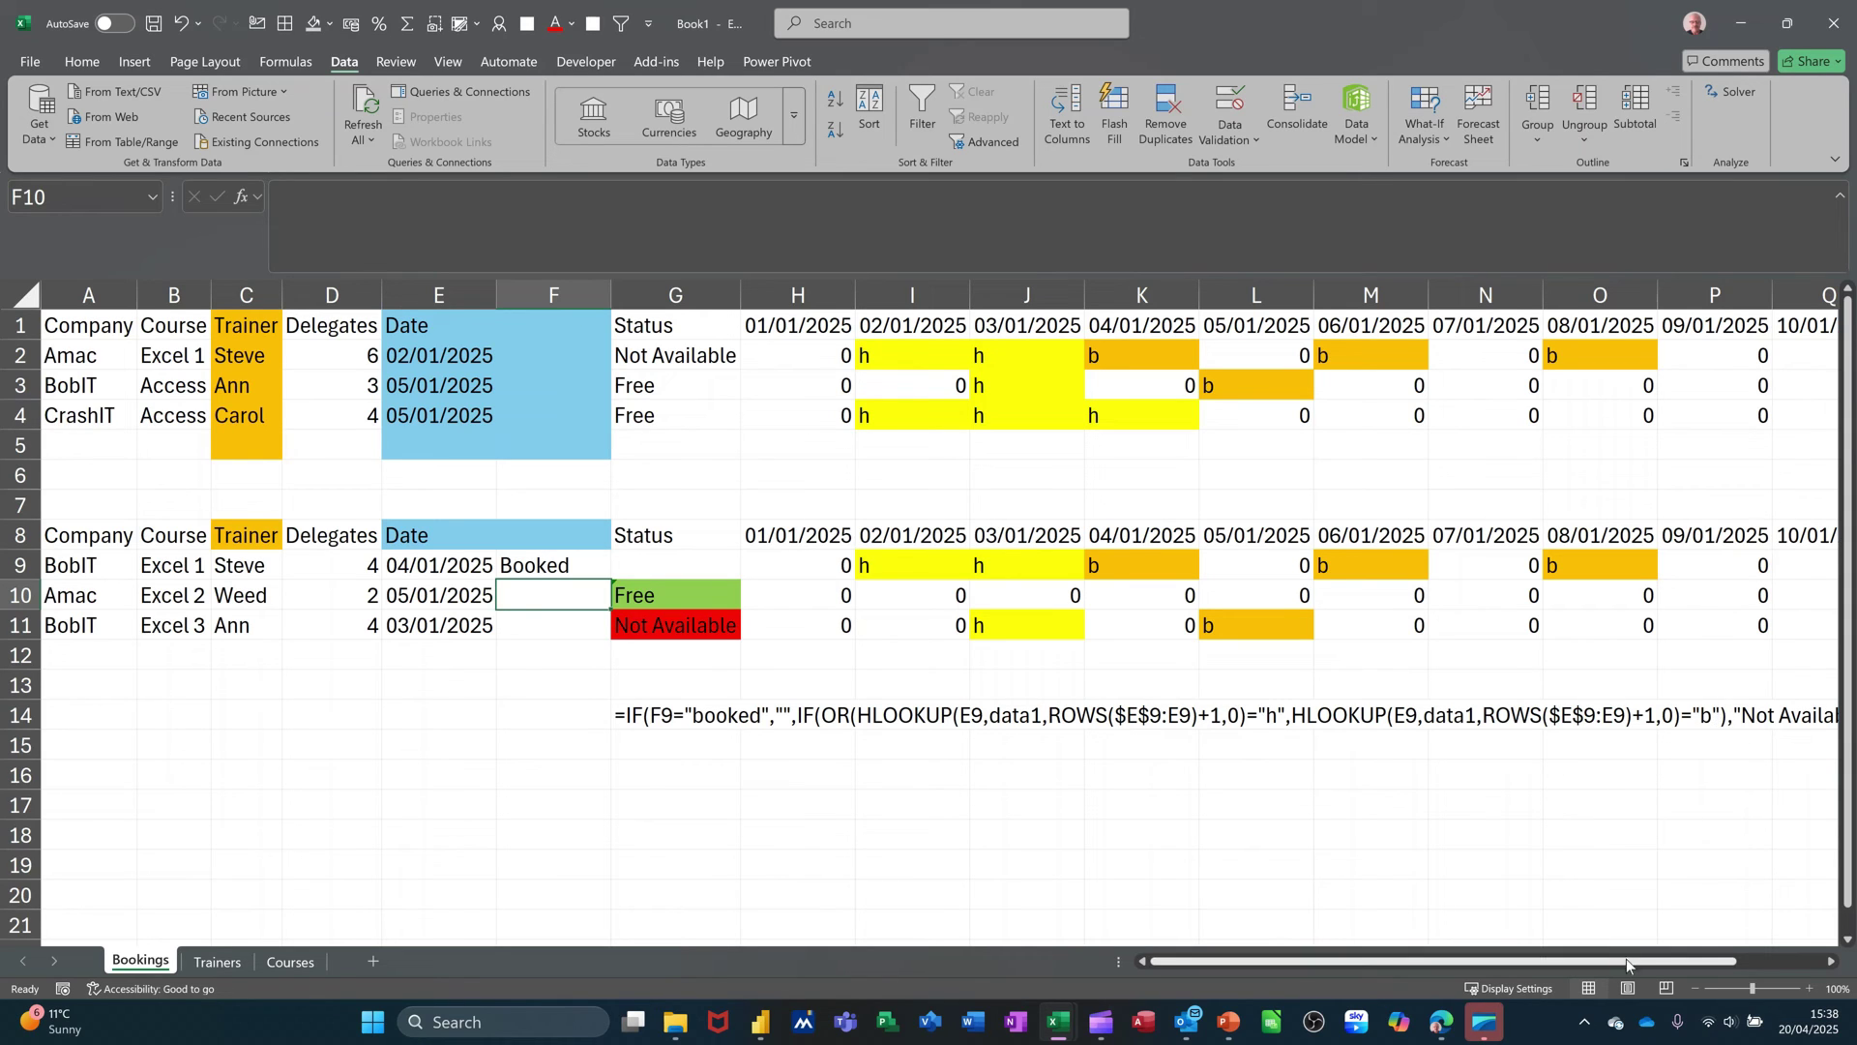
left_click_drag(1622, 960, 1730, 962)
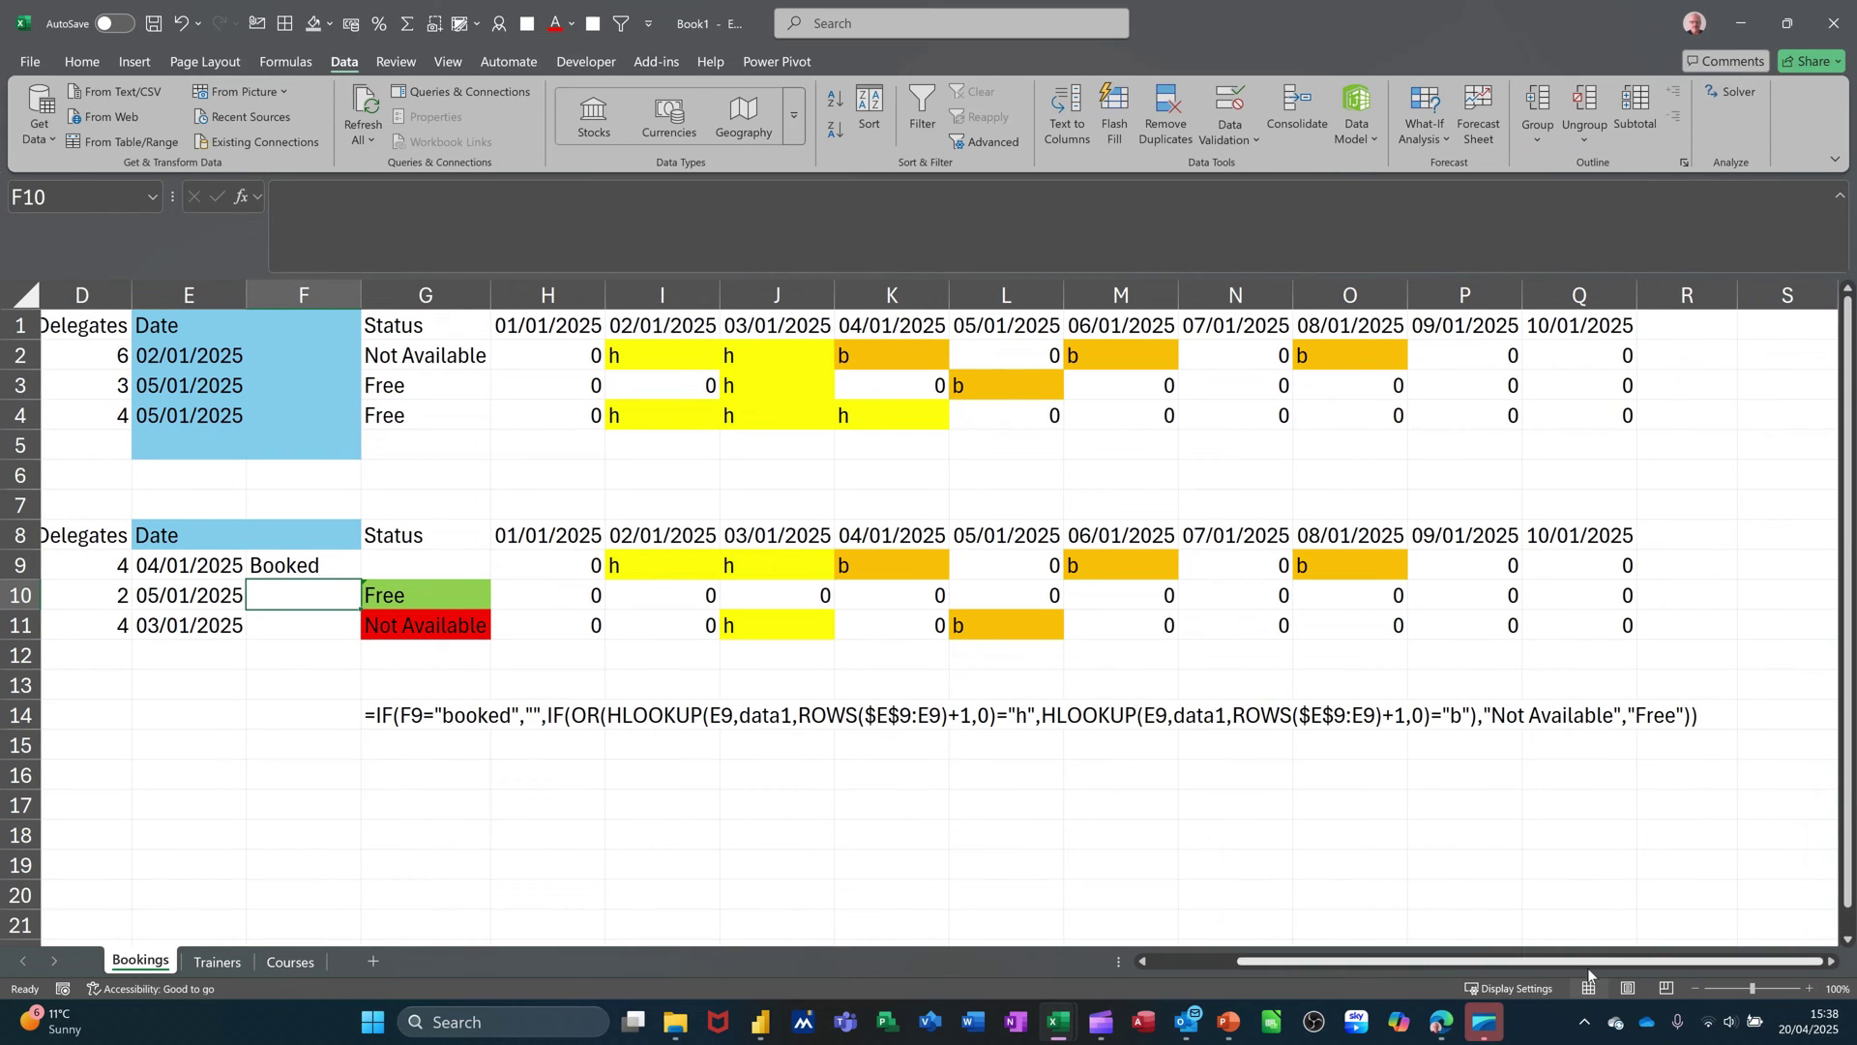
left_click_drag(1578, 962, 1491, 961)
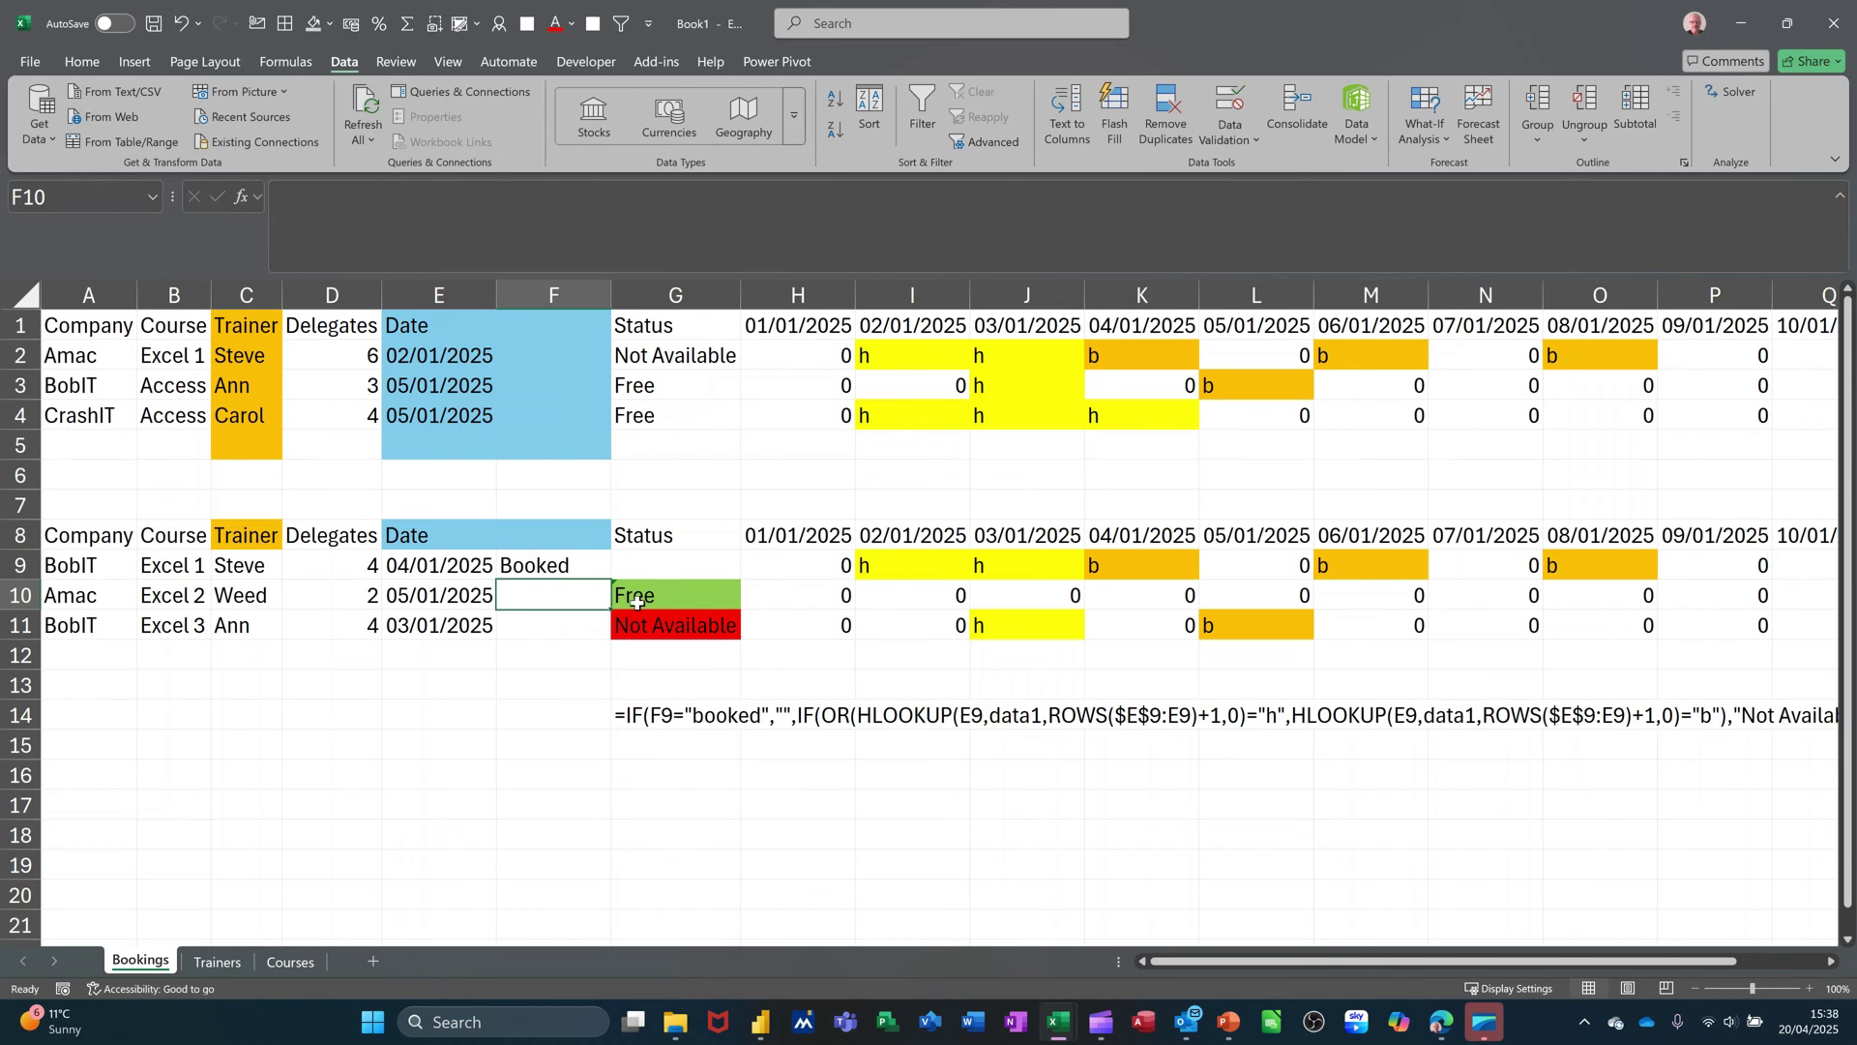
left_click(555, 563)
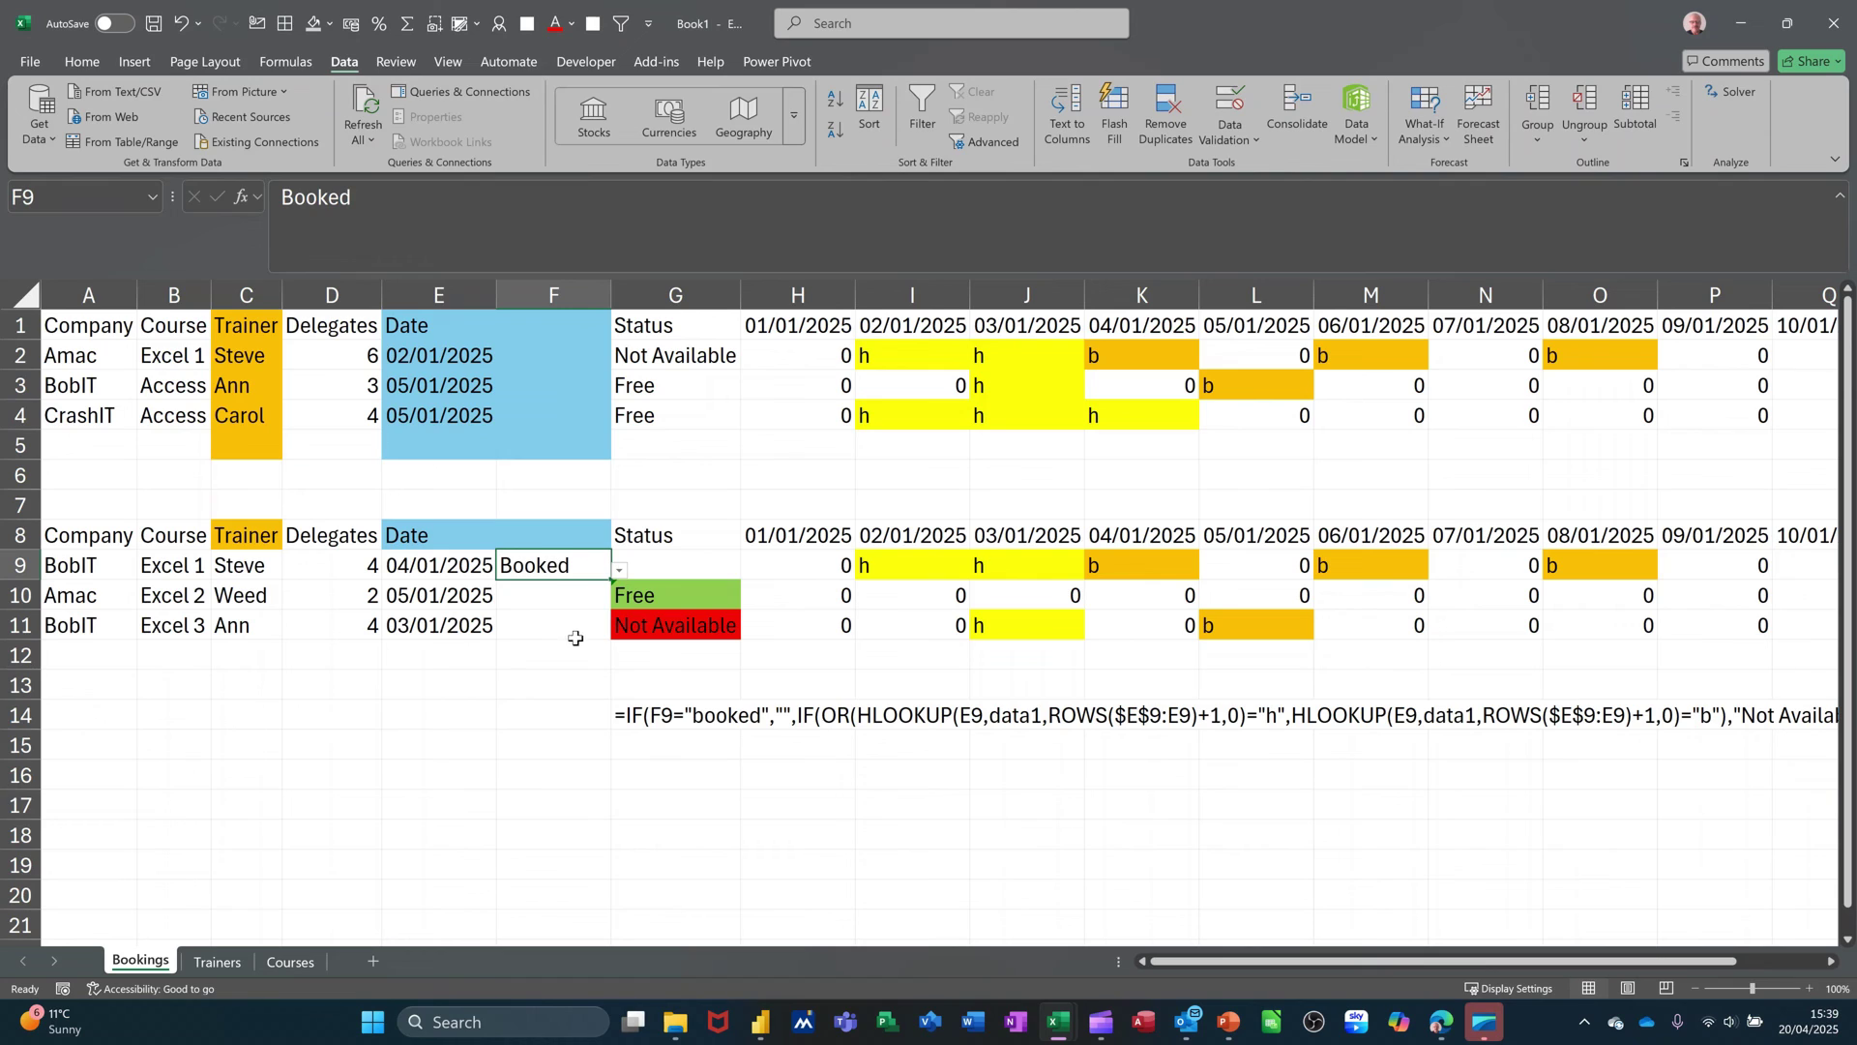
key("Delete")
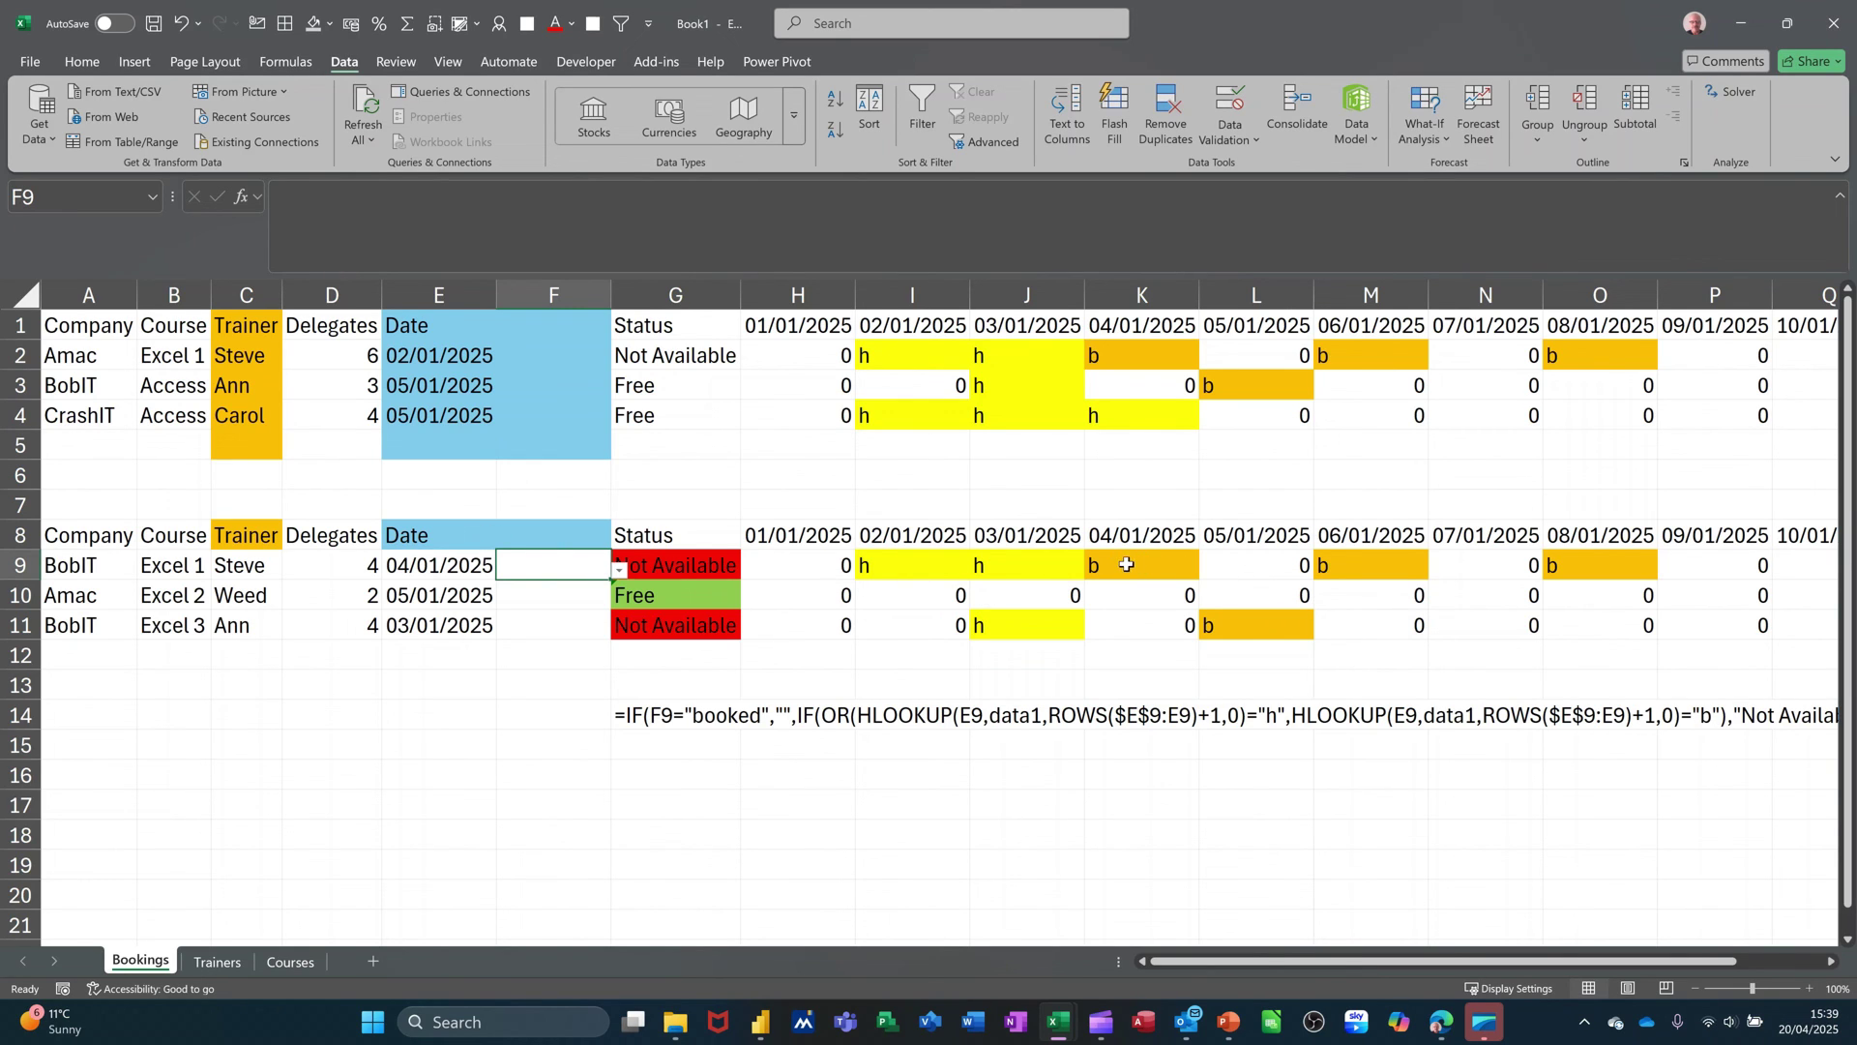
Step: Change the booking date in E9 to 05/01/2025
left_click(441, 571)
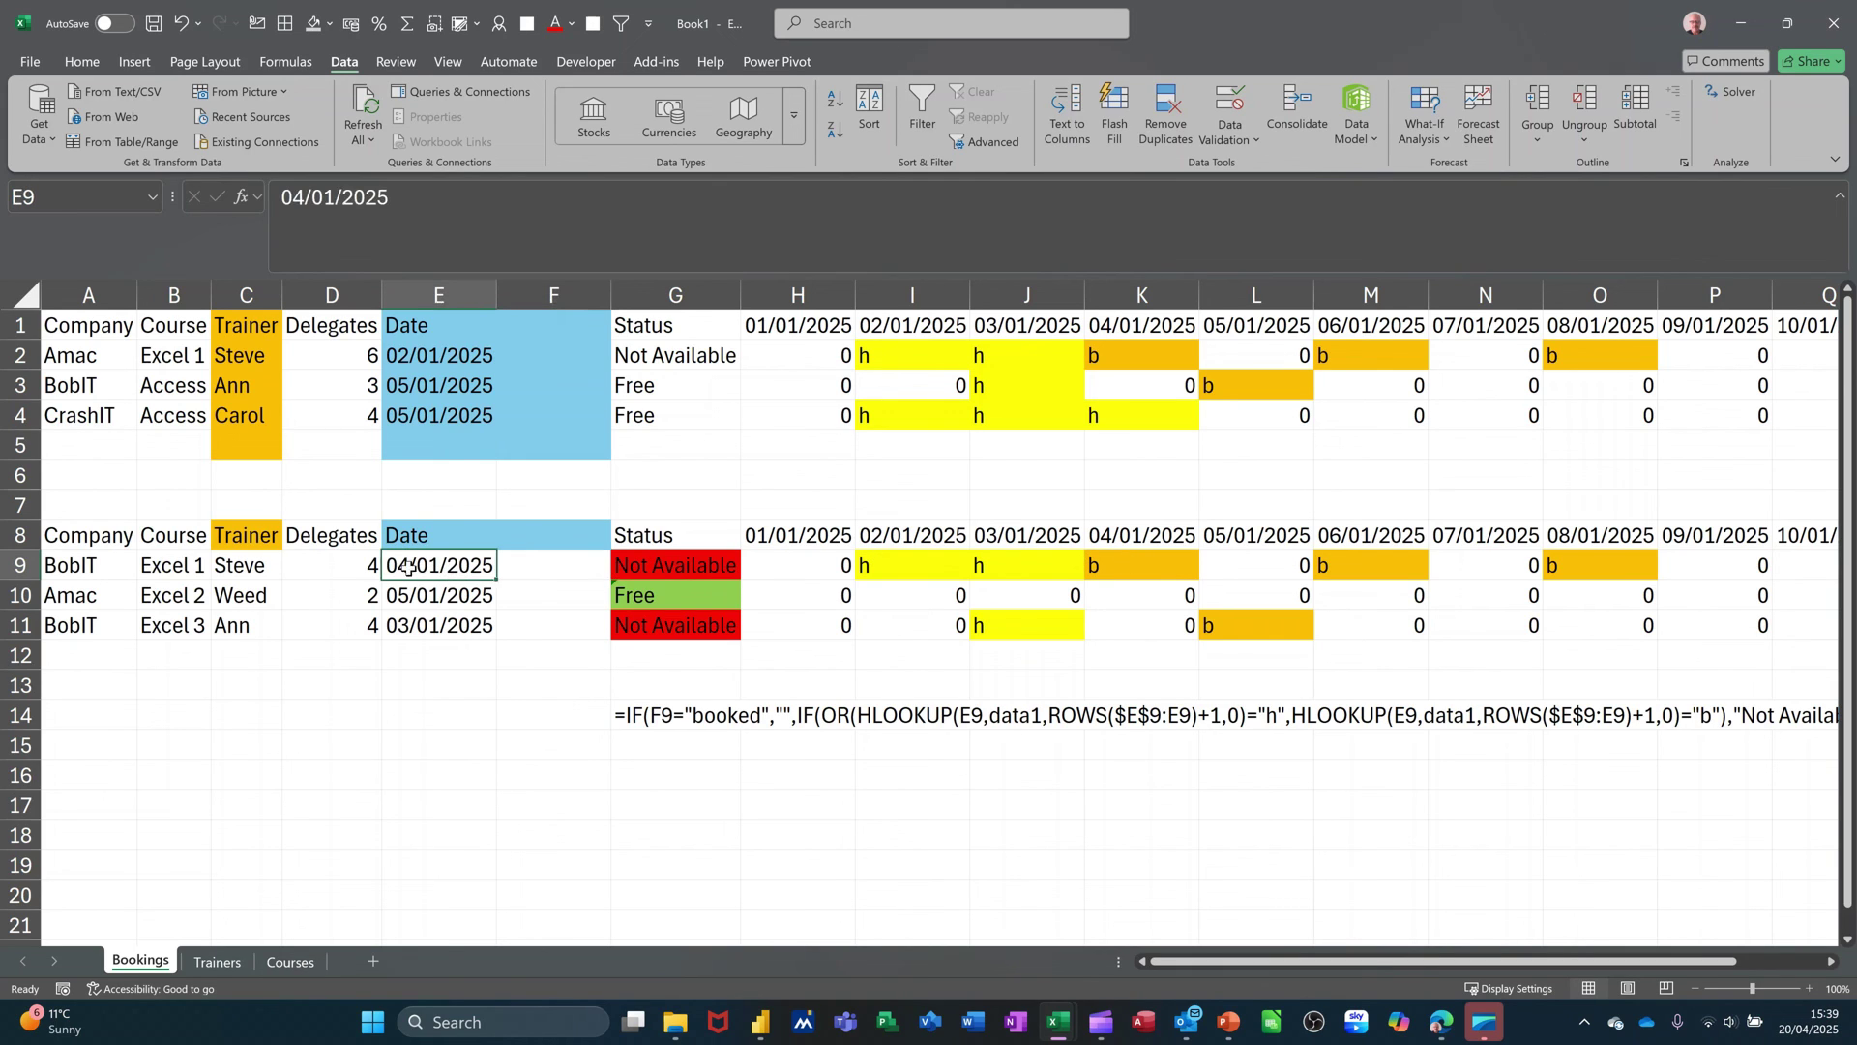
left_click(294, 194)
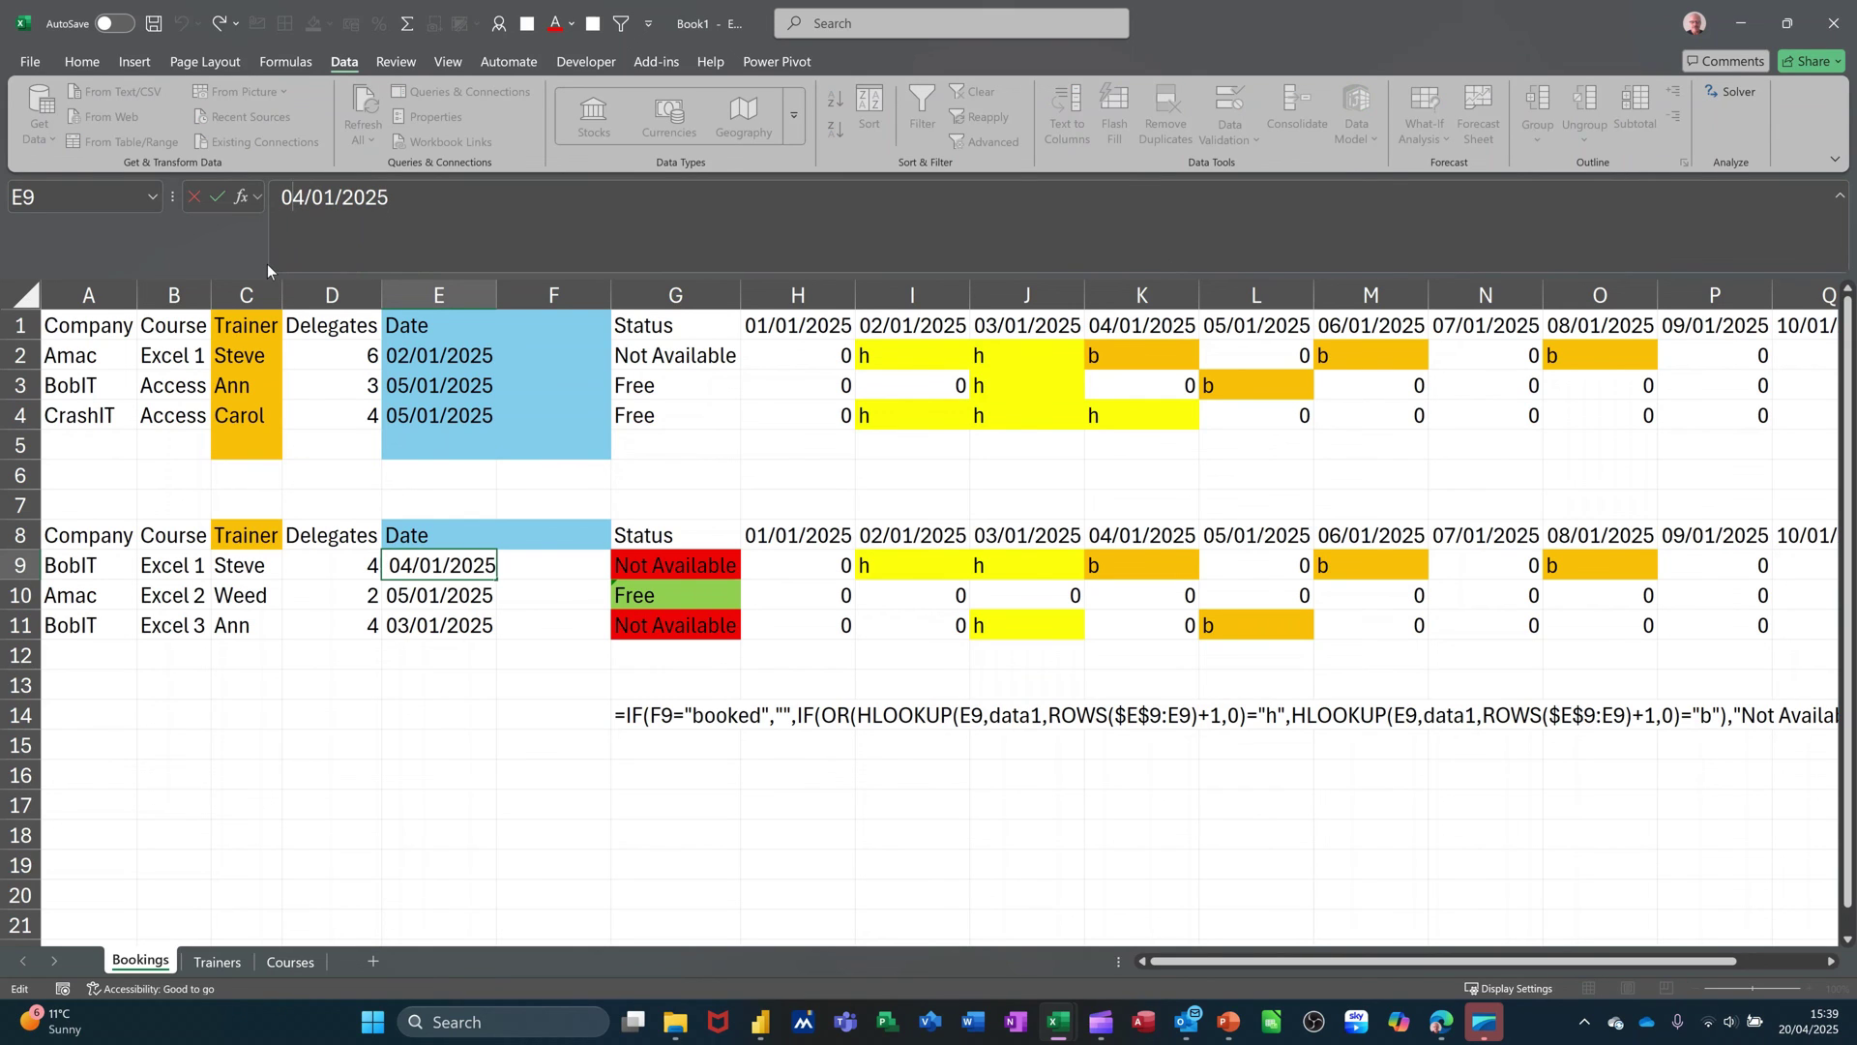
key("Delete")
type("5")
key("Return")
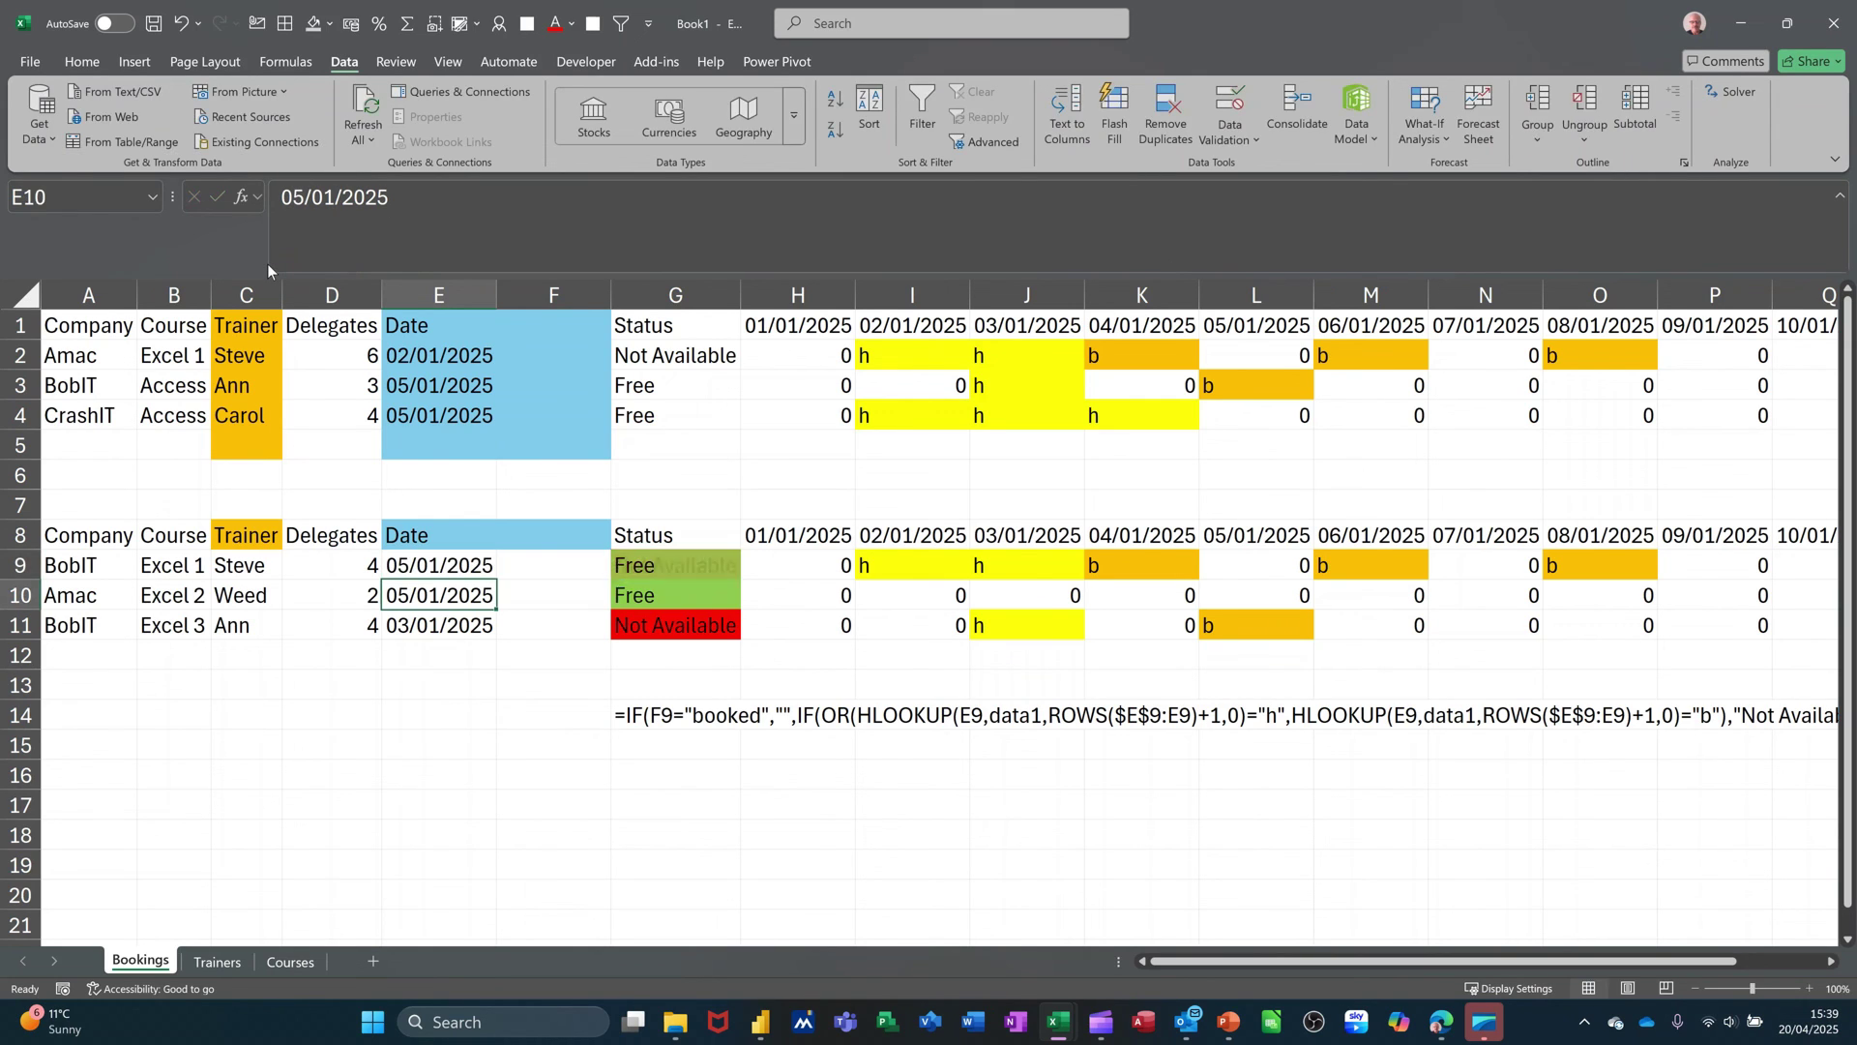
Step: Mark the booking in row 9 as Booked in F9 using its validation list
left_click(674, 571)
left_click(578, 576)
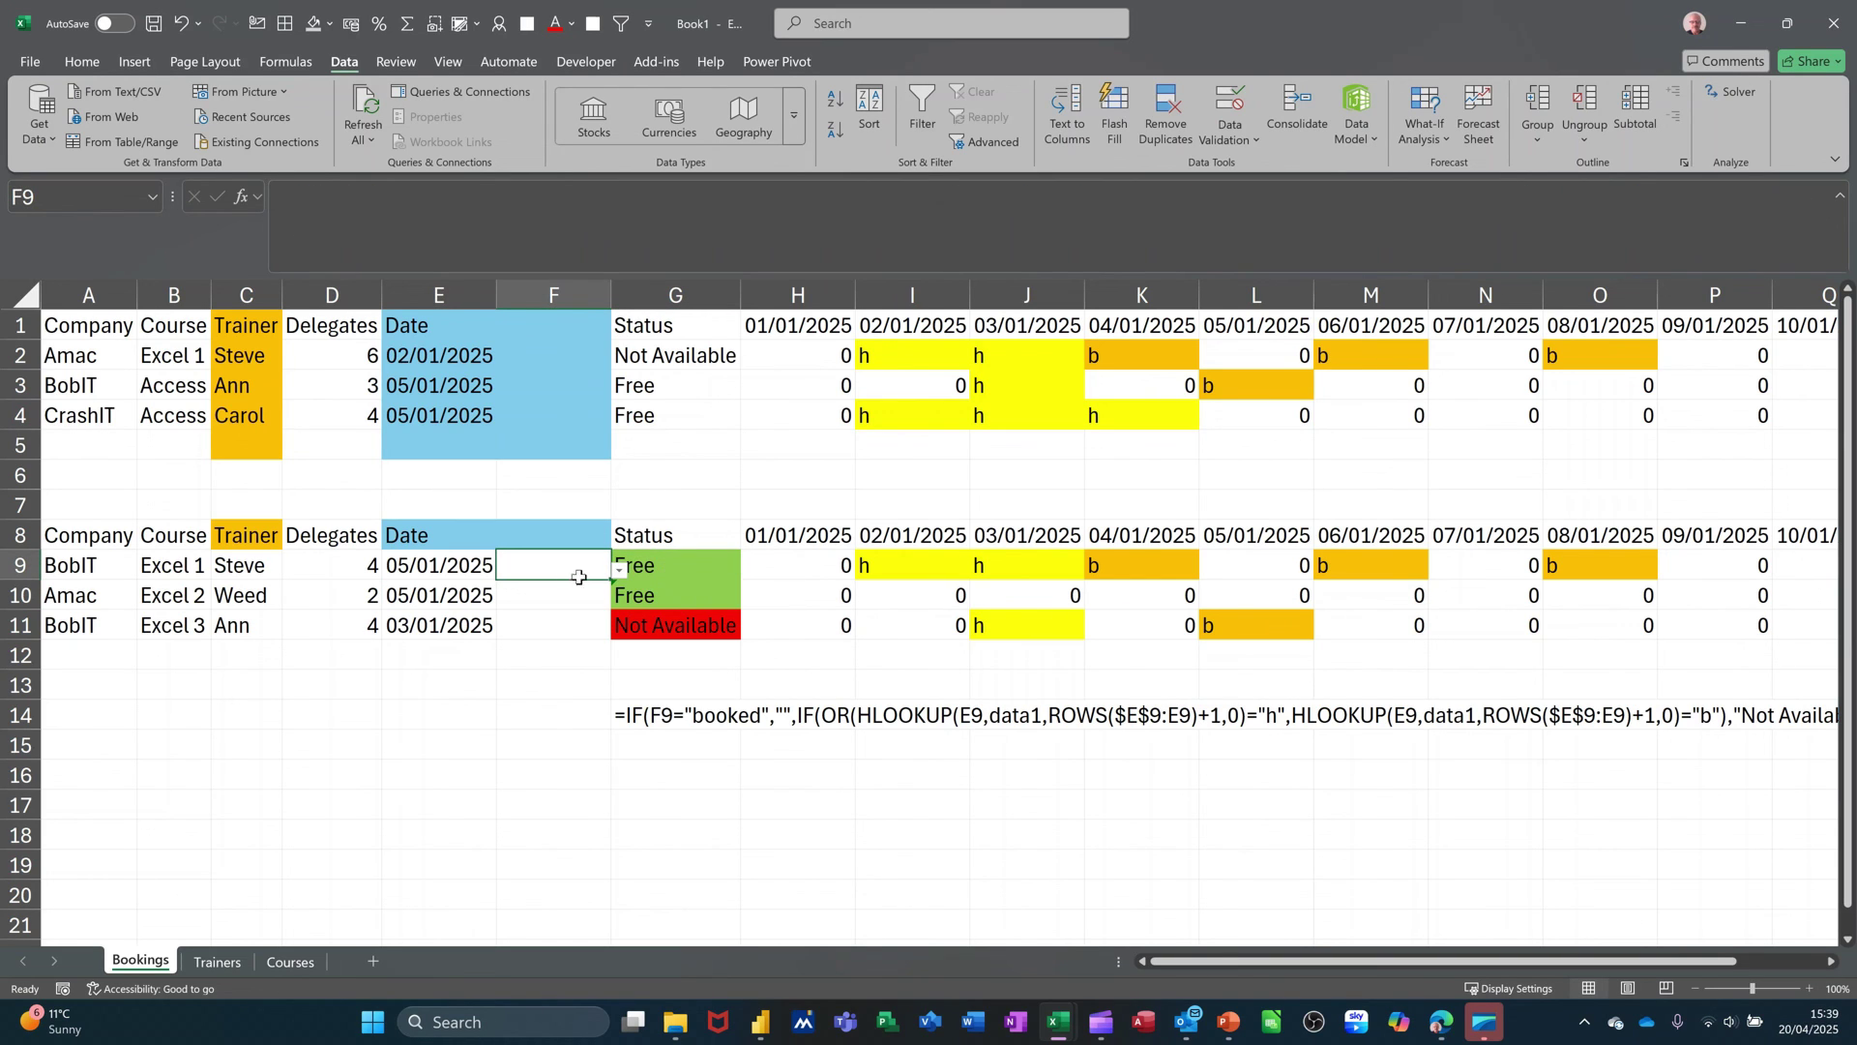
left_click(620, 572)
left_click(533, 590)
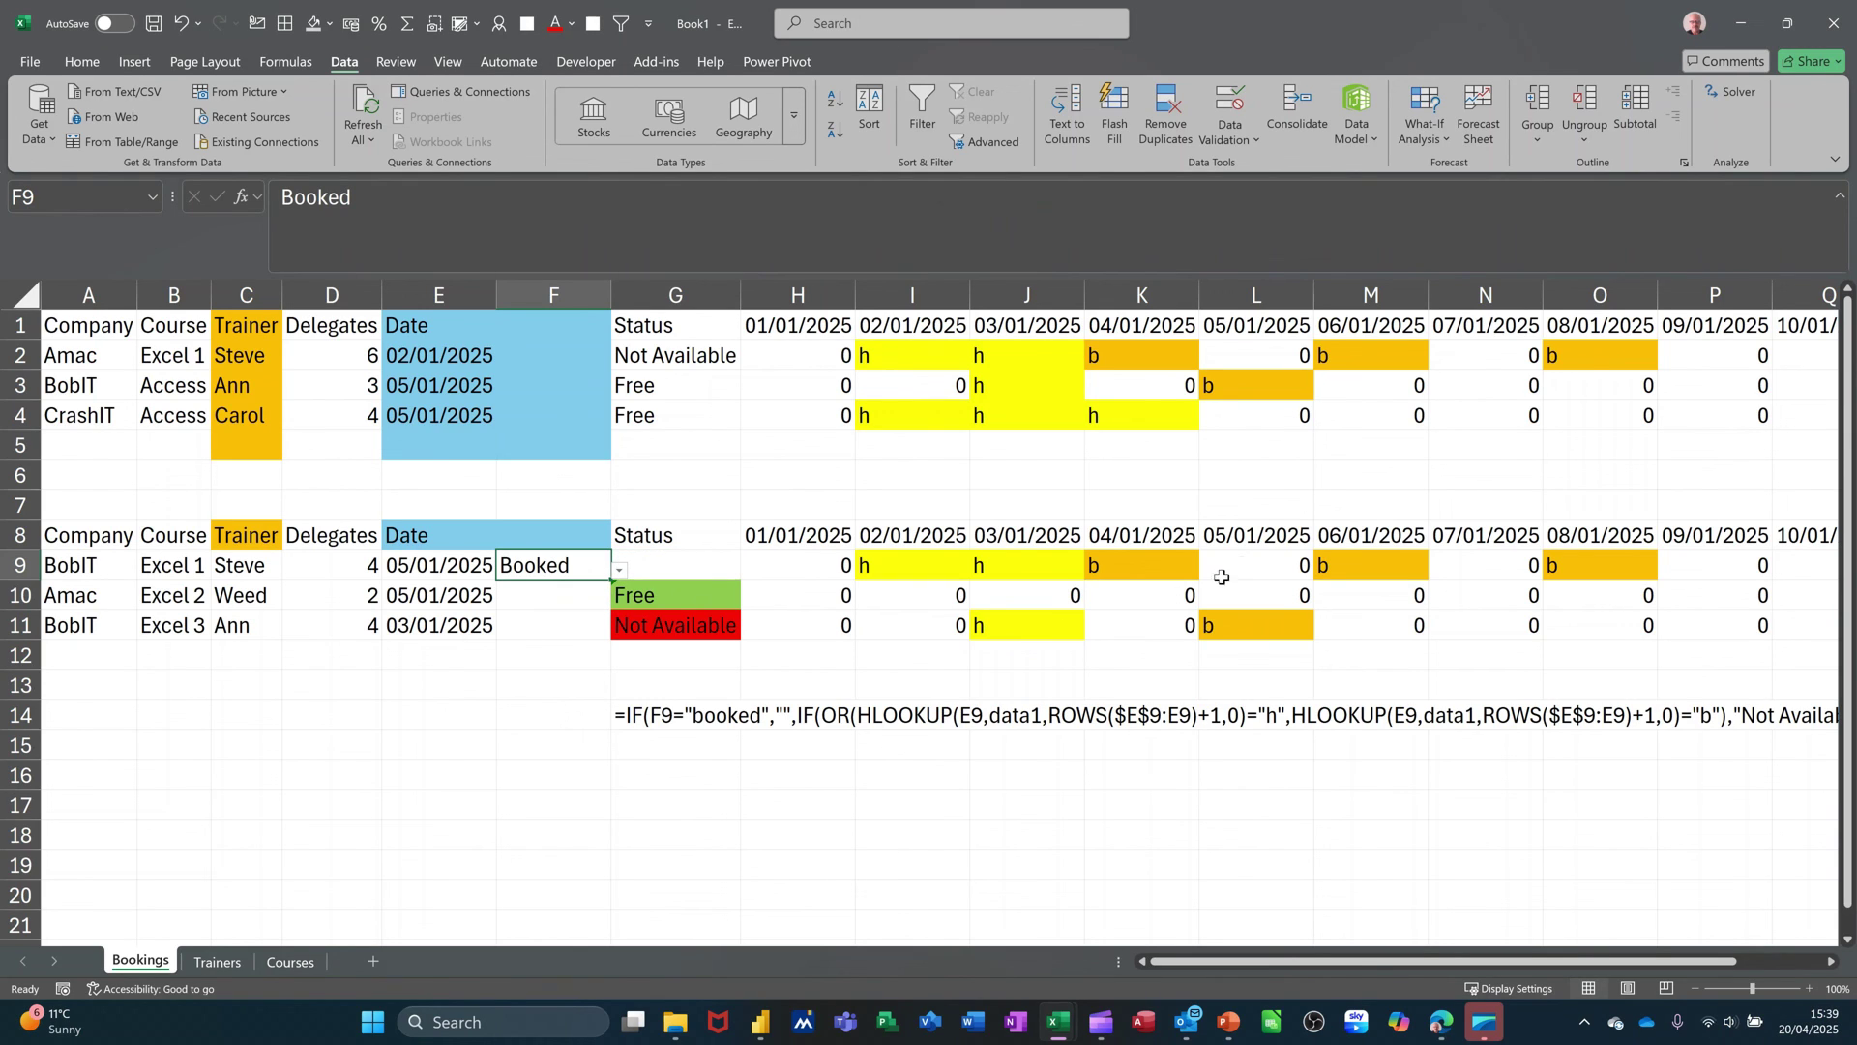
Step: Enter b in F3 on the Trainers sheet for 05/01/2025 and return to the Bookings sheet
left_click(216, 959)
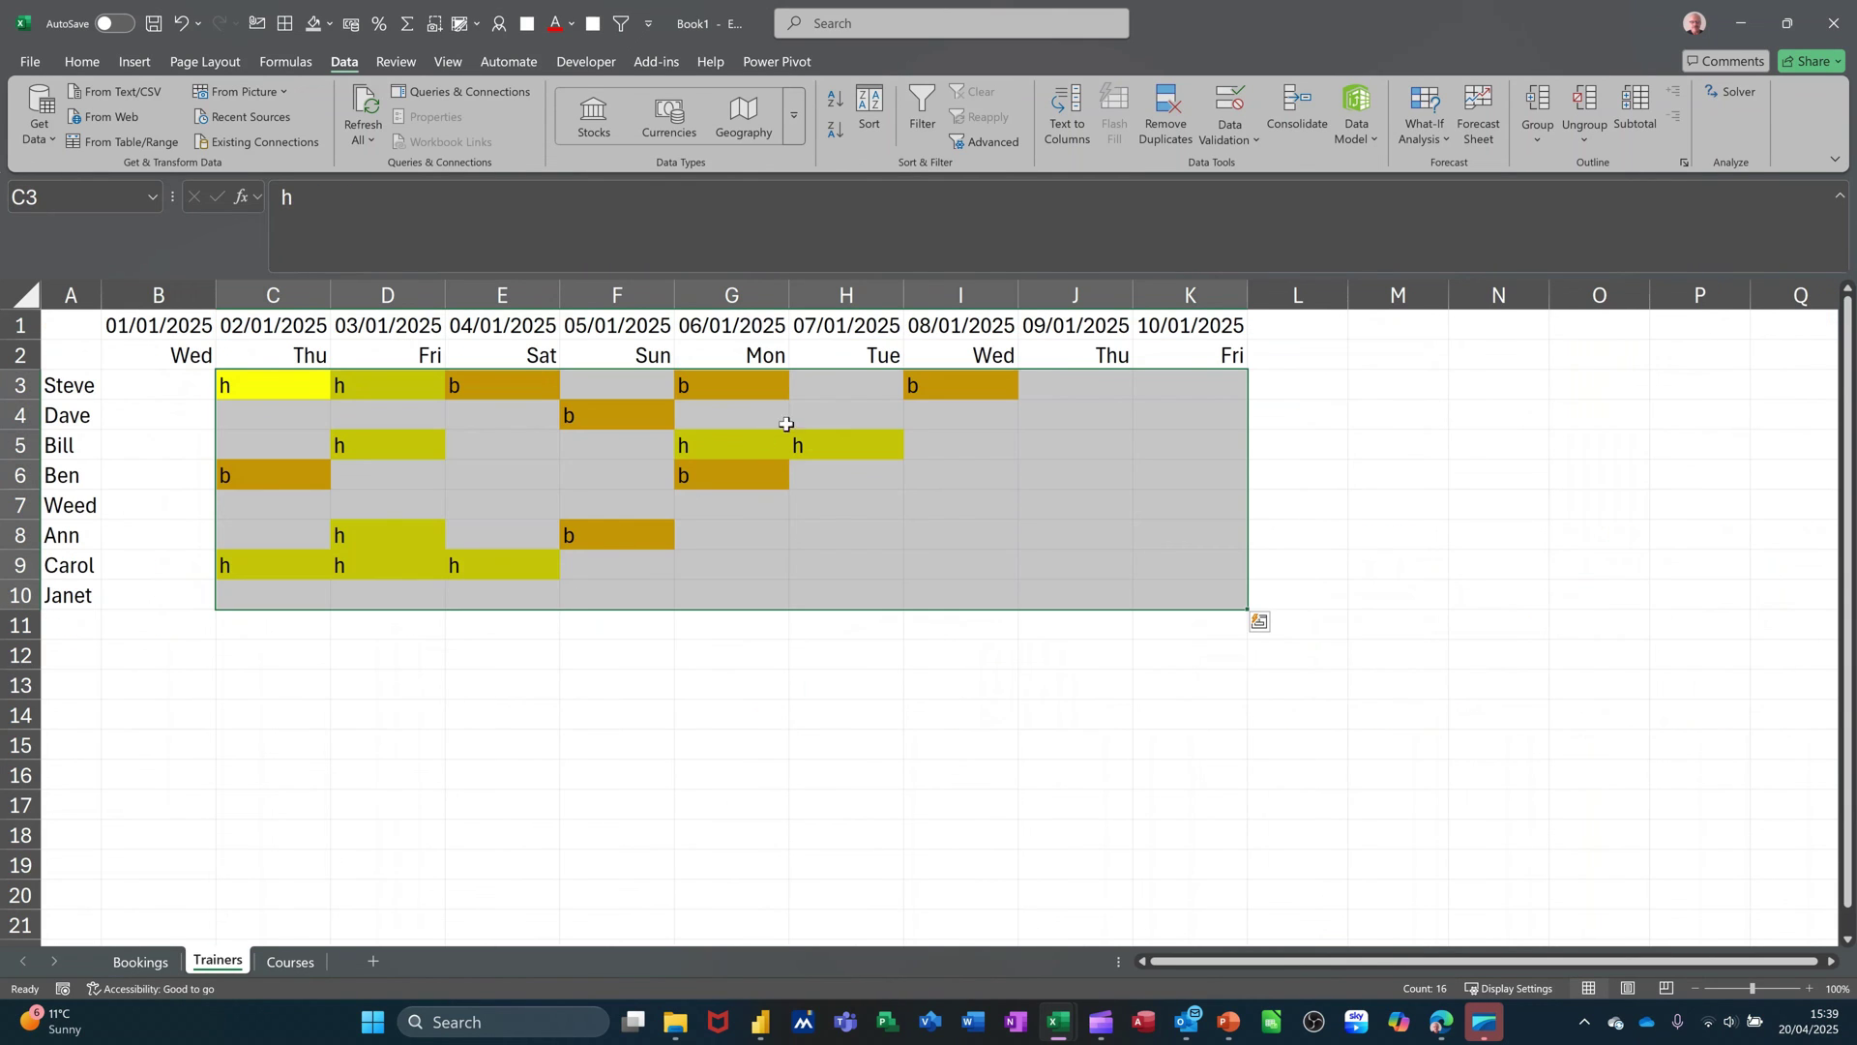
left_click(629, 387)
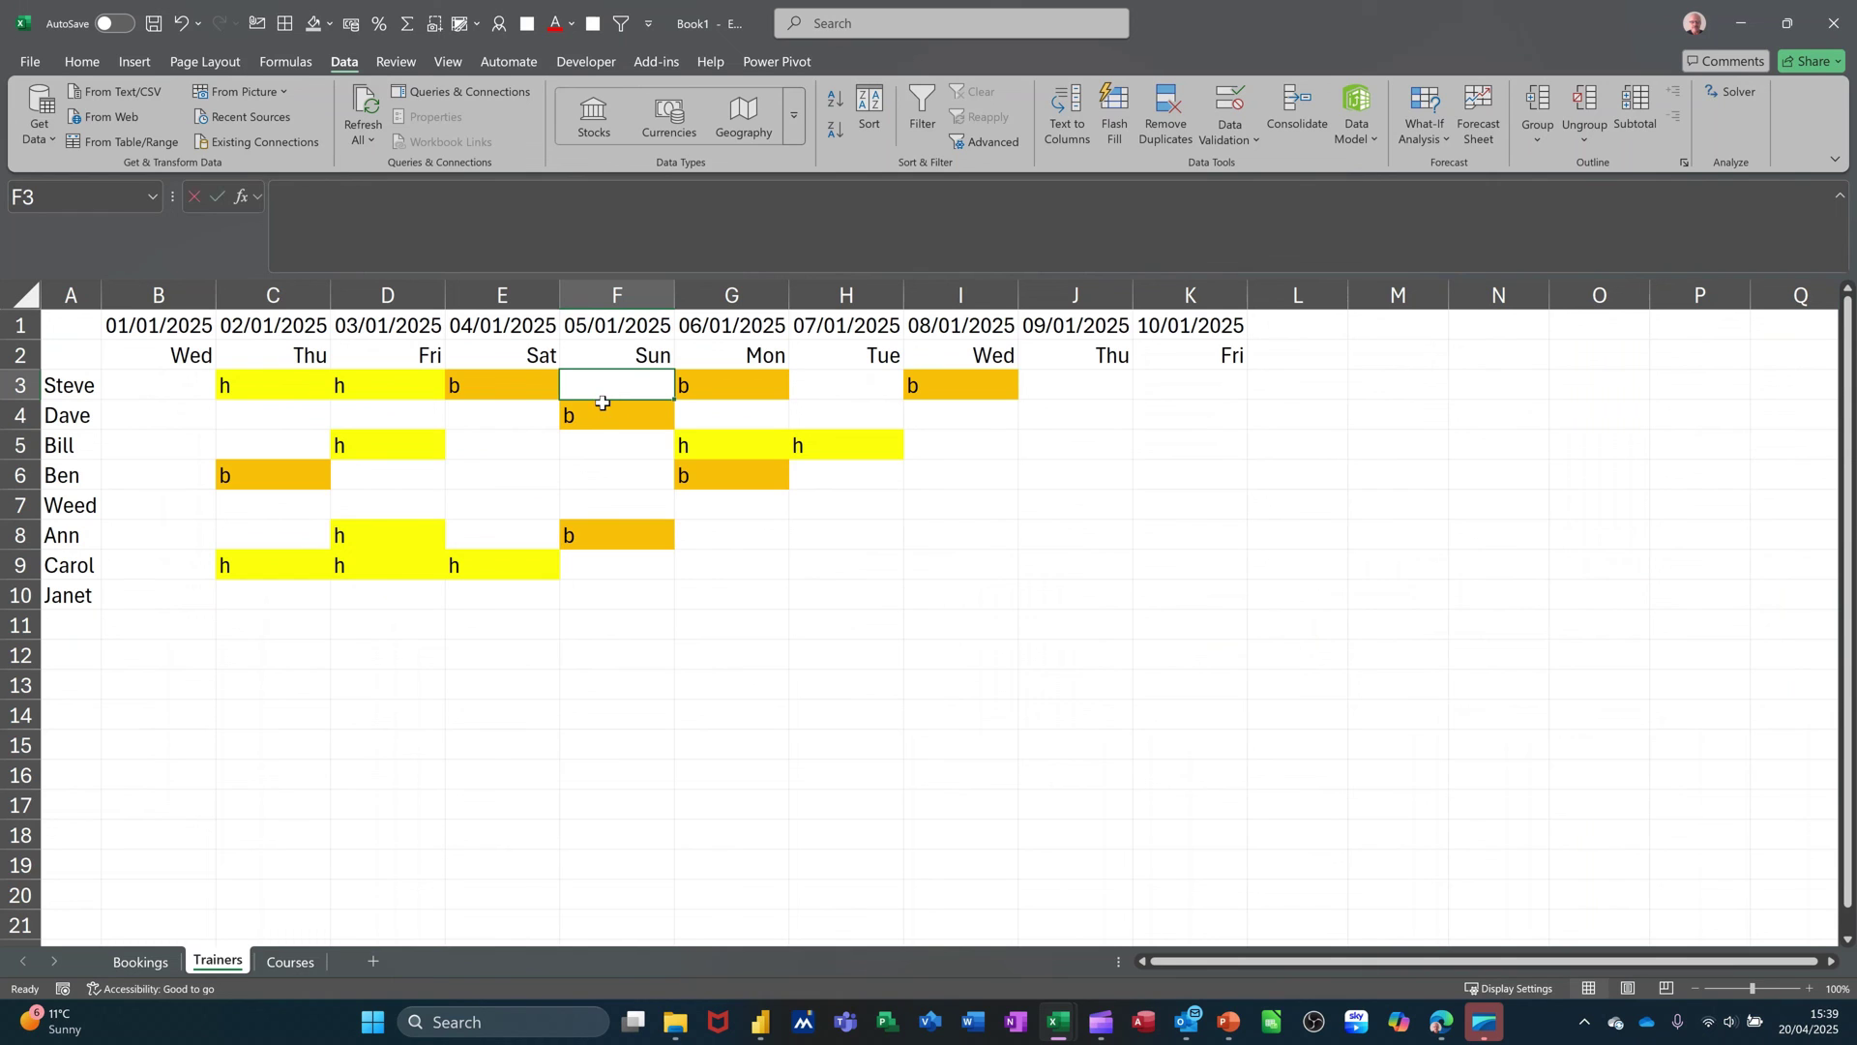
type("b")
left_click(574, 447)
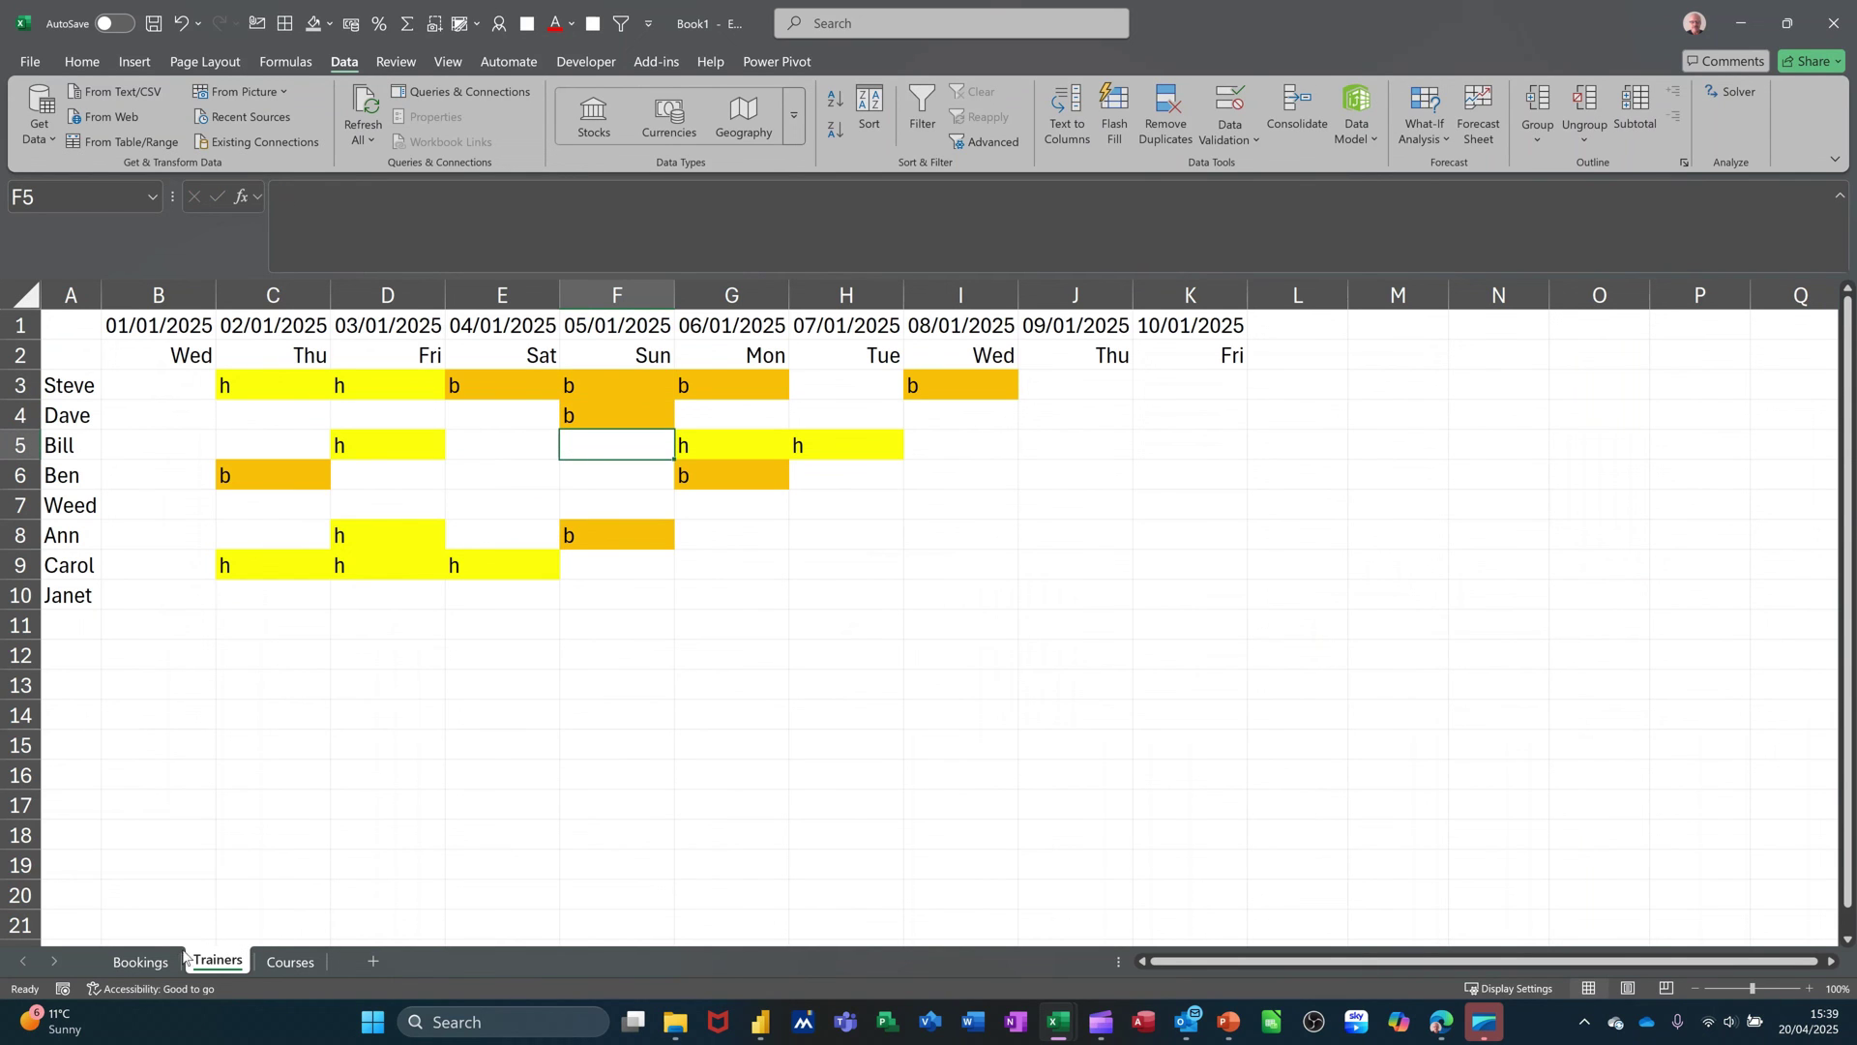
left_click(140, 960)
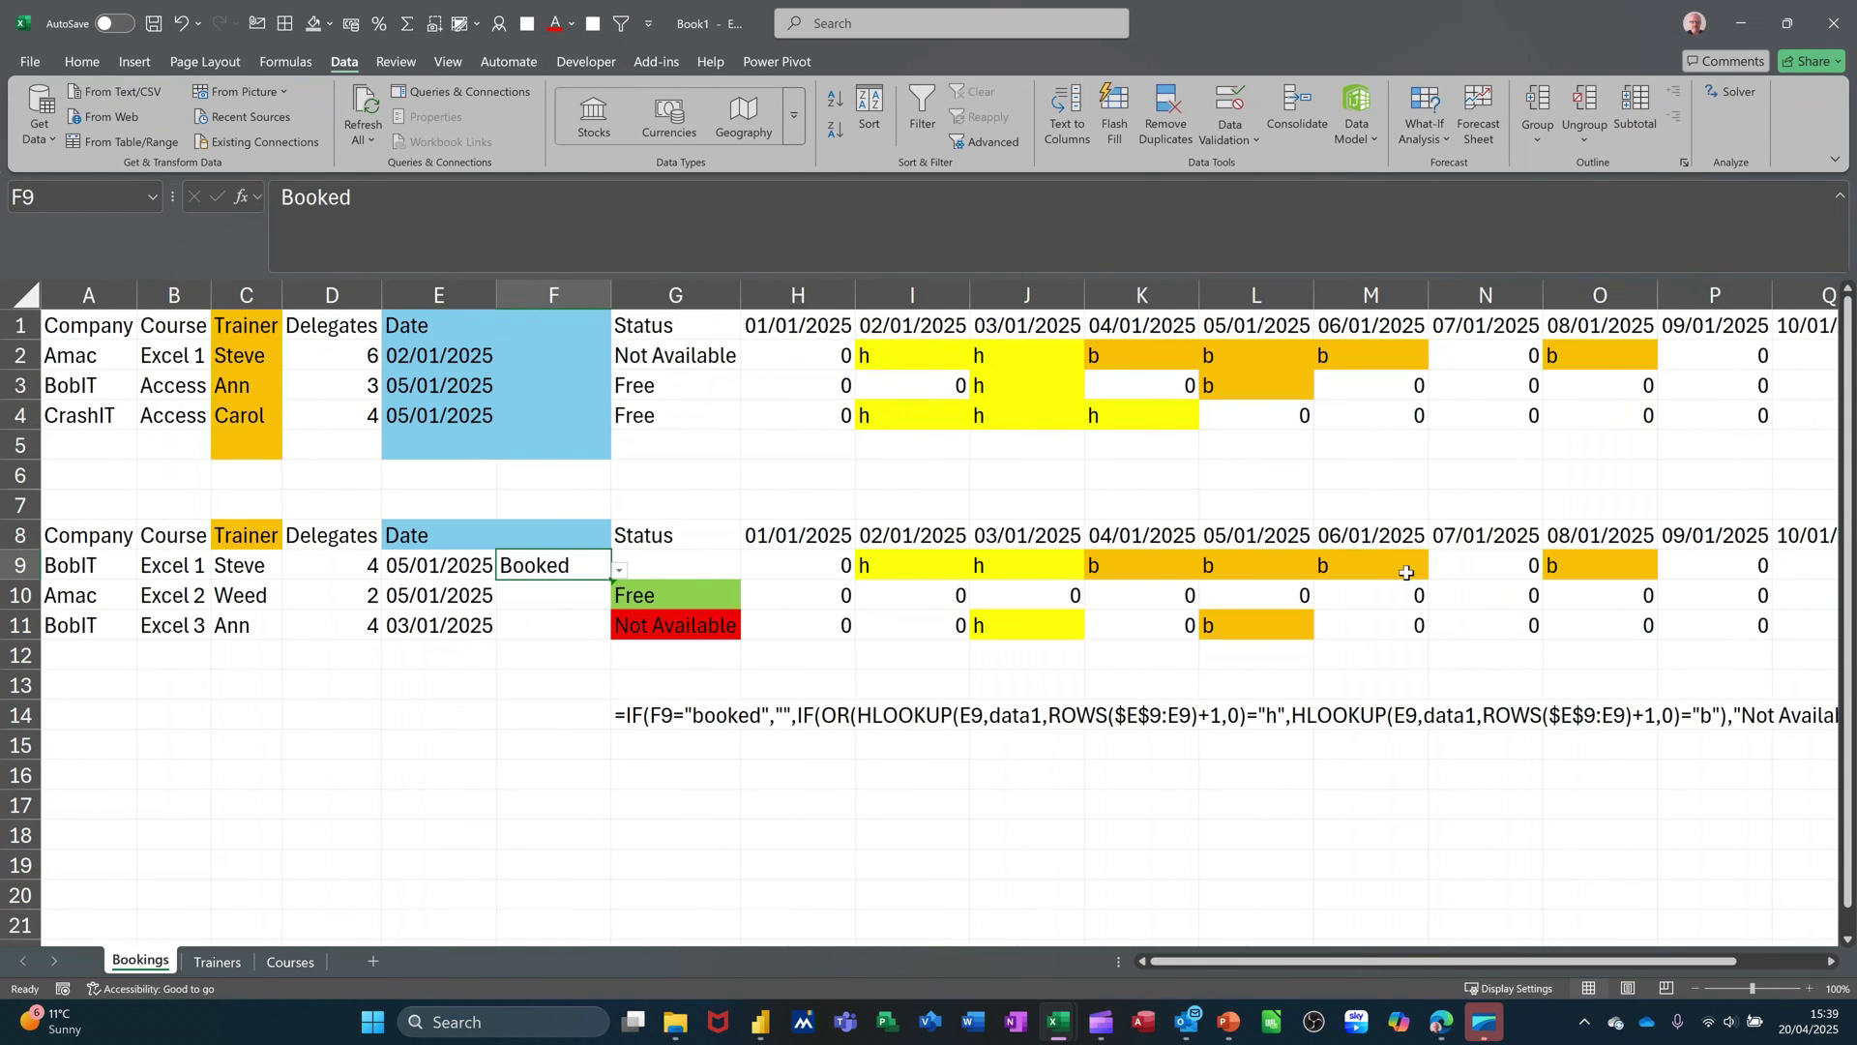